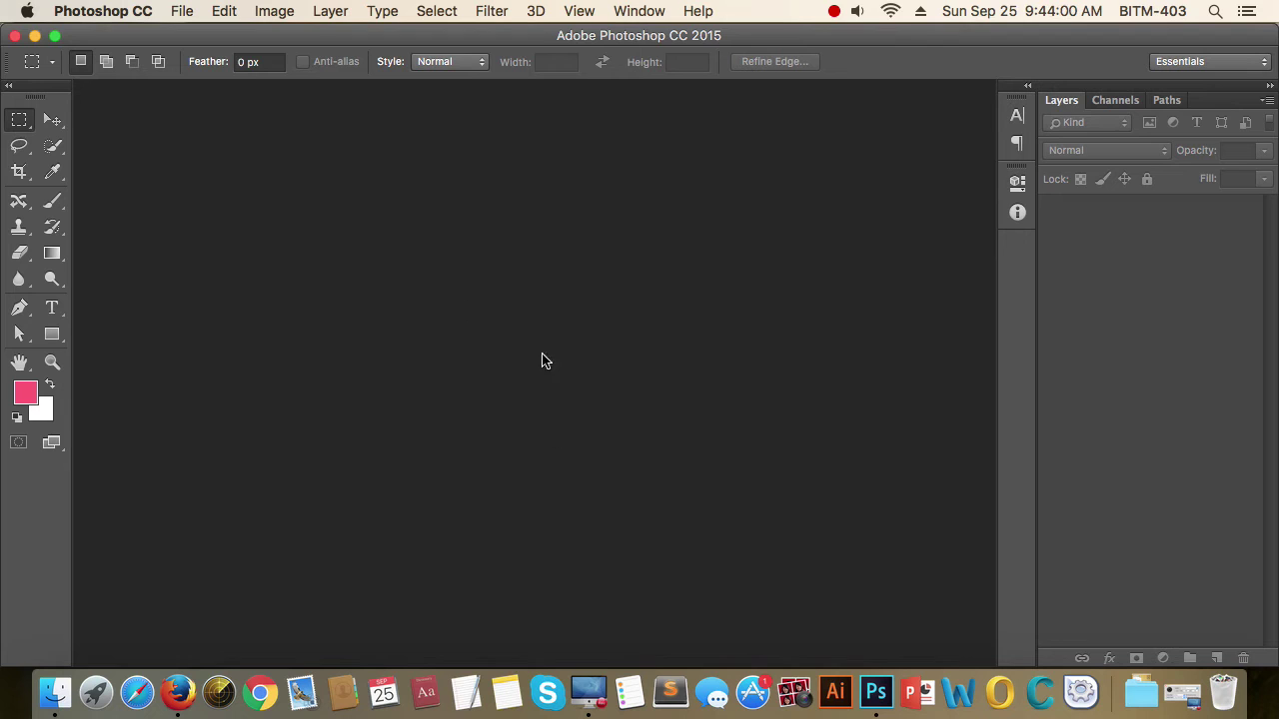
Bring up the New document dialog from the File menu, with its 584 × 108 px default.
{"action": "left_click", "coordinate": [183, 12]}
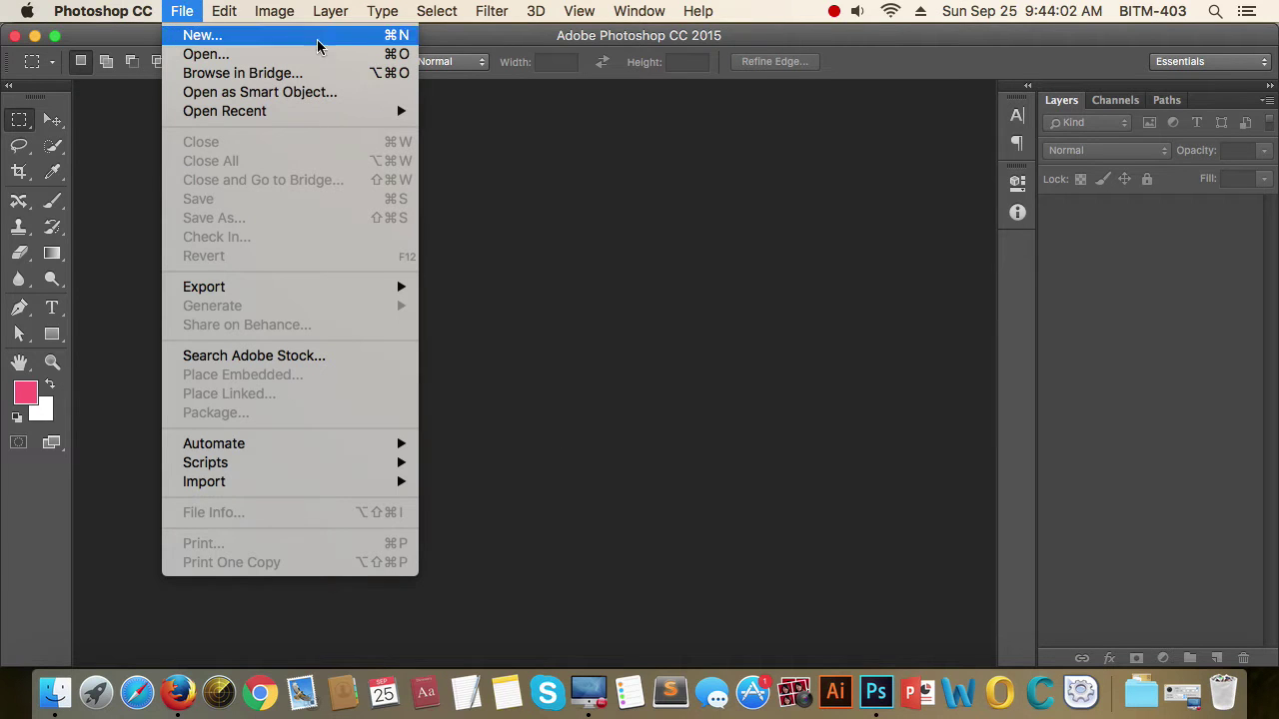
{"action": "left_click", "coordinate": [761, 242]}
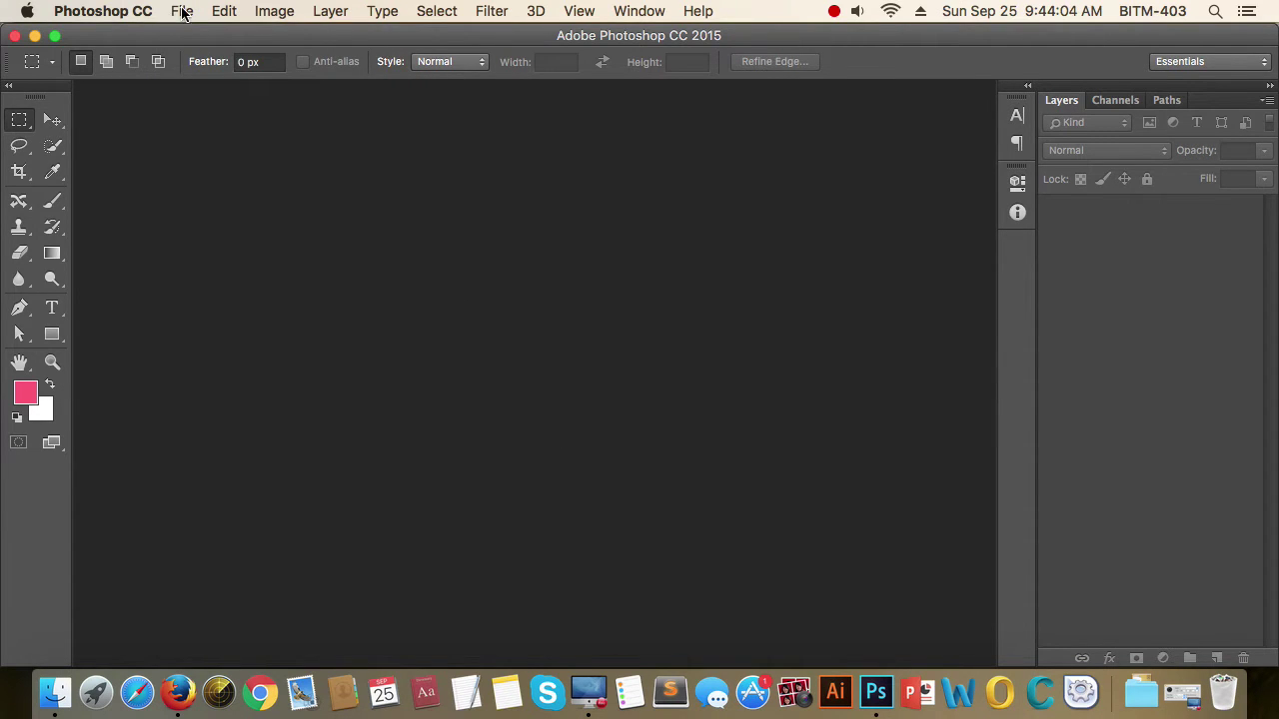
{"action": "left_click", "coordinate": [182, 11]}
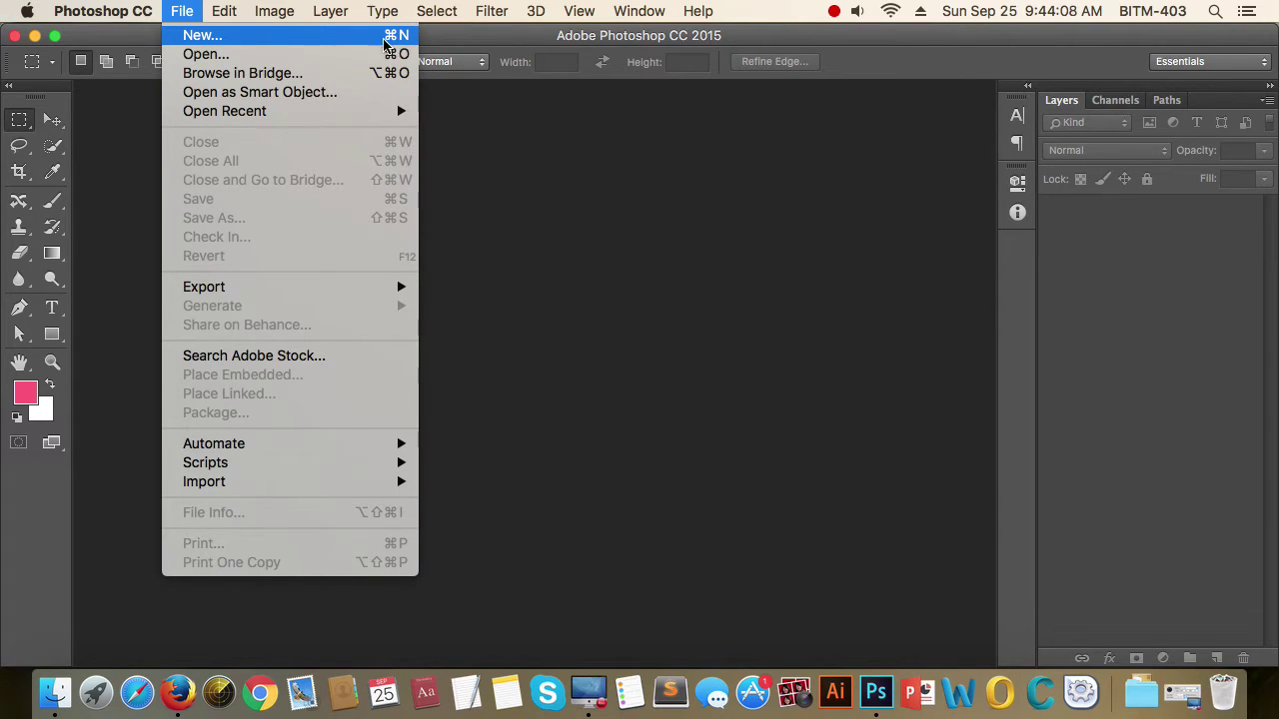
{"action": "left_click", "coordinate": [289, 35]}
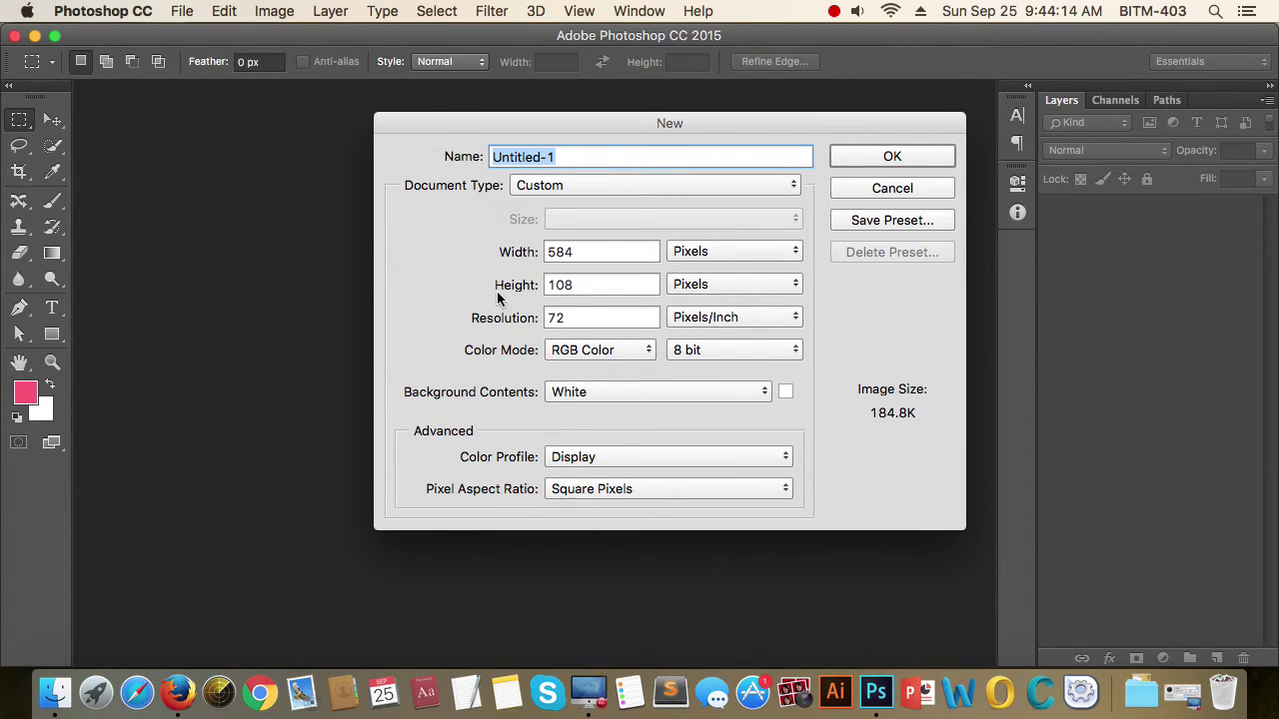
Keep pixels for width and height units and 8 bit colour depth.
{"action": "left_click", "coordinate": [778, 251]}
{"action": "left_click", "coordinate": [799, 257]}
{"action": "left_click", "coordinate": [797, 287]}
{"action": "left_click", "coordinate": [798, 287]}
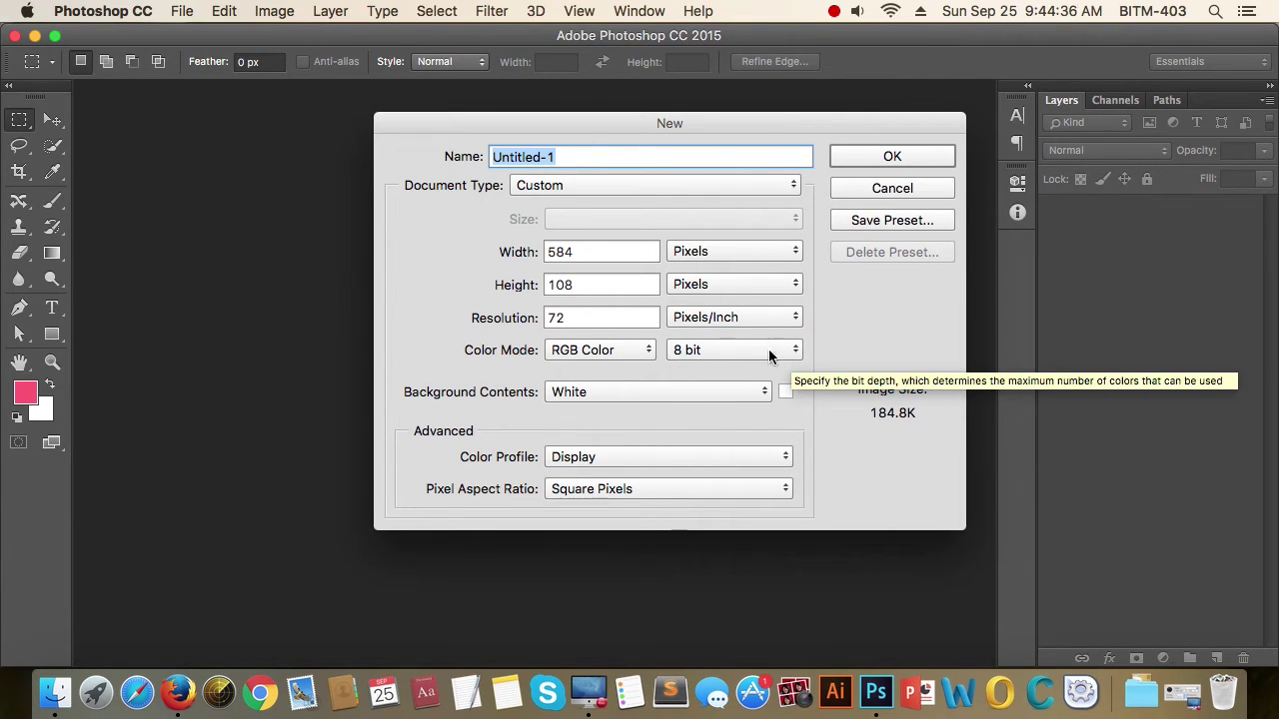
{"action": "left_click", "coordinate": [795, 350]}
{"action": "left_click", "coordinate": [795, 349]}
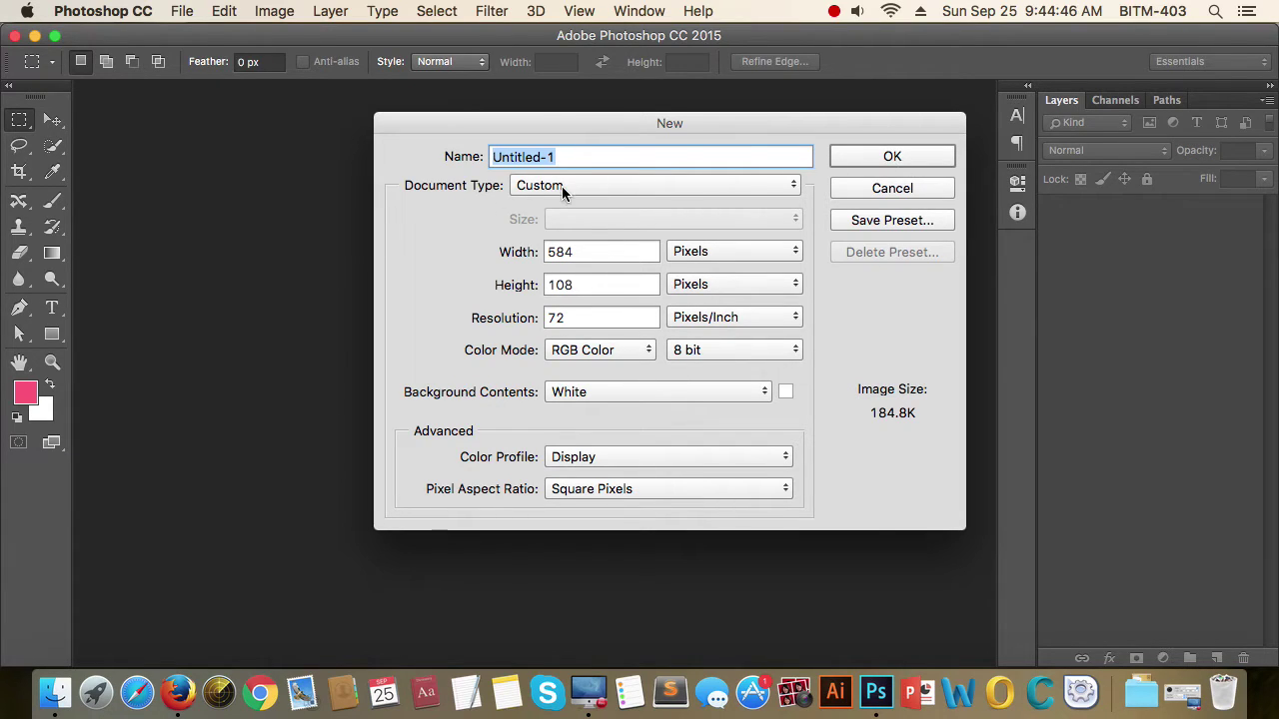
Move the New dialog aside and show the Document Type preset list.
{"action": "left_click_drag", "start_coordinate": [759, 129], "coordinate": [699, 121]}
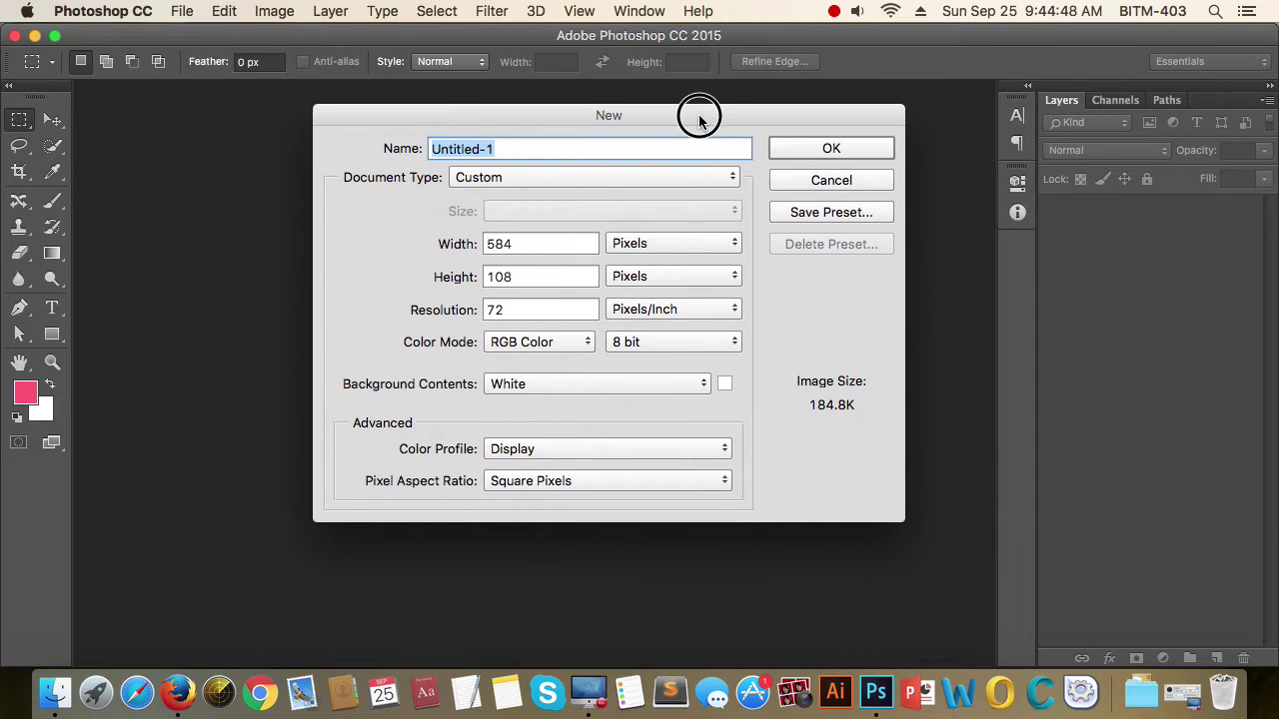
{"action": "left_click", "coordinate": [737, 174]}
{"action": "scroll", "coordinate": [598, 125], "scroll_direction": "up", "scroll_amount": 3}
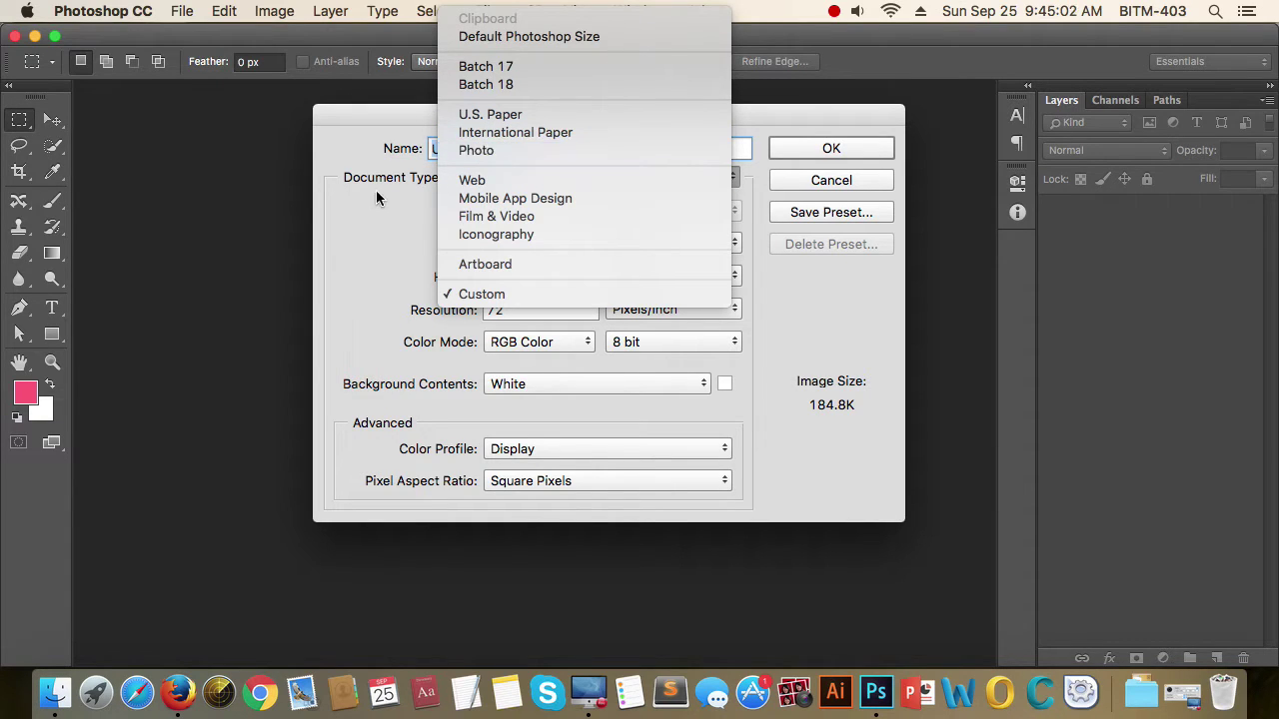
Set the document to International Paper, size A4, with width and height in inches.
{"action": "left_click", "coordinate": [572, 133]}
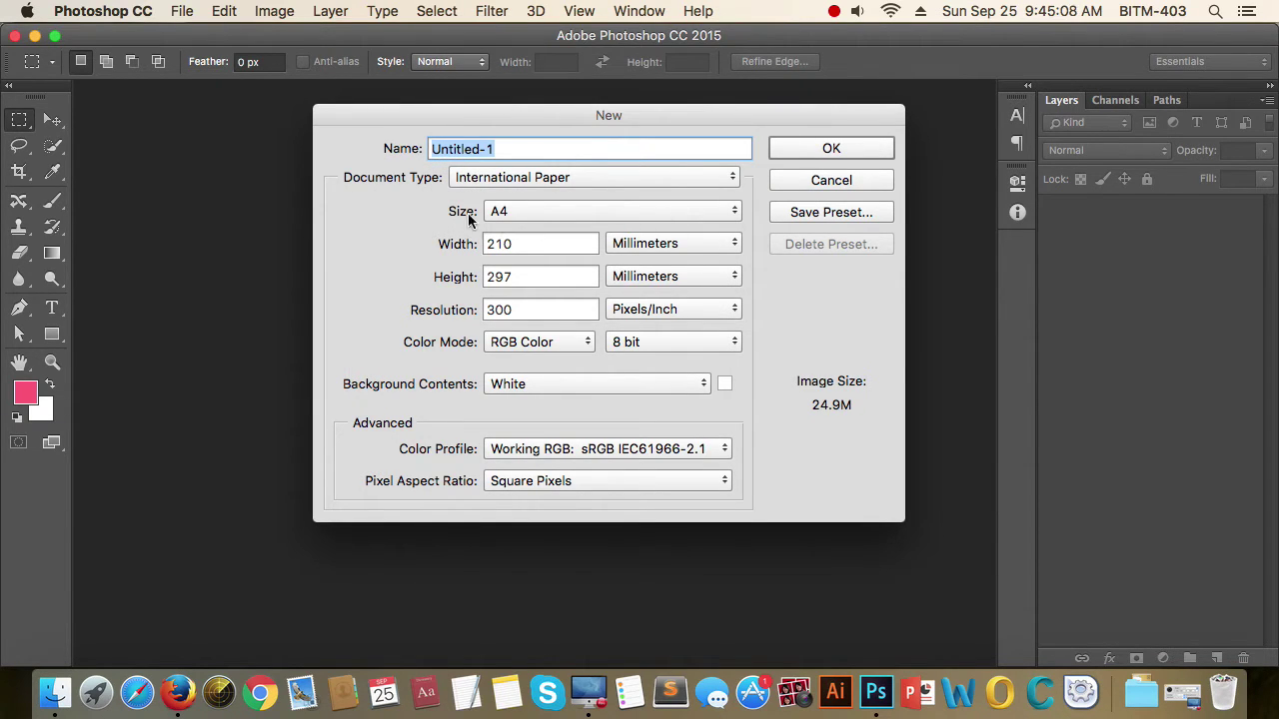
{"action": "left_click", "coordinate": [732, 211]}
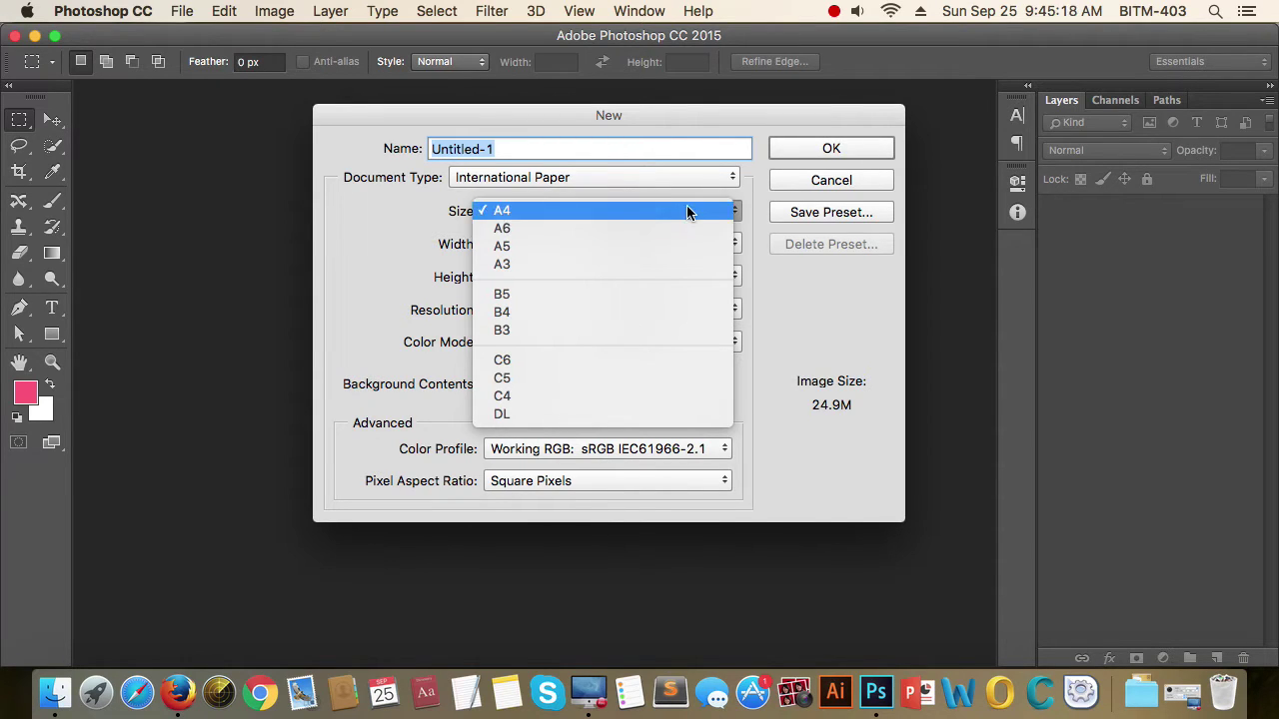
{"action": "left_click", "coordinate": [540, 212]}
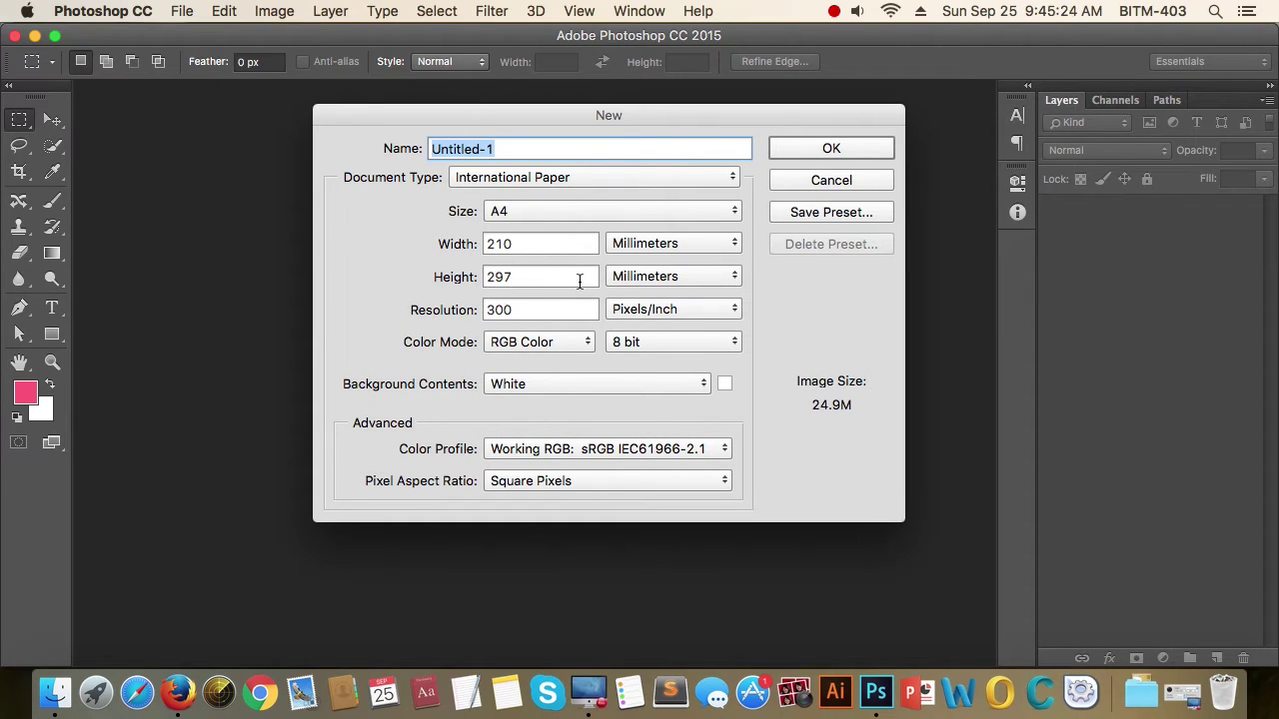
{"action": "left_click", "coordinate": [734, 243]}
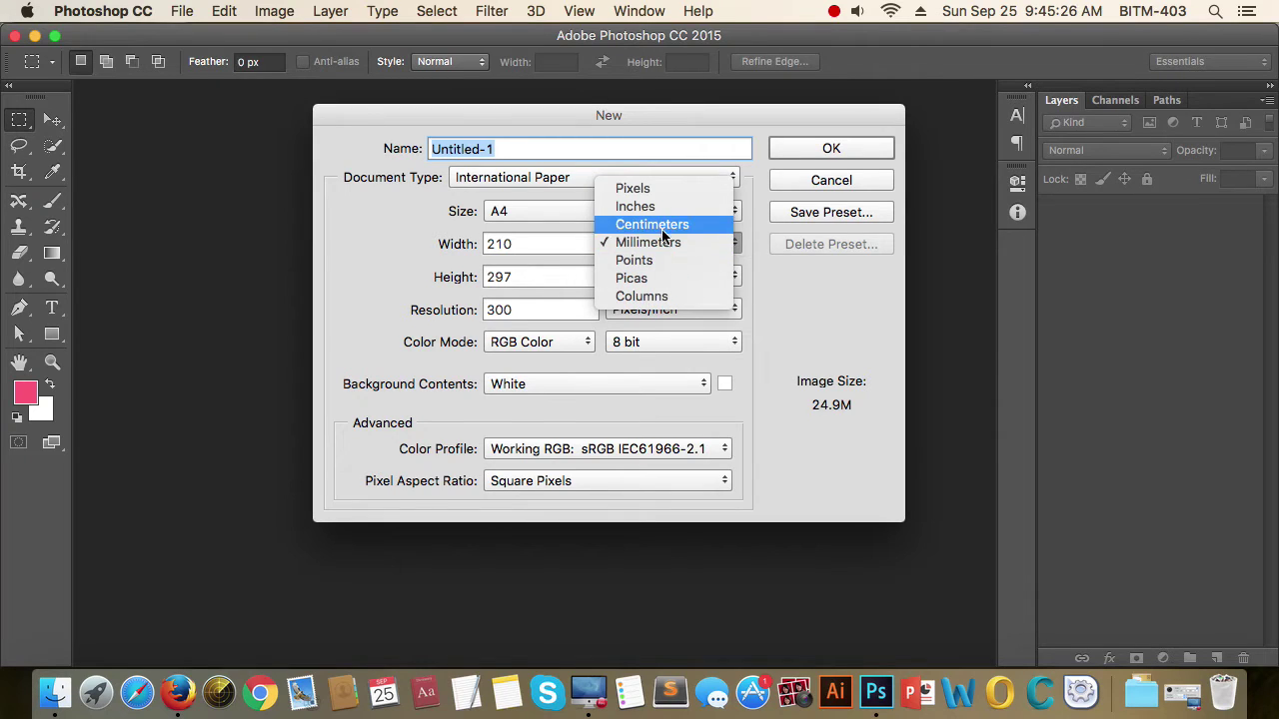
{"action": "left_click", "coordinate": [639, 206]}
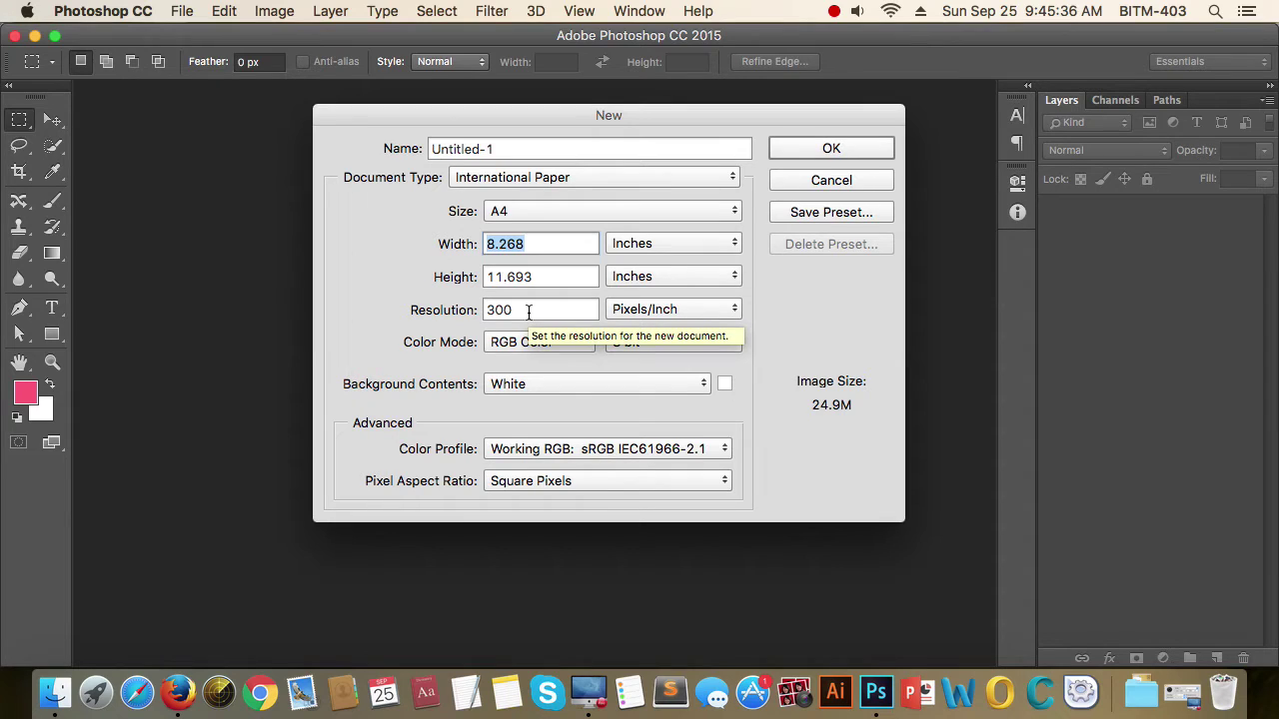
{"action": "left_click", "coordinate": [730, 214]}
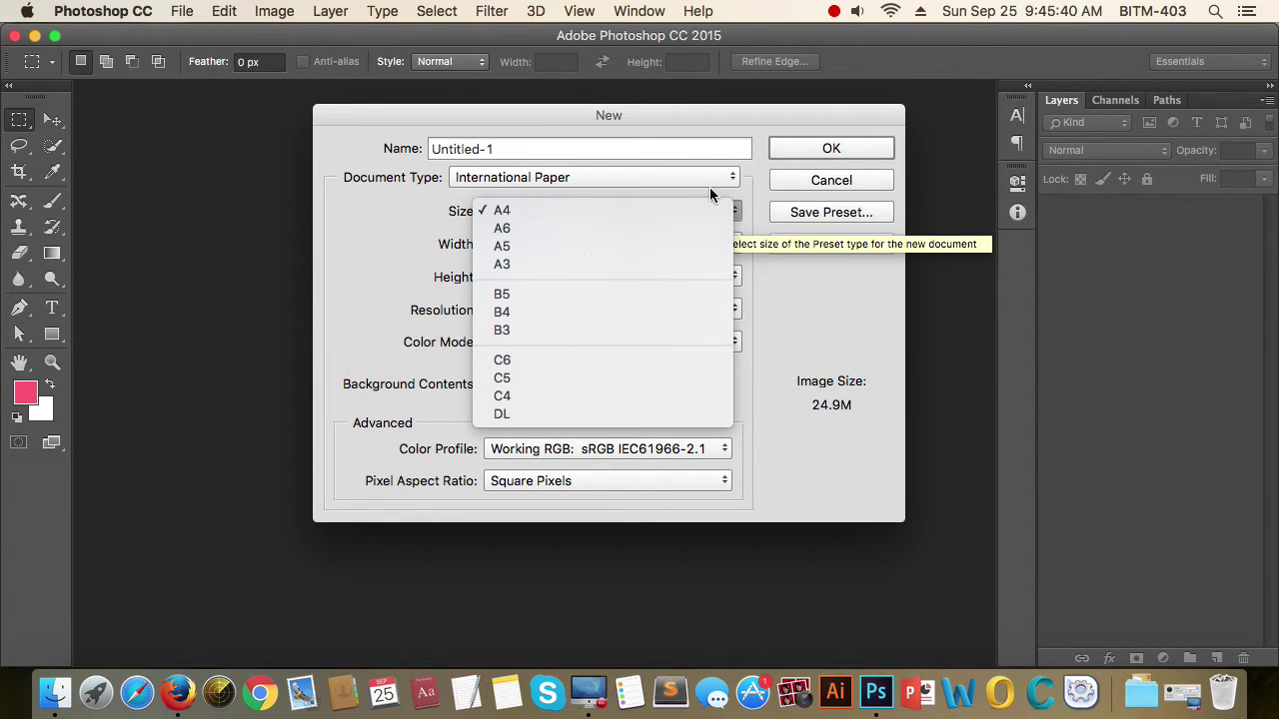
Switch the Document Type to Web (1366 × 768, 72 ppi) and create the document.
{"action": "left_click", "coordinate": [730, 169]}
{"action": "left_click", "coordinate": [730, 175]}
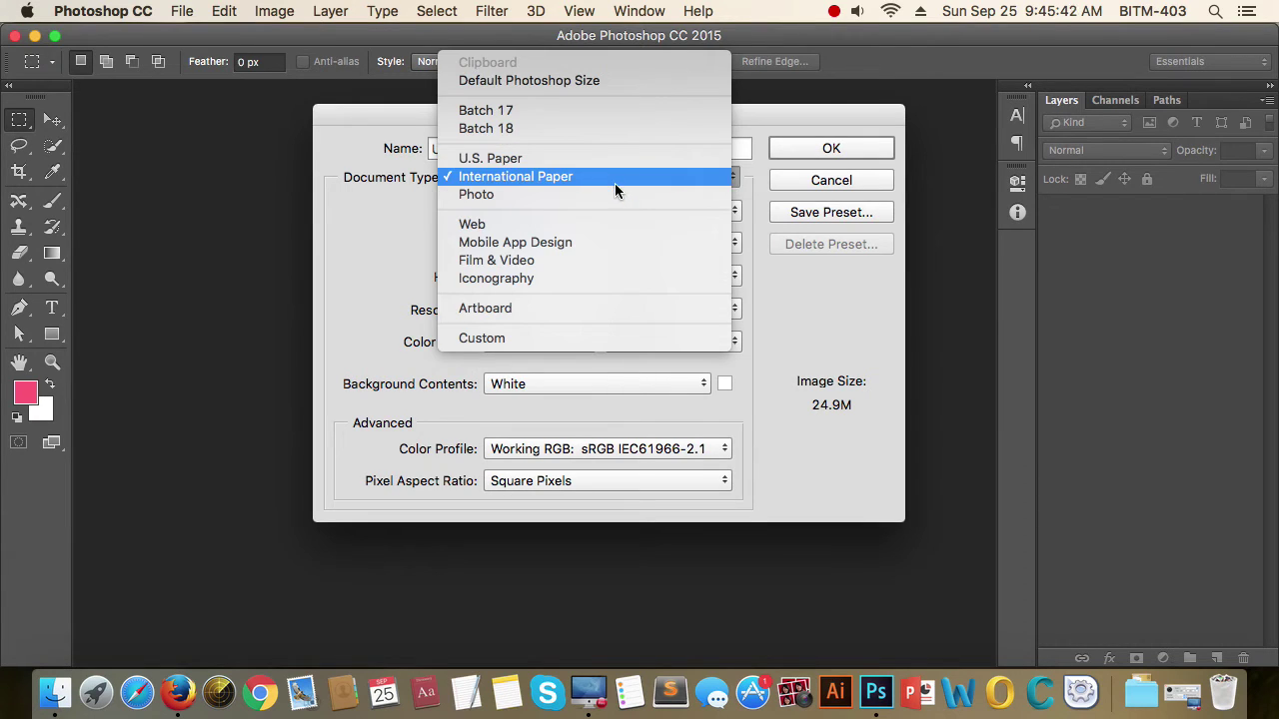
{"action": "left_click", "coordinate": [521, 224]}
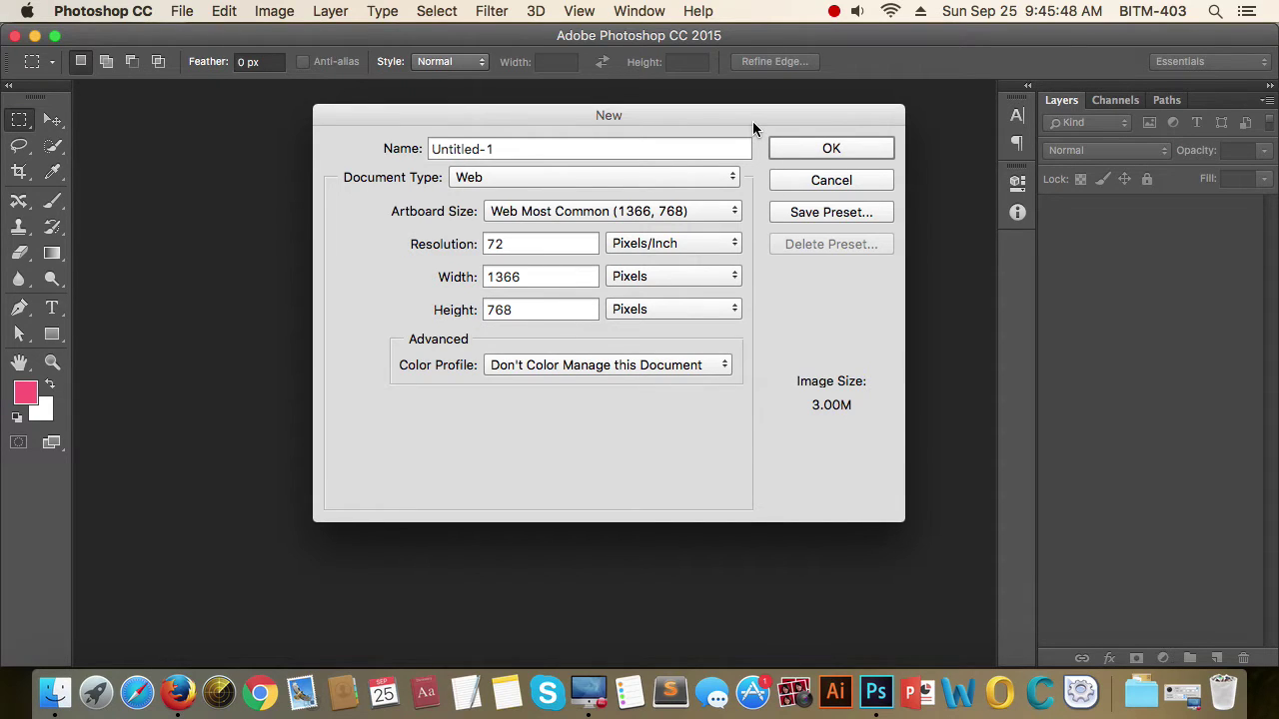
{"action": "left_click_drag", "start_coordinate": [752, 121], "coordinate": [731, 127]}
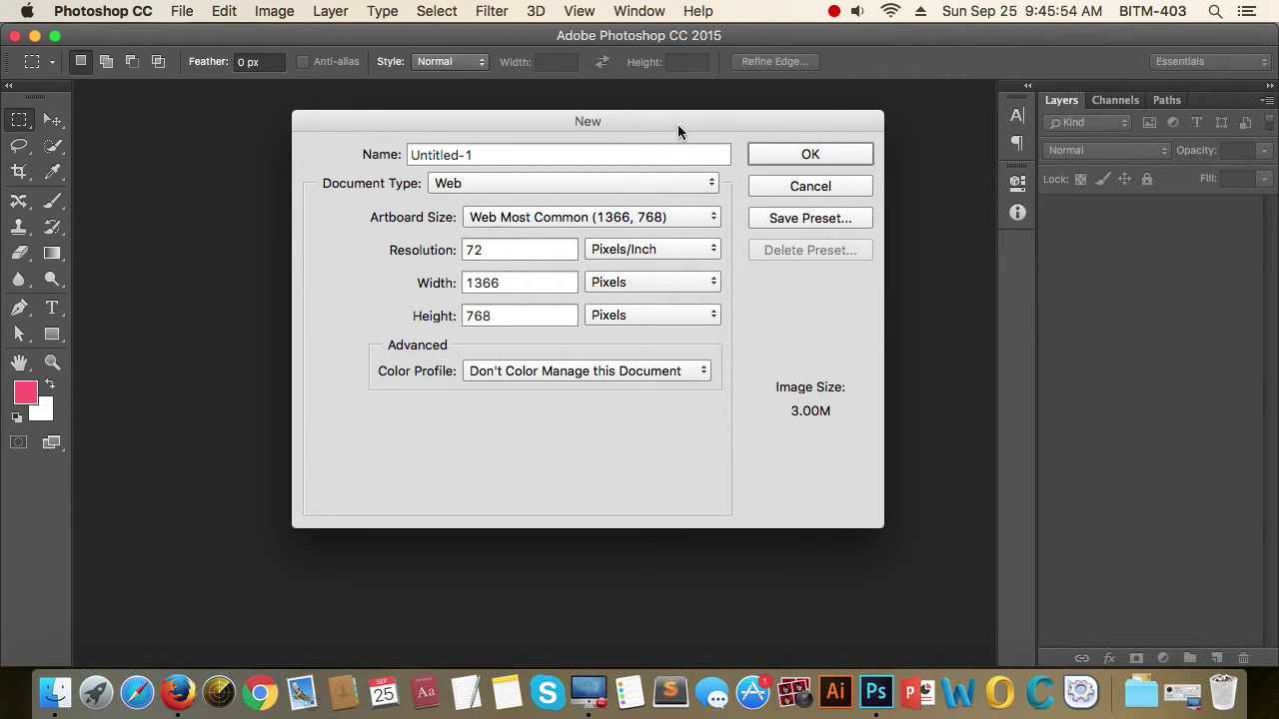
{"action": "left_click_drag", "start_coordinate": [756, 120], "coordinate": [729, 112]}
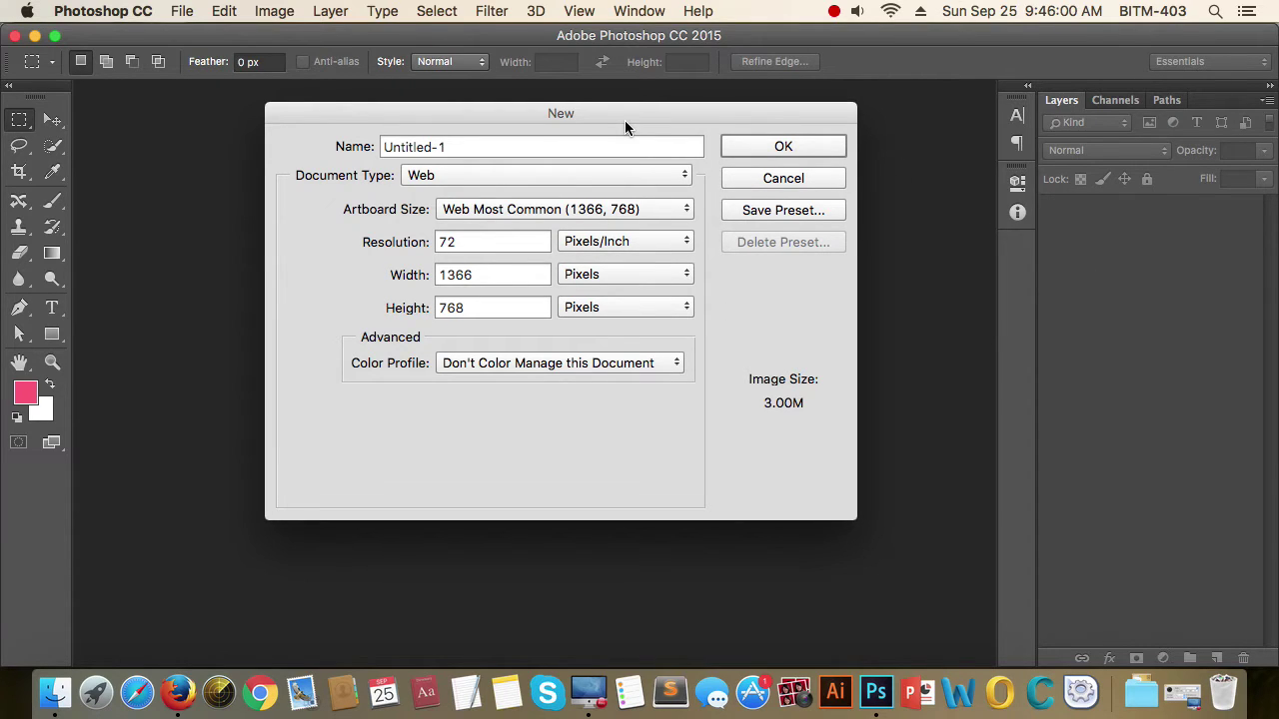
{"action": "left_click_drag", "start_coordinate": [624, 127], "coordinate": [680, 145]}
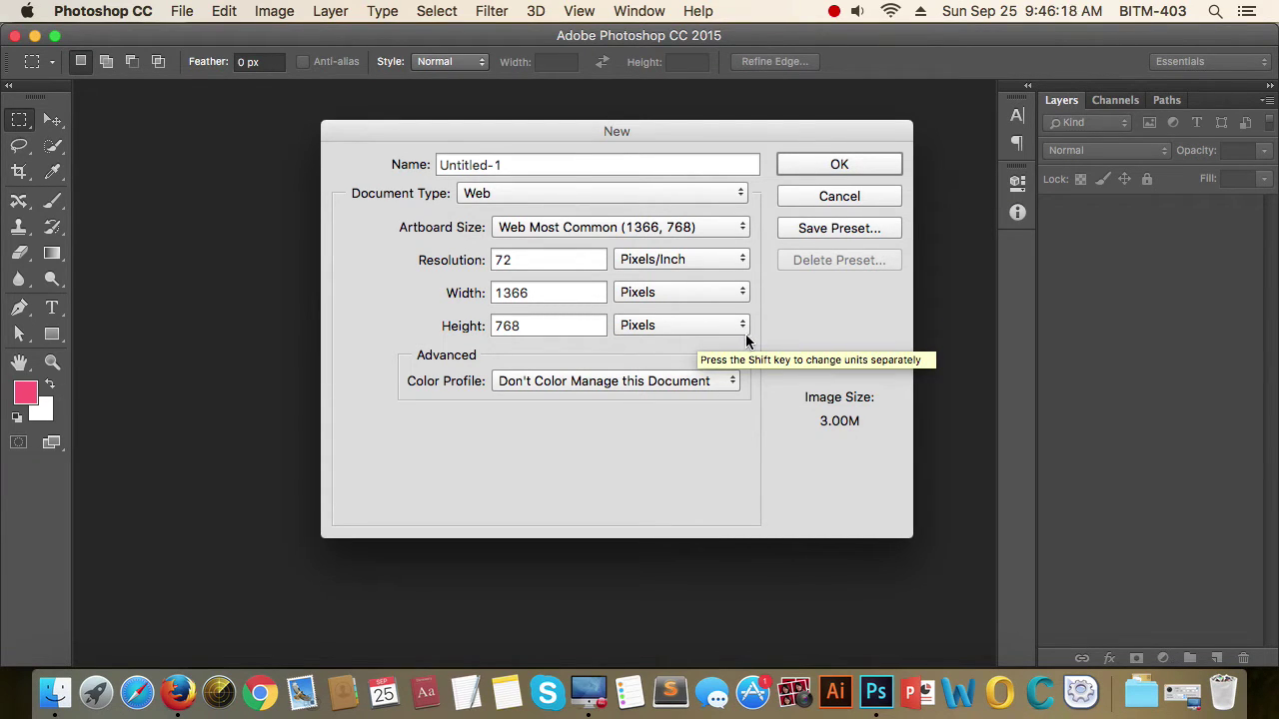
{"action": "left_click_drag", "start_coordinate": [852, 129], "coordinate": [838, 122]}
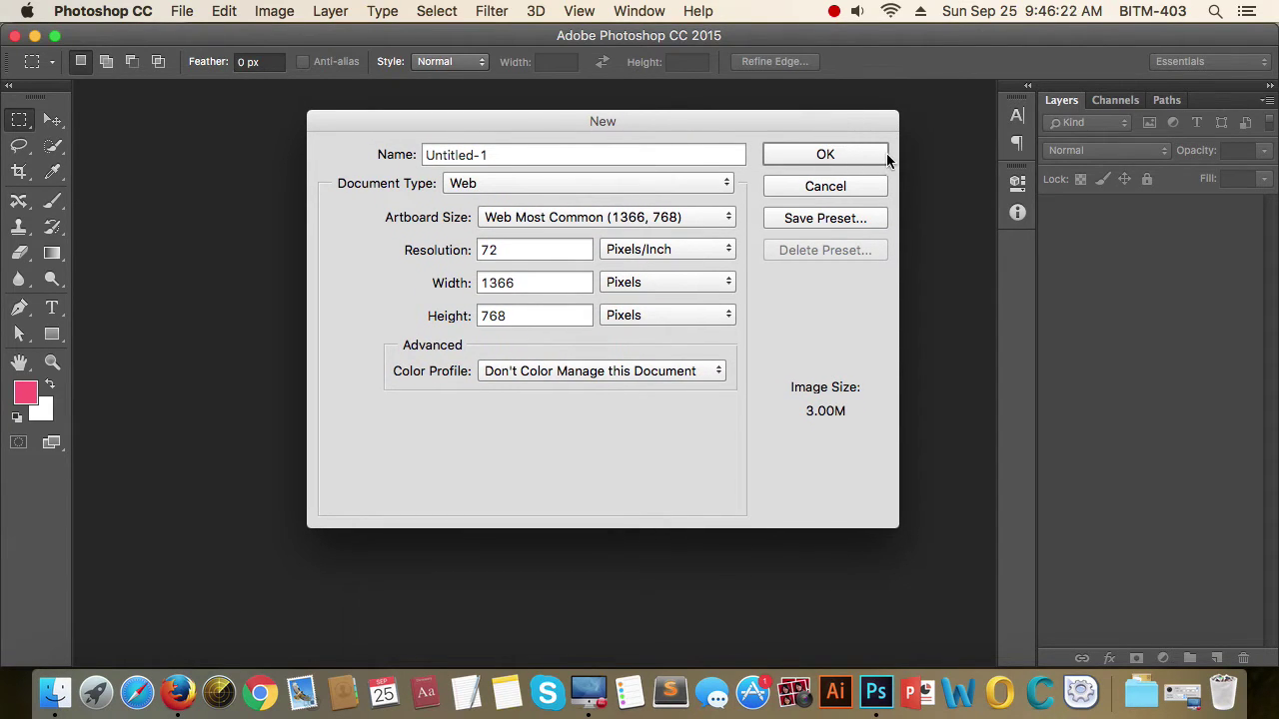
{"action": "left_click", "coordinate": [855, 158]}
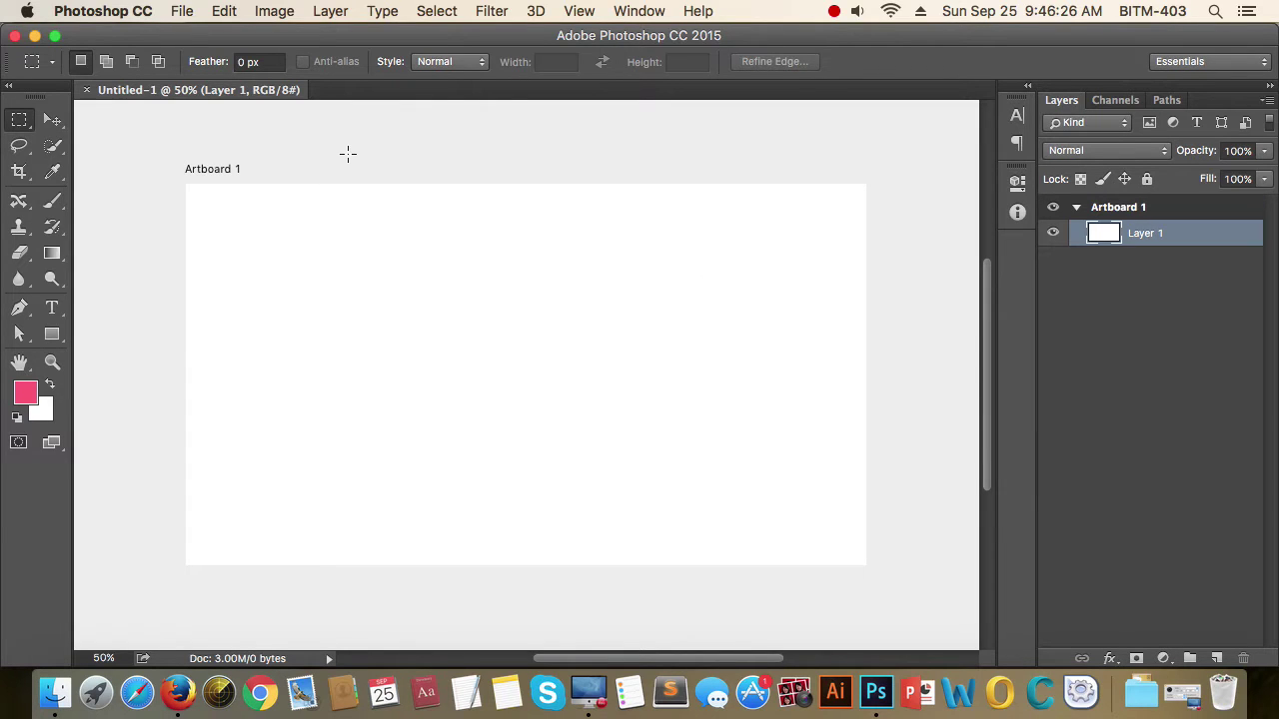
With the Move tool active, close Untitled-1 and make a new Web 1366 × 768 document.
{"action": "left_click", "coordinate": [52, 120]}
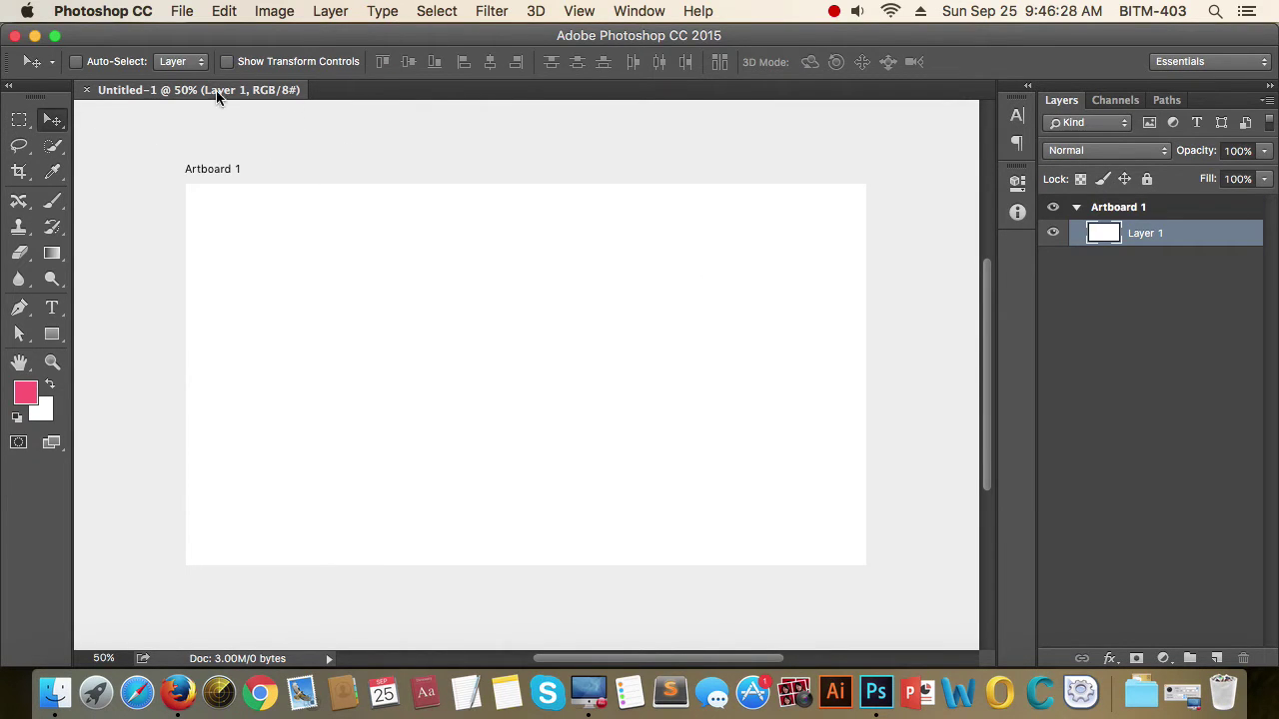
{"action": "left_click", "coordinate": [88, 90]}
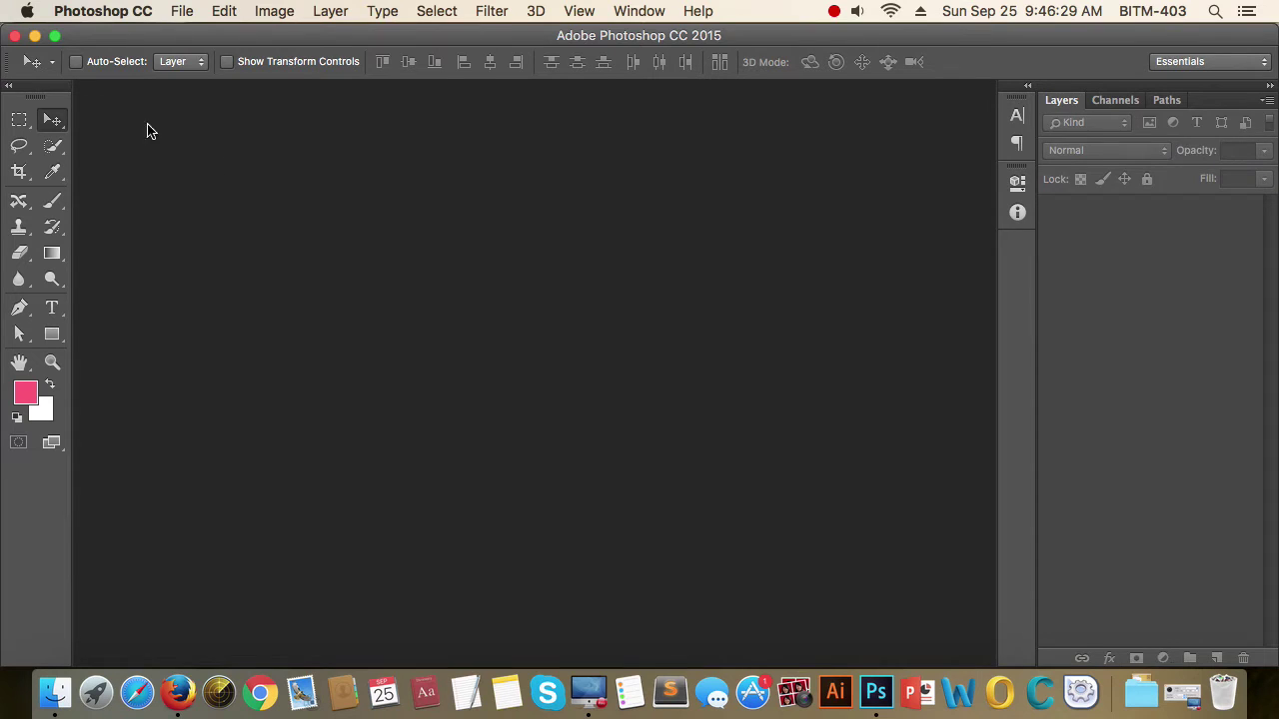
{"action": "left_click", "coordinate": [186, 14]}
{"action": "left_click", "coordinate": [215, 36]}
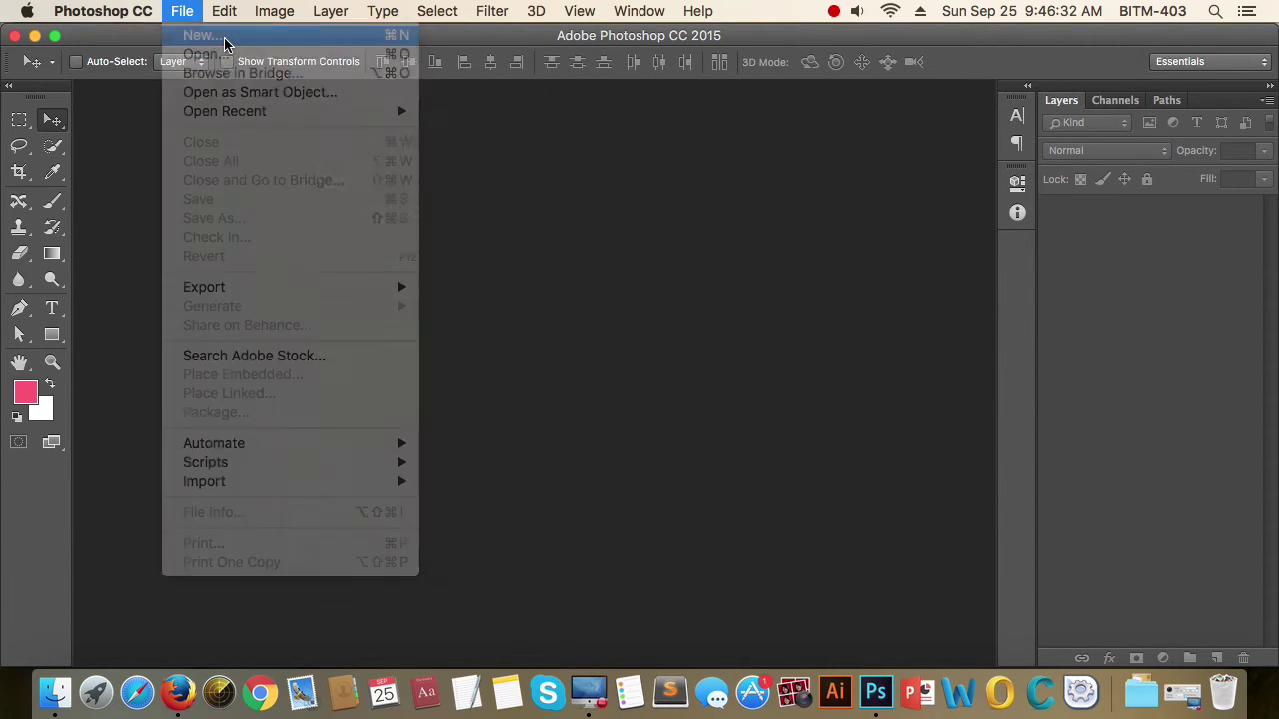
{"action": "left_click_drag", "start_coordinate": [559, 125], "coordinate": [524, 111]}
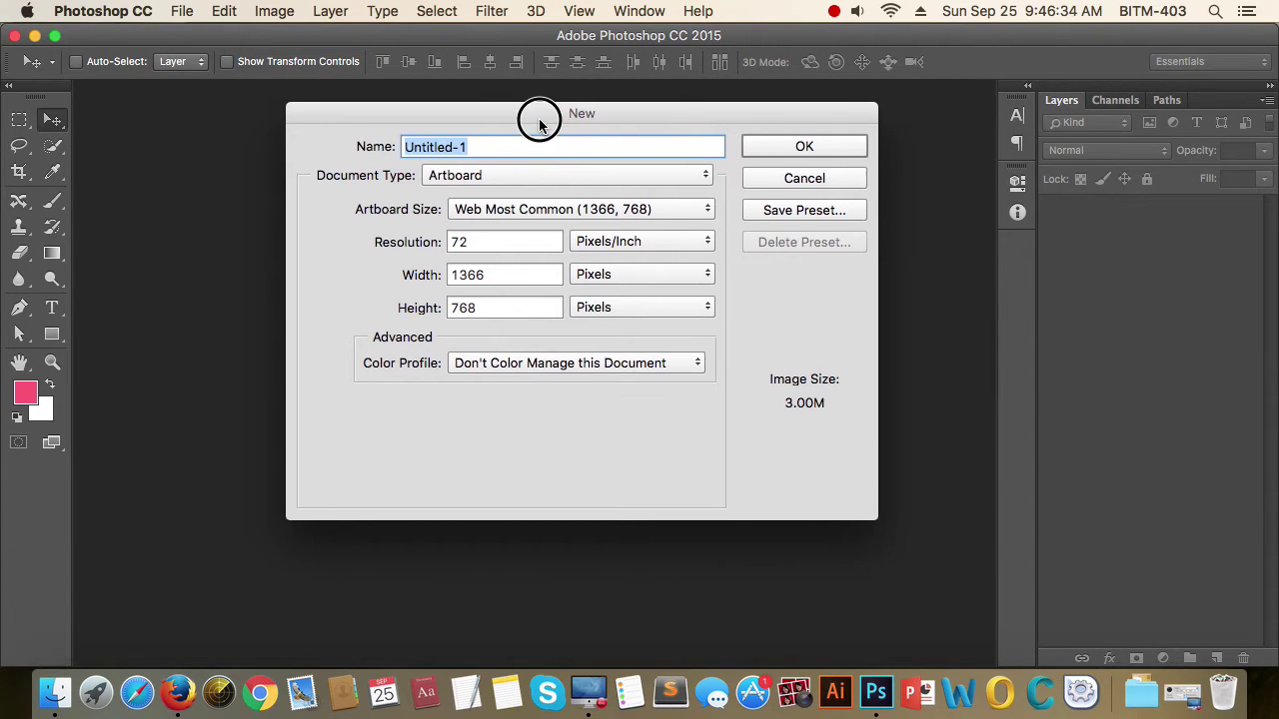
{"action": "left_click", "coordinate": [684, 170]}
{"action": "scroll", "coordinate": [539, 158], "scroll_direction": "up", "scroll_amount": 3}
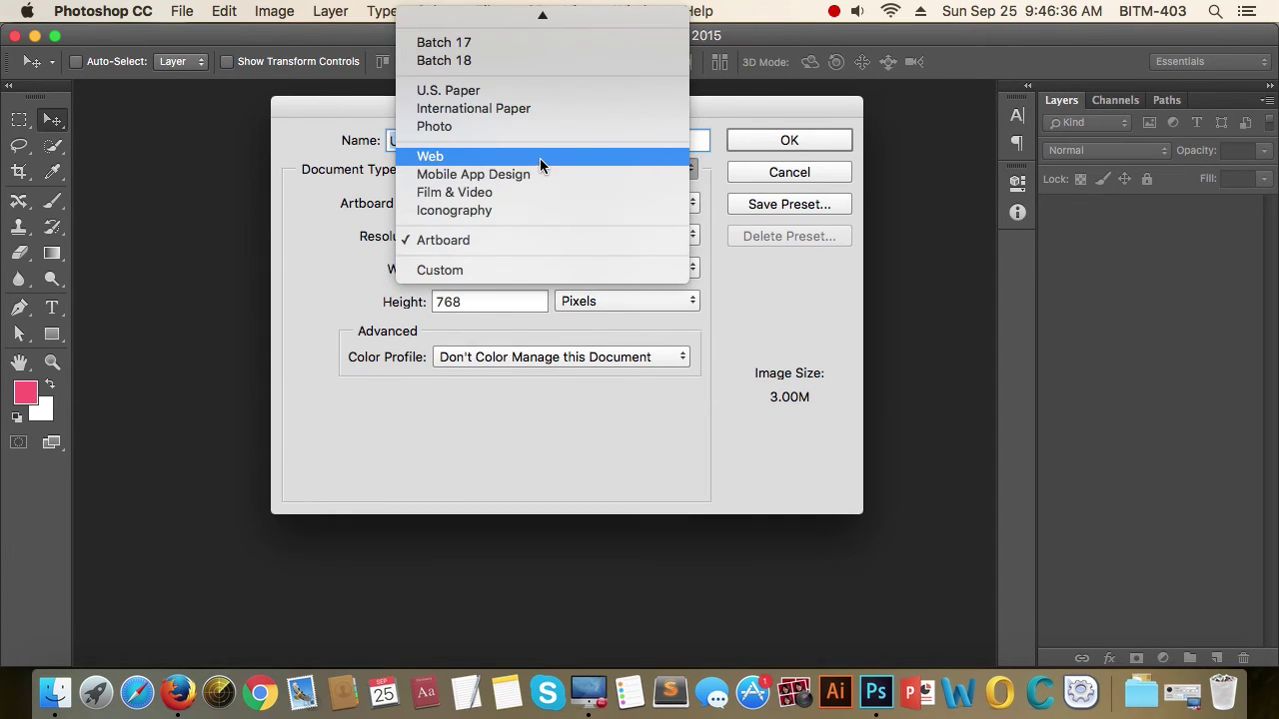
{"action": "left_click", "coordinate": [539, 159]}
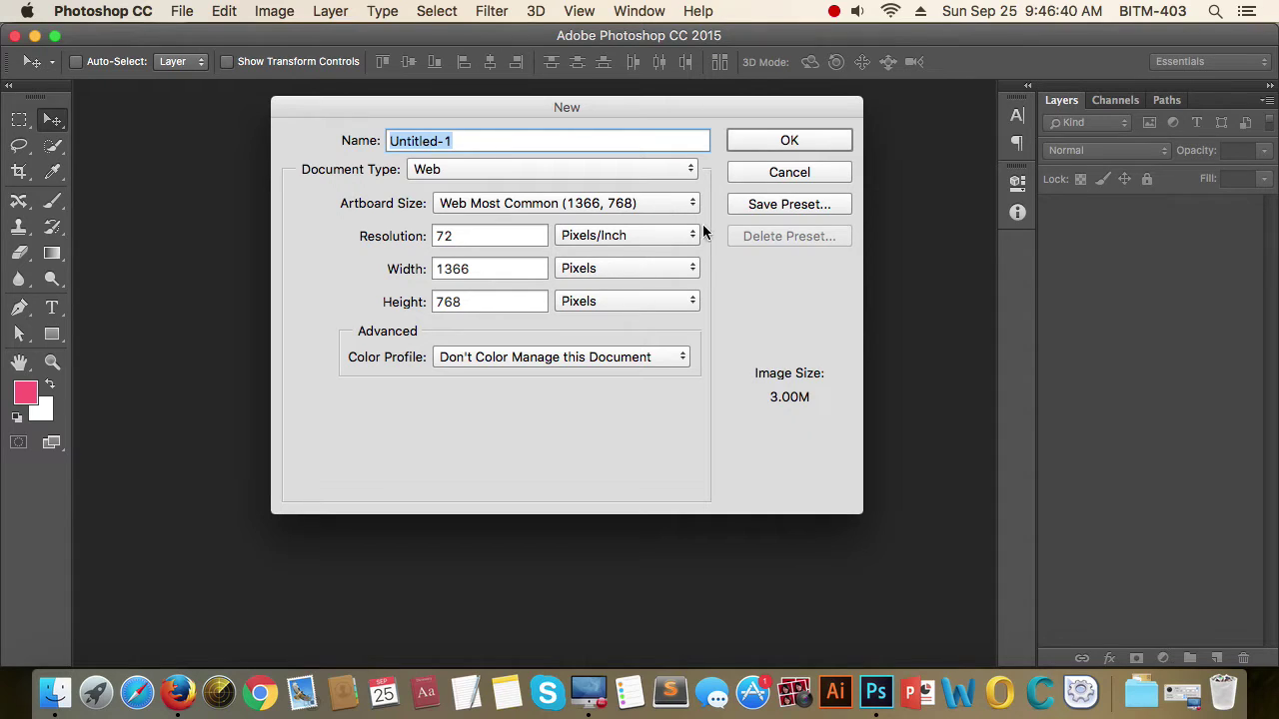
{"action": "left_click", "coordinate": [800, 144]}
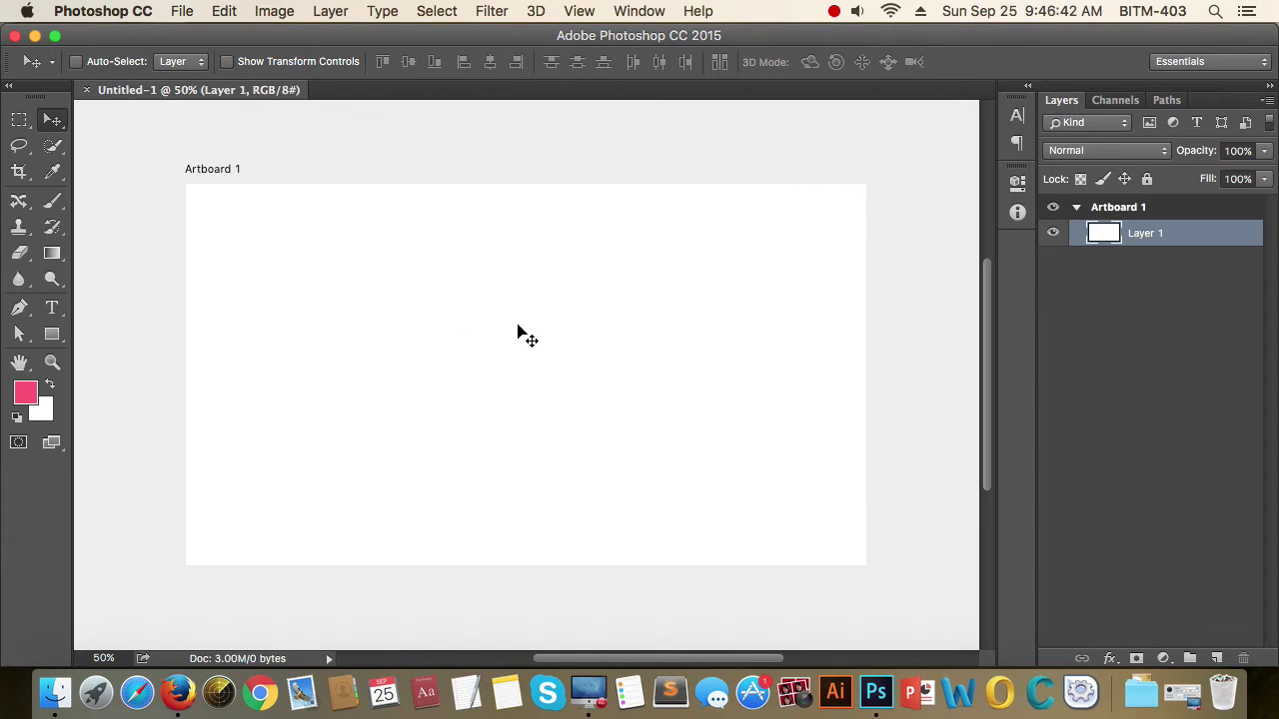
Drag Artboard 1 down-right, select it in Layers, reselect Move and deselect.
{"action": "scroll", "coordinate": [566, 331], "scroll_direction": "down", "scroll_amount": 2}
{"action": "scroll", "coordinate": [567, 330], "scroll_direction": "down", "scroll_amount": 1}
{"action": "scroll", "coordinate": [566, 331], "scroll_direction": "down", "scroll_amount": 3}
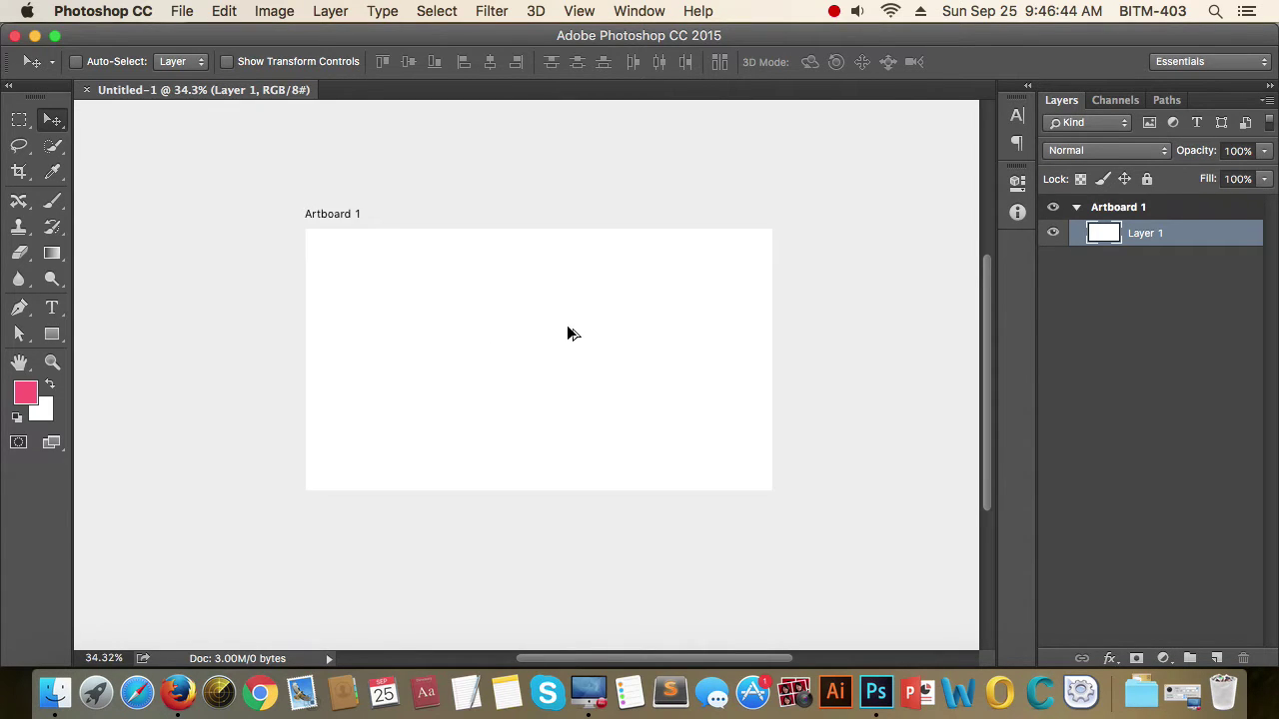
{"action": "left_click", "coordinate": [505, 319]}
{"action": "left_click_drag", "start_coordinate": [506, 320], "coordinate": [549, 367]}
{"action": "left_click", "coordinate": [587, 360]}
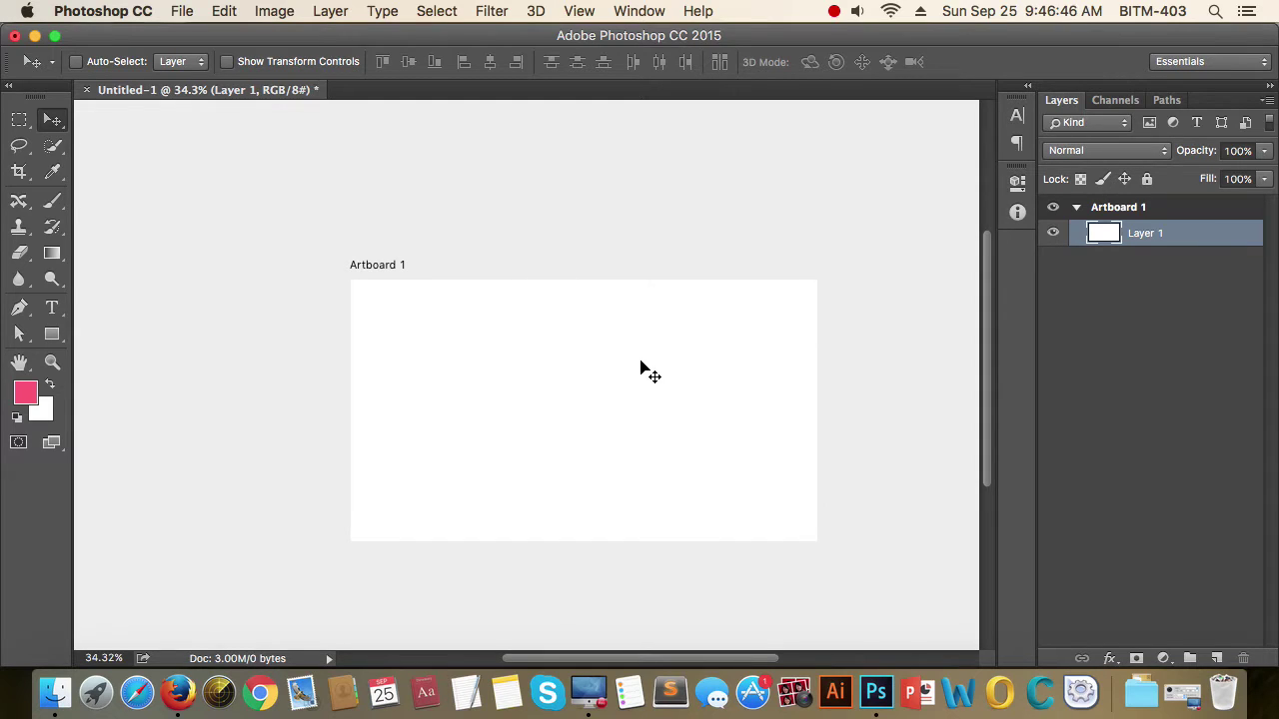
{"action": "left_click", "coordinate": [1114, 265]}
{"action": "left_click", "coordinate": [1094, 207]}
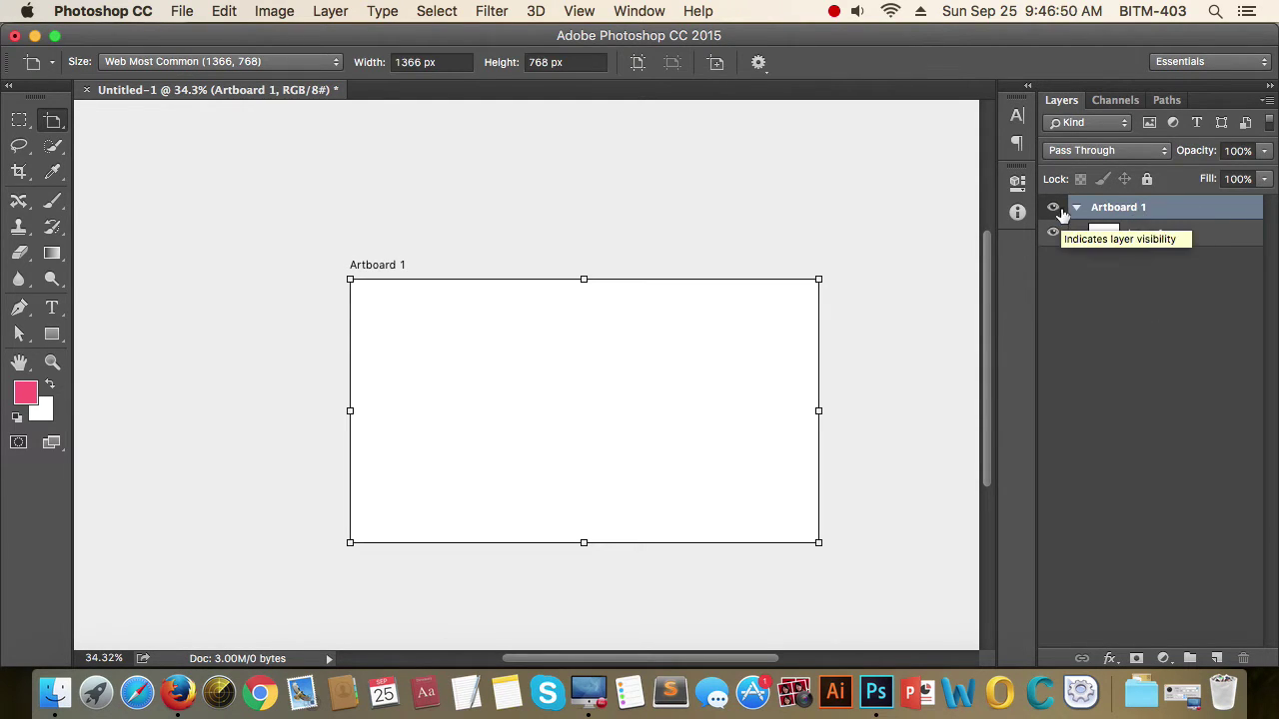
{"action": "left_click_drag", "start_coordinate": [52, 121], "coordinate": [100, 112]}
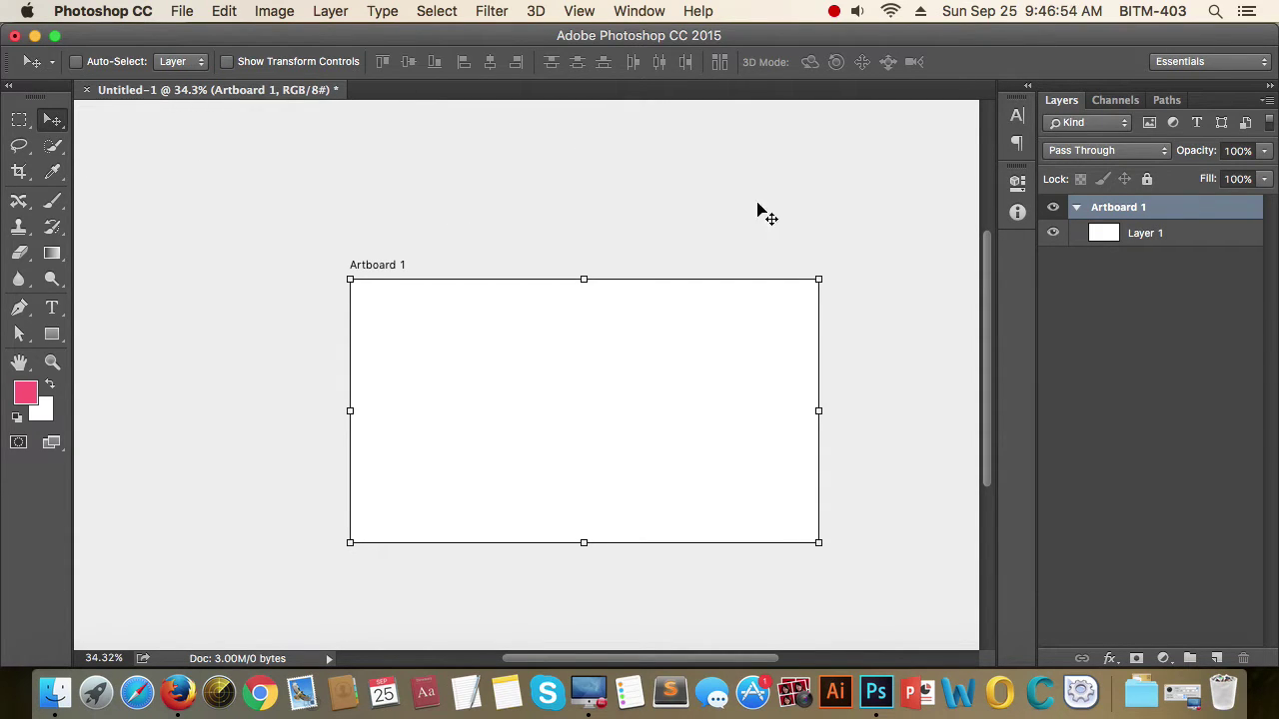
{"action": "left_click", "coordinate": [1156, 375]}
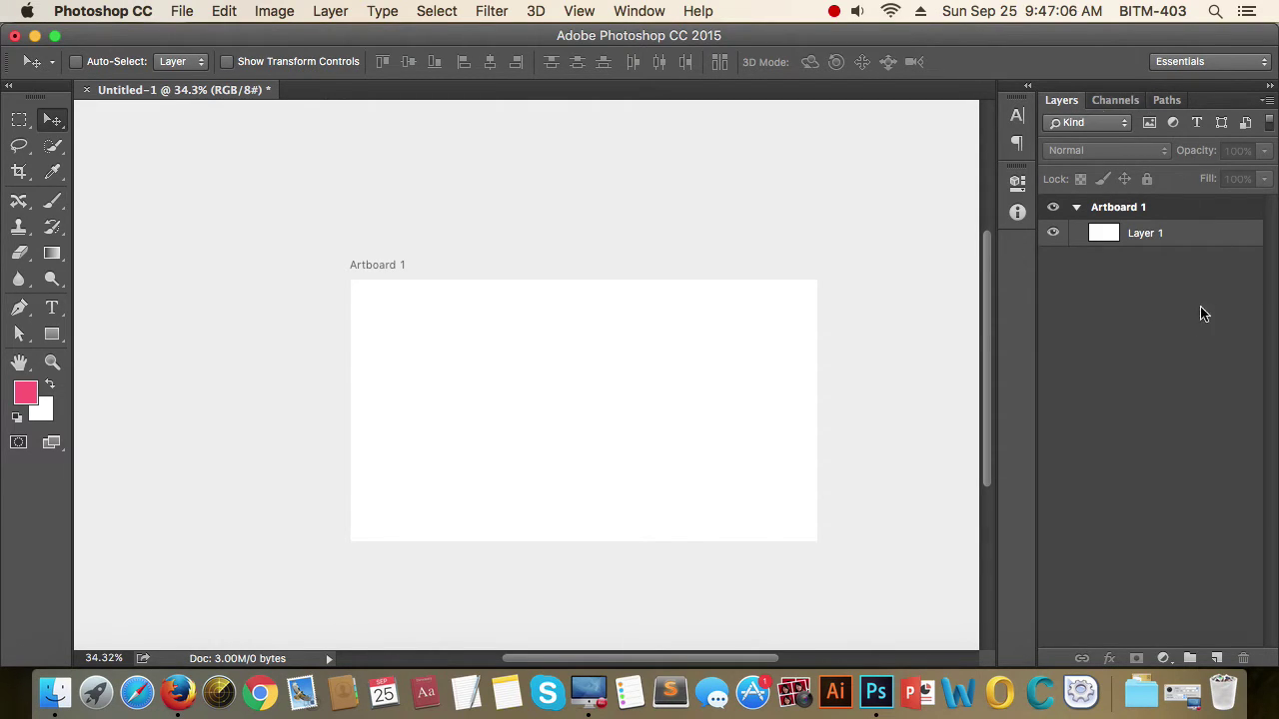
{"action": "left_click", "coordinate": [1025, 87]}
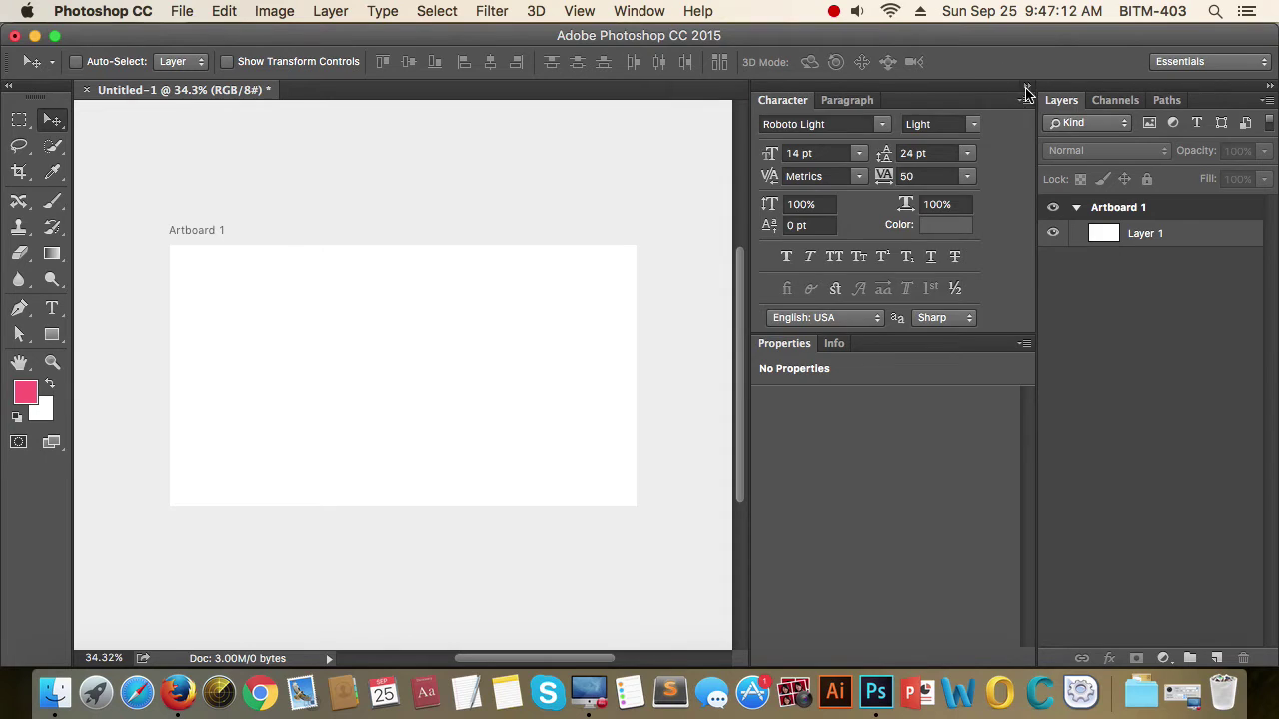
{"action": "left_click", "coordinate": [1026, 90]}
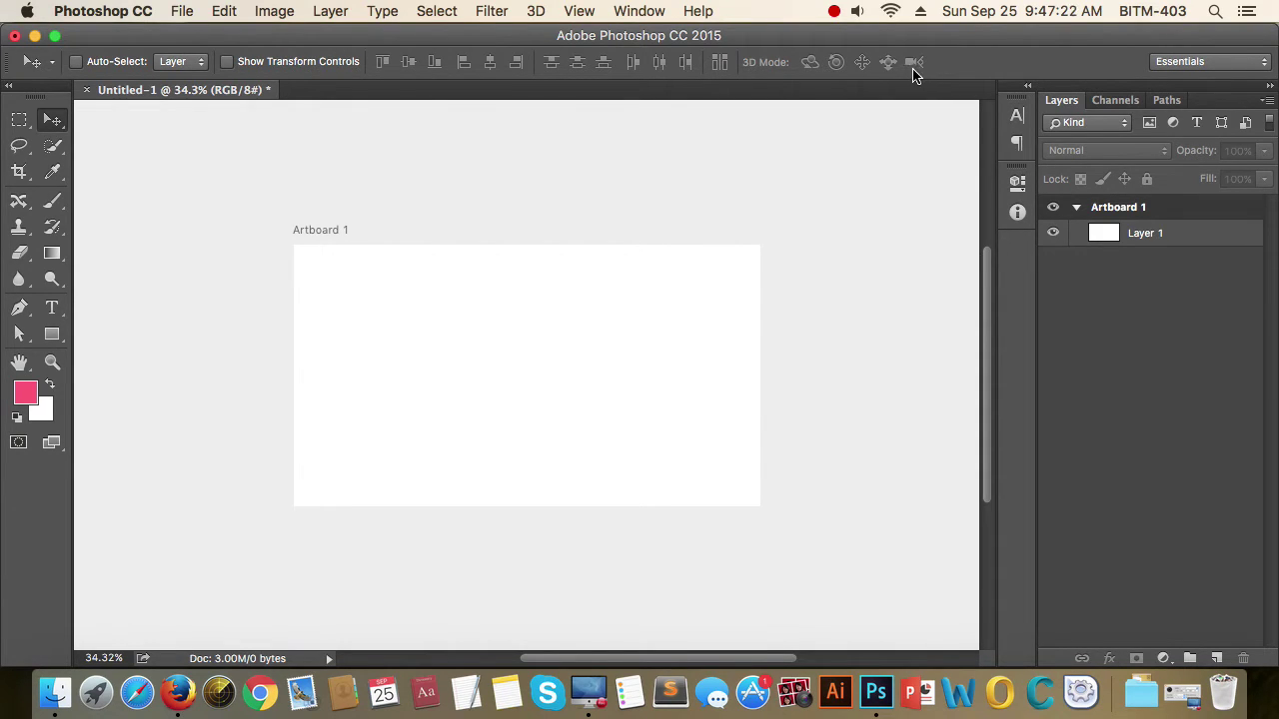
Look through the Essentials workspace list twice without changing the workspace.
{"action": "left_click", "coordinate": [1264, 64]}
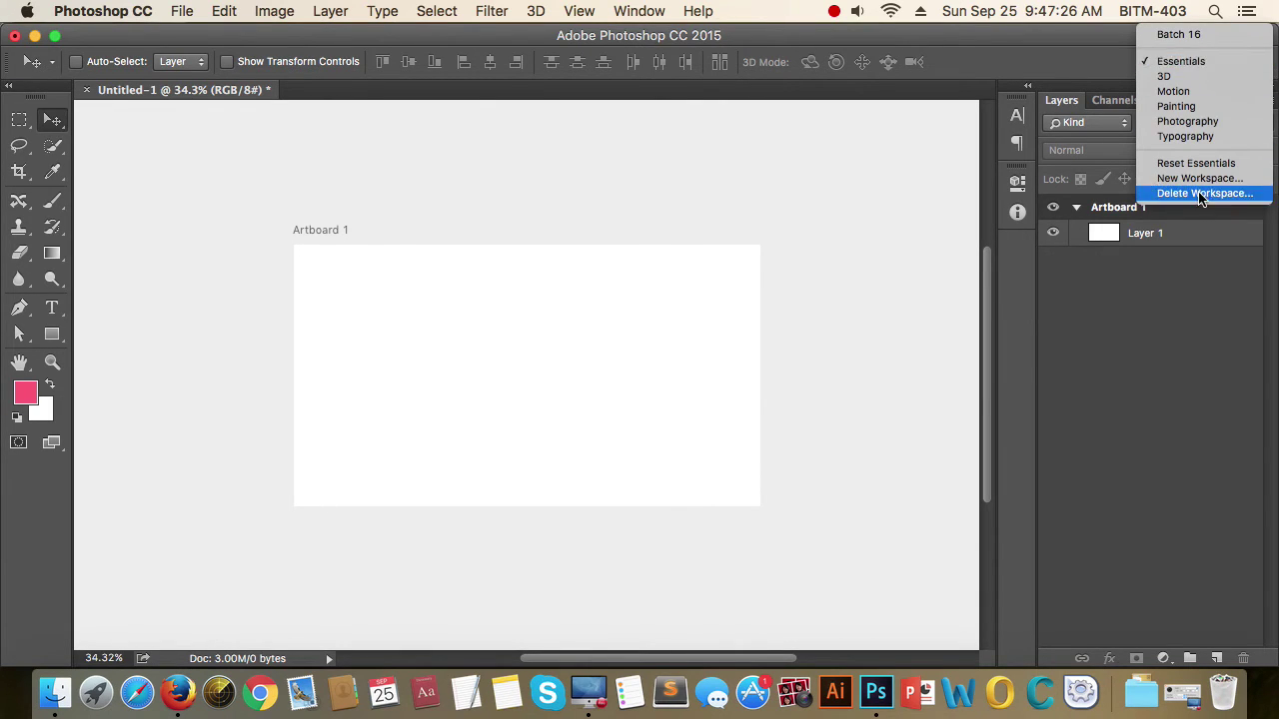
{"action": "left_click", "coordinate": [1075, 60]}
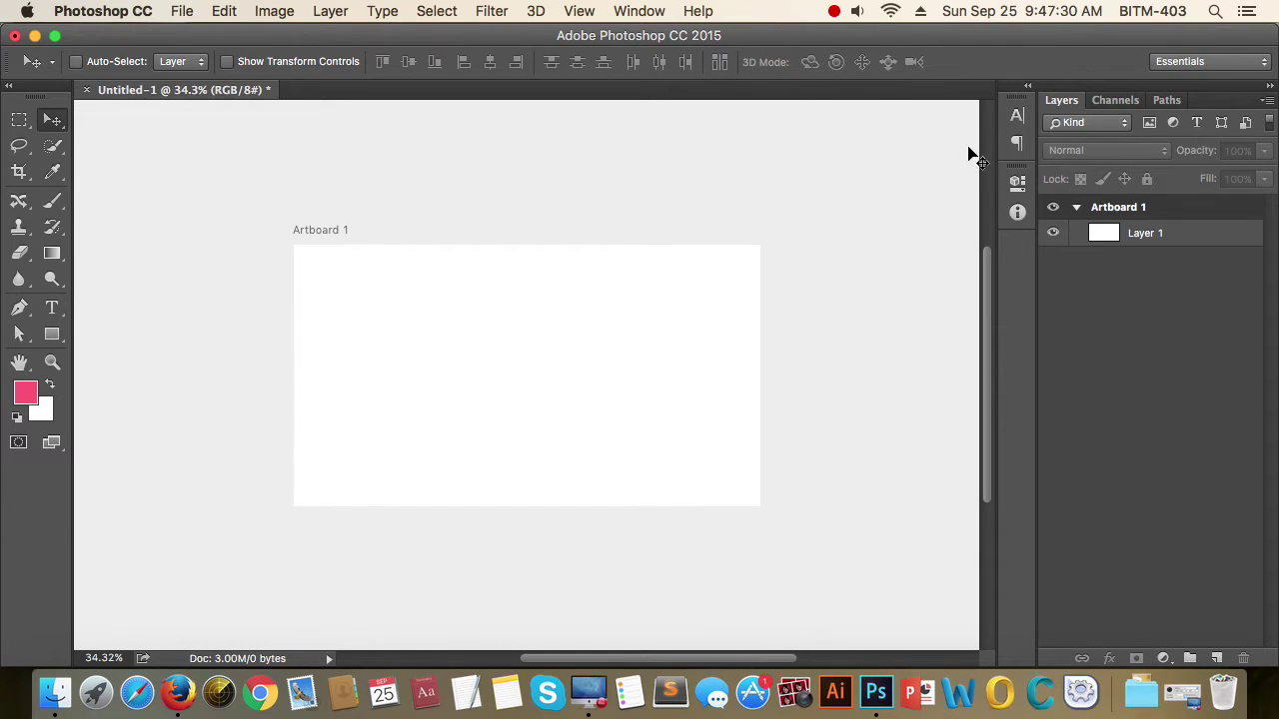
{"action": "left_click", "coordinate": [1265, 64]}
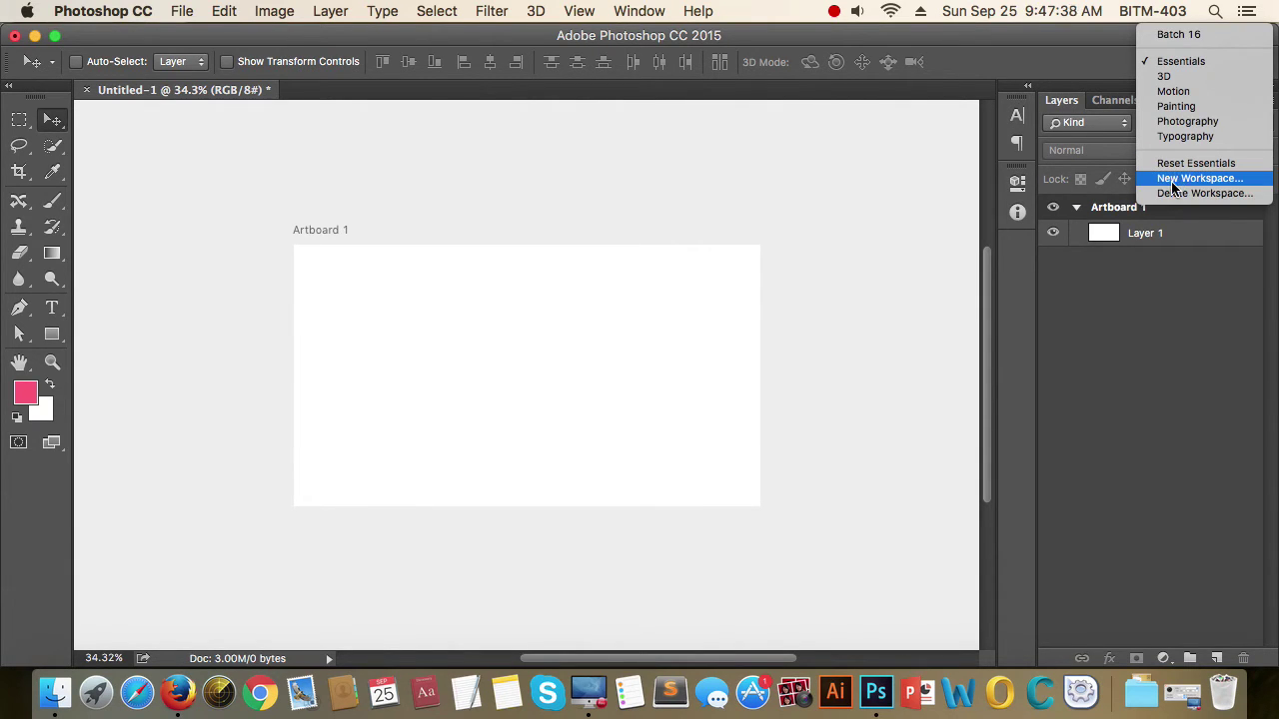
{"action": "left_click", "coordinate": [1076, 70]}
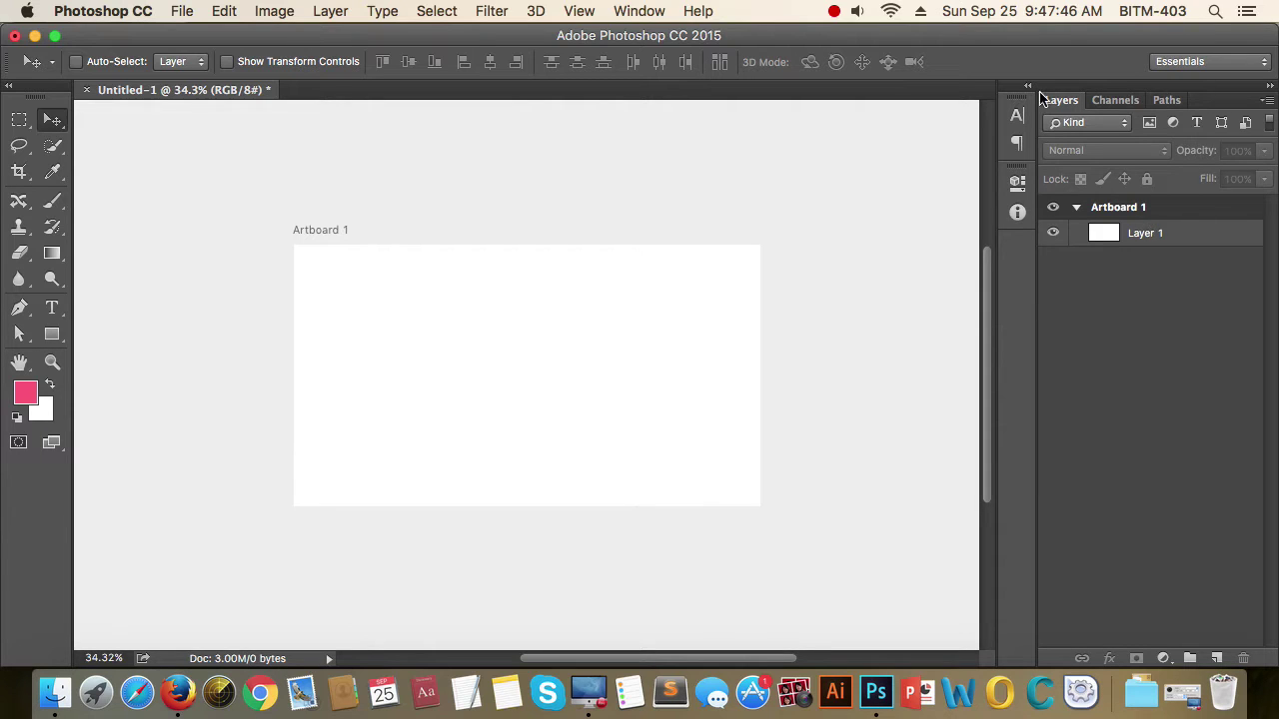
{"action": "scroll", "coordinate": [630, 306], "scroll_direction": "up", "scroll_amount": 3}
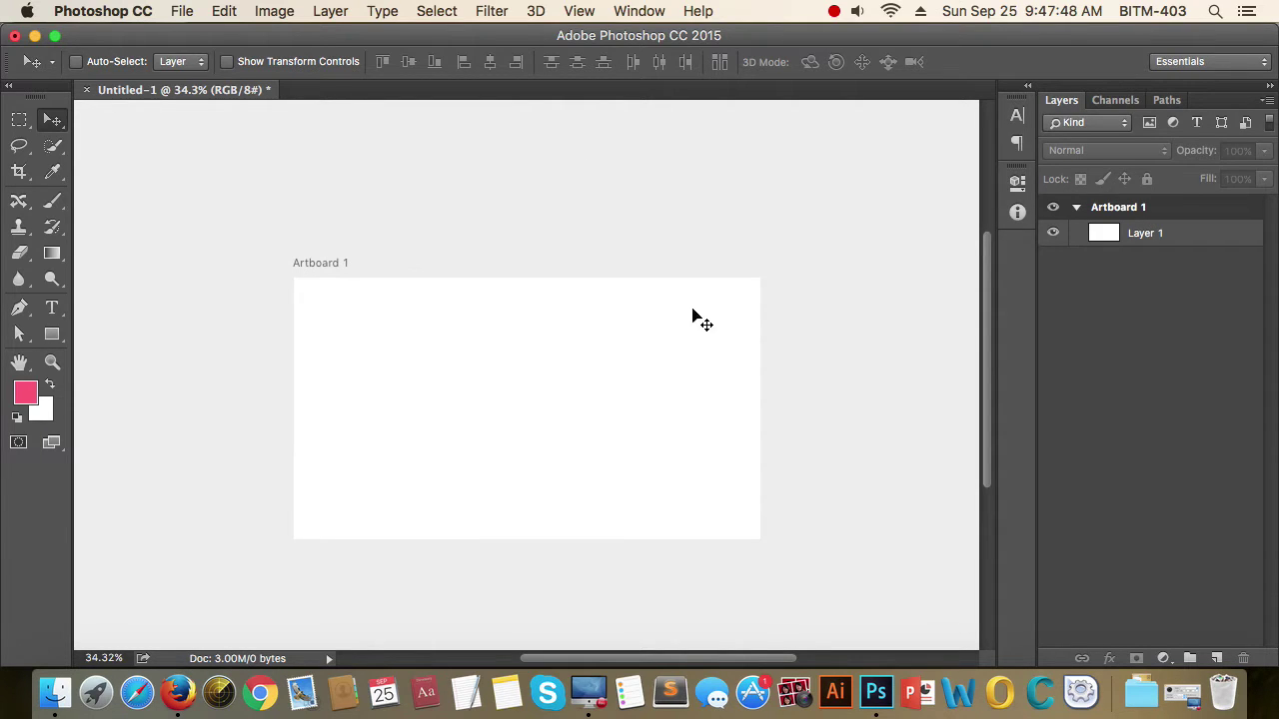
Float the Tools, Character, Info and Layers panels and the tool options bar.
{"action": "left_click_drag", "start_coordinate": [46, 102], "coordinate": [183, 152]}
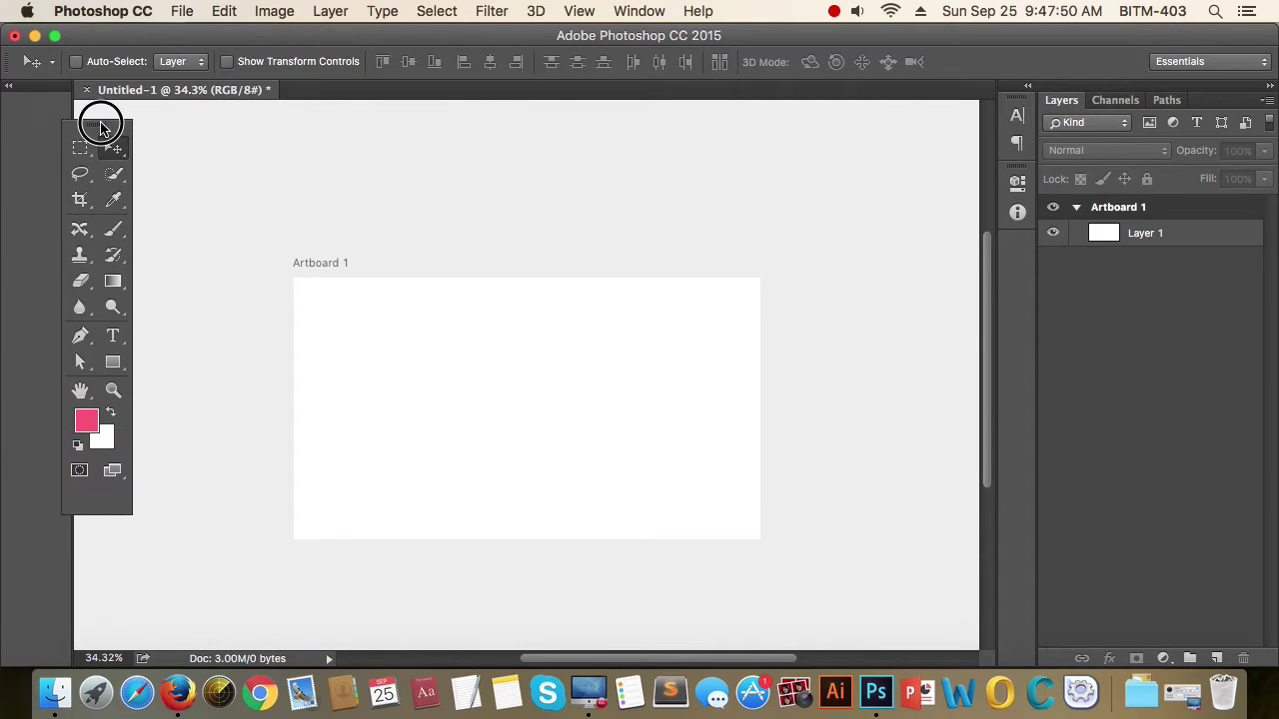
{"action": "left_click_drag", "start_coordinate": [1017, 106], "coordinate": [821, 176]}
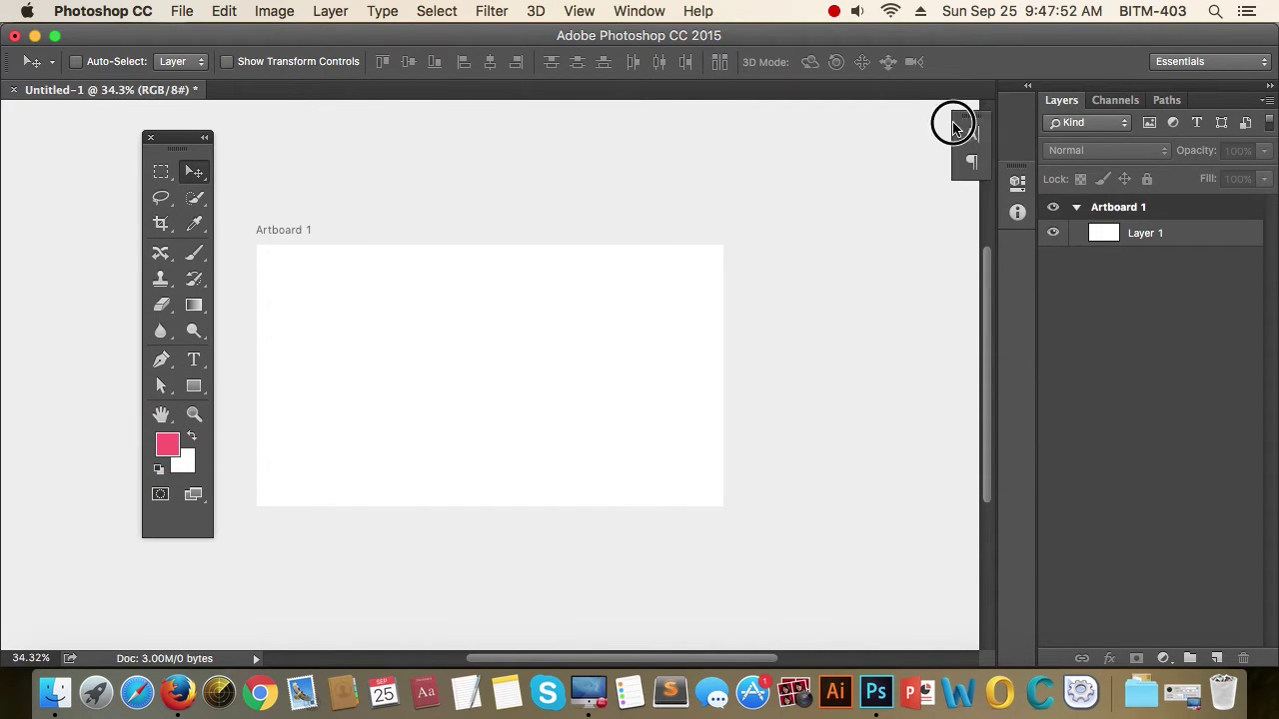
{"action": "left_click_drag", "start_coordinate": [1019, 103], "coordinate": [836, 343]}
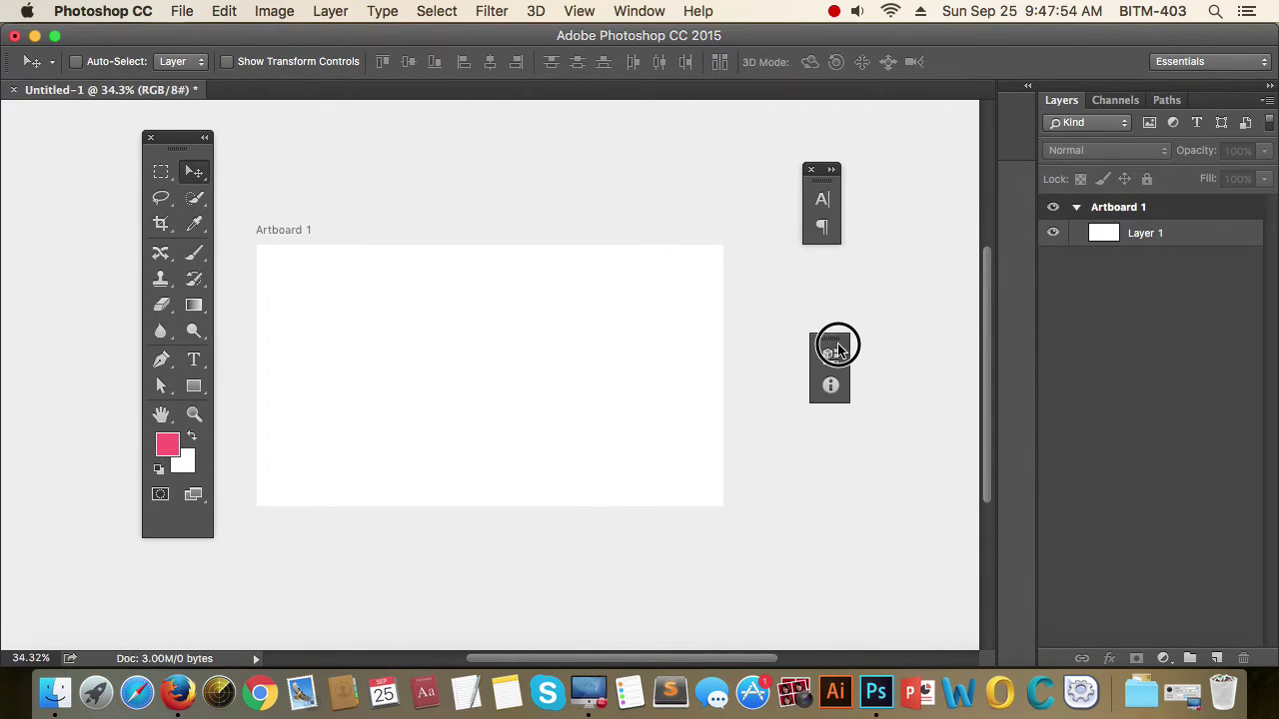
{"action": "left_click_drag", "start_coordinate": [1232, 82], "coordinate": [665, 251]}
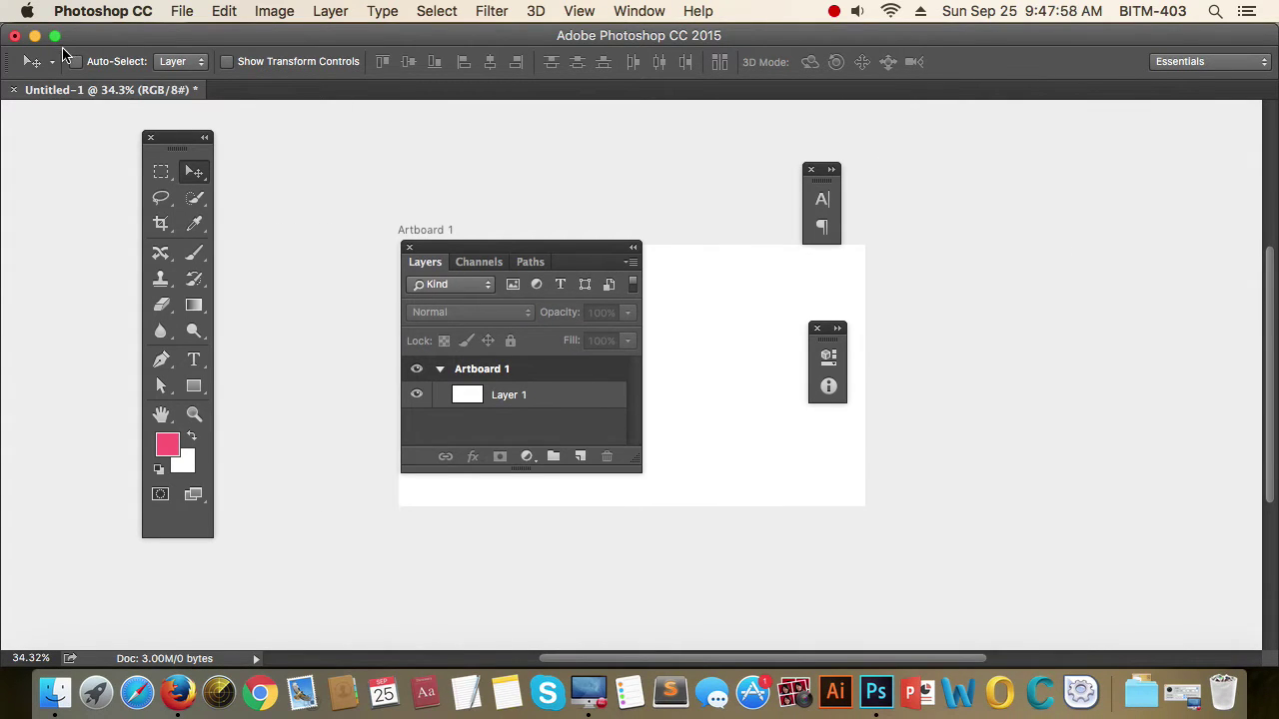
{"action": "left_click_drag", "start_coordinate": [14, 70], "coordinate": [298, 162]}
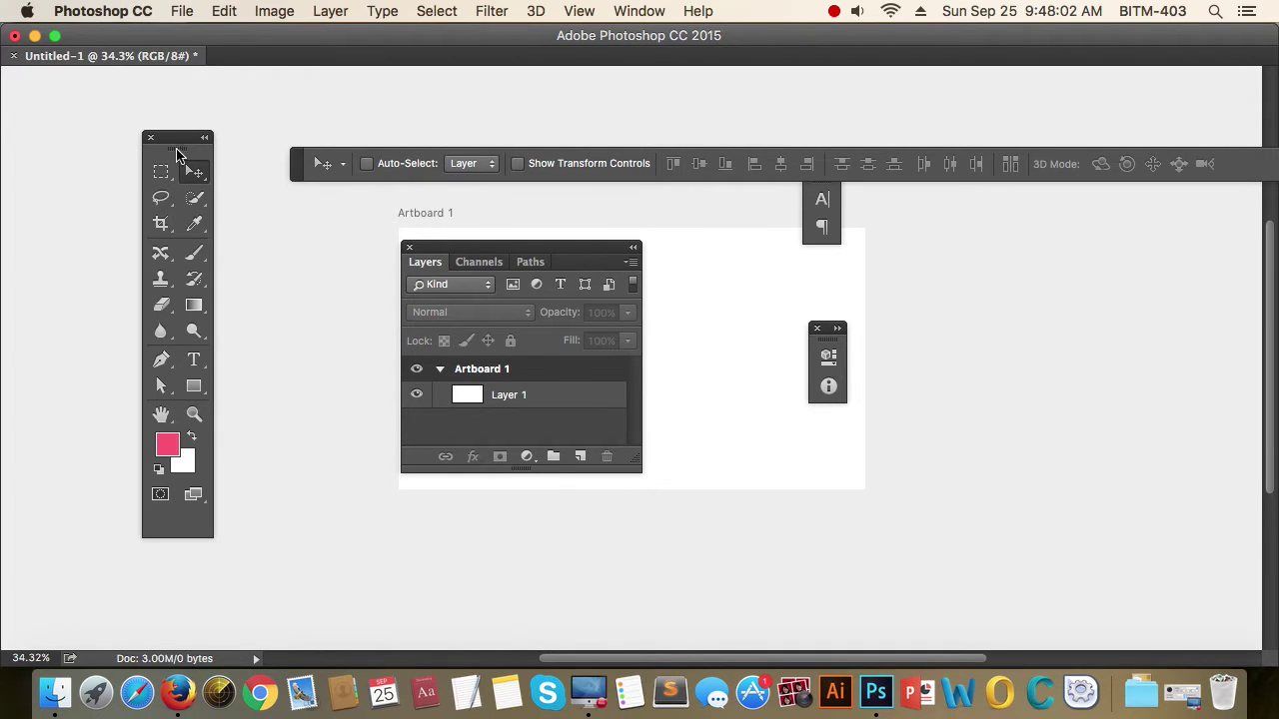
Dock the Tools, Layers, Character and Info panels back, moving the options bar up.
{"action": "left_click_drag", "start_coordinate": [168, 150], "coordinate": [24, 90]}
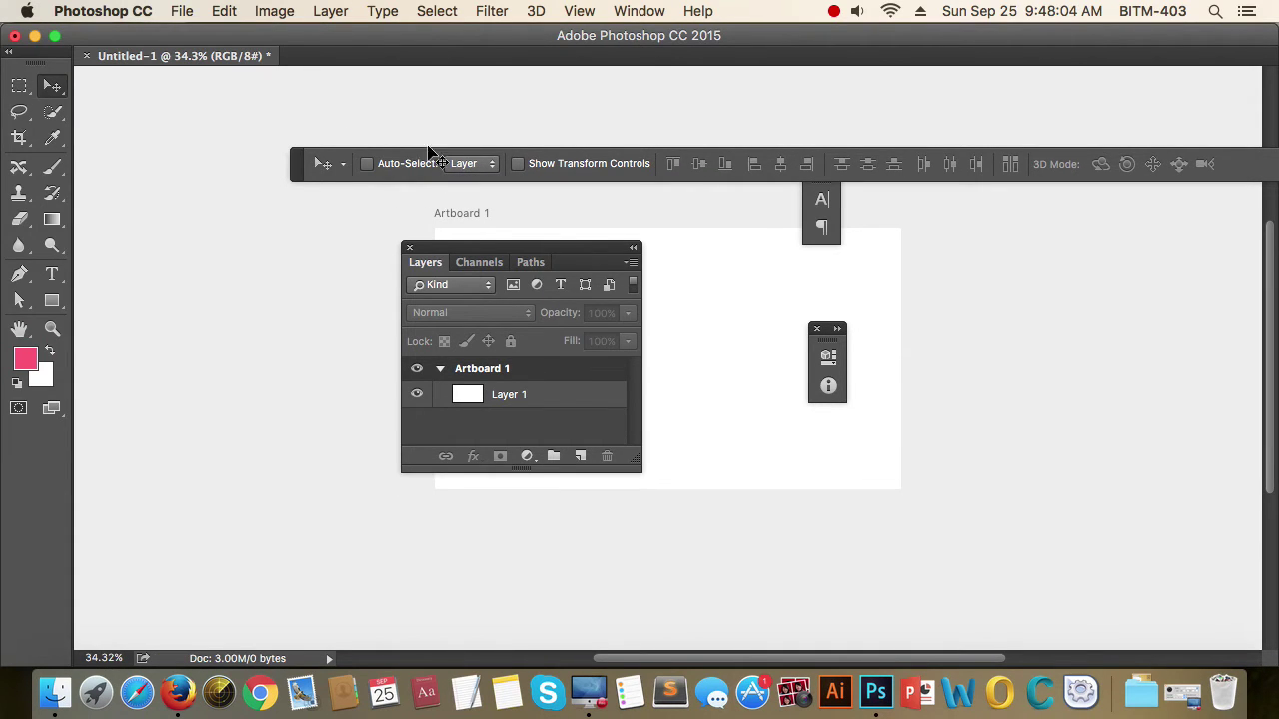
{"action": "mouse_move", "coordinate": [334, 166]}
{"action": "left_mouse_down"}
{"action": "mouse_move", "coordinate": [4, 60]}
{"action": "mouse_move", "coordinate": [113, 92]}
{"action": "mouse_move", "coordinate": [110, 106]}
{"action": "left_mouse_up"}
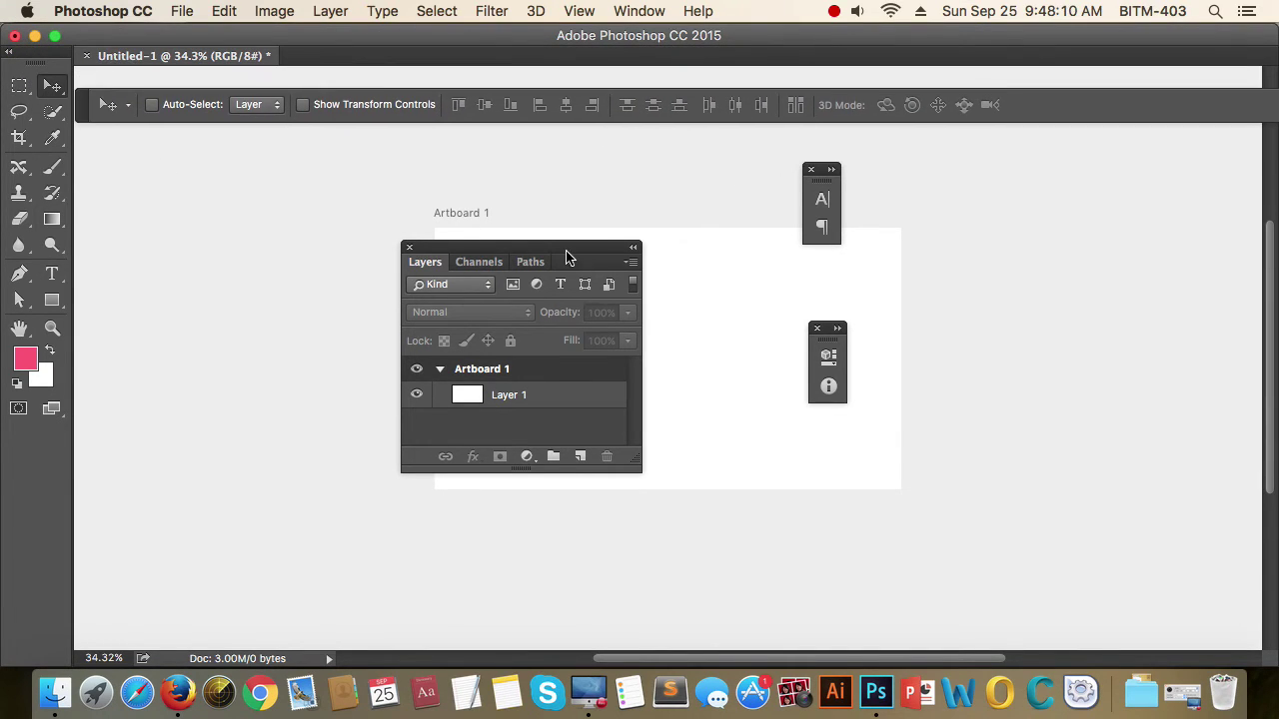
{"action": "left_click_drag", "start_coordinate": [565, 252], "coordinate": [1265, 98]}
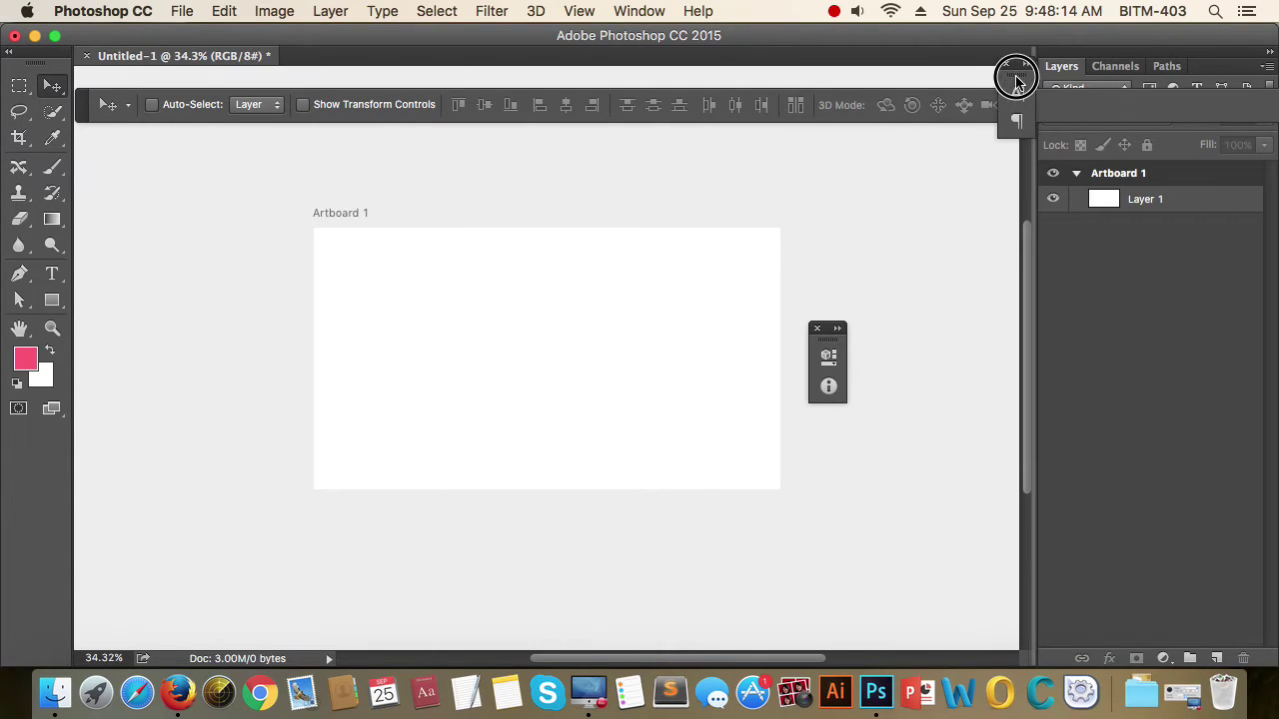
{"action": "left_click_drag", "start_coordinate": [837, 177], "coordinate": [1012, 80]}
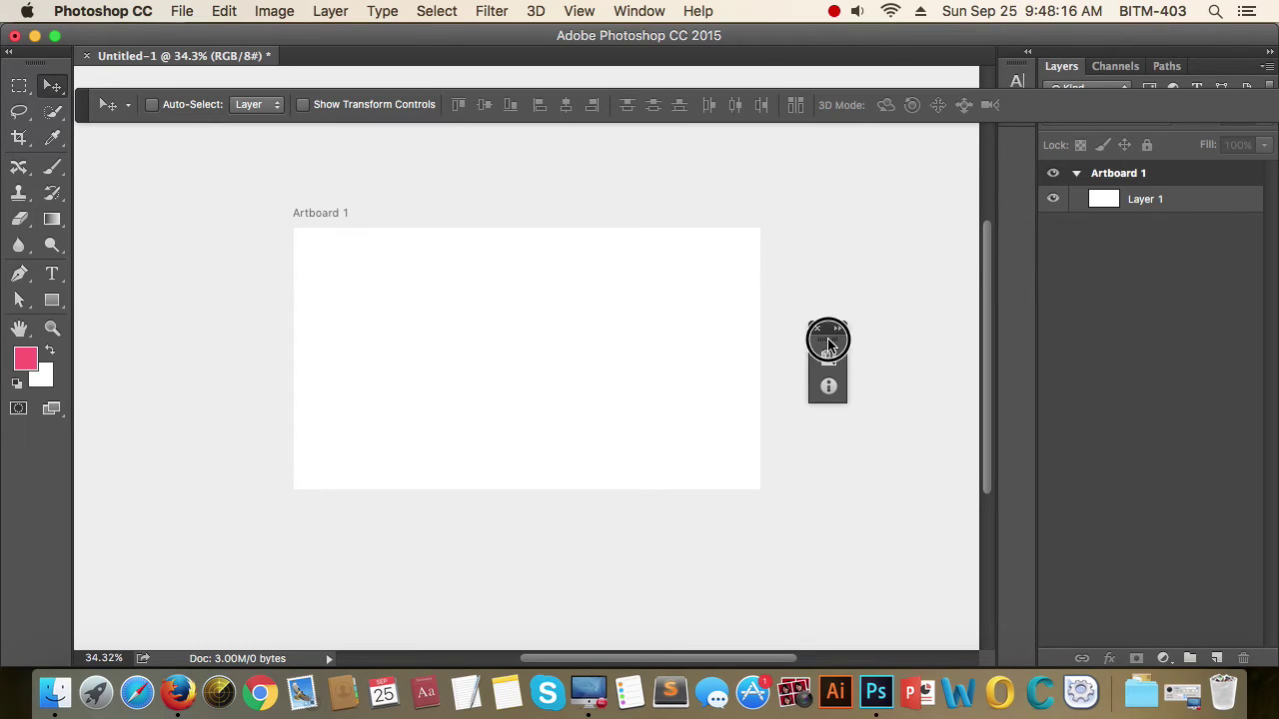
{"action": "left_click_drag", "start_coordinate": [825, 341], "coordinate": [1017, 141]}
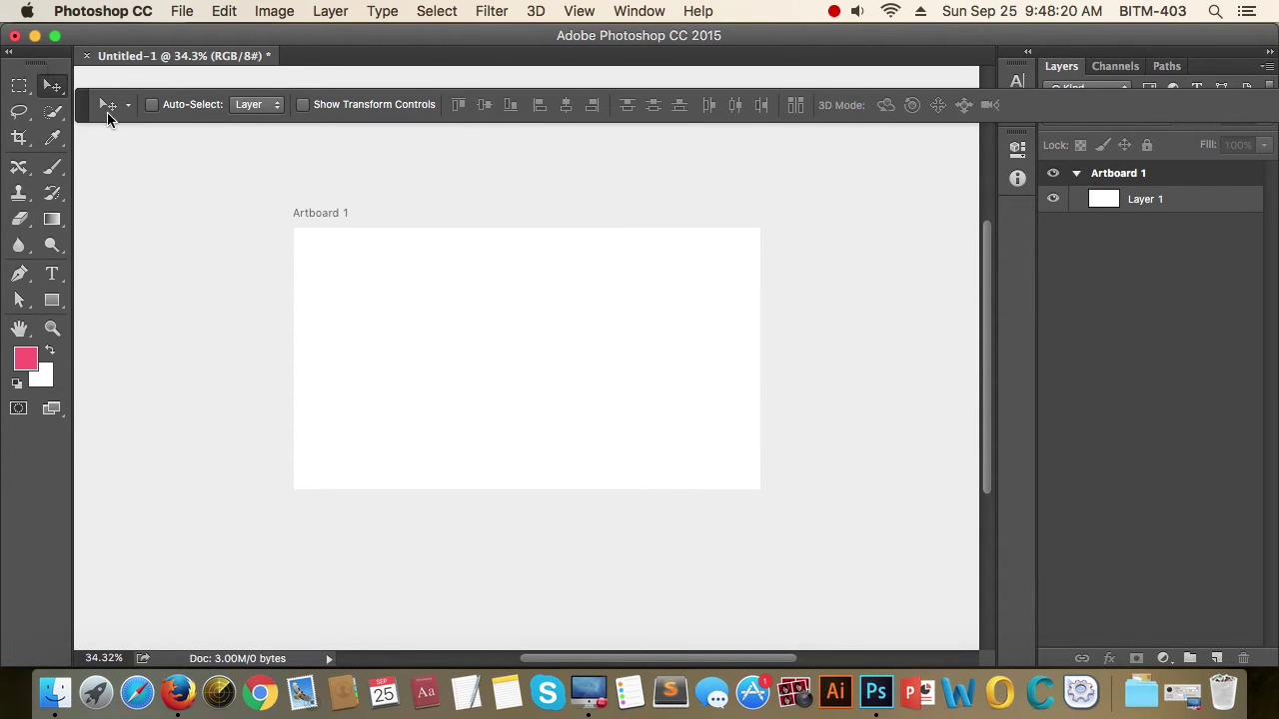
Dock the tool options bar under the menu bar and dismiss the no-layers-selected warning.
{"action": "left_click", "coordinate": [107, 103]}
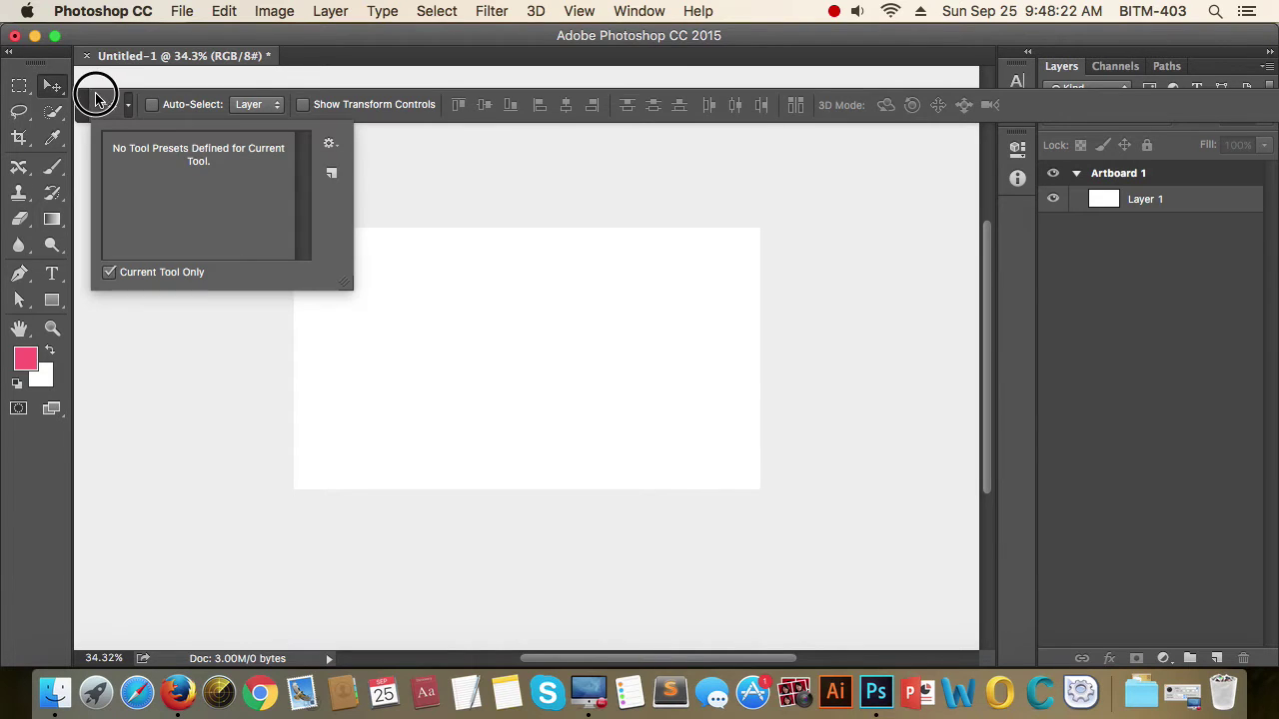
{"action": "left_click", "coordinate": [107, 103]}
{"action": "mouse_move", "coordinate": [82, 104]}
{"action": "left_mouse_down"}
{"action": "mouse_move", "coordinate": [10, 63]}
{"action": "mouse_move", "coordinate": [63, 113]}
{"action": "left_mouse_up"}
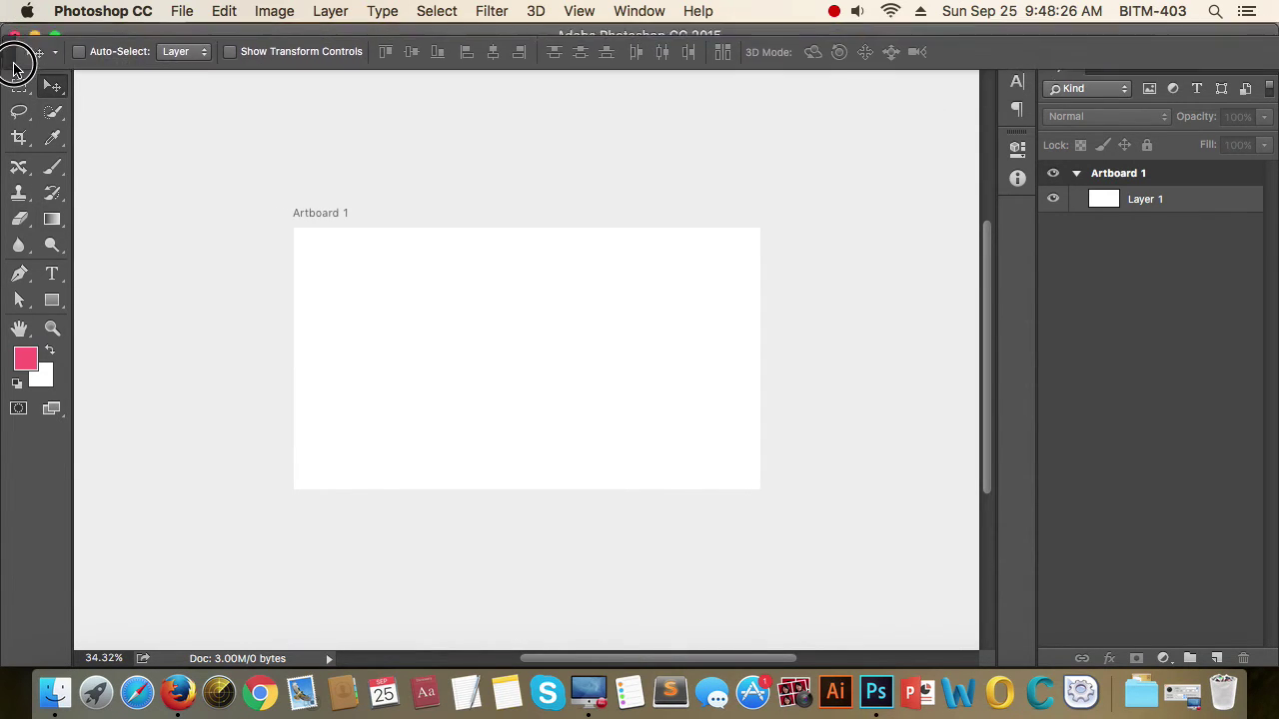
{"action": "mouse_move", "coordinate": [71, 104]}
{"action": "left_mouse_down"}
{"action": "mouse_move", "coordinate": [165, 147]}
{"action": "mouse_move", "coordinate": [50, 35]}
{"action": "left_mouse_up"}
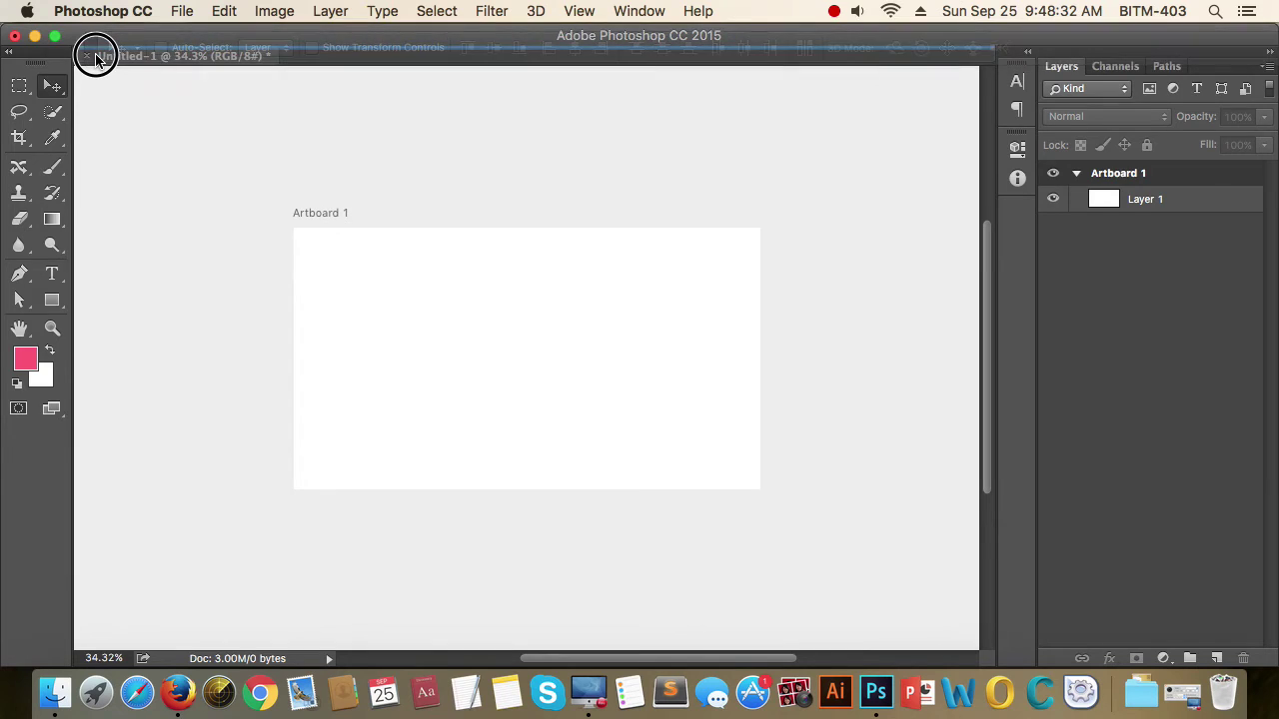
{"action": "left_click_drag", "start_coordinate": [50, 35], "coordinate": [97, 57]}
{"action": "left_click", "coordinate": [689, 189]}
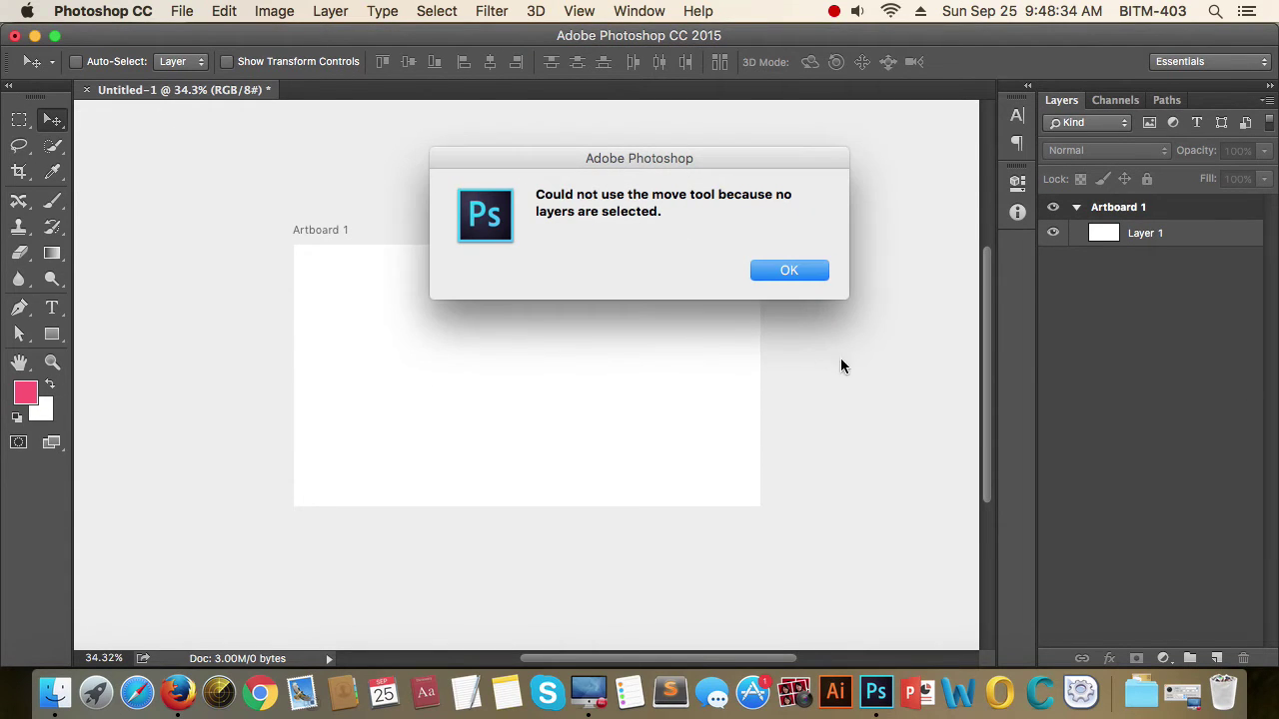
{"action": "left_click", "coordinate": [789, 271]}
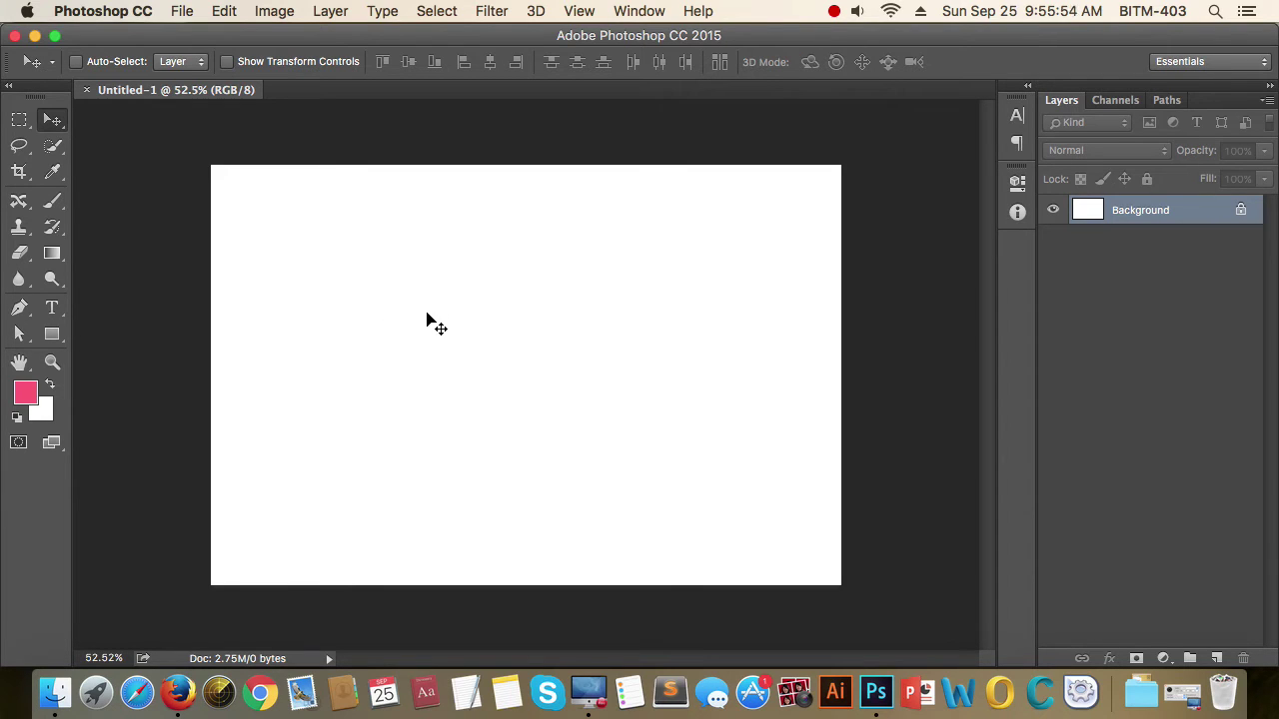
{"action": "left_click", "coordinate": [59, 127]}
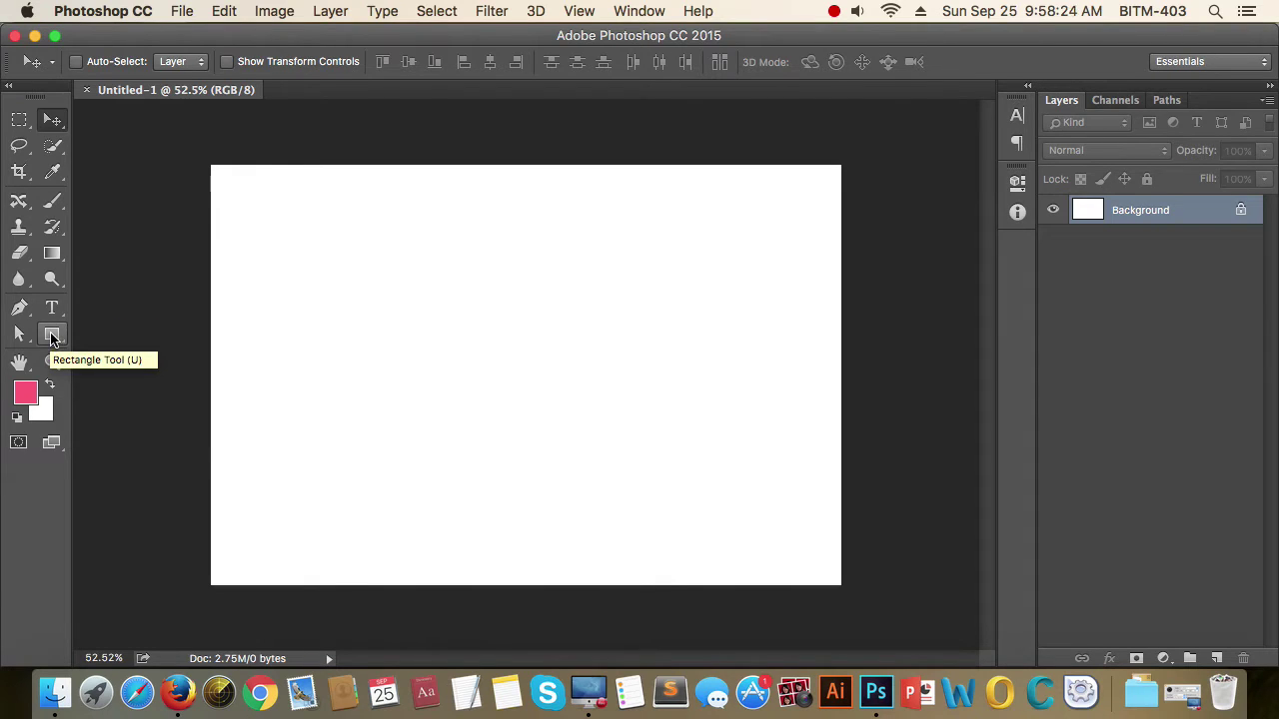
Draw a rectangle on the blank canvas with the Rectangle tool.
{"action": "left_click", "coordinate": [52, 337]}
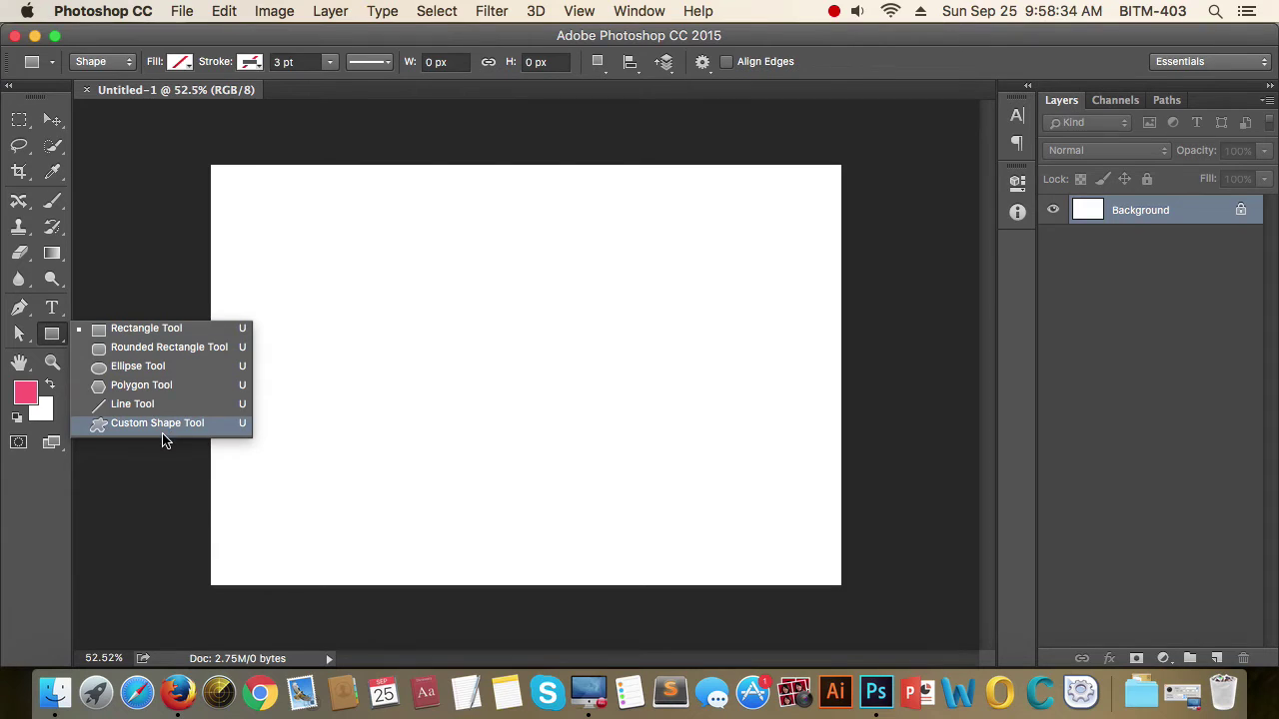
{"action": "left_click", "coordinate": [149, 332]}
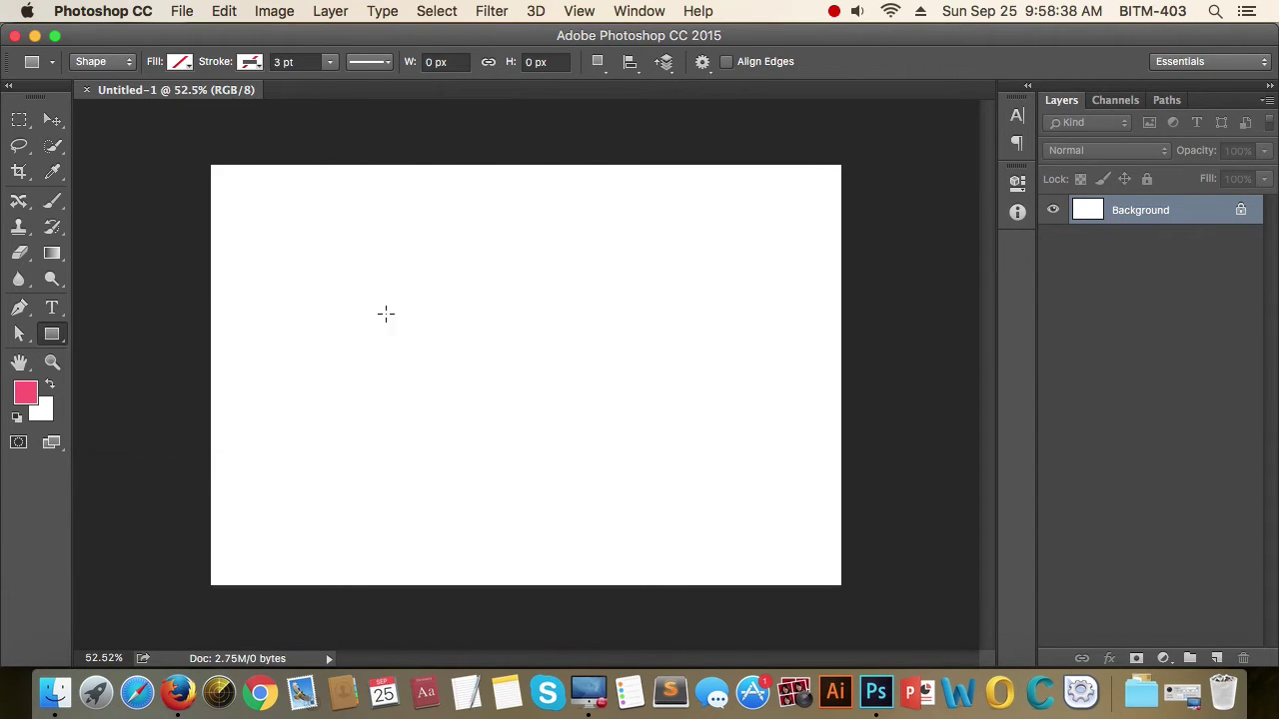
{"action": "left_click_drag", "start_coordinate": [321, 277], "coordinate": [526, 435]}
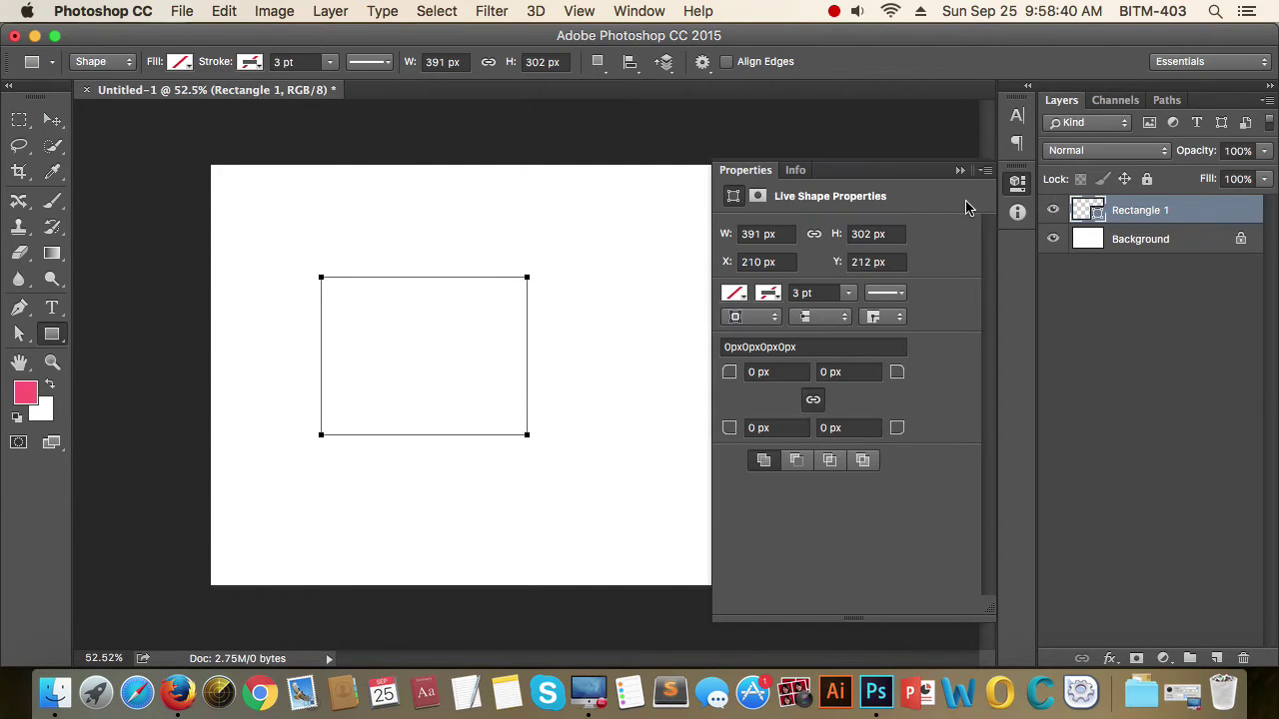
{"action": "left_click", "coordinate": [960, 171]}
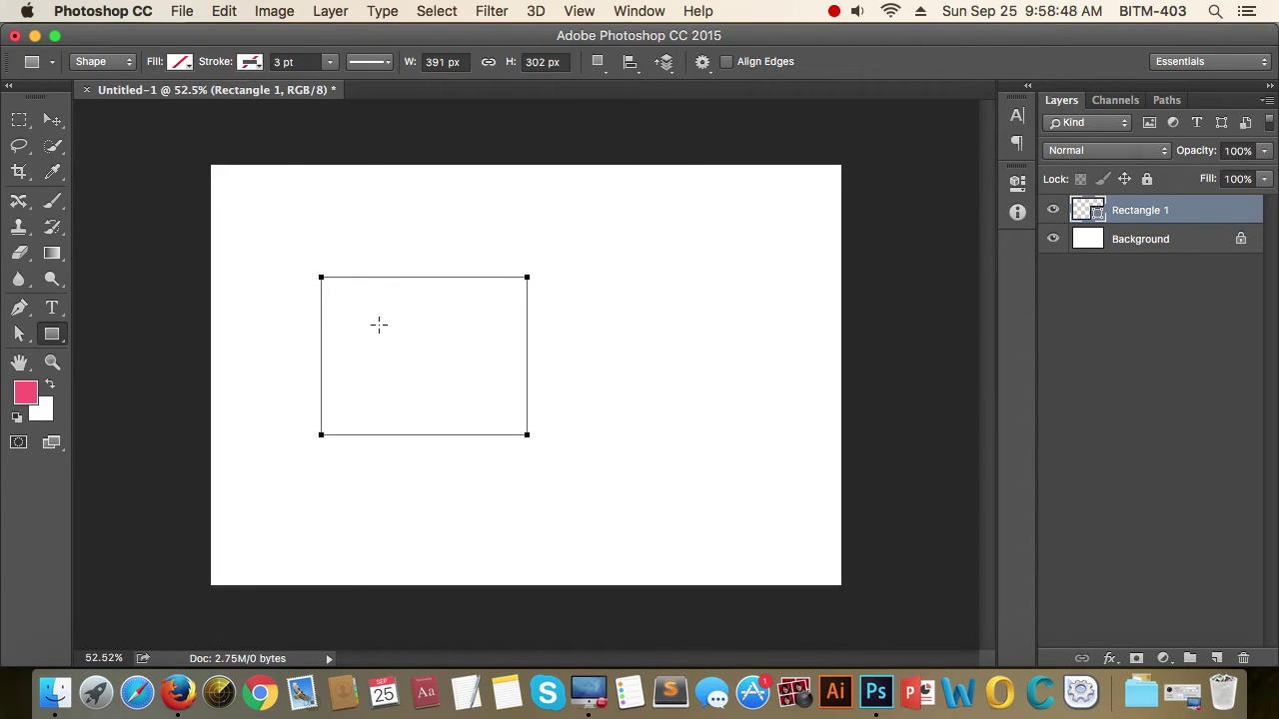
Set the rectangle's fill to solid pink and switch to the Move tool.
{"action": "left_click", "coordinate": [182, 63]}
{"action": "left_click", "coordinate": [130, 104]}
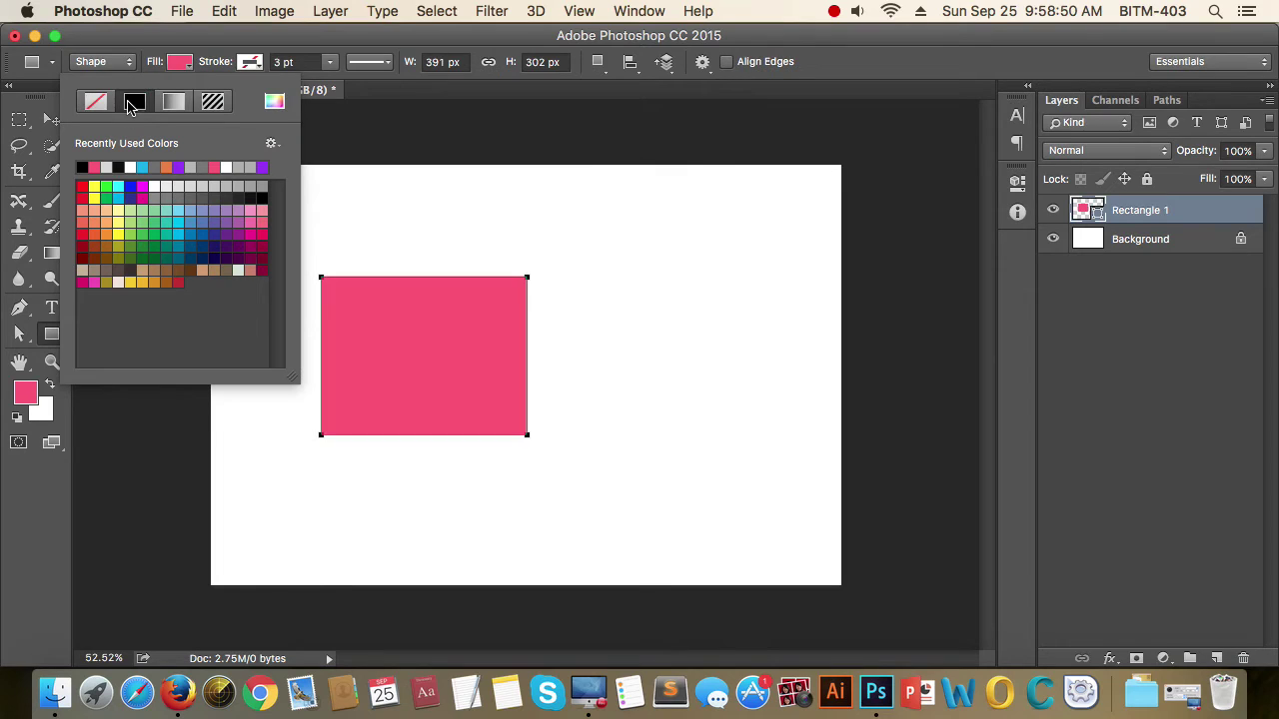
{"action": "left_click", "coordinate": [52, 119]}
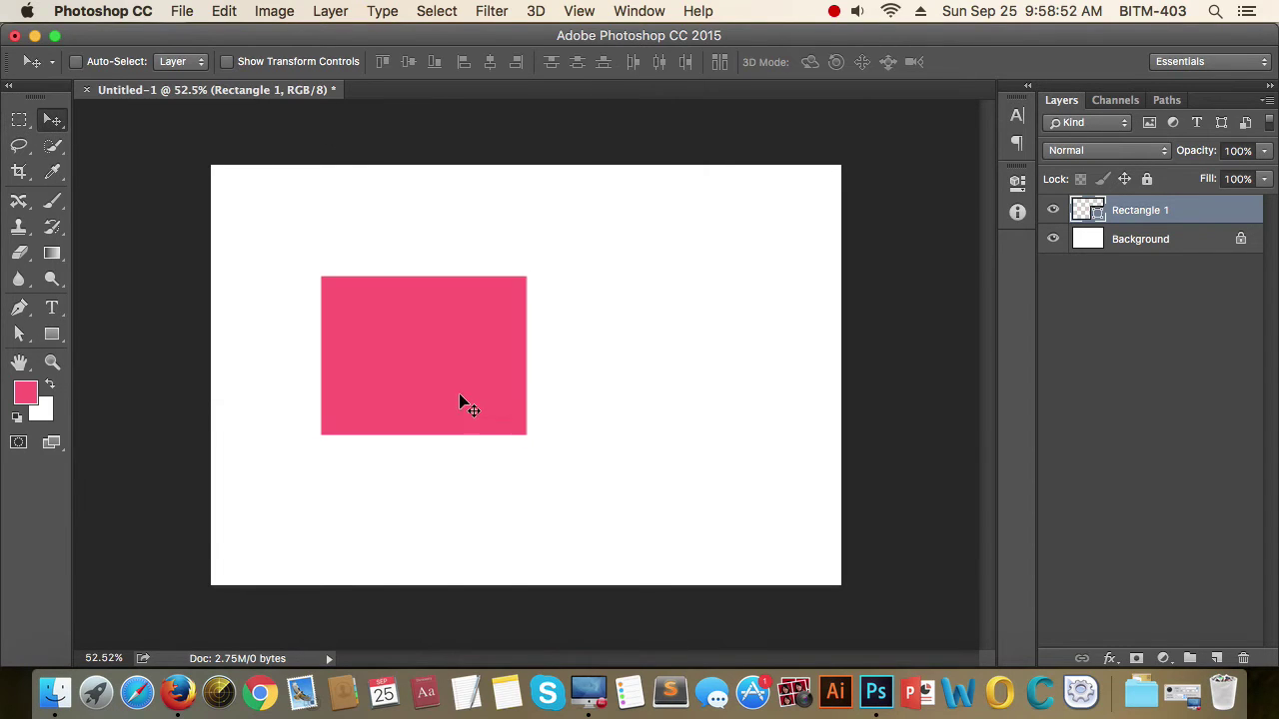
Drag the pink rectangle to the canvas's upper left, then deselect its layer.
{"action": "mouse_move", "coordinate": [400, 346]}
{"action": "left_mouse_down"}
{"action": "mouse_move", "coordinate": [476, 347]}
{"action": "mouse_move", "coordinate": [572, 303]}
{"action": "left_mouse_up"}
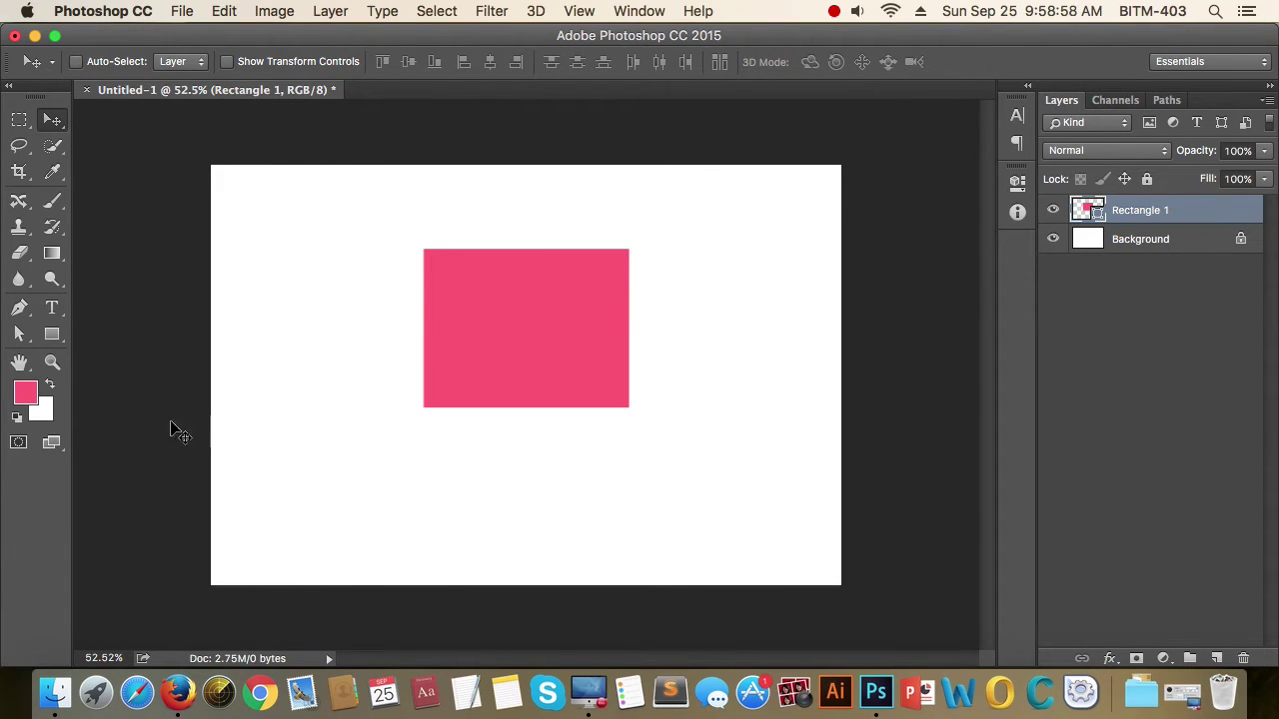
{"action": "mouse_move", "coordinate": [557, 330]}
{"action": "left_mouse_down"}
{"action": "mouse_move", "coordinate": [454, 297]}
{"action": "mouse_move", "coordinate": [521, 293]}
{"action": "mouse_move", "coordinate": [320, 220]}
{"action": "mouse_move", "coordinate": [405, 277]}
{"action": "left_mouse_up"}
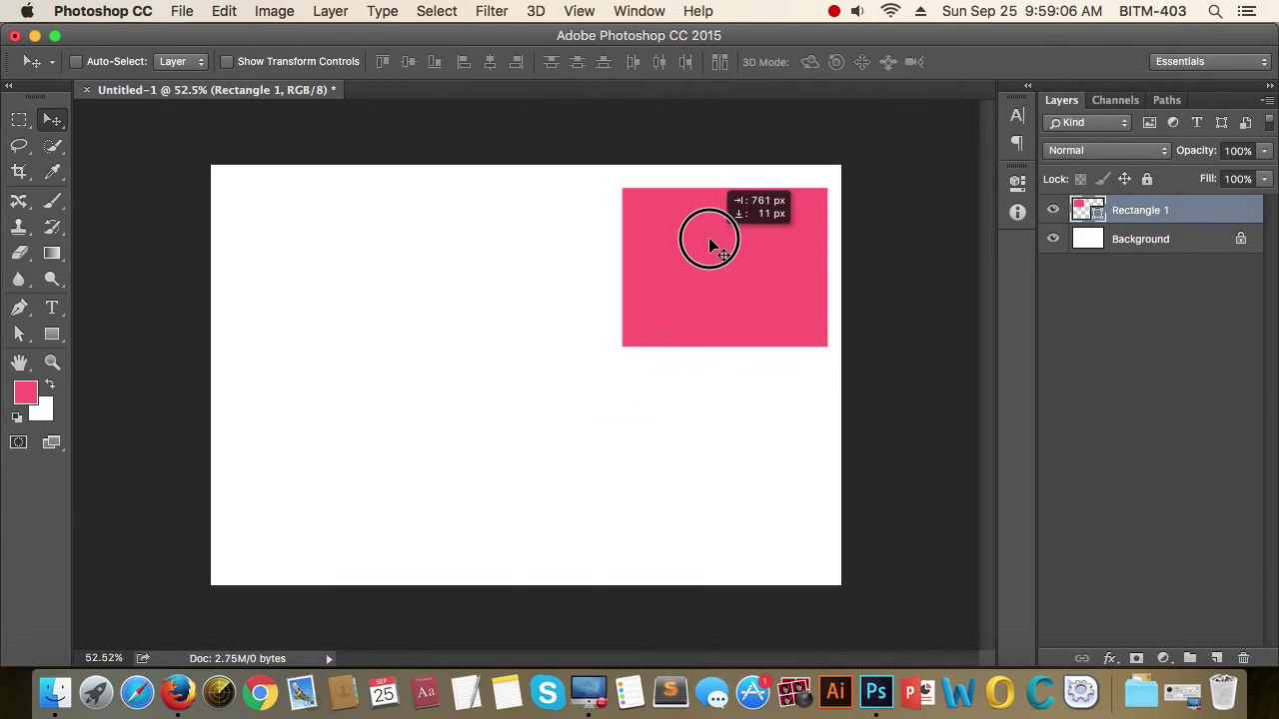
{"action": "left_click_drag", "start_coordinate": [676, 309], "coordinate": [391, 270]}
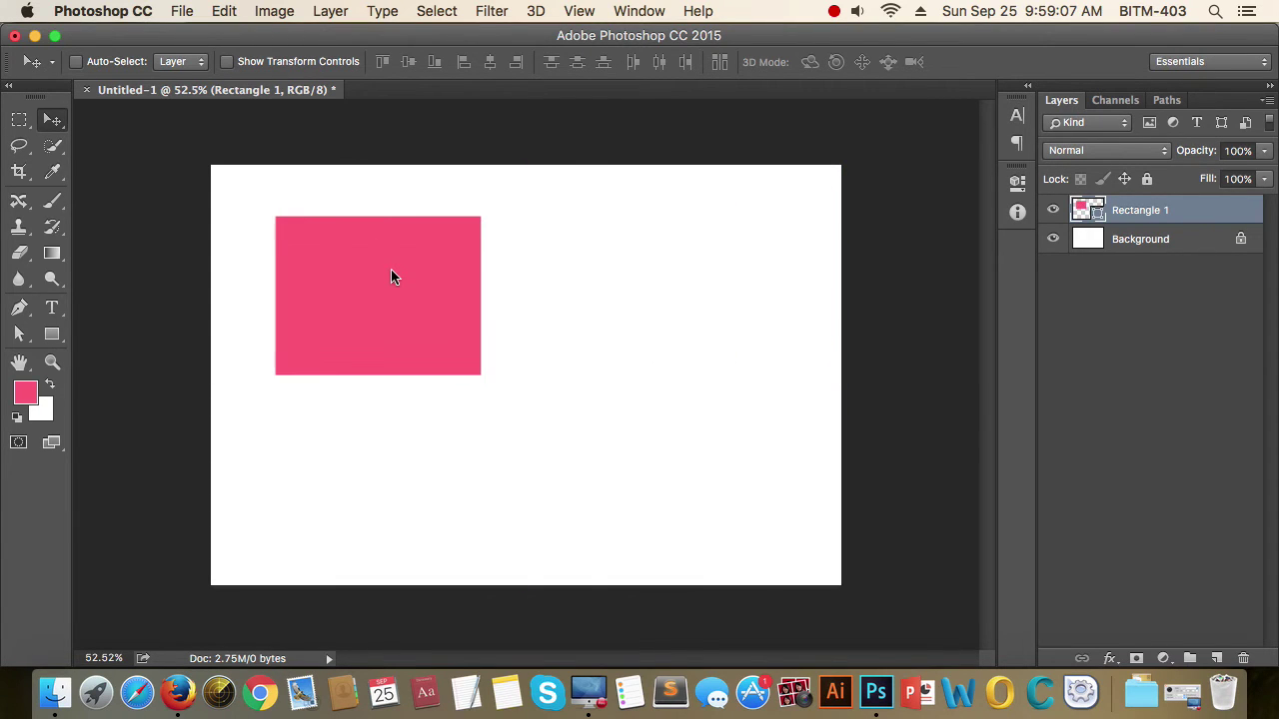
{"action": "left_click", "coordinate": [1159, 365]}
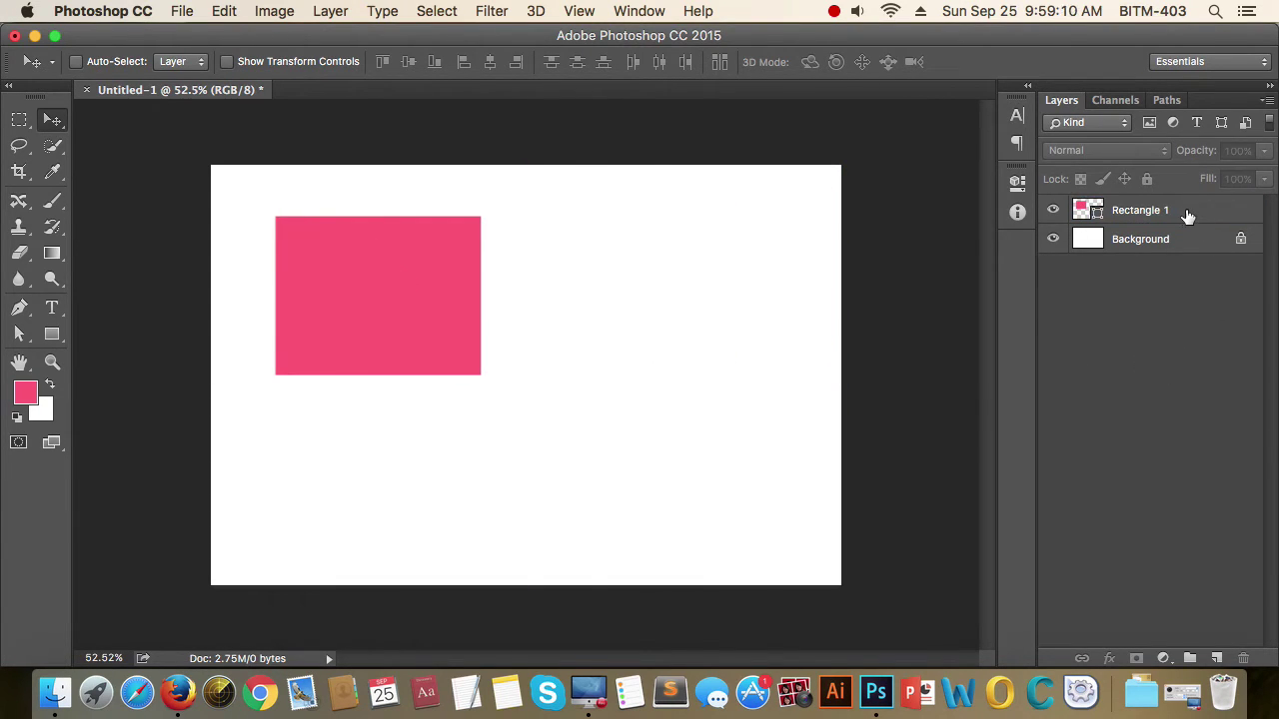
{"action": "left_click", "coordinate": [394, 299]}
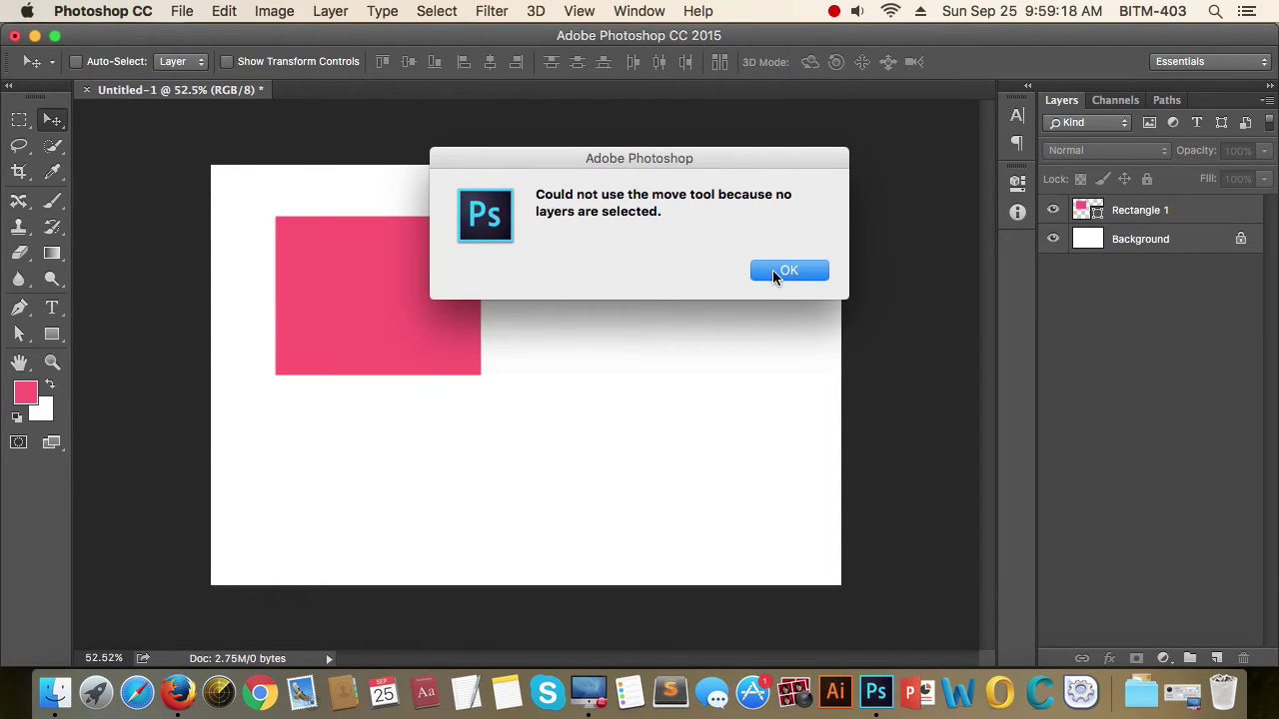
Dismiss the 'Could not use the move tool' warning with OK.
{"action": "left_click", "coordinate": [773, 271]}
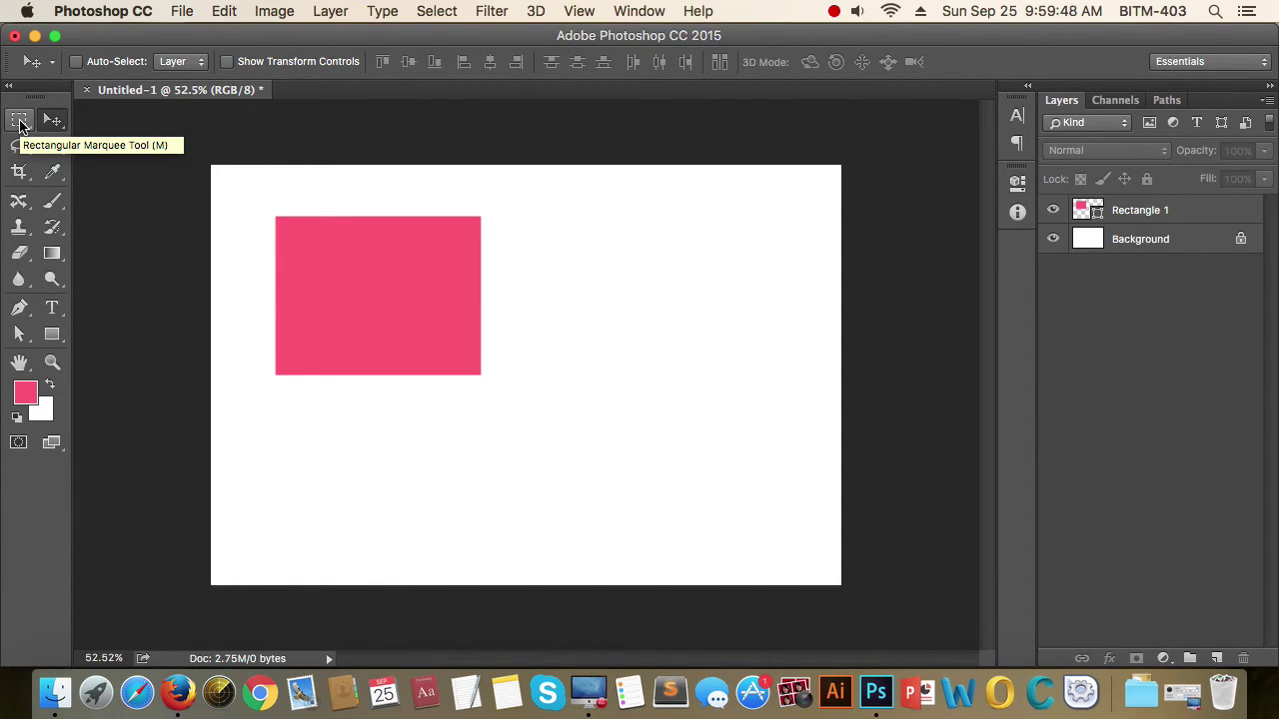
Try the Rectangular Marquee and Lasso tools, then return to the Move tool.
{"action": "left_click", "coordinate": [19, 120]}
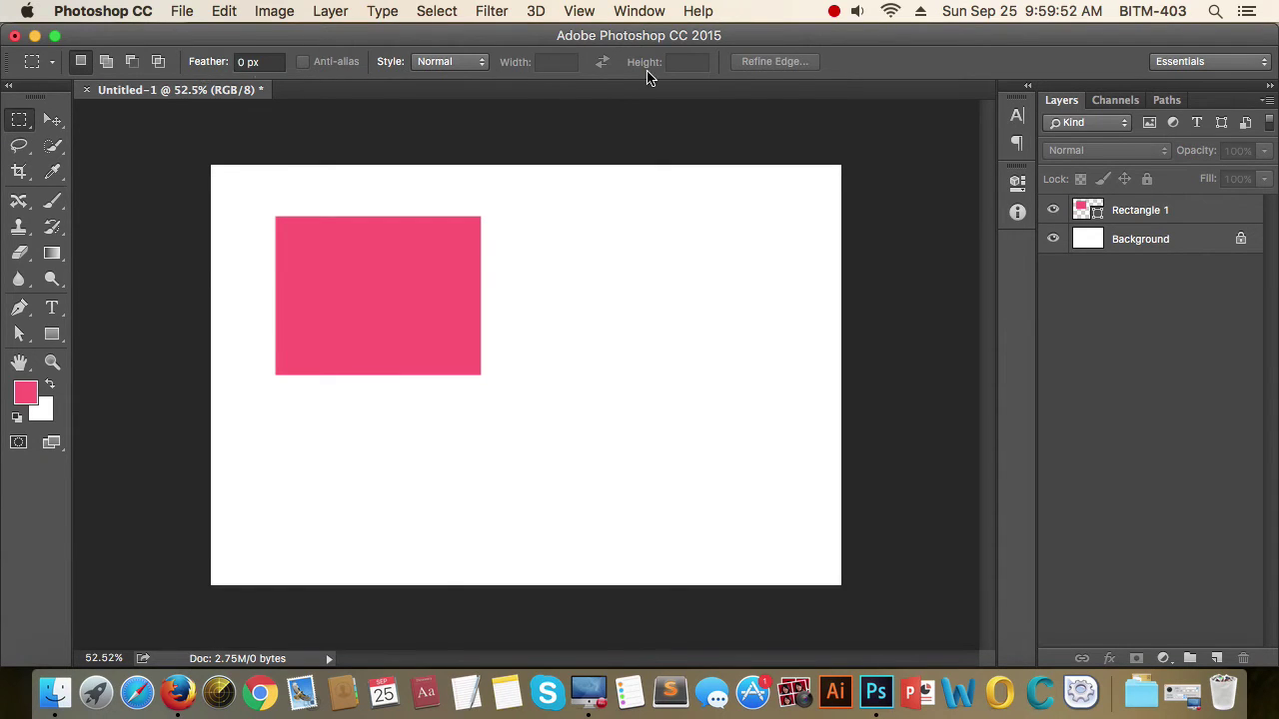
{"action": "left_click", "coordinate": [19, 146]}
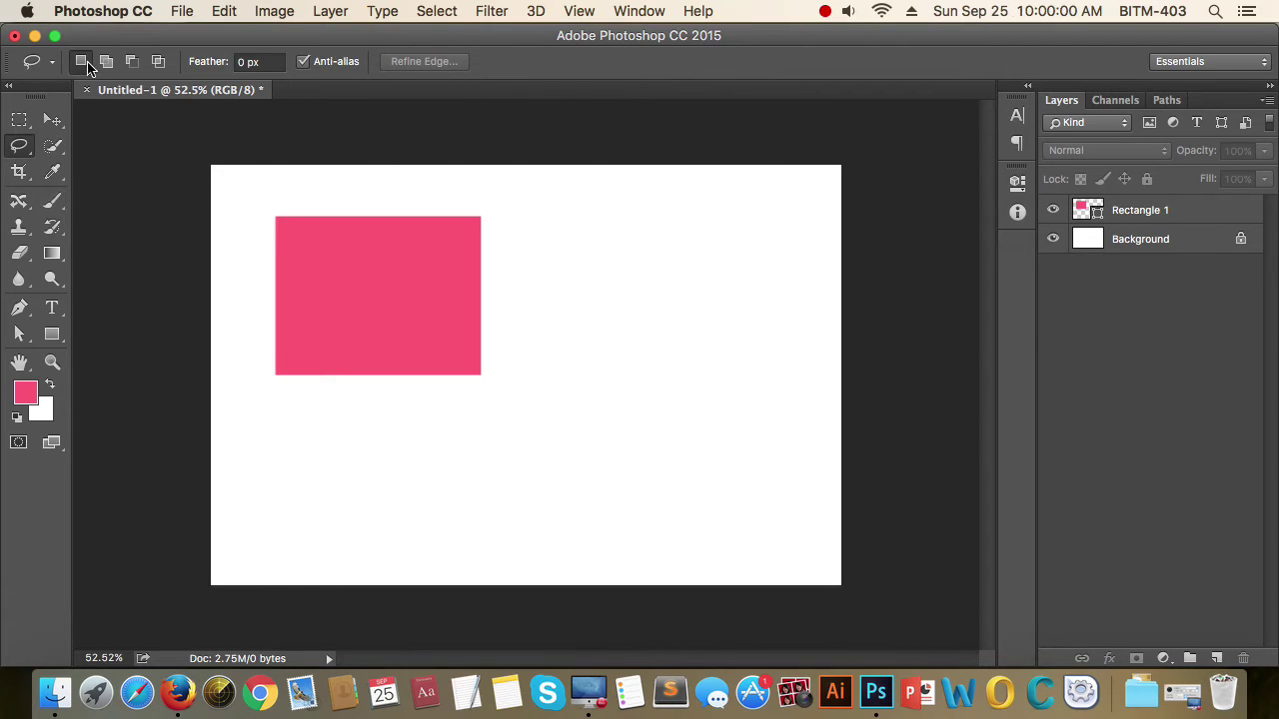
{"action": "left_click", "coordinate": [52, 121]}
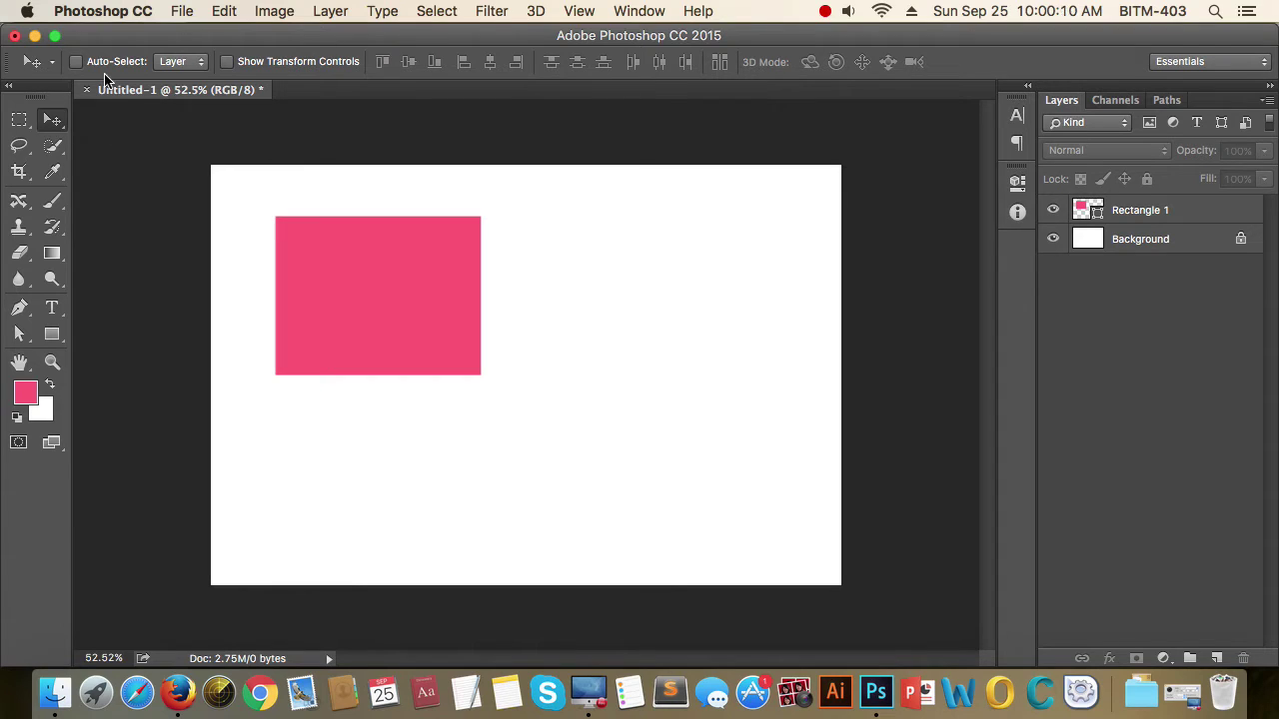
Retry grabbing the rectangle twice, dismissing the no-layers-selected warning each time.
{"action": "left_click", "coordinate": [370, 274]}
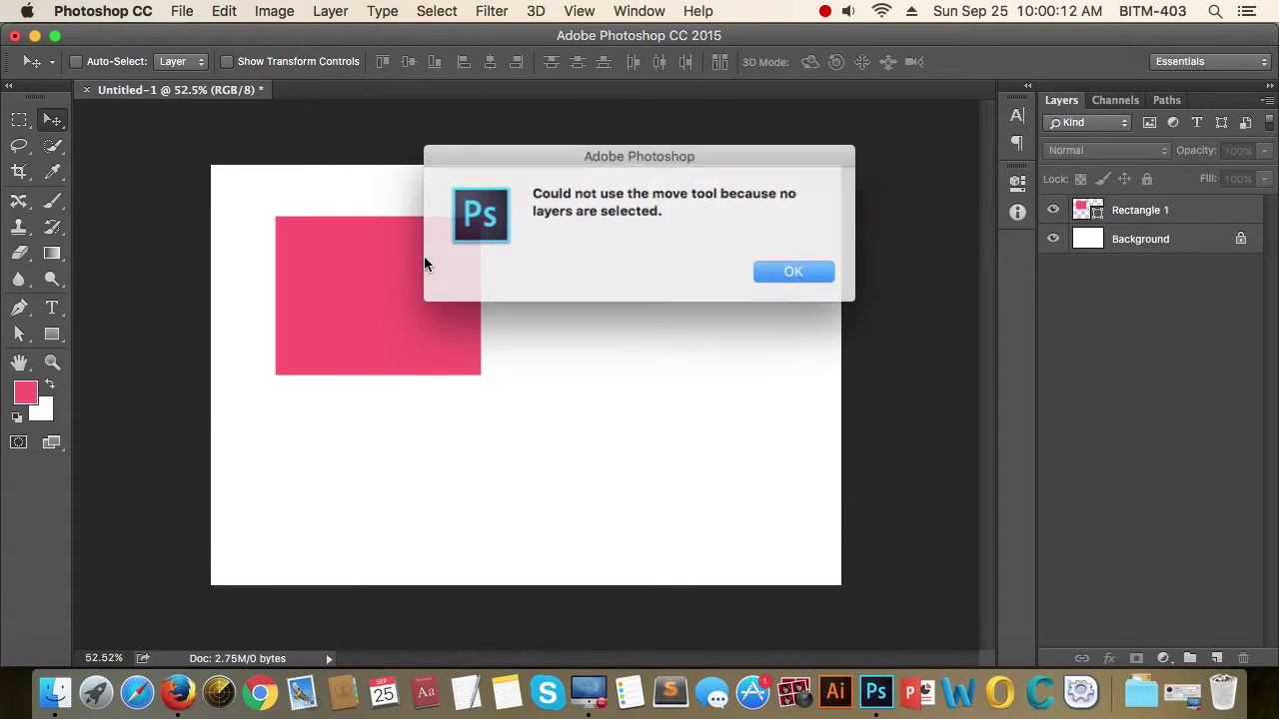
{"action": "left_click", "coordinate": [789, 270]}
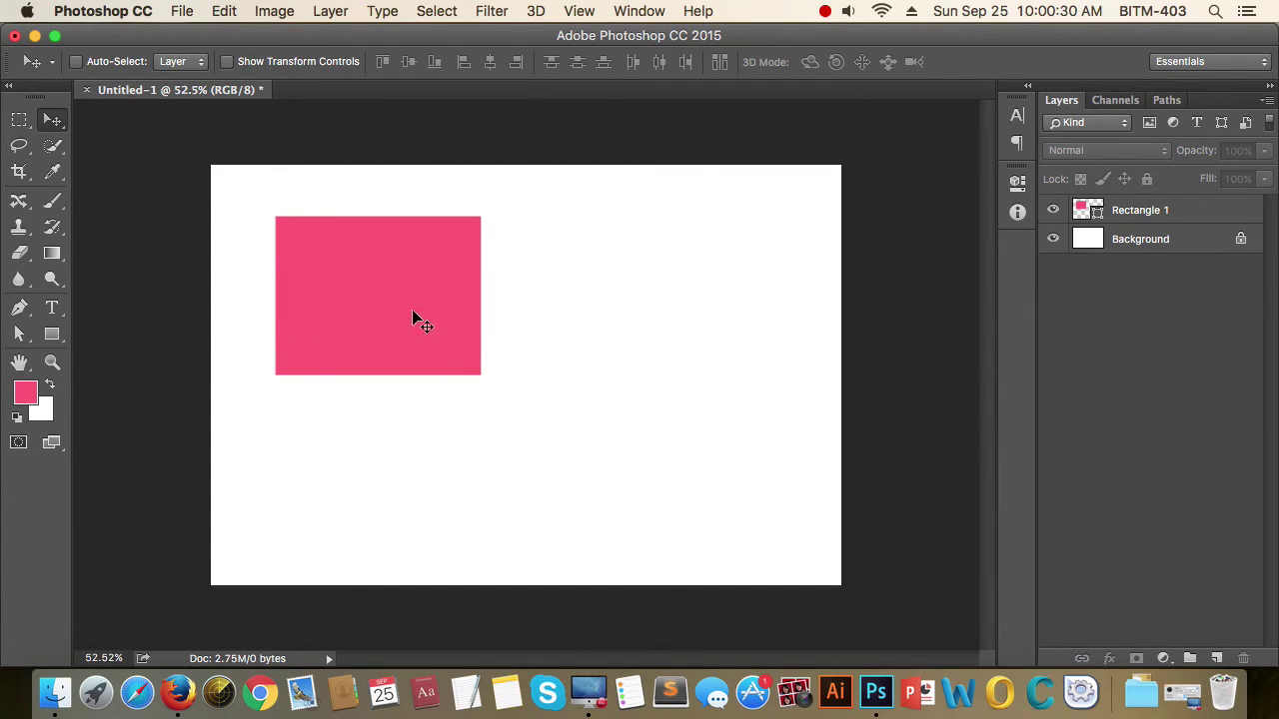
{"action": "left_click", "coordinate": [330, 261]}
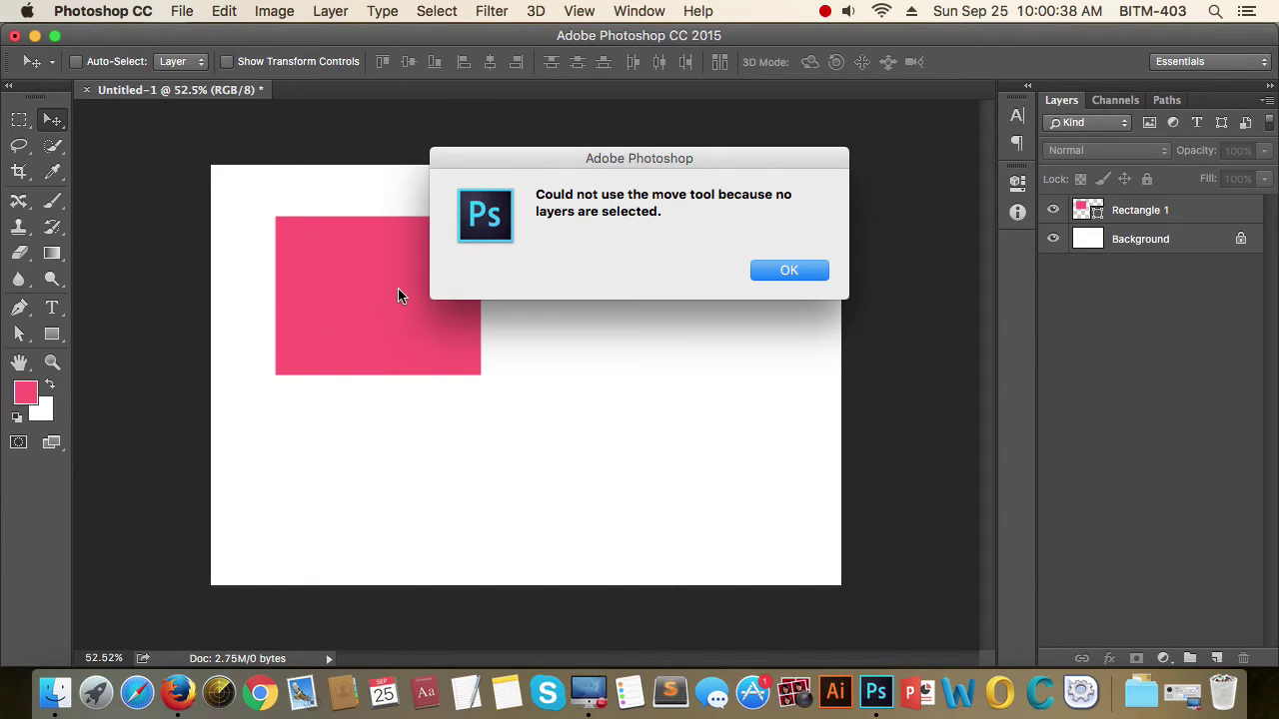
{"action": "left_click", "coordinate": [809, 279]}
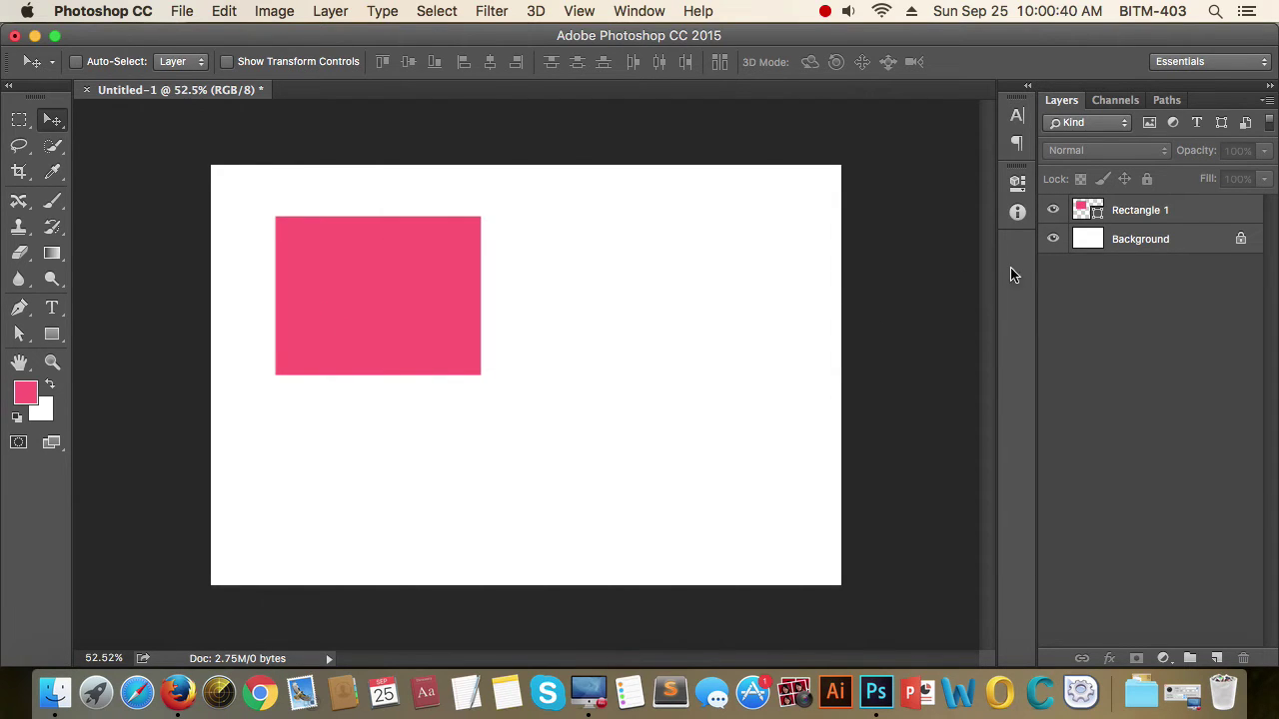
Drag the active Rectangle 1 around, then test canvas clicks with no layer active.
{"action": "left_click", "coordinate": [1198, 218]}
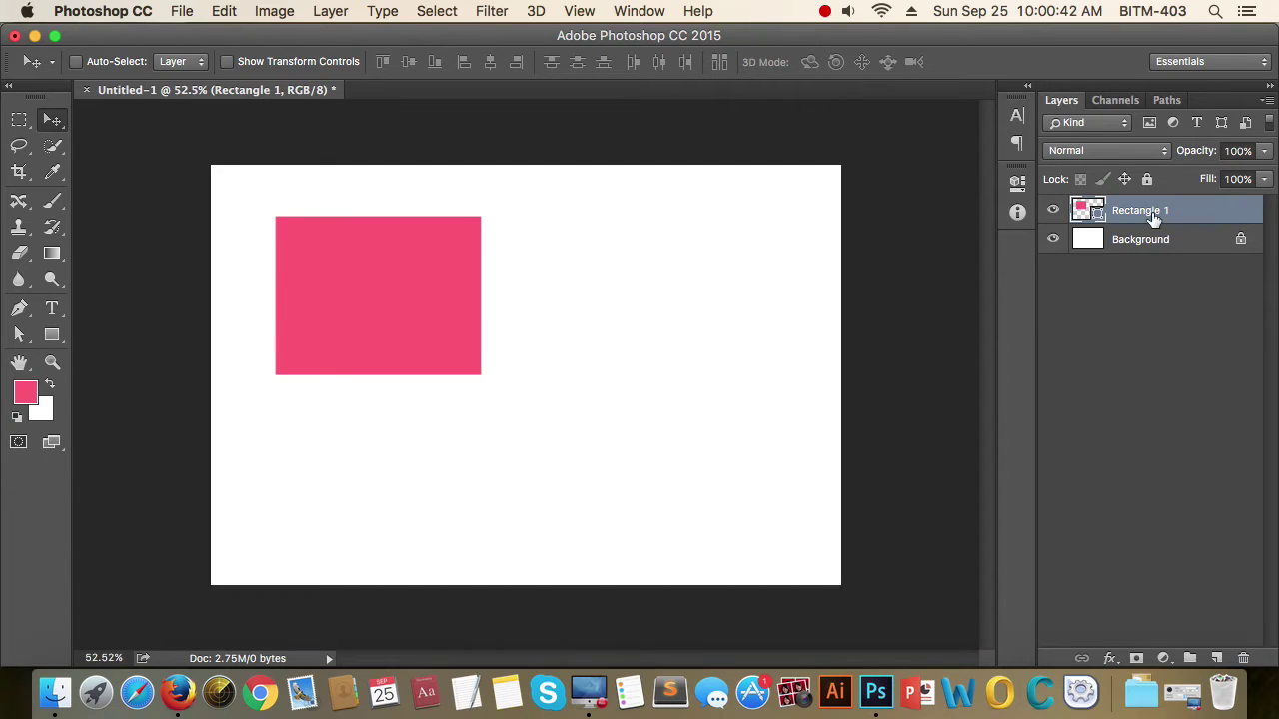
{"action": "mouse_move", "coordinate": [344, 292]}
{"action": "left_mouse_down"}
{"action": "mouse_move", "coordinate": [643, 273]}
{"action": "mouse_move", "coordinate": [356, 271]}
{"action": "left_mouse_up"}
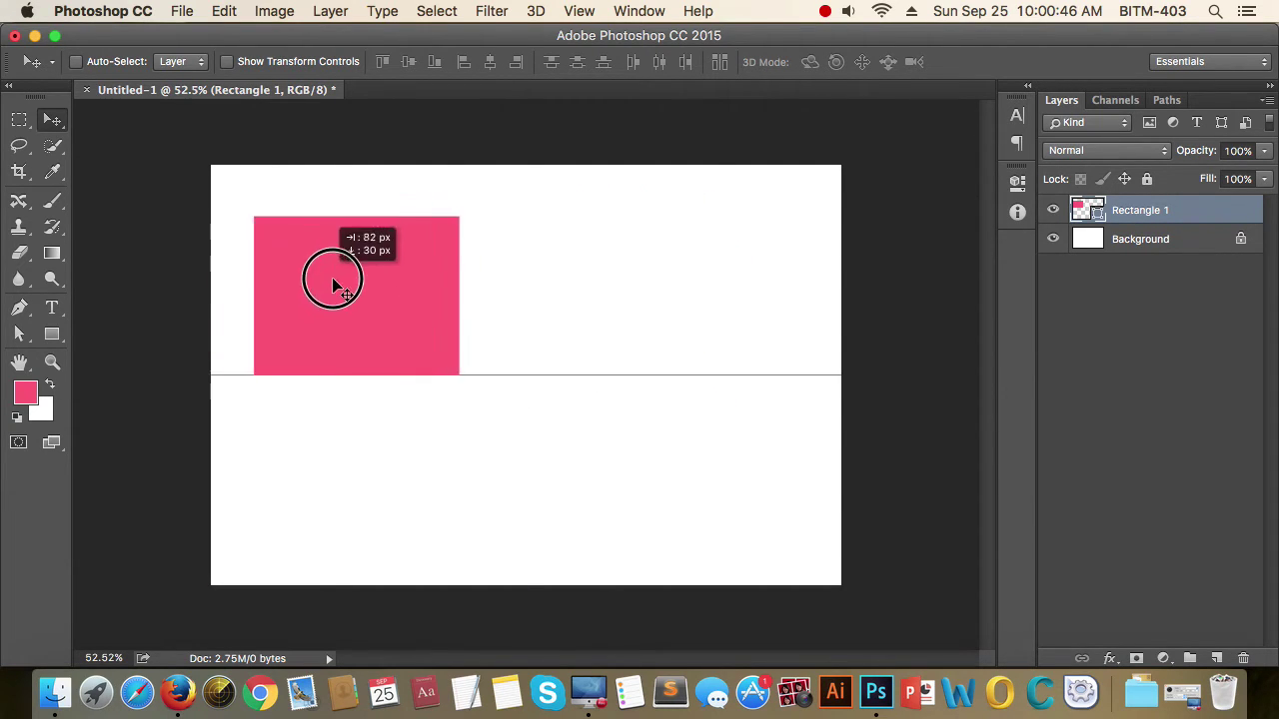
{"action": "left_click_drag", "start_coordinate": [280, 257], "coordinate": [425, 312]}
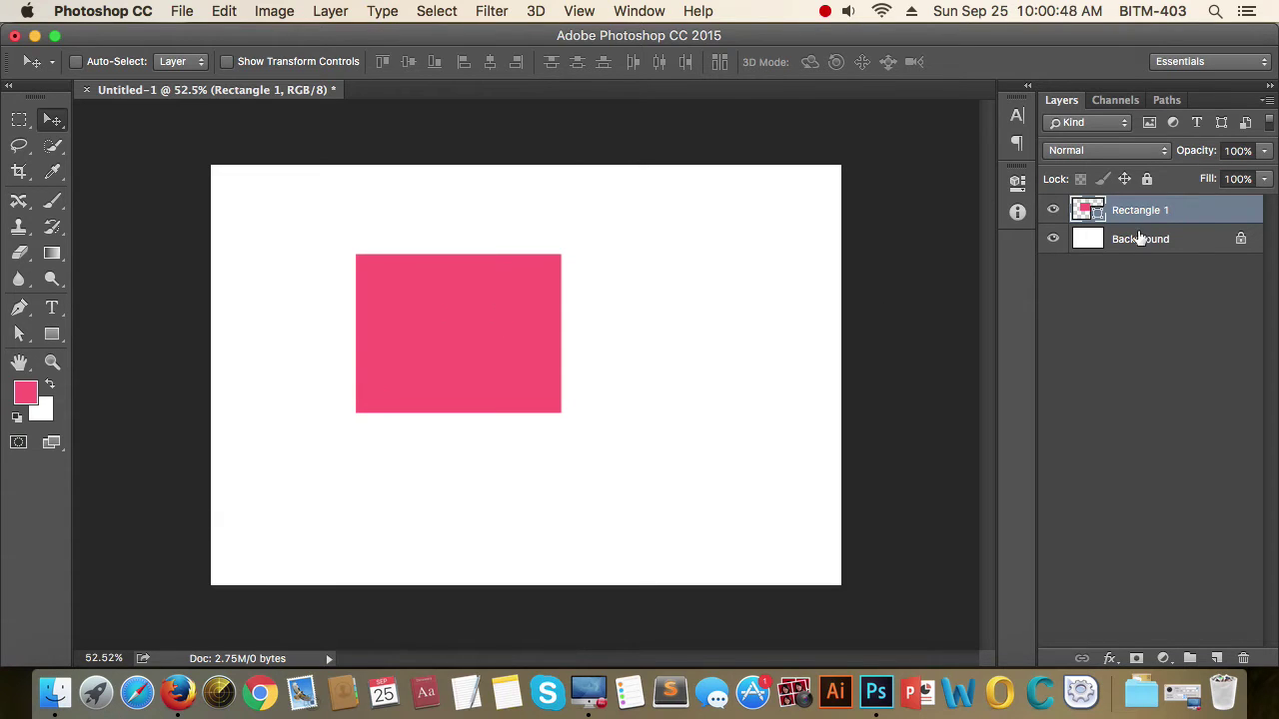
{"action": "left_click", "coordinate": [1155, 376]}
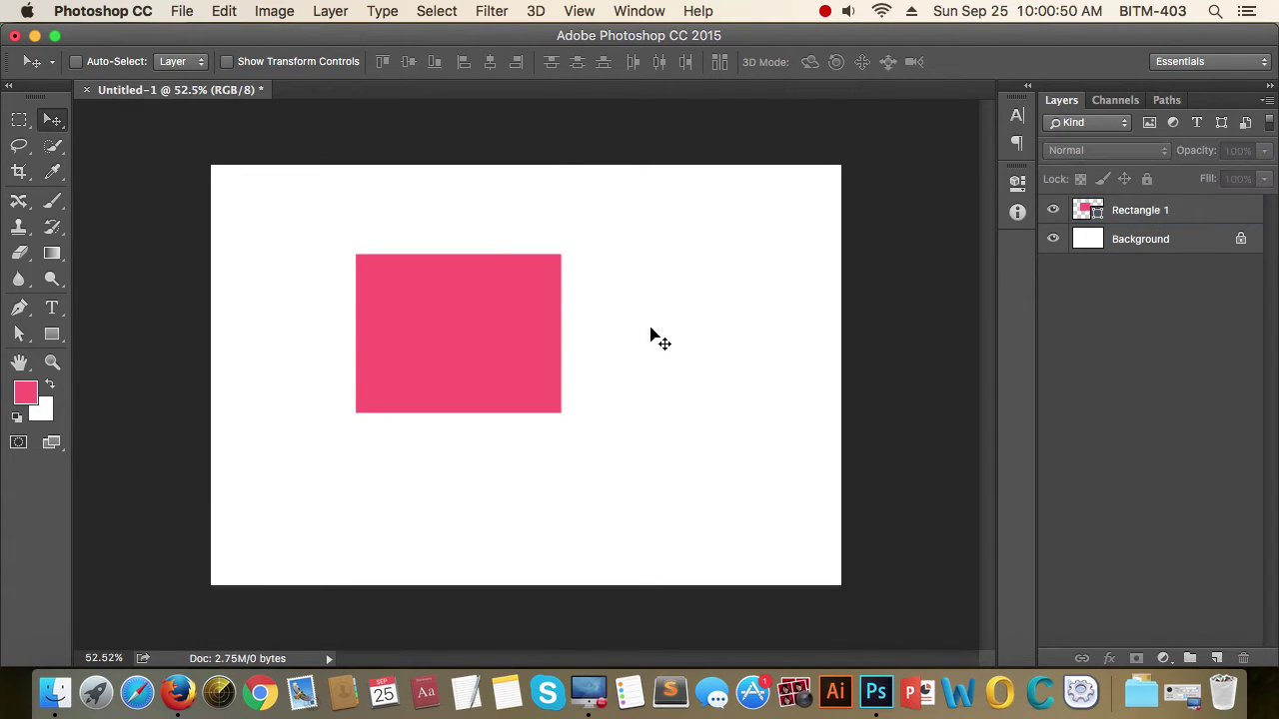
{"action": "left_click", "coordinate": [406, 347]}
{"action": "left_click", "coordinate": [801, 273]}
Drag the pink rectangle to the canvas middle, then up and left.
{"action": "mouse_move", "coordinate": [463, 315]}
{"action": "left_mouse_down"}
{"action": "mouse_move", "coordinate": [671, 259]}
{"action": "mouse_move", "coordinate": [386, 261]}
{"action": "mouse_move", "coordinate": [629, 379]}
{"action": "mouse_move", "coordinate": [586, 313]}
{"action": "left_mouse_up"}
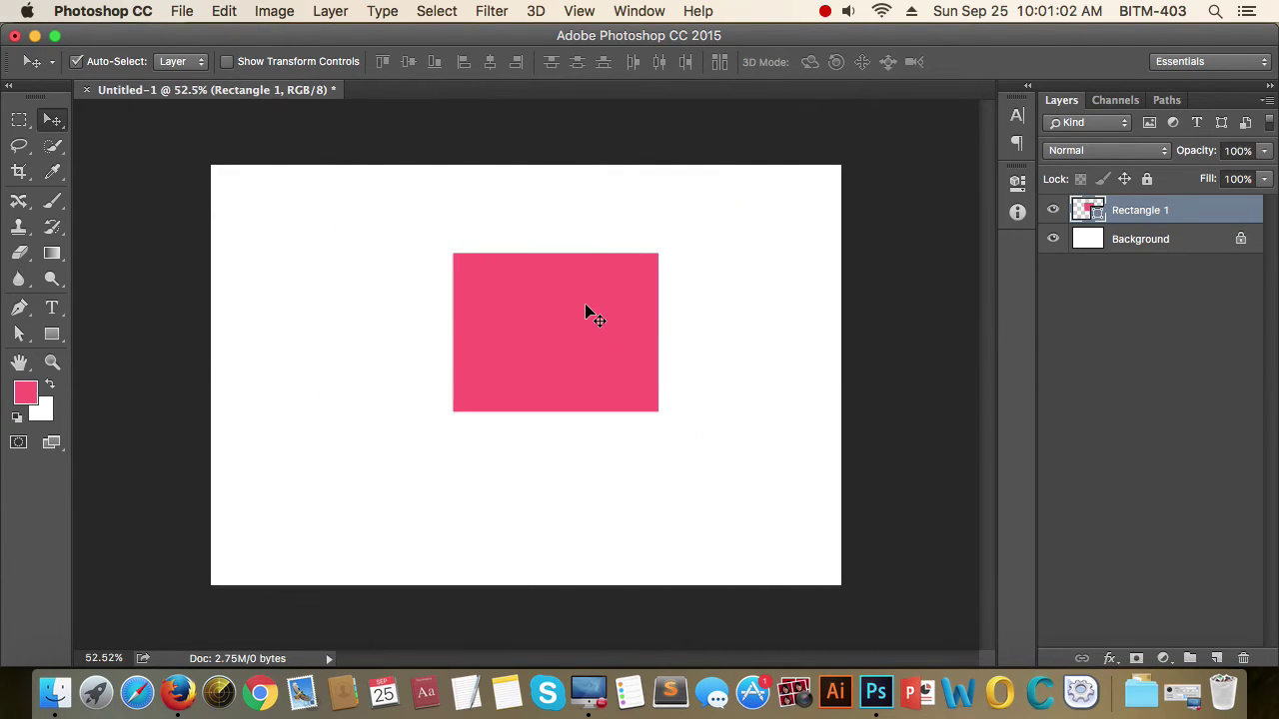
{"action": "left_click_drag", "start_coordinate": [590, 319], "coordinate": [517, 281]}
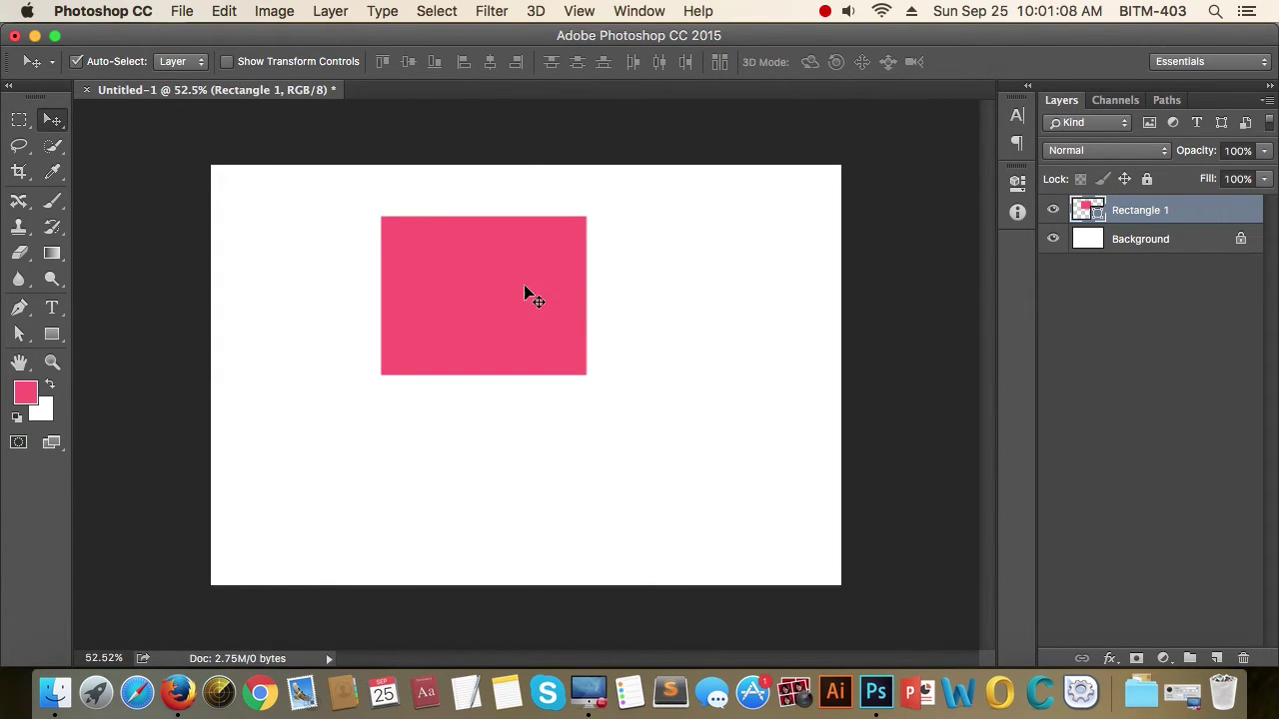
{"action": "mouse_move", "coordinate": [506, 285]}
{"action": "left_mouse_down"}
{"action": "mouse_move", "coordinate": [353, 251]}
{"action": "mouse_move", "coordinate": [530, 282]}
{"action": "mouse_move", "coordinate": [509, 327]}
{"action": "left_mouse_up"}
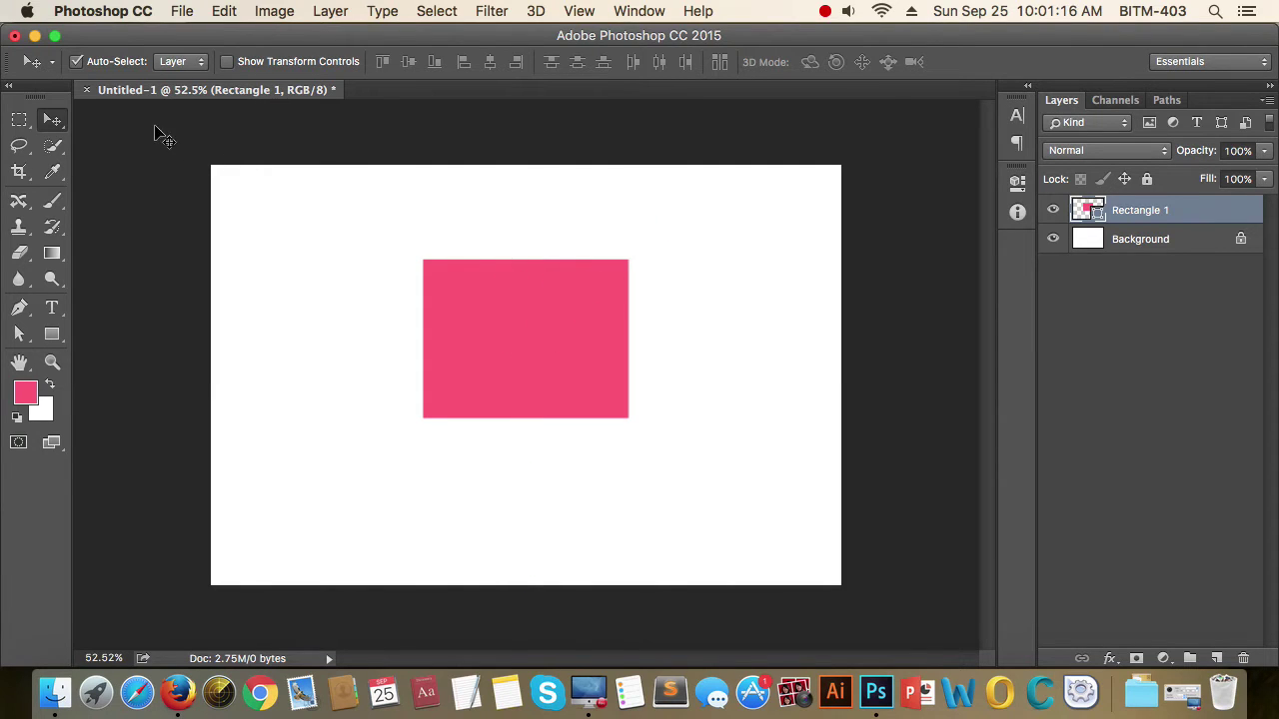
{"action": "left_click_drag", "start_coordinate": [520, 322], "coordinate": [530, 296]}
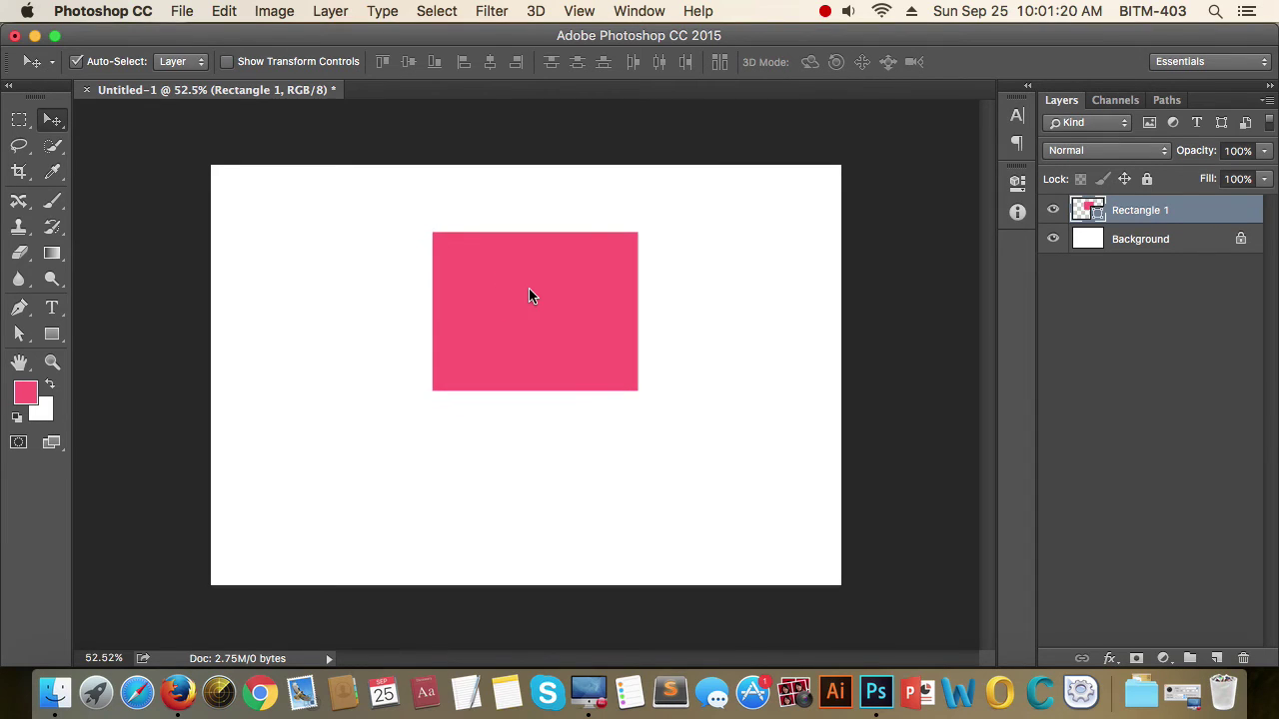
Reactivate Rectangle 1, place it upper left, and set Auto-Select to Layer.
{"action": "left_click", "coordinate": [1098, 363]}
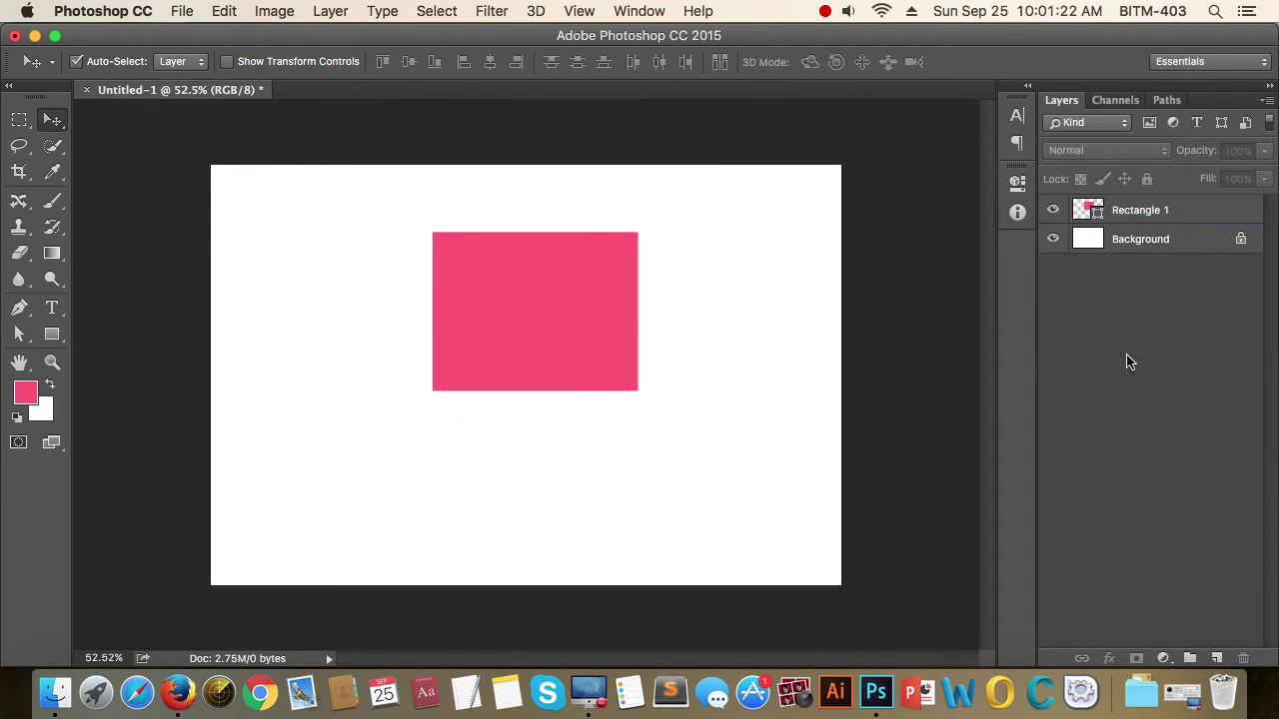
{"action": "left_click", "coordinate": [1169, 212]}
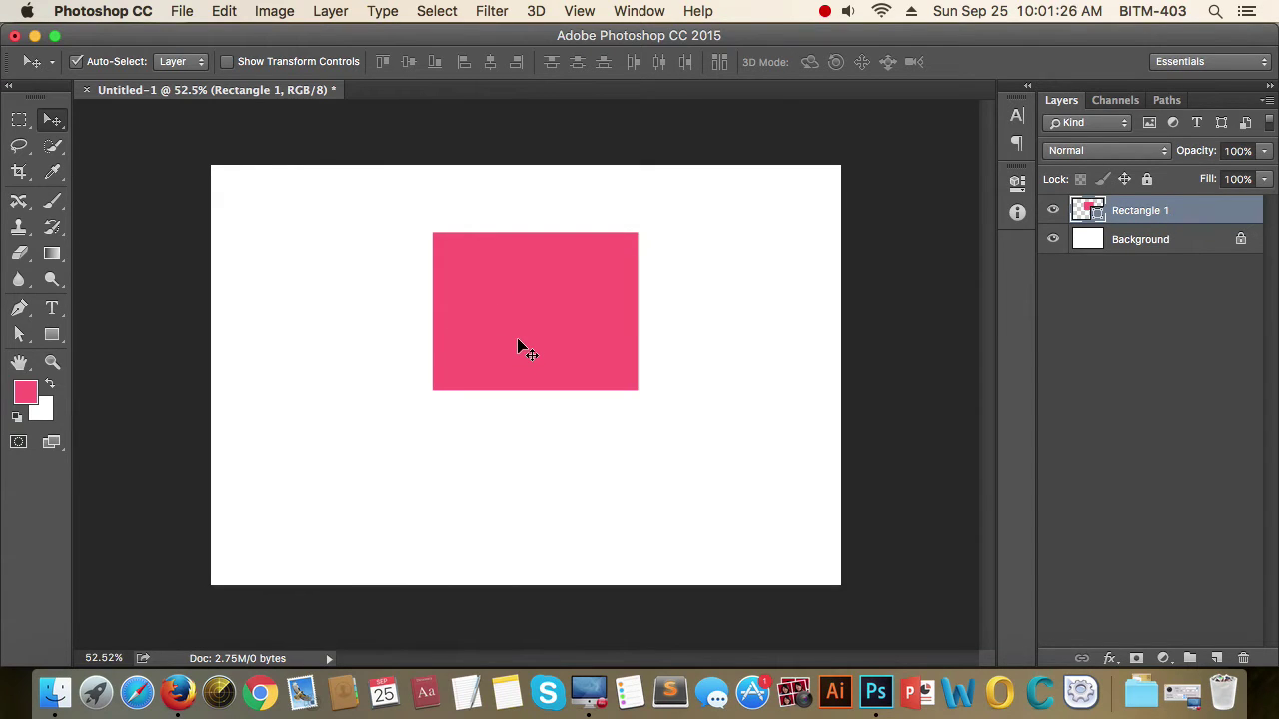
{"action": "left_click_drag", "start_coordinate": [519, 344], "coordinate": [399, 315]}
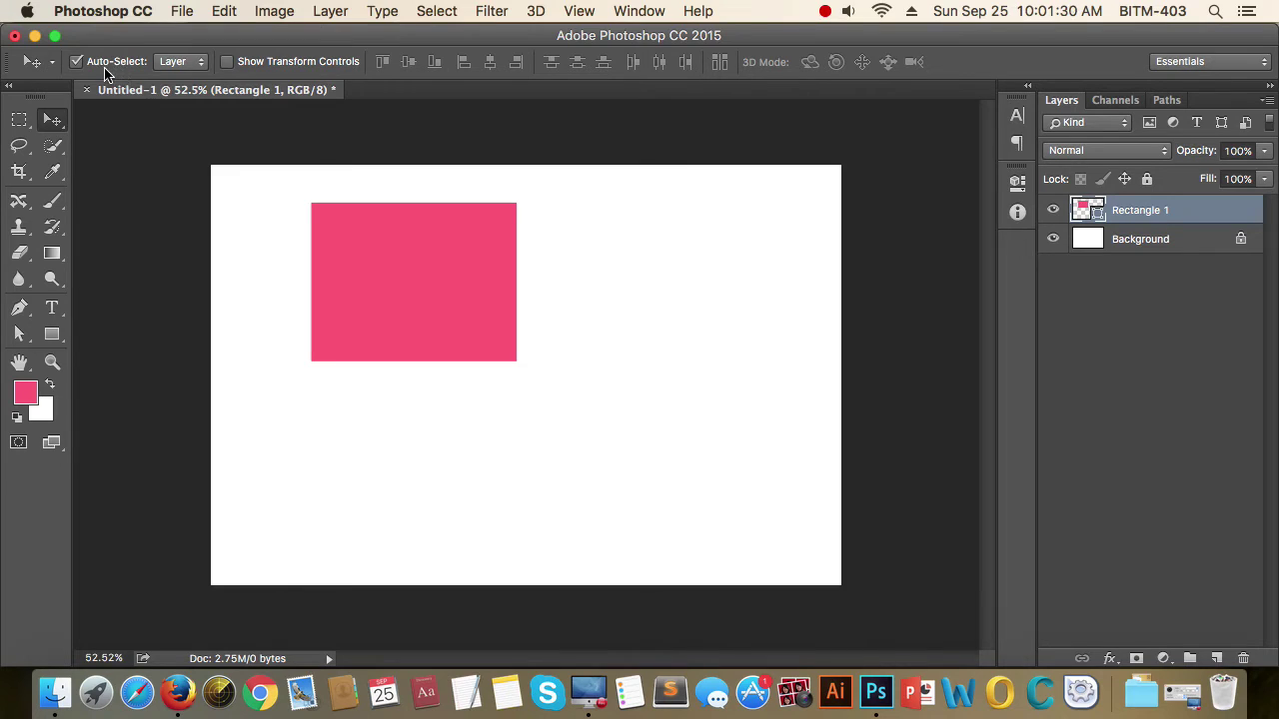
{"action": "left_click", "coordinate": [199, 66]}
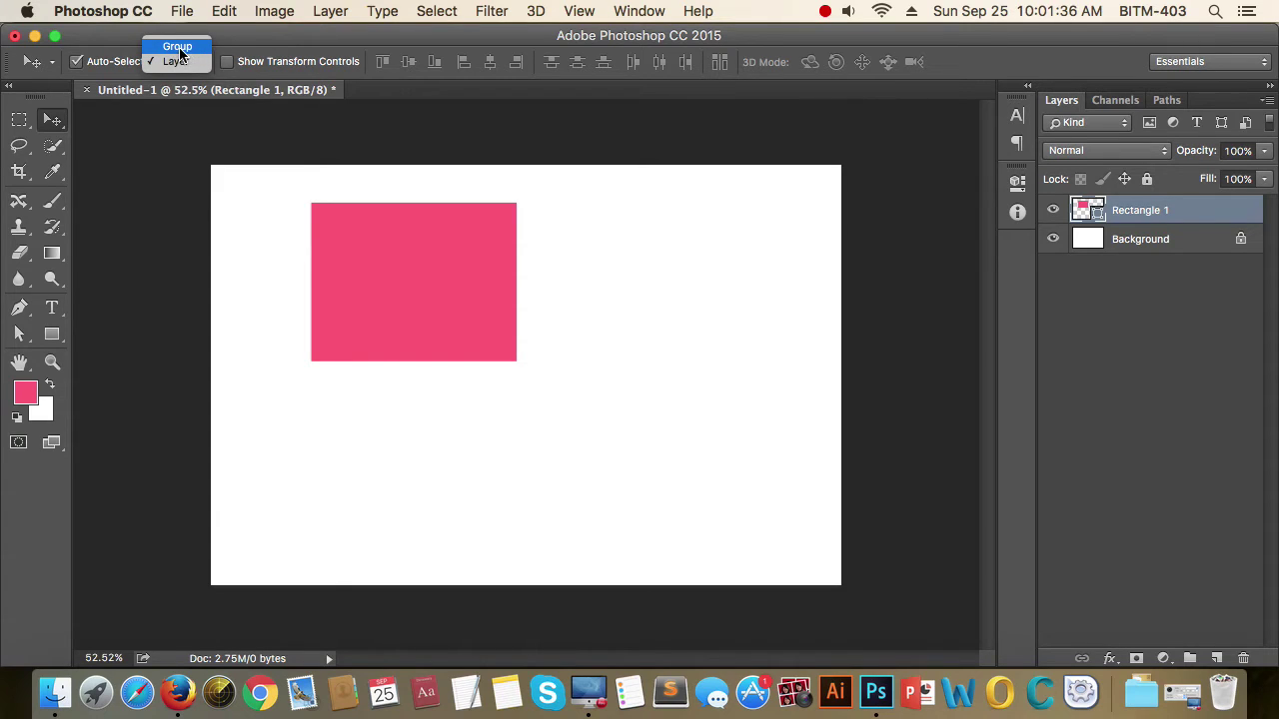
{"action": "left_click", "coordinate": [1115, 345]}
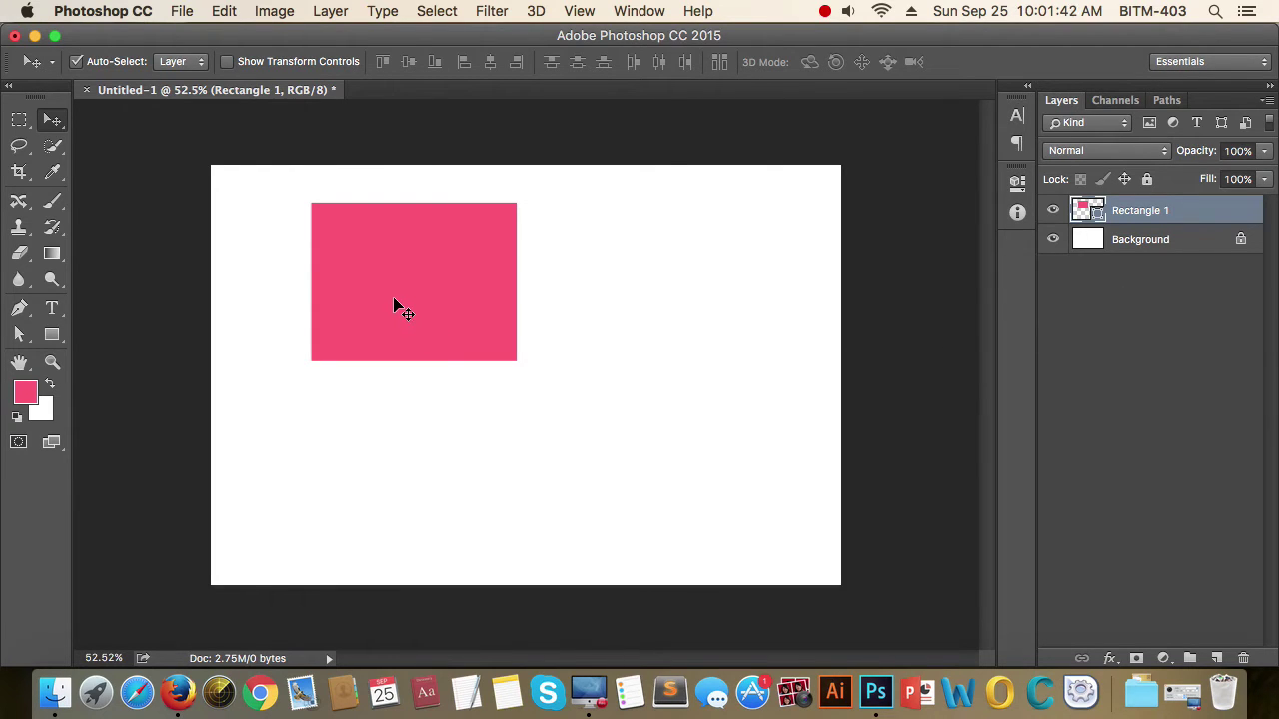
Place a second pink rectangle at lower right and marquee-select both Rectangle 1 layers.
{"action": "left_click_drag", "start_coordinate": [374, 277], "coordinate": [611, 369]}
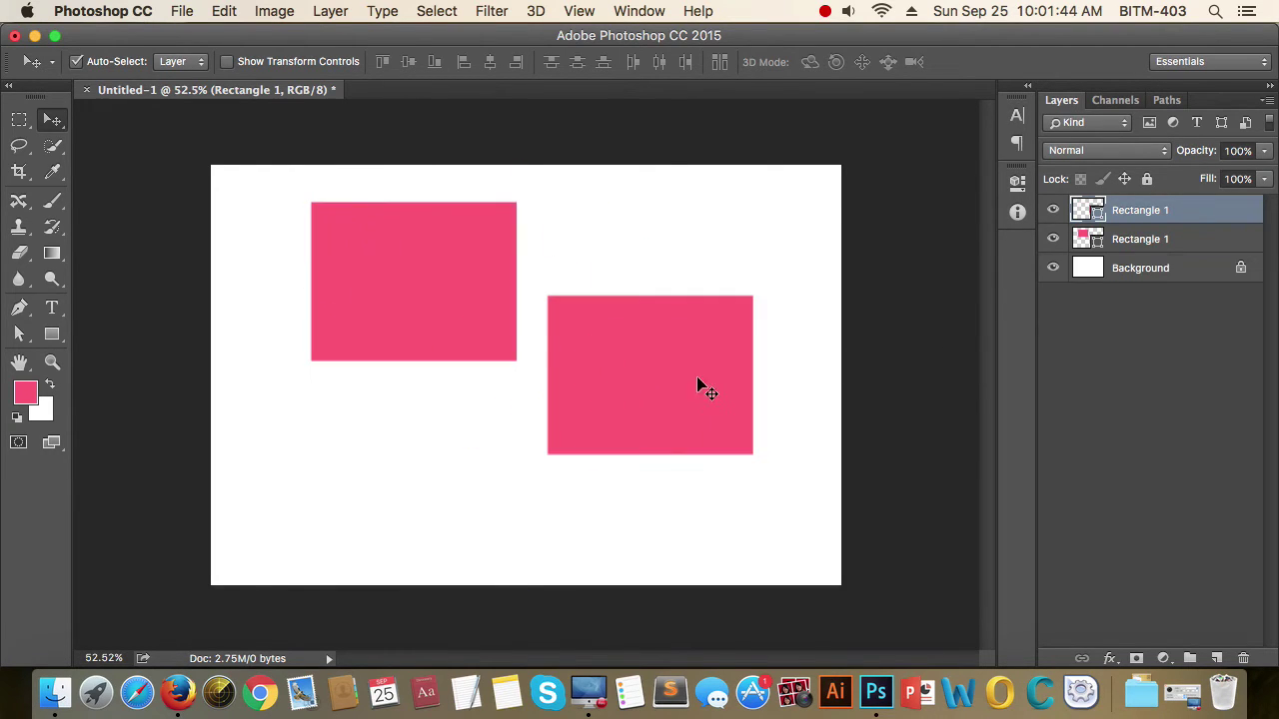
{"action": "left_click", "coordinate": [1187, 242]}
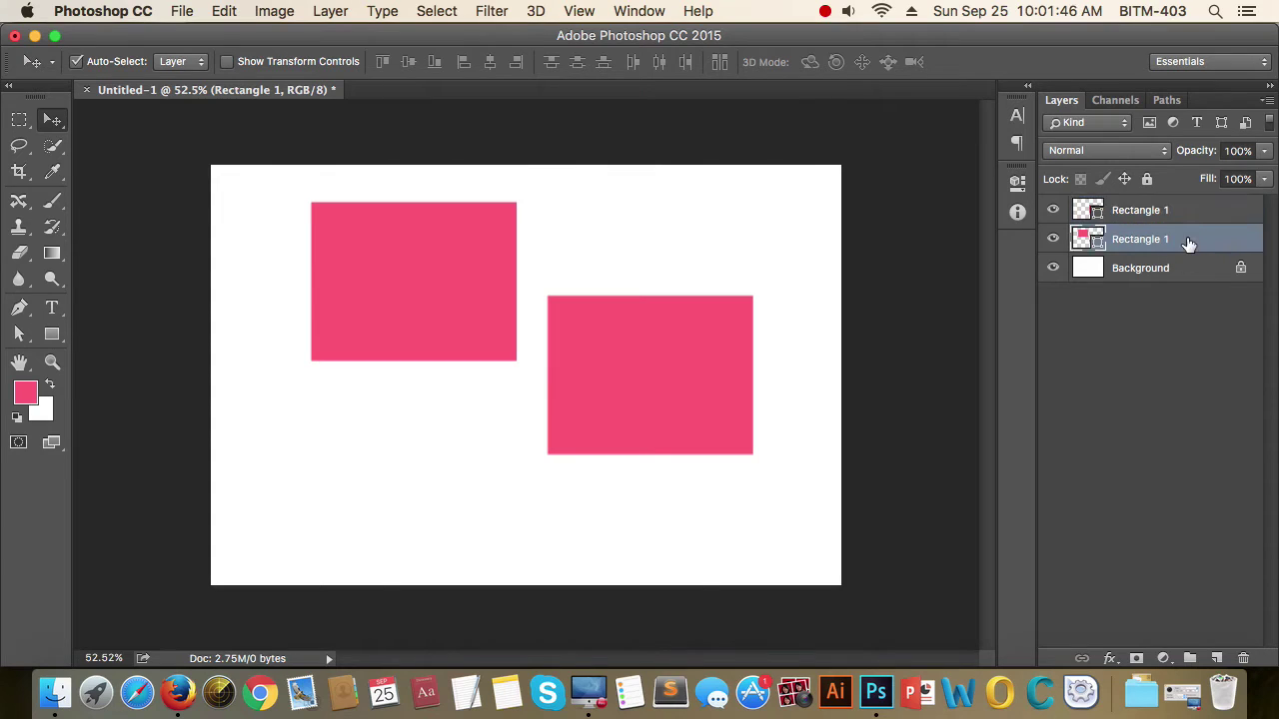
{"action": "left_click", "coordinate": [1187, 218]}
{"action": "left_click", "coordinate": [1187, 240]}
{"action": "left_click", "coordinate": [1187, 212]}
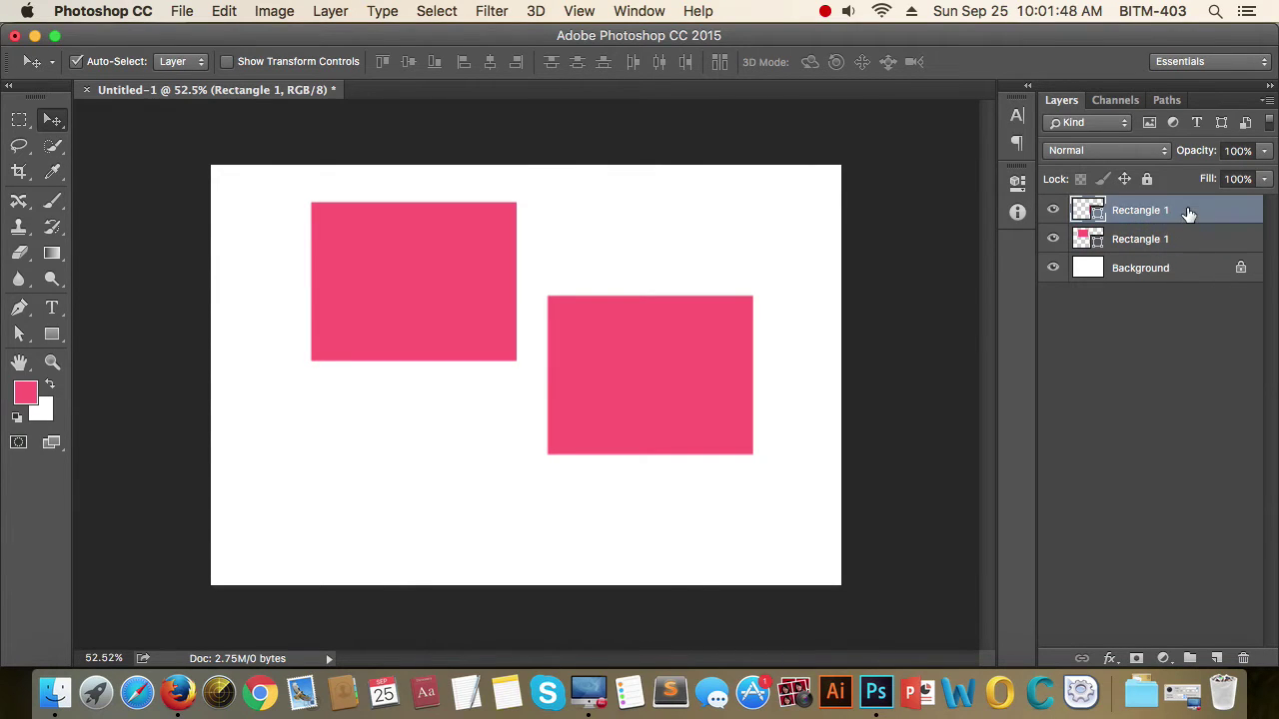
{"action": "left_click", "coordinate": [1187, 242]}
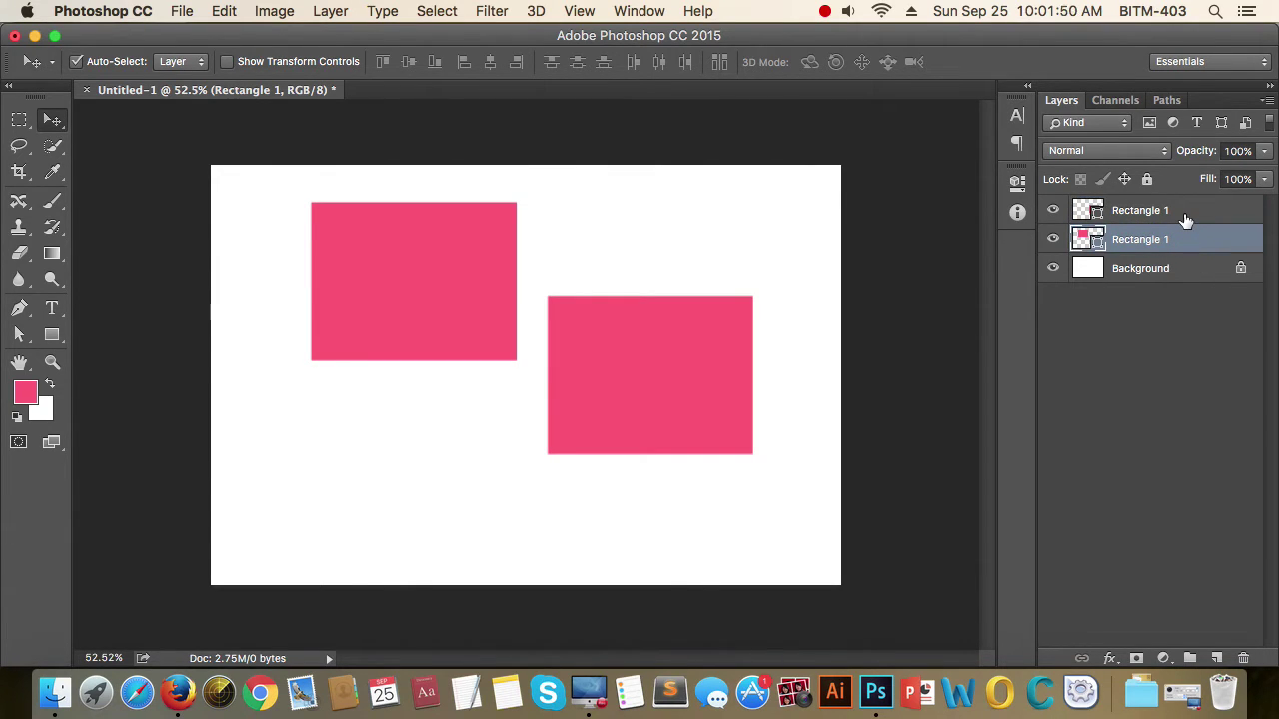
{"action": "left_click_drag", "start_coordinate": [223, 229], "coordinate": [633, 483]}
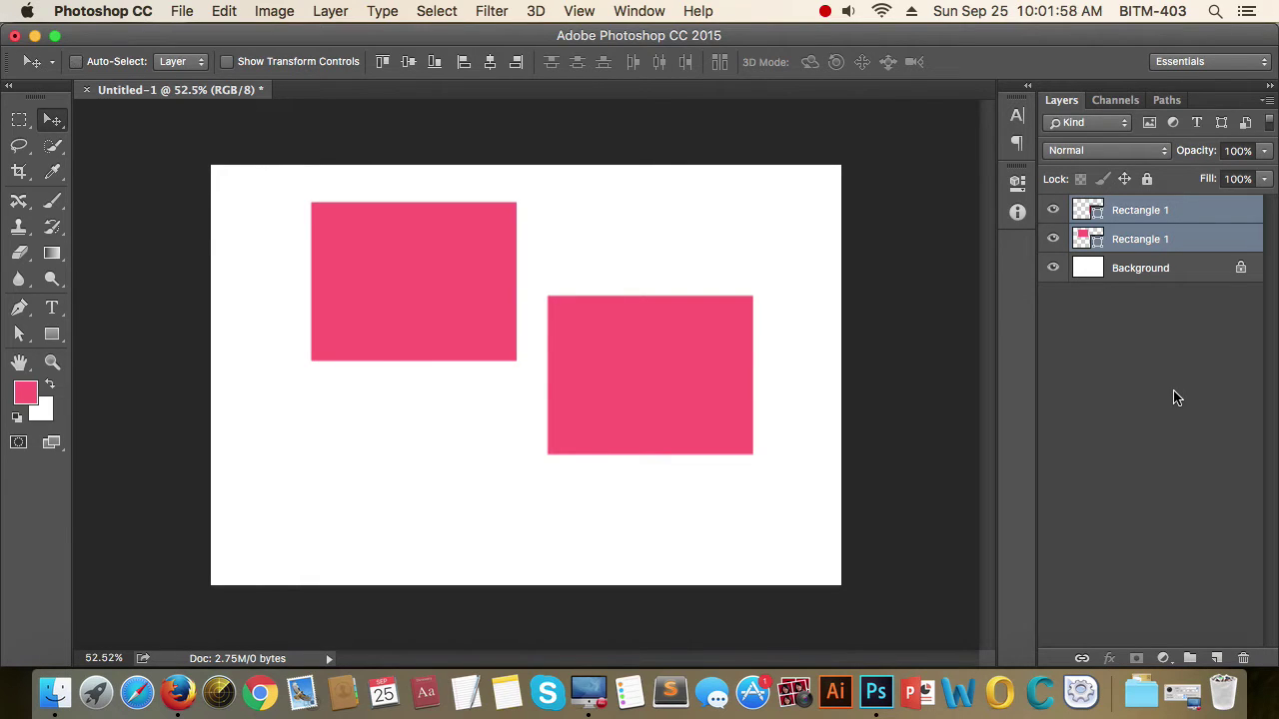
Group both rectangles into Group 1 and, with Auto-Select on Group, drag them down.
{"action": "key", "text": "ctrl+g"}
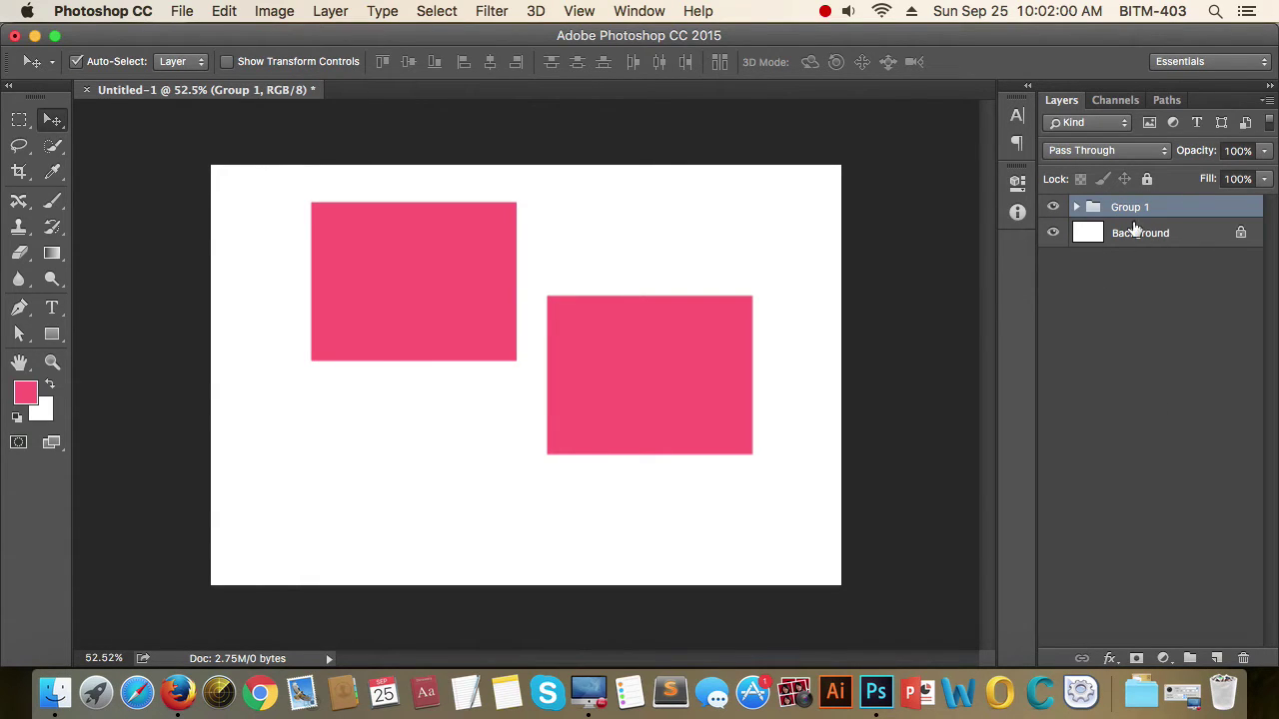
{"action": "left_click", "coordinate": [173, 61]}
{"action": "left_click", "coordinate": [175, 45]}
{"action": "left_click", "coordinate": [1209, 387]}
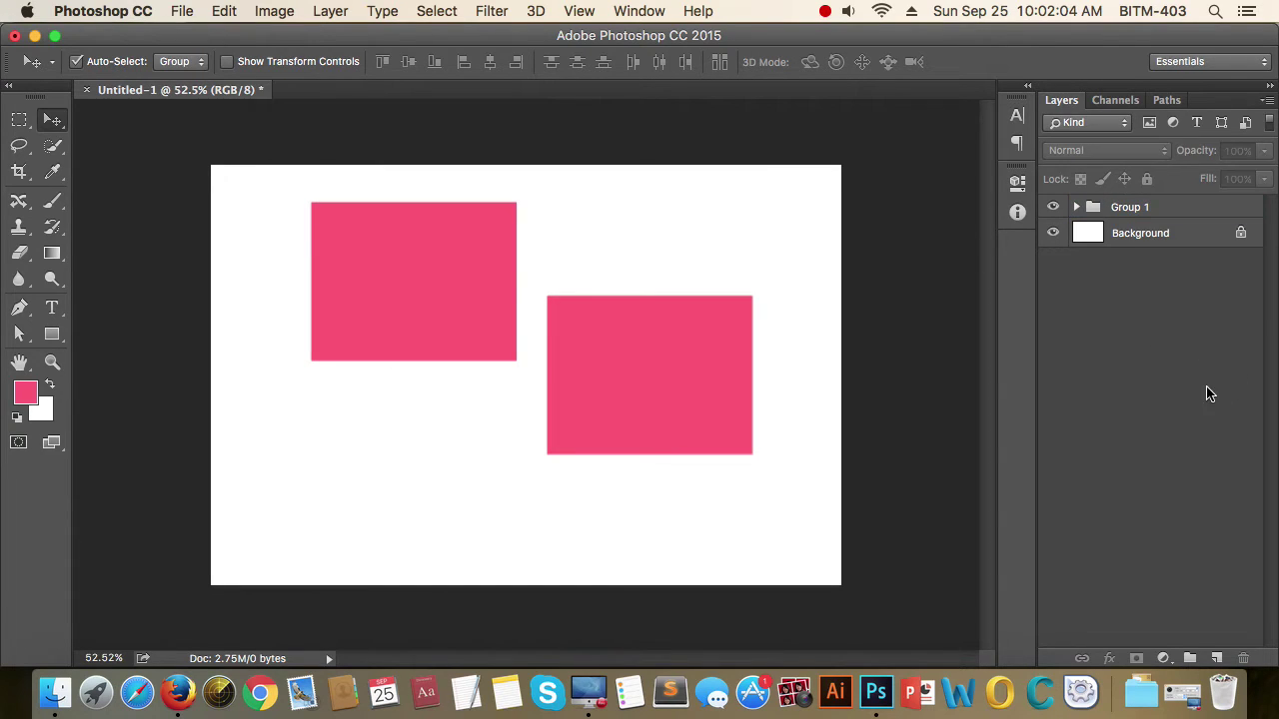
{"action": "left_click", "coordinate": [372, 265]}
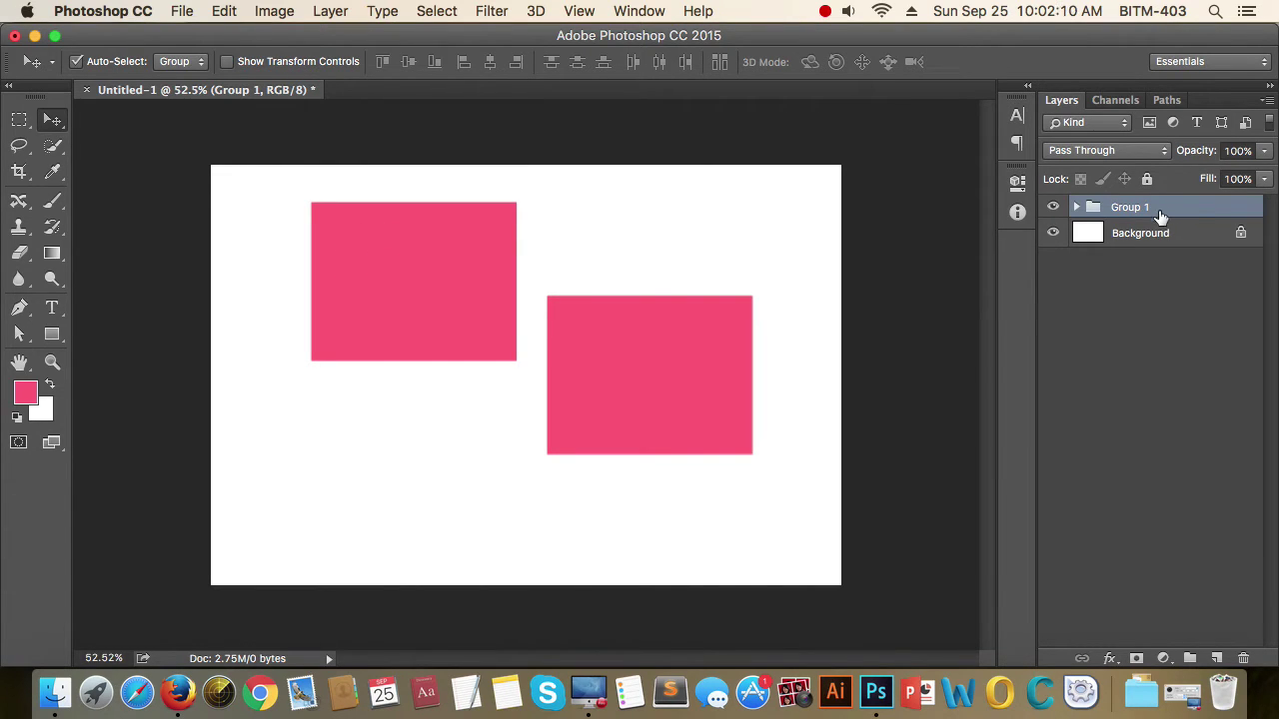
{"action": "mouse_move", "coordinate": [394, 272]}
{"action": "left_mouse_down"}
{"action": "mouse_move", "coordinate": [405, 307]}
{"action": "mouse_move", "coordinate": [320, 417]}
{"action": "mouse_move", "coordinate": [357, 275]}
{"action": "mouse_move", "coordinate": [427, 297]}
{"action": "mouse_move", "coordinate": [376, 286]}
{"action": "mouse_move", "coordinate": [394, 310]}
{"action": "left_mouse_up"}
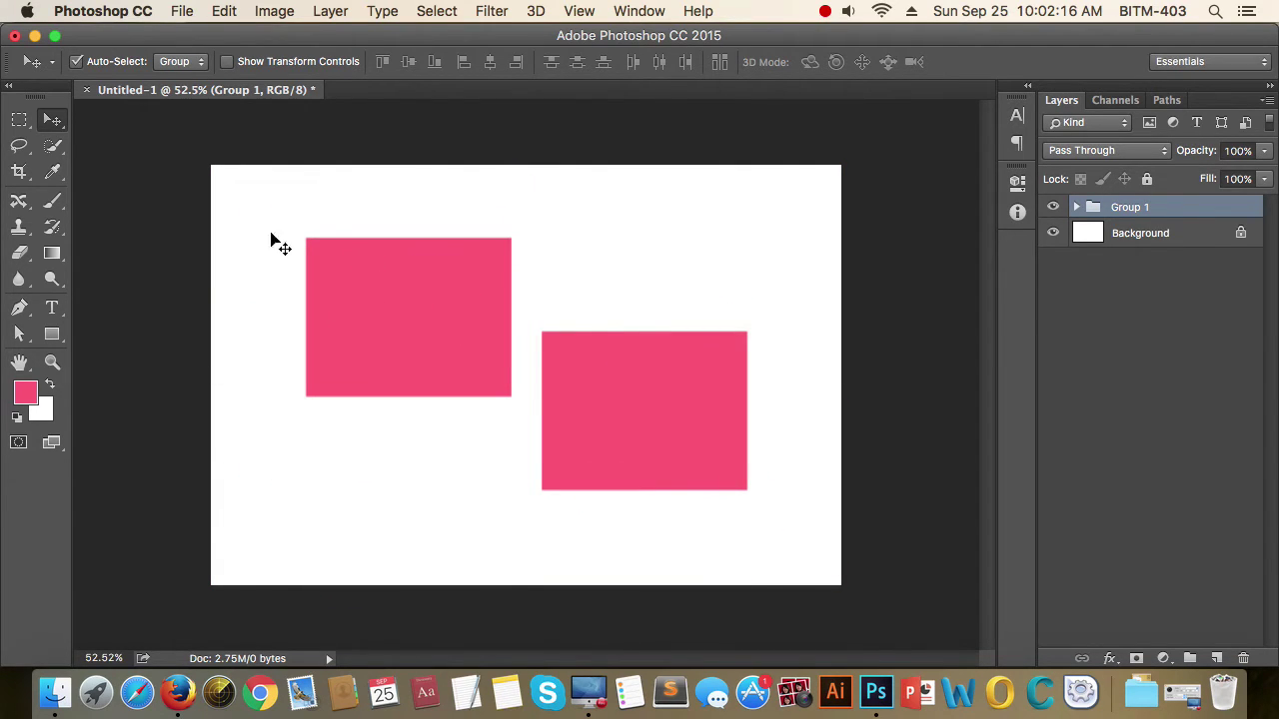
Switch Auto-Select back to Layer and pick the upper-left pink rectangle.
{"action": "left_click", "coordinate": [198, 62]}
{"action": "left_click", "coordinate": [174, 80]}
{"action": "left_click", "coordinate": [1106, 413]}
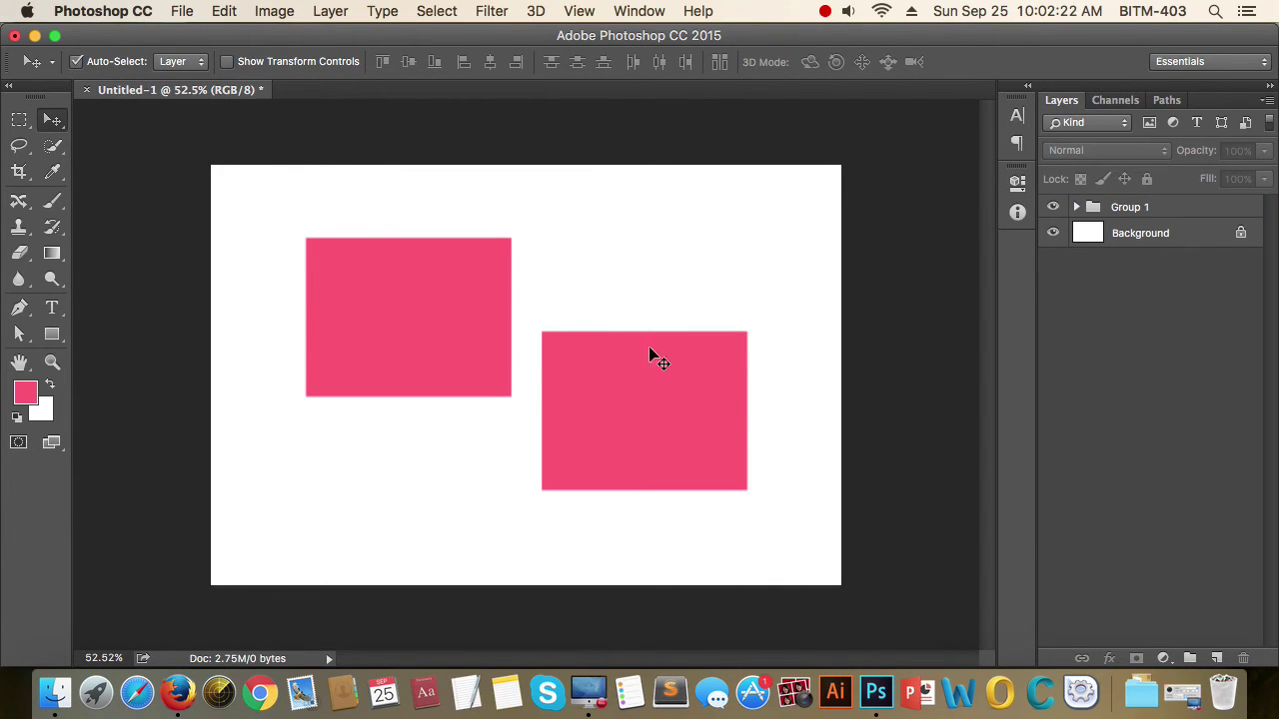
Drag the Group 1 rectangles so one sits lower left and the other to its right.
{"action": "left_click_drag", "start_coordinate": [366, 280], "coordinate": [672, 236]}
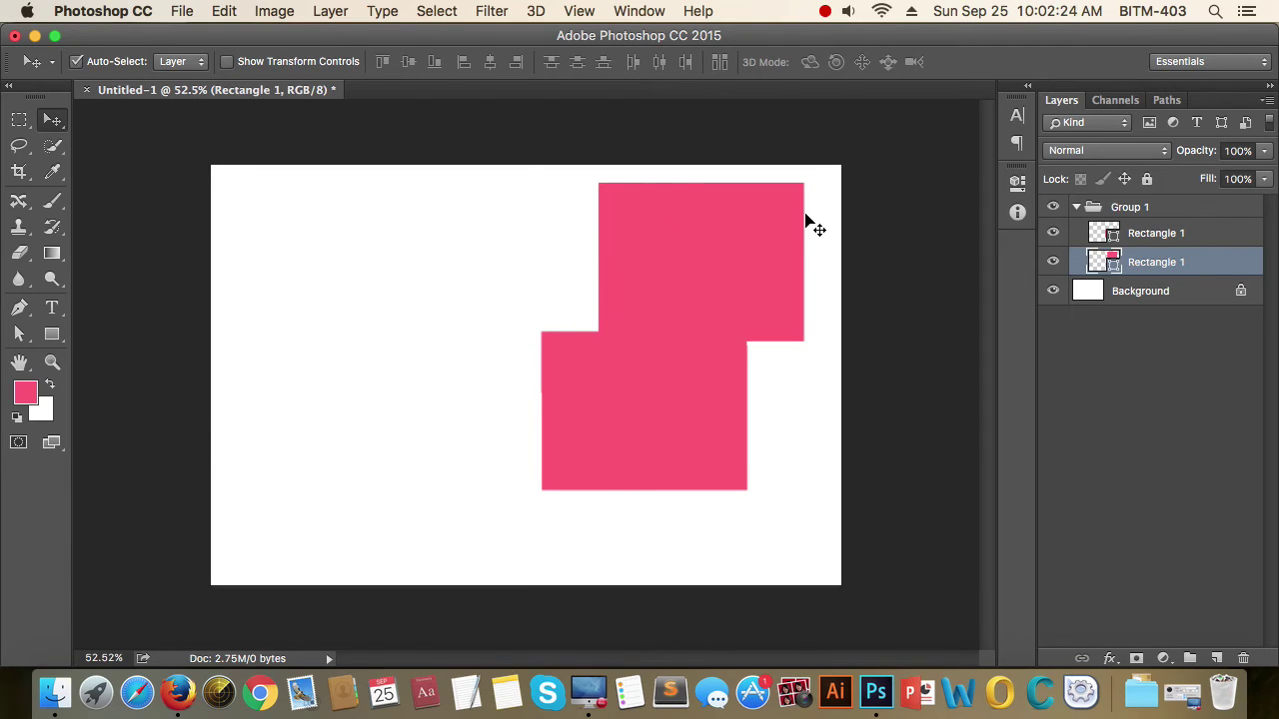
{"action": "left_click_drag", "start_coordinate": [699, 254], "coordinate": [259, 307]}
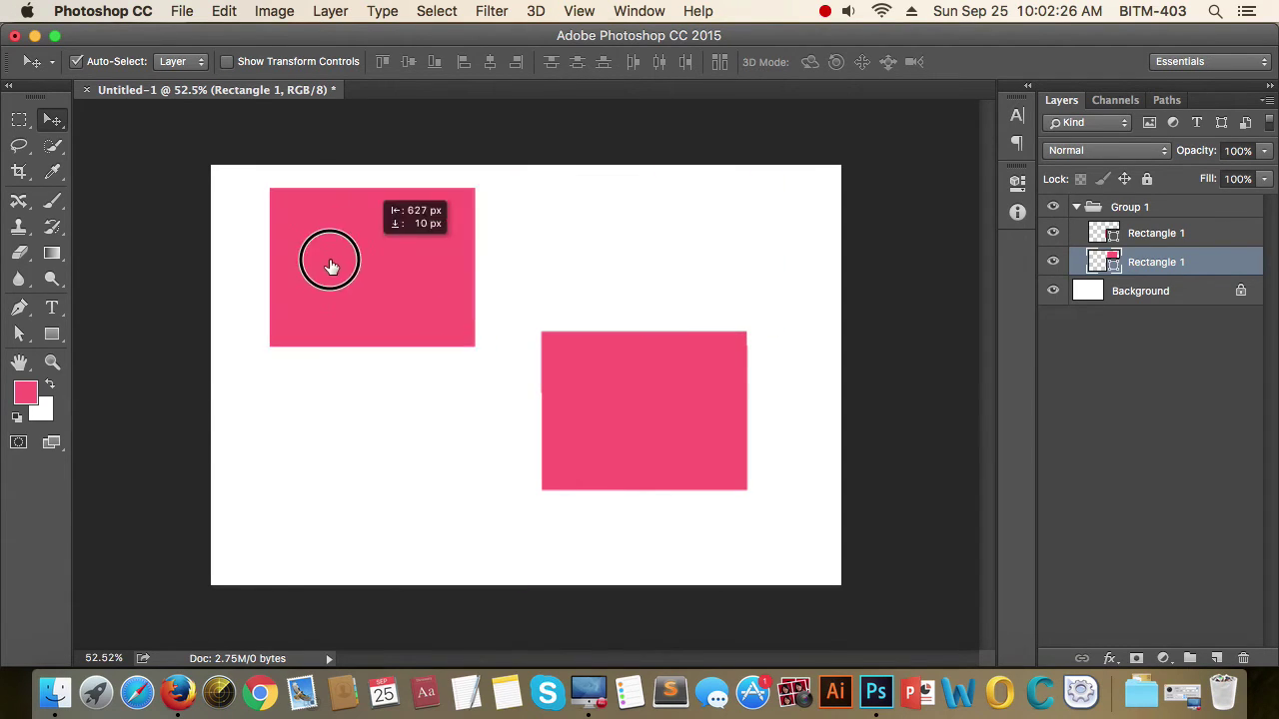
{"action": "left_click_drag", "start_coordinate": [591, 456], "coordinate": [616, 359]}
{"action": "left_click_drag", "start_coordinate": [244, 317], "coordinate": [361, 368]}
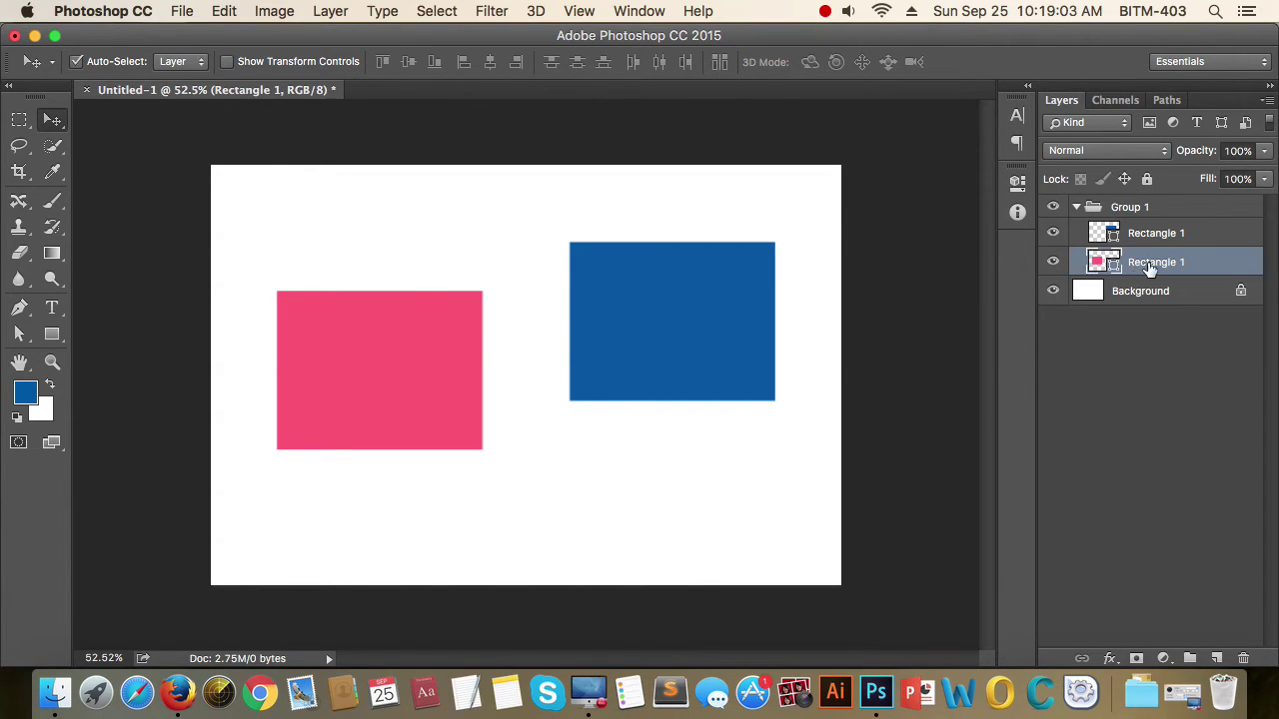
Enable Show Transform Controls, then try scaling and rotating the pink rectangle, undoing both.
{"action": "left_click", "coordinate": [227, 62]}
{"action": "left_click_drag", "start_coordinate": [483, 291], "coordinate": [569, 187]}
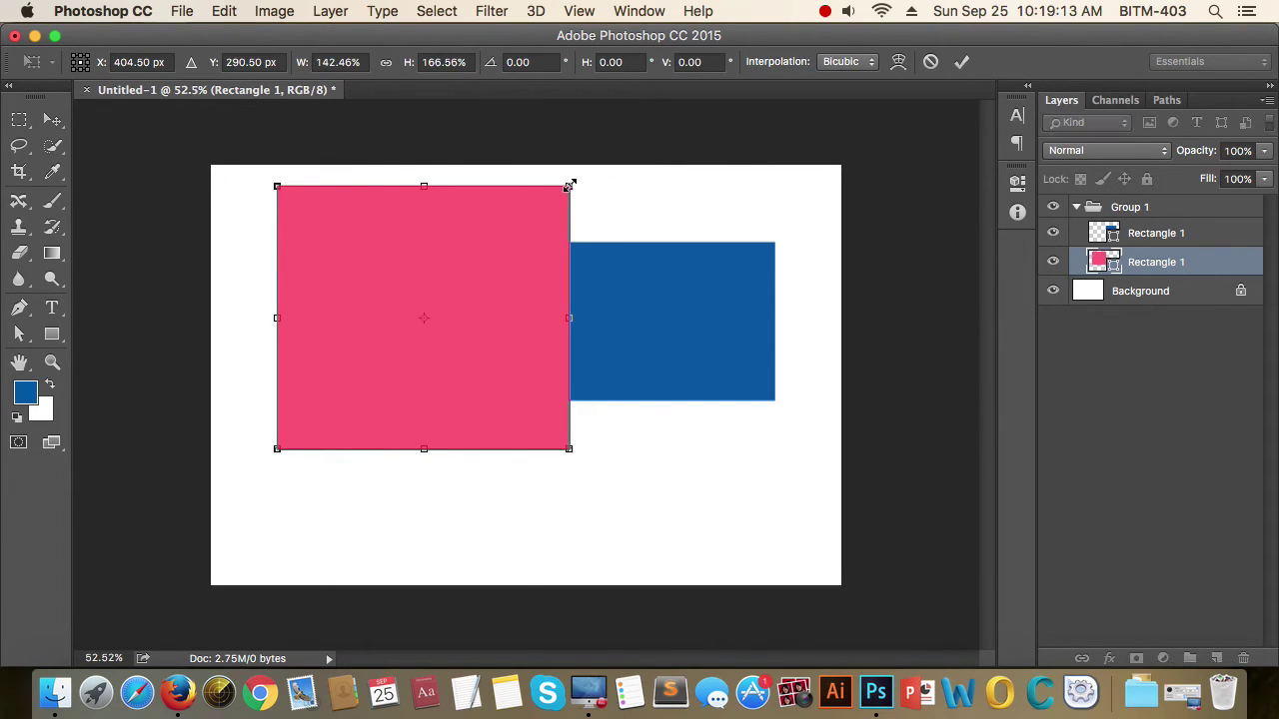
{"action": "key", "text": "ctrl+z"}
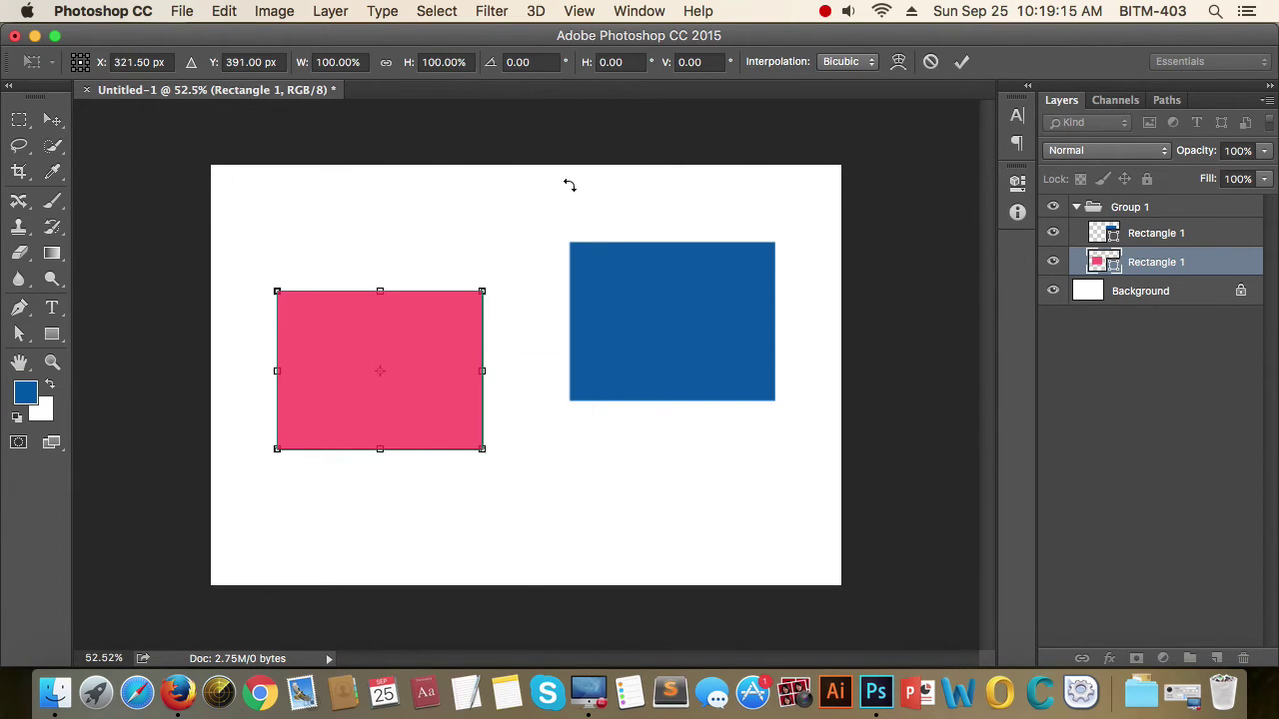
{"action": "left_click_drag", "start_coordinate": [502, 471], "coordinate": [362, 549]}
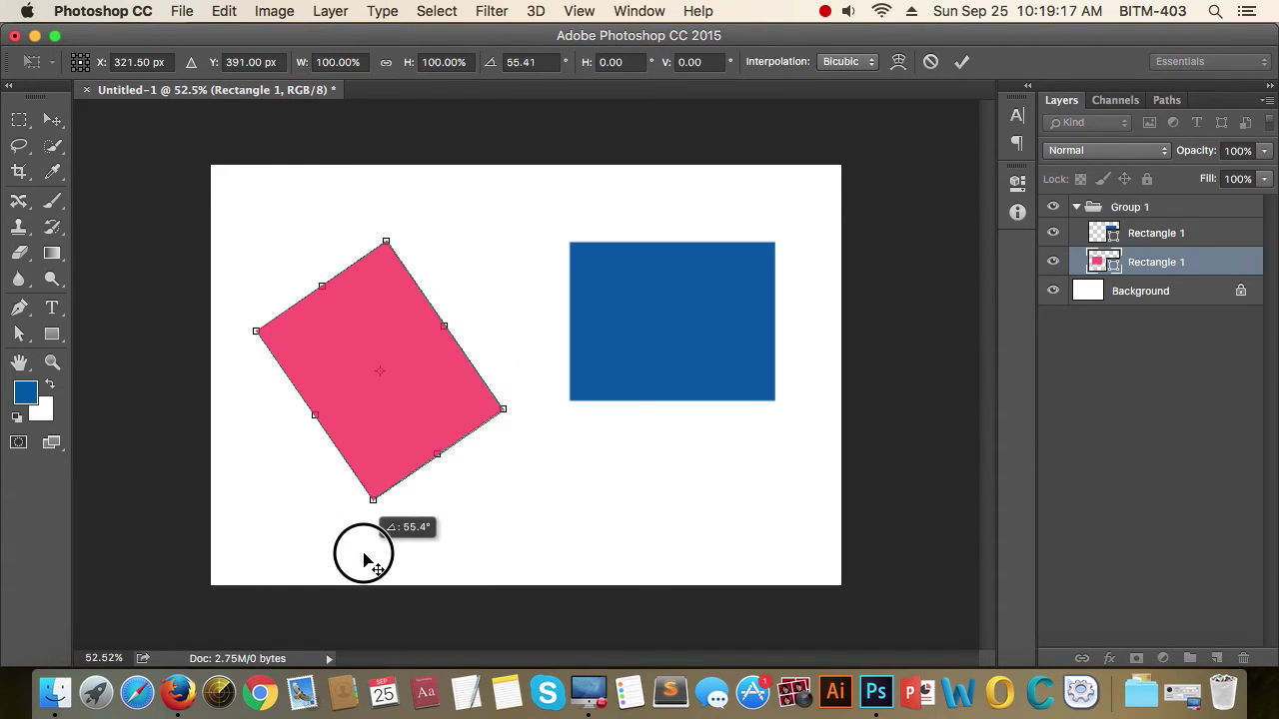
{"action": "key", "text": "ctrl+z"}
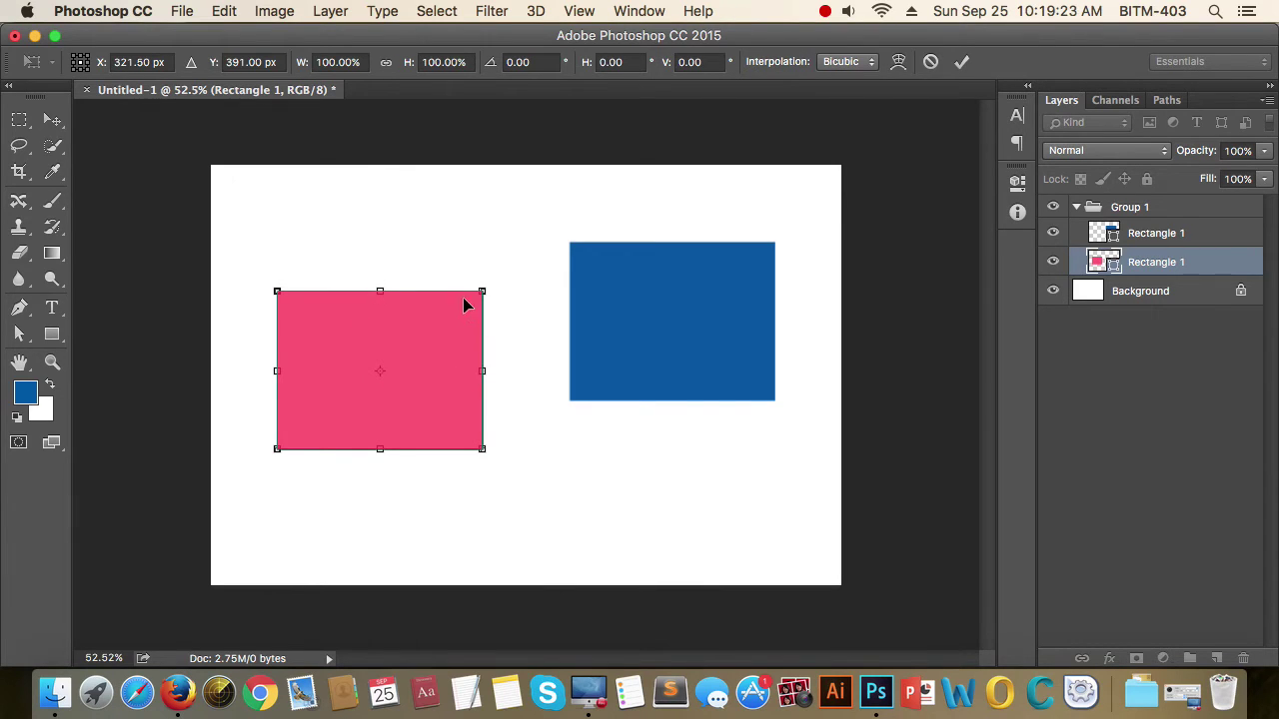
Raise the pink rectangle level with the blue one, leaving the transform menu unused.
{"action": "left_click_drag", "start_coordinate": [414, 347], "coordinate": [427, 298]}
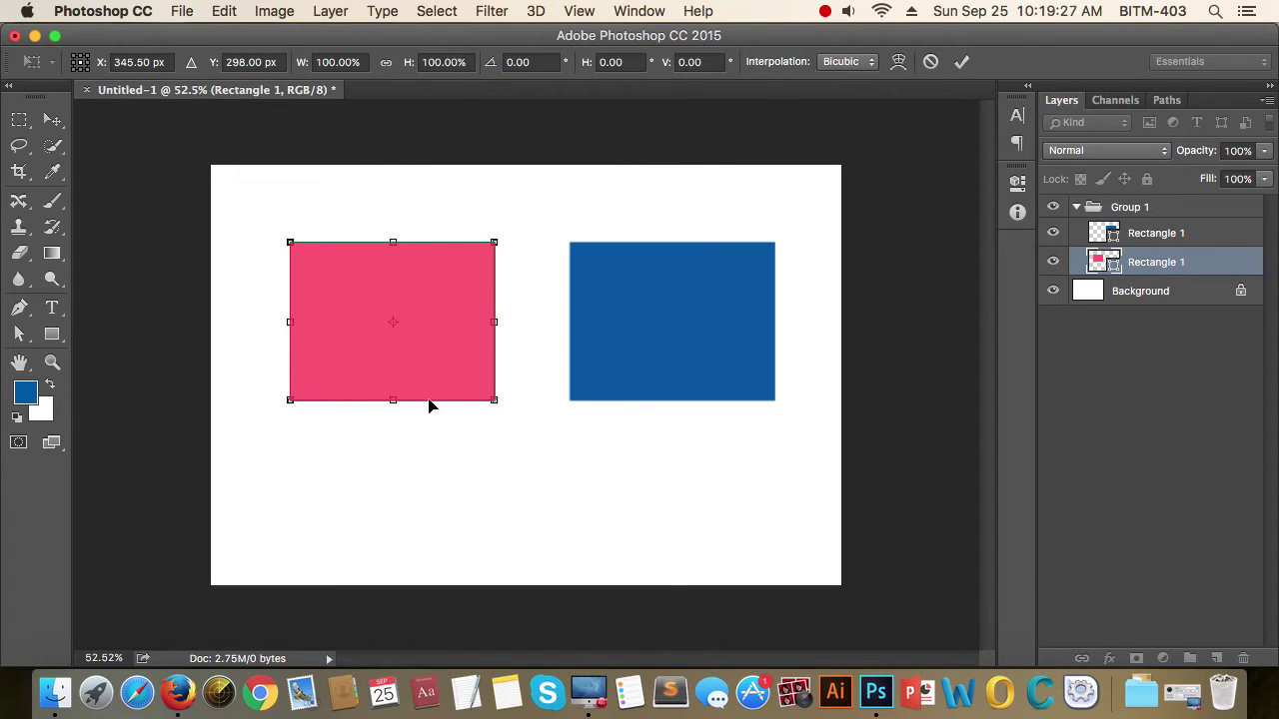
{"action": "right_click", "coordinate": [442, 330]}
{"action": "left_click", "coordinate": [464, 275]}
Enlarge the pink rectangle slightly up and right, then hide transform controls and deselect.
{"action": "key", "text": "Return"}
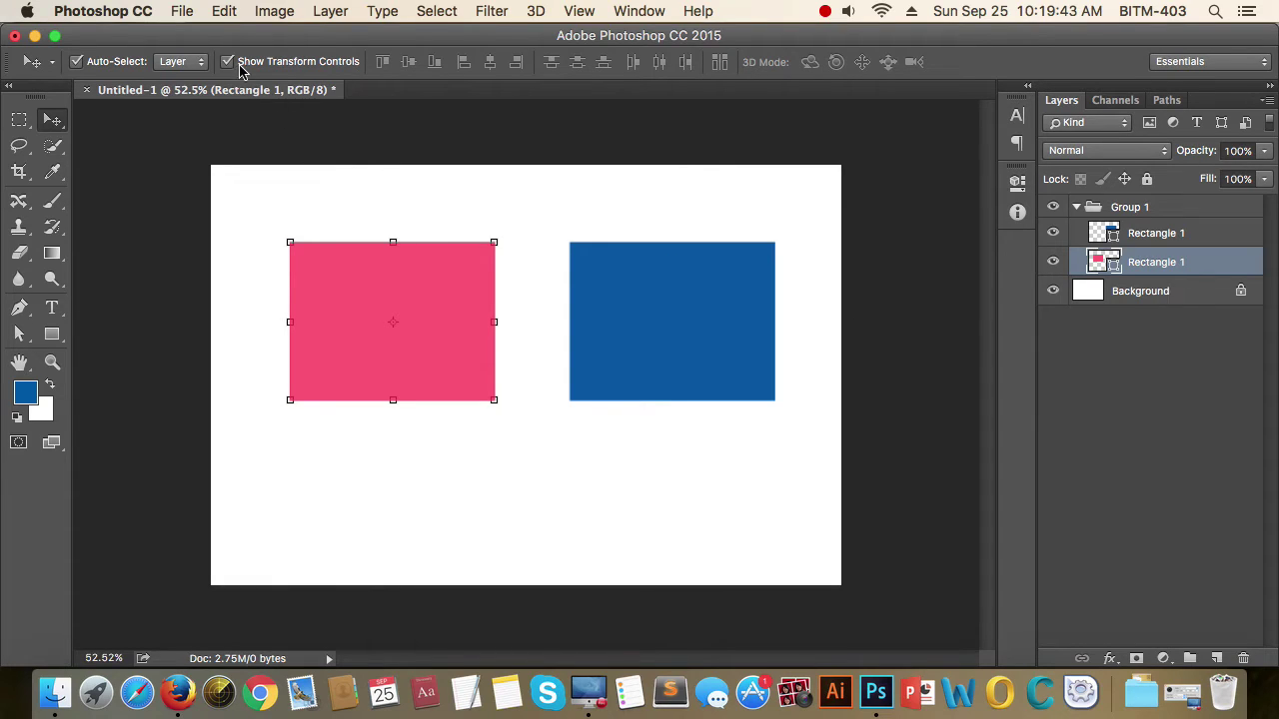
{"action": "left_click", "coordinate": [228, 62]}
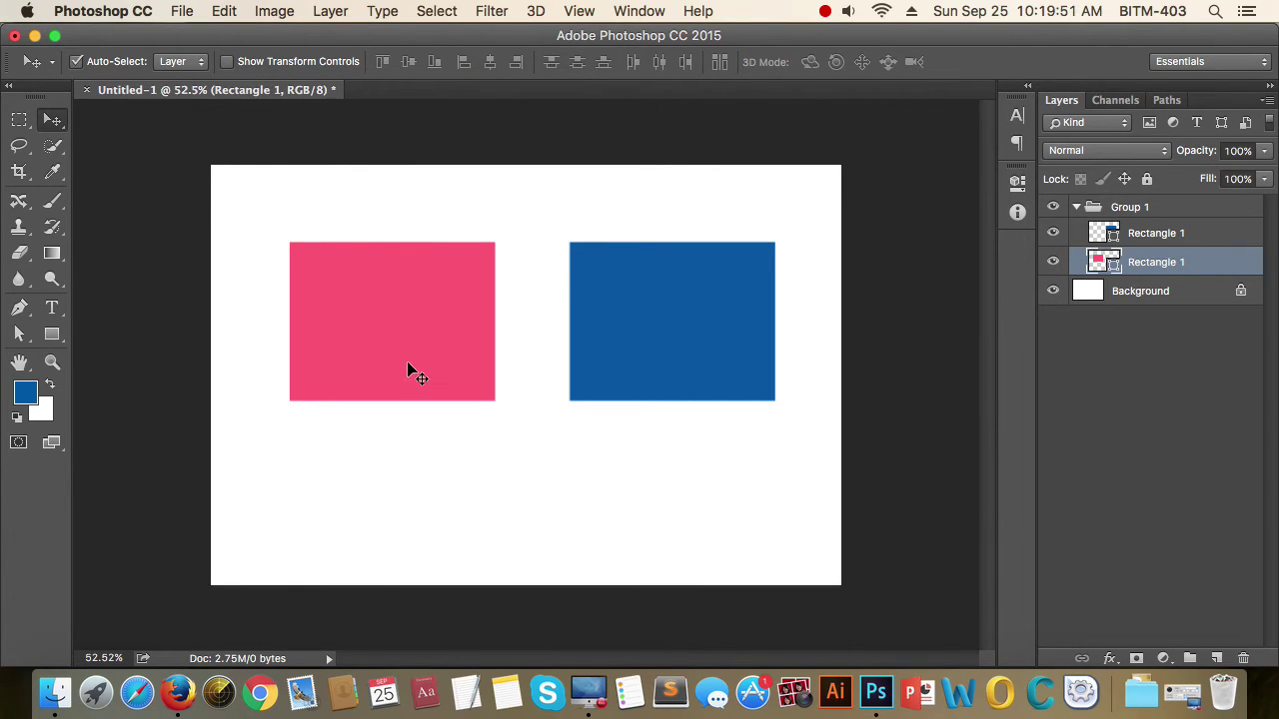
{"action": "left_click", "coordinate": [226, 62]}
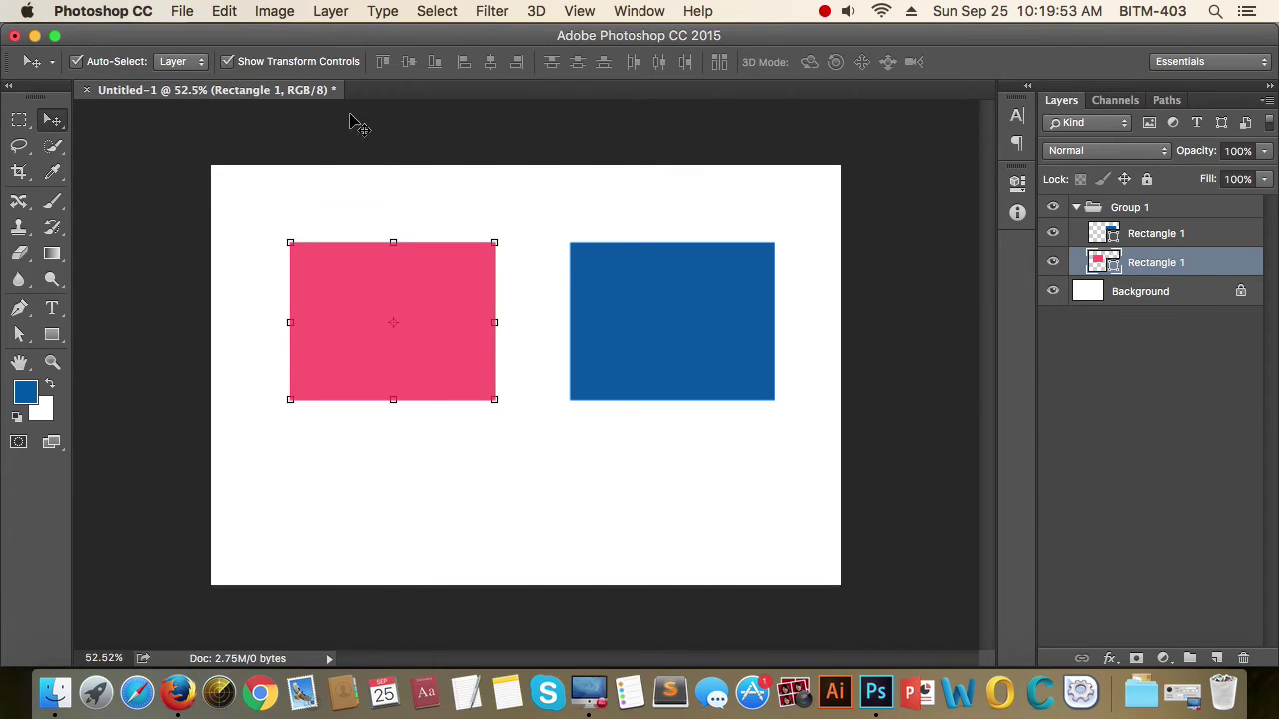
{"action": "left_click_drag", "start_coordinate": [493, 242], "coordinate": [525, 222]}
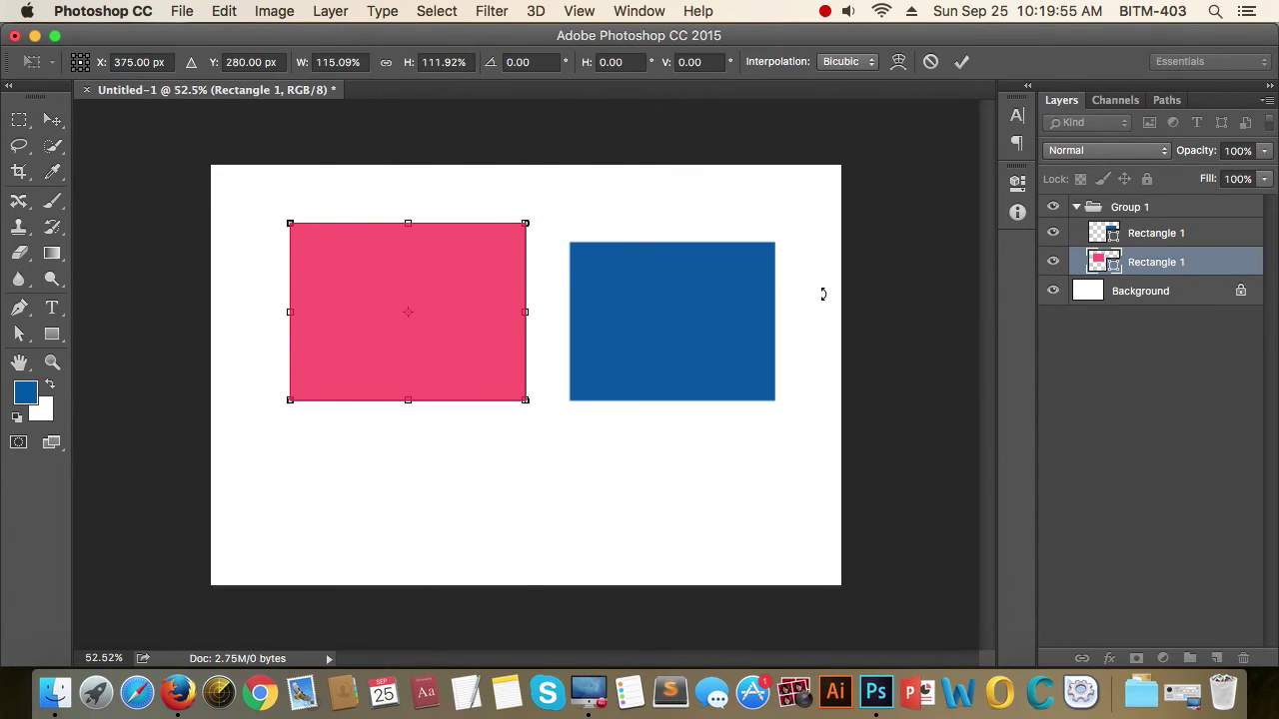
{"action": "key", "text": "Return"}
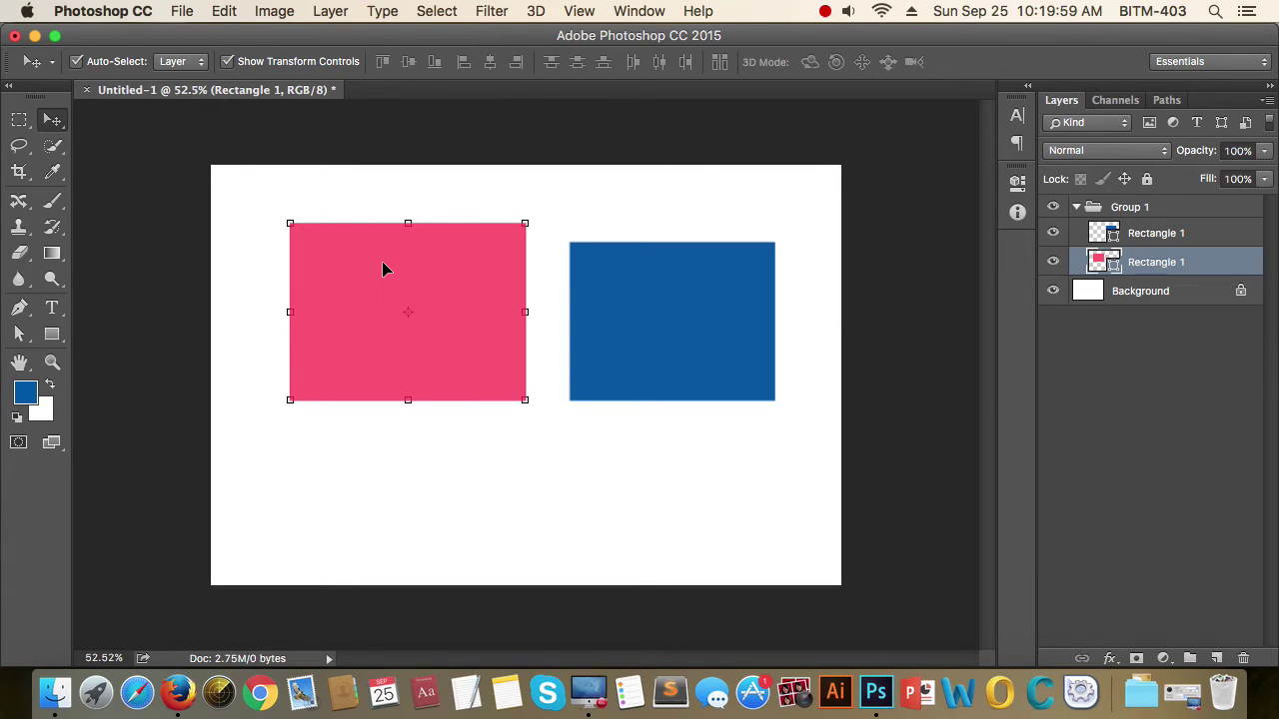
{"action": "left_click", "coordinate": [226, 62]}
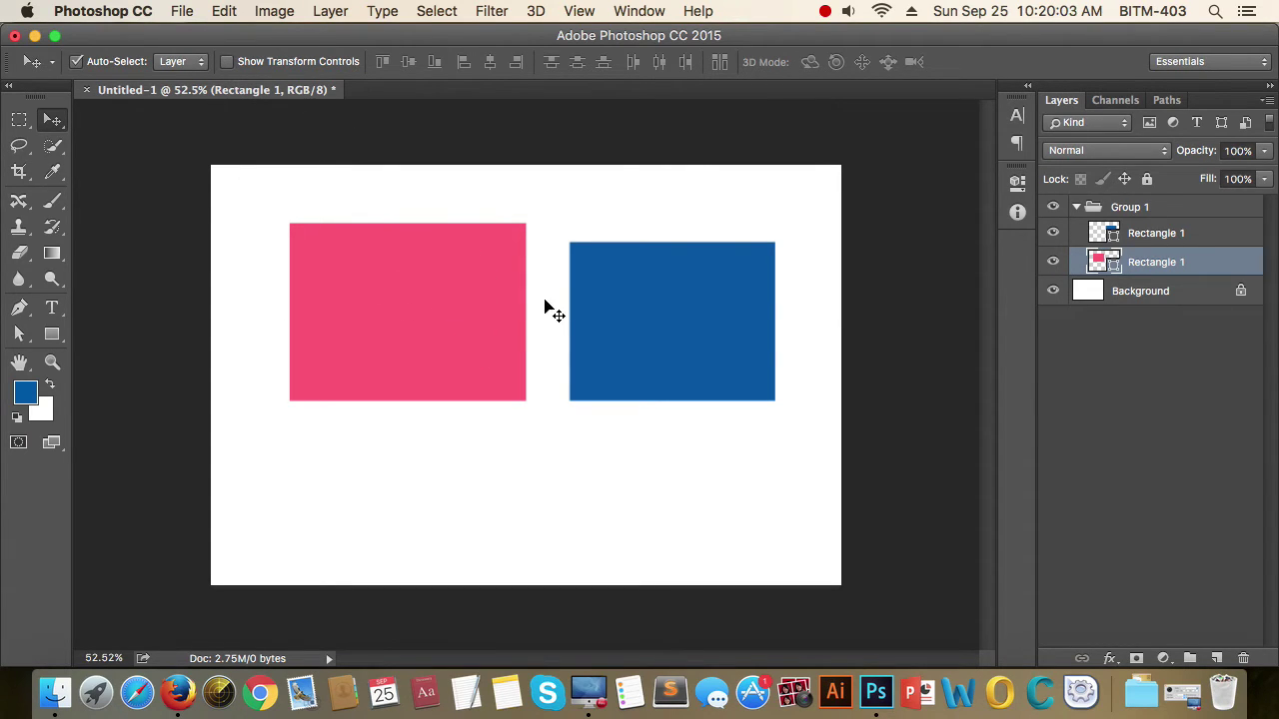
{"action": "left_click", "coordinate": [1152, 393]}
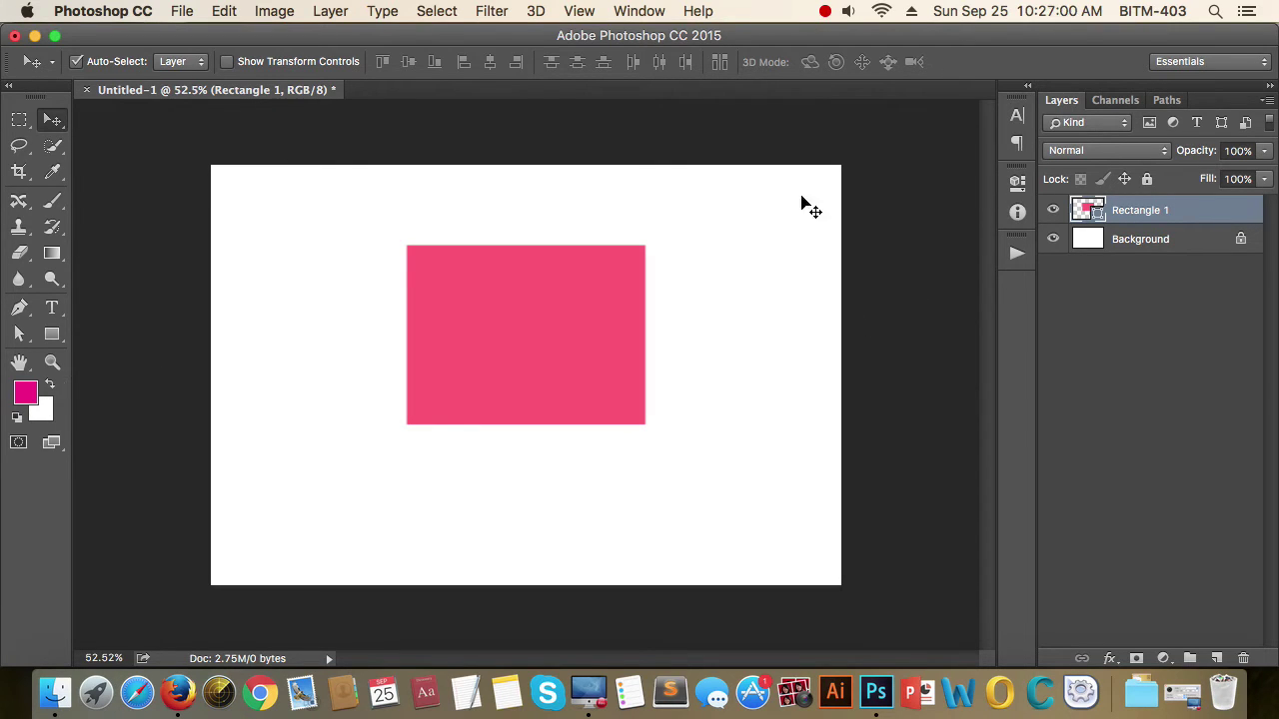
Show the Swatches panel from the Window menu and move it aside.
{"action": "left_click", "coordinate": [629, 11]}
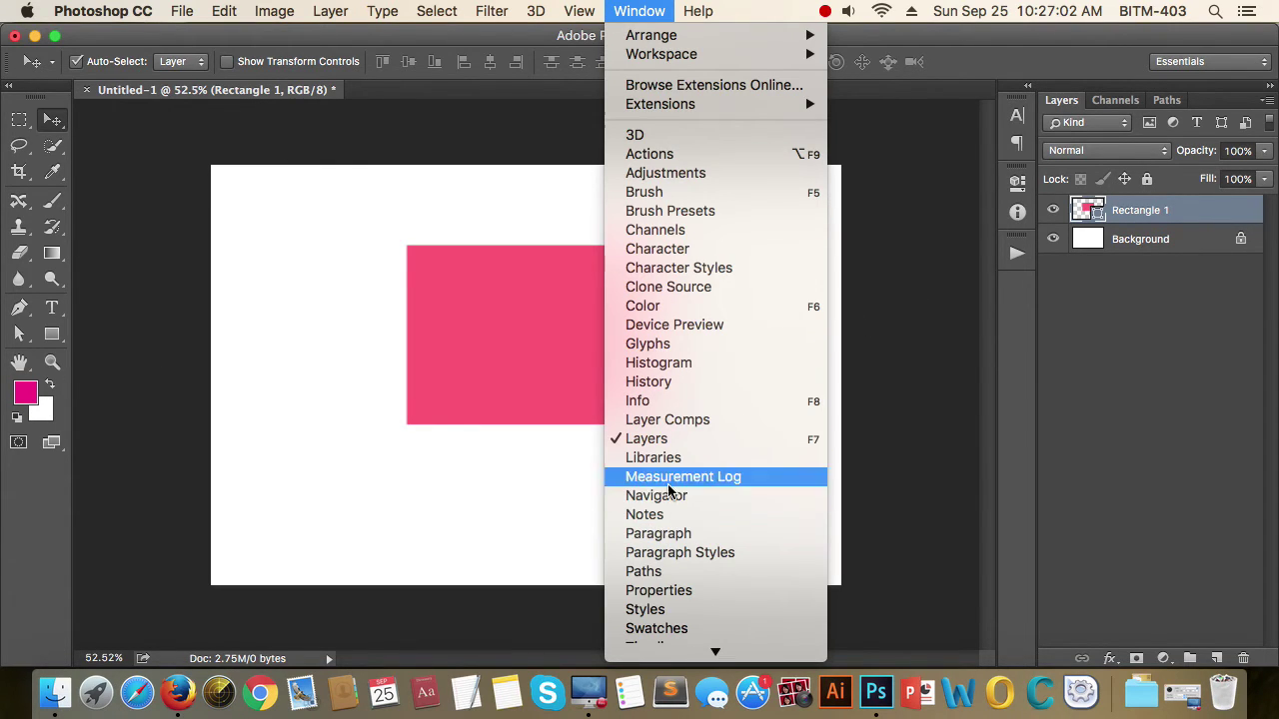
{"action": "left_click", "coordinate": [671, 627]}
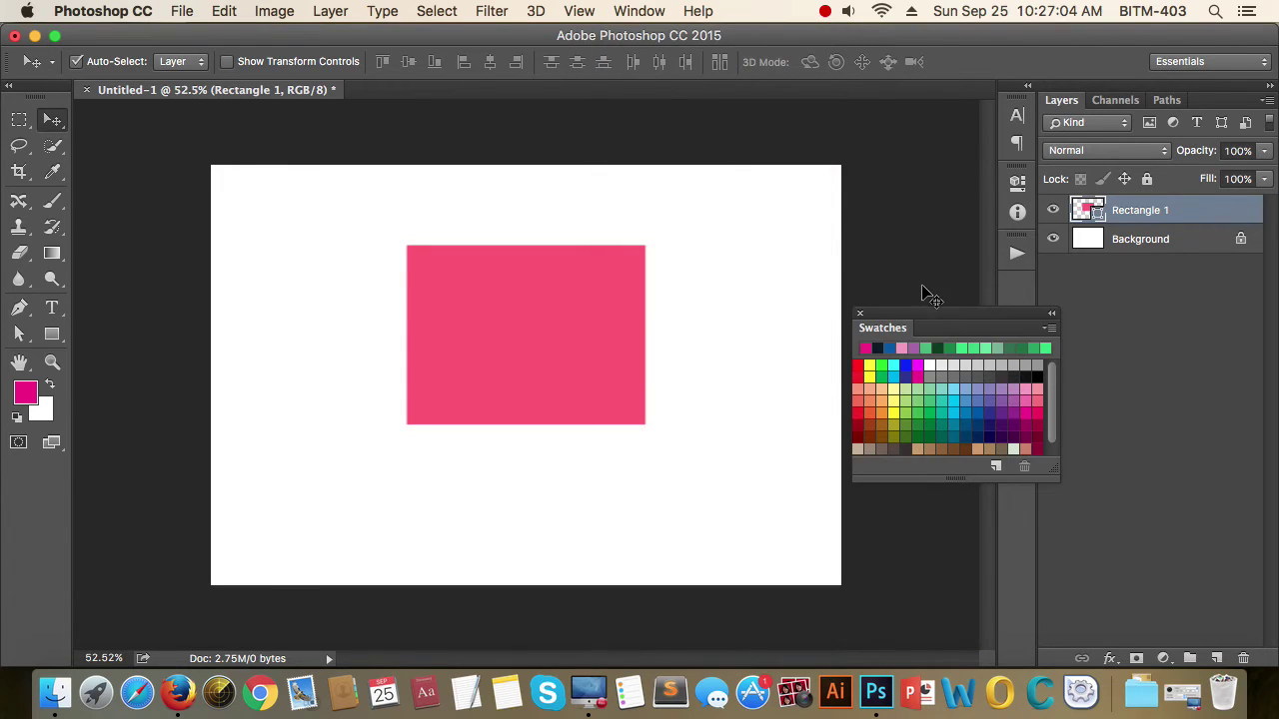
{"action": "left_click_drag", "start_coordinate": [936, 312], "coordinate": [890, 111]}
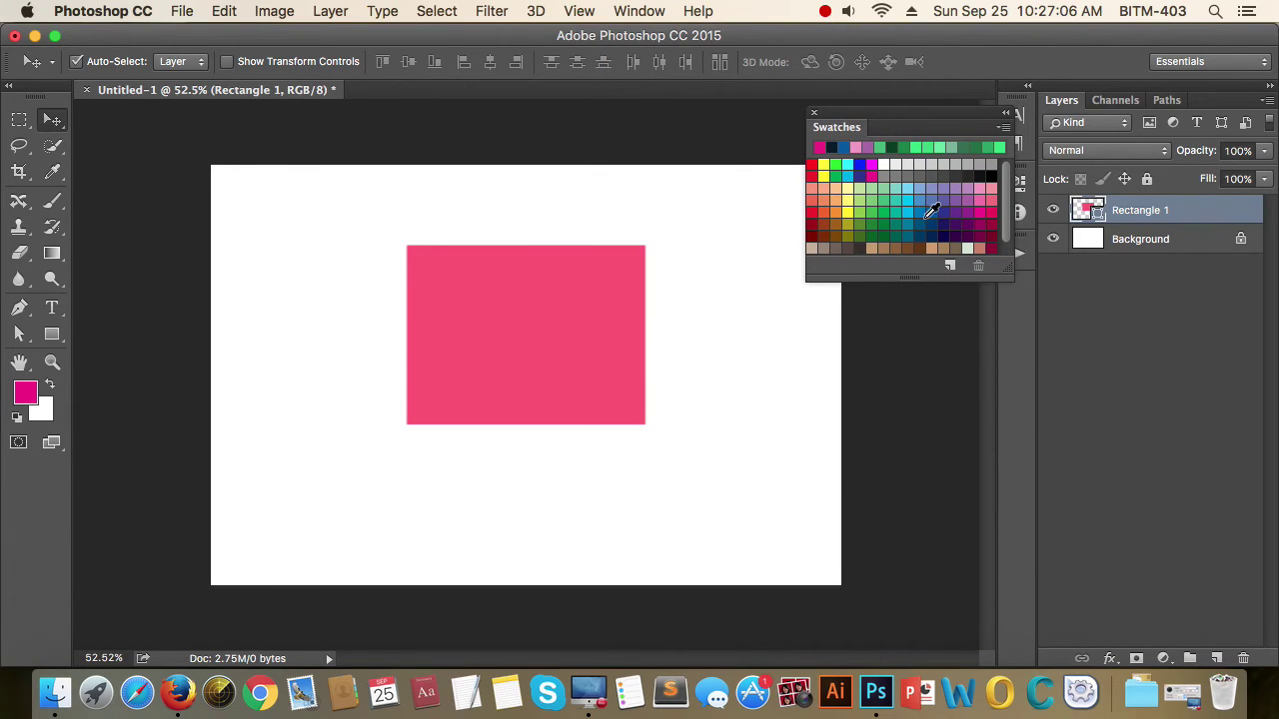
Try several swatches, settle on teal, and fill the rectangle with it (Option+Delete).
{"action": "left_click", "coordinate": [908, 200]}
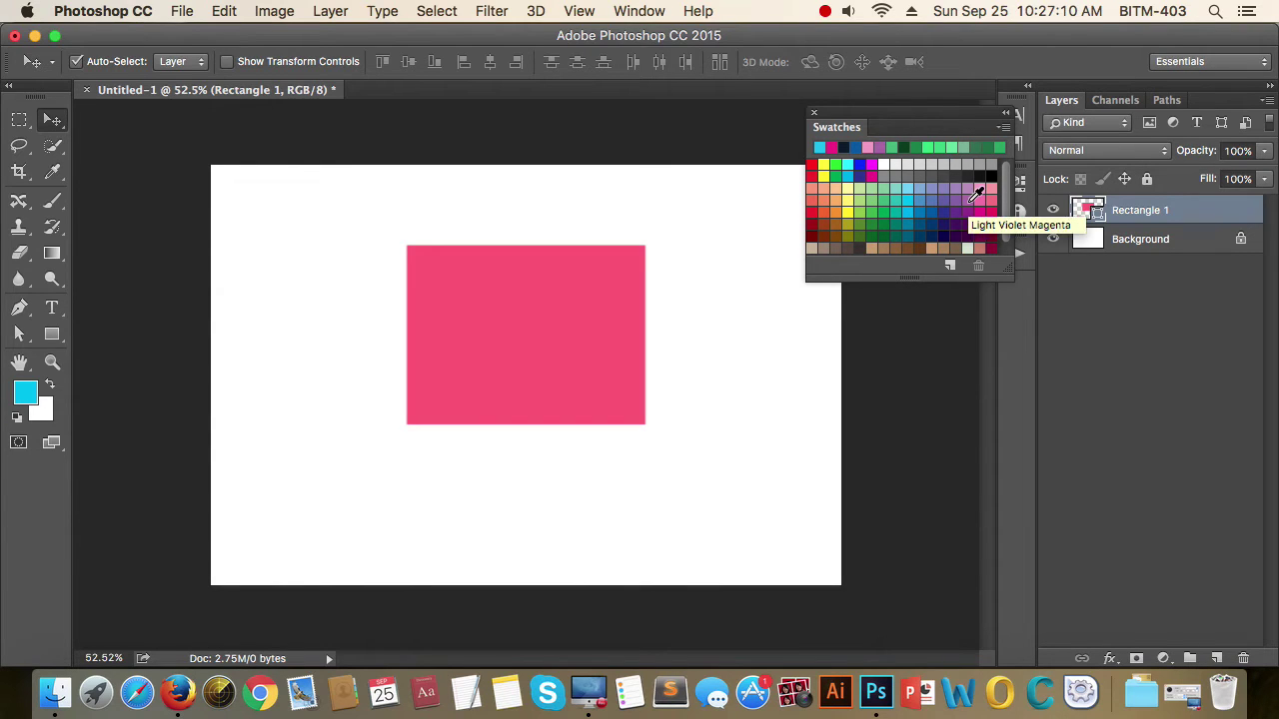
{"action": "left_click", "coordinate": [967, 202]}
{"action": "left_click", "coordinate": [991, 212]}
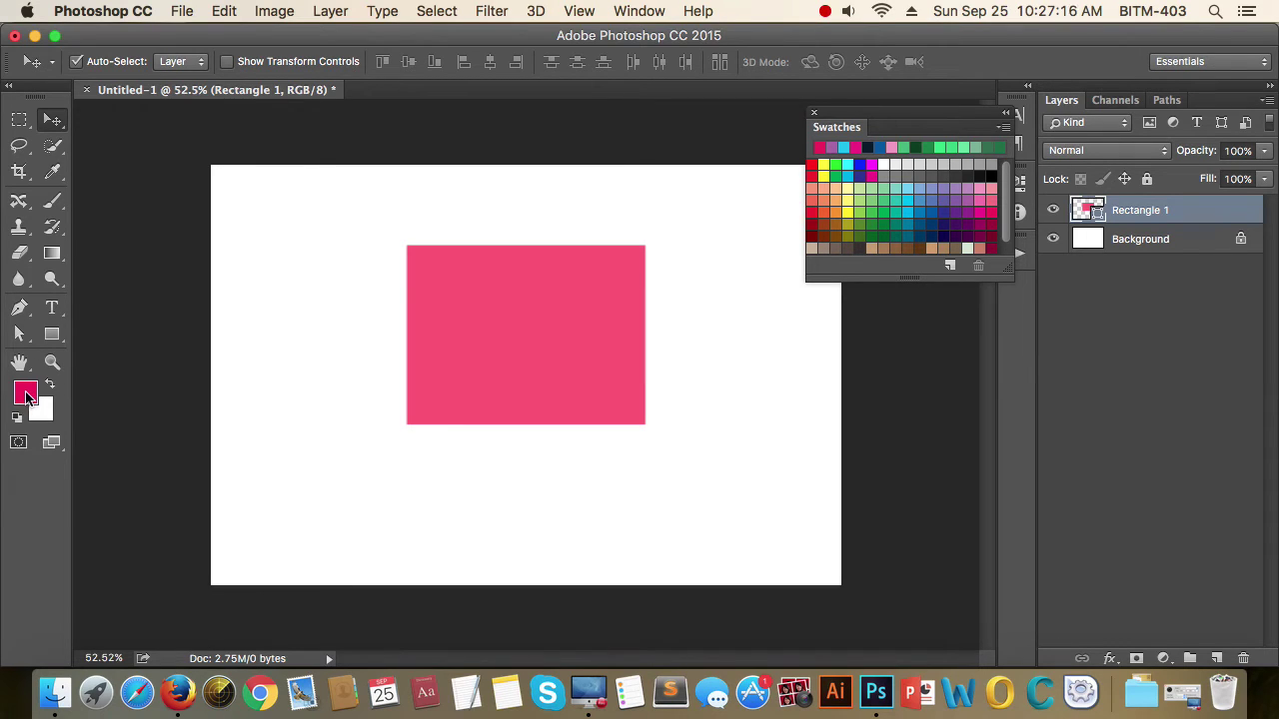
{"action": "left_click", "coordinate": [866, 211]}
{"action": "left_click", "coordinate": [894, 212]}
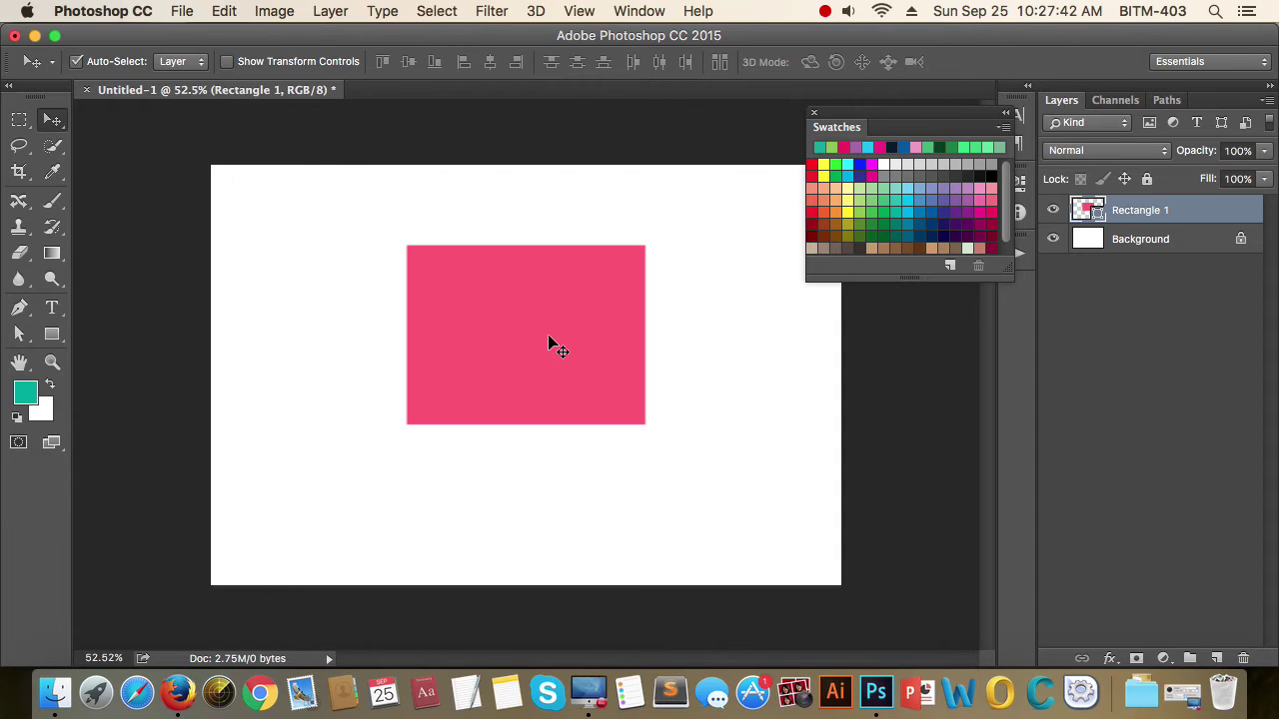
{"action": "key", "text": "alt+BackSpace"}
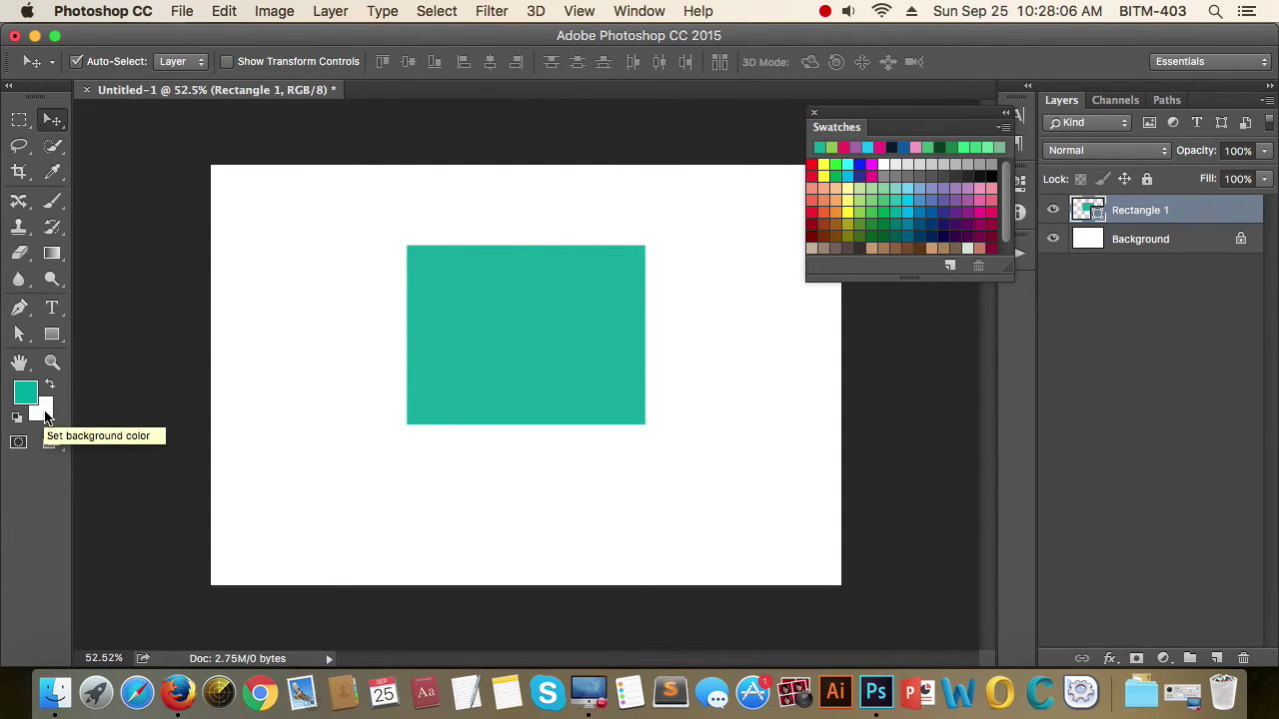
Fill Rectangle 1 with near-black #140303 as the background colour, then swap the colours.
{"action": "left_click", "coordinate": [44, 418]}
{"action": "left_click", "coordinate": [594, 380]}
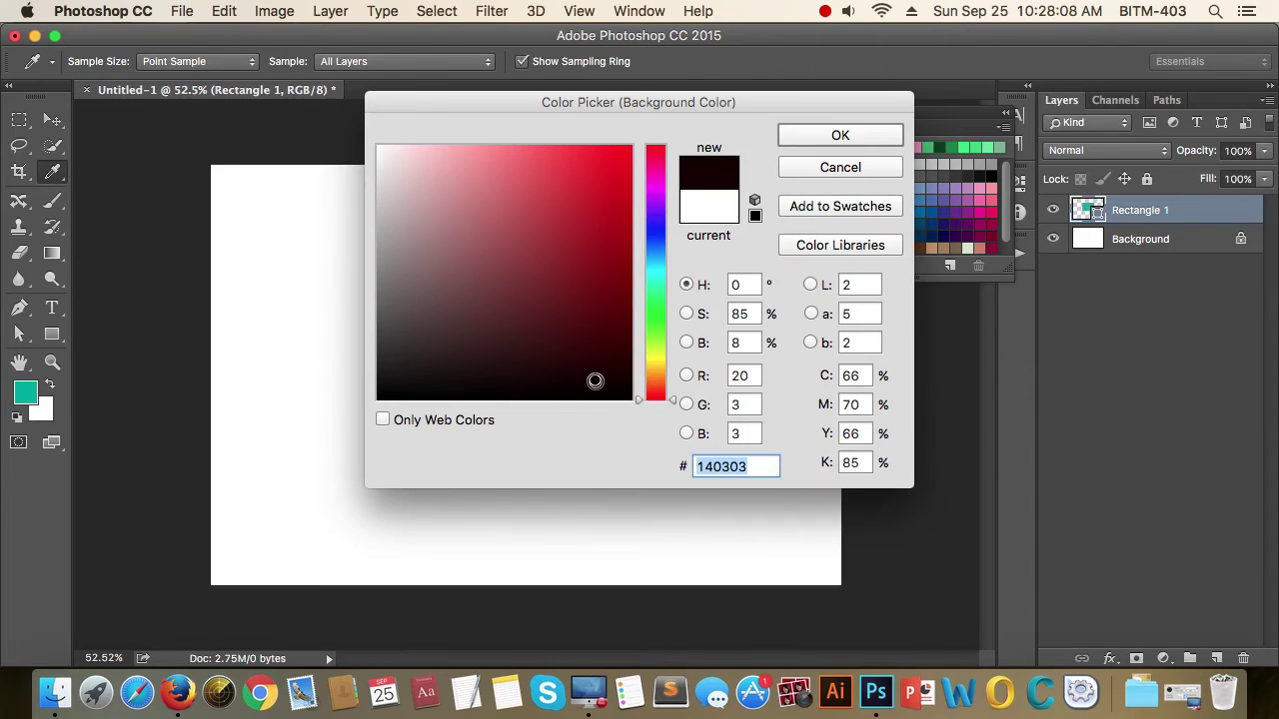
{"action": "left_click", "coordinate": [867, 142]}
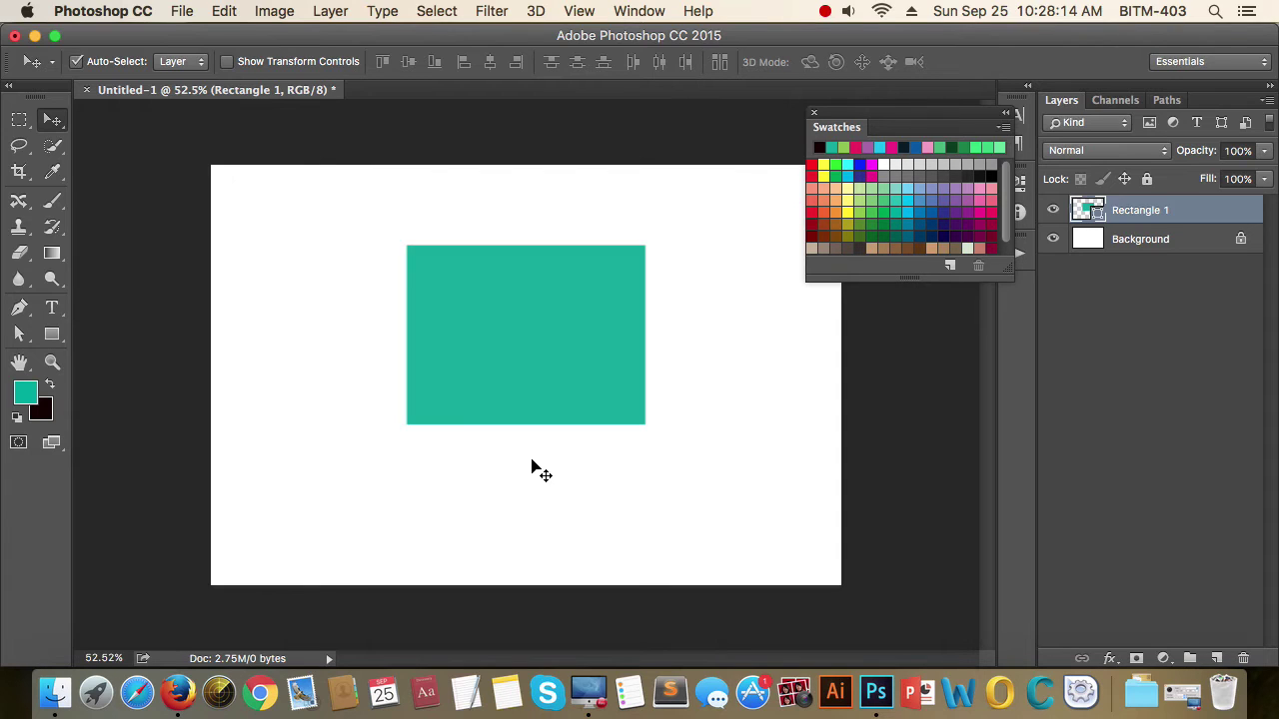
{"action": "key", "text": "super+BackSpace"}
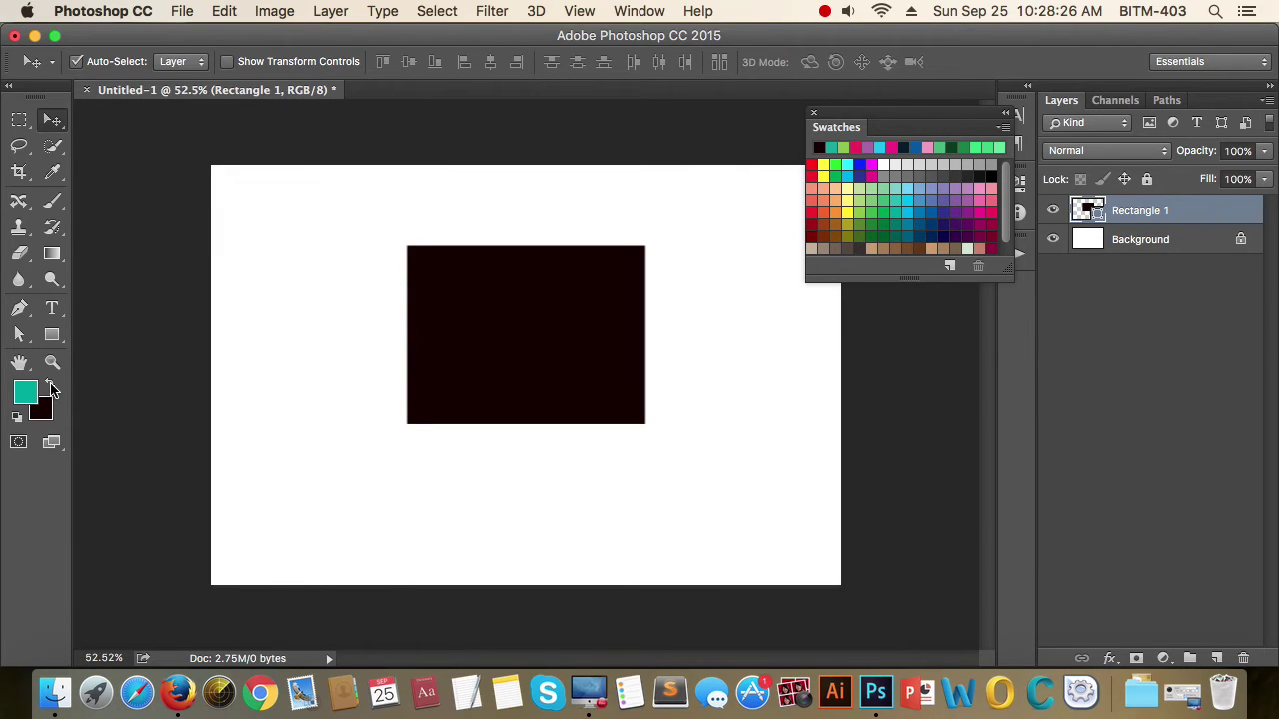
{"action": "left_click", "coordinate": [50, 386]}
Reset the colours to the default black foreground and white background.
{"action": "left_click", "coordinate": [50, 385]}
{"action": "left_click", "coordinate": [50, 385]}
{"action": "left_click", "coordinate": [50, 385]}
{"action": "left_click", "coordinate": [49, 386]}
{"action": "left_click", "coordinate": [50, 386]}
{"action": "left_click", "coordinate": [50, 385]}
{"action": "left_click", "coordinate": [50, 385]}
{"action": "left_click", "coordinate": [50, 386]}
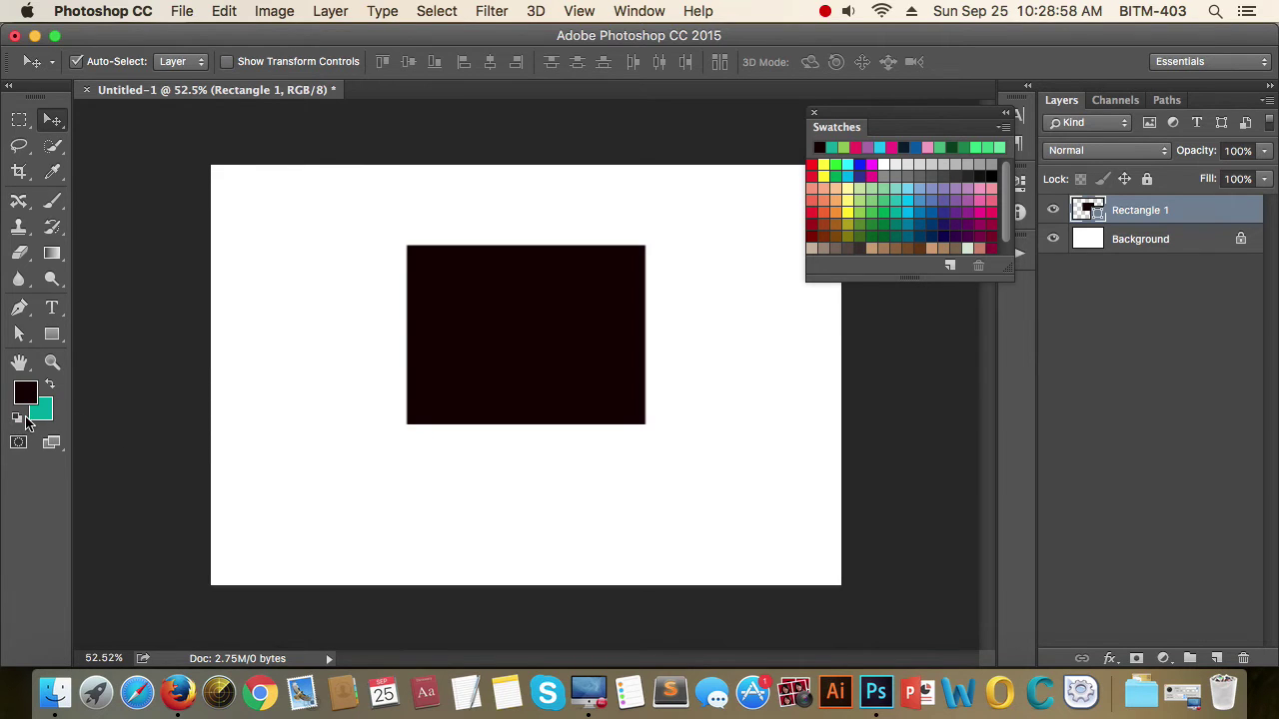
{"action": "left_click", "coordinate": [16, 420]}
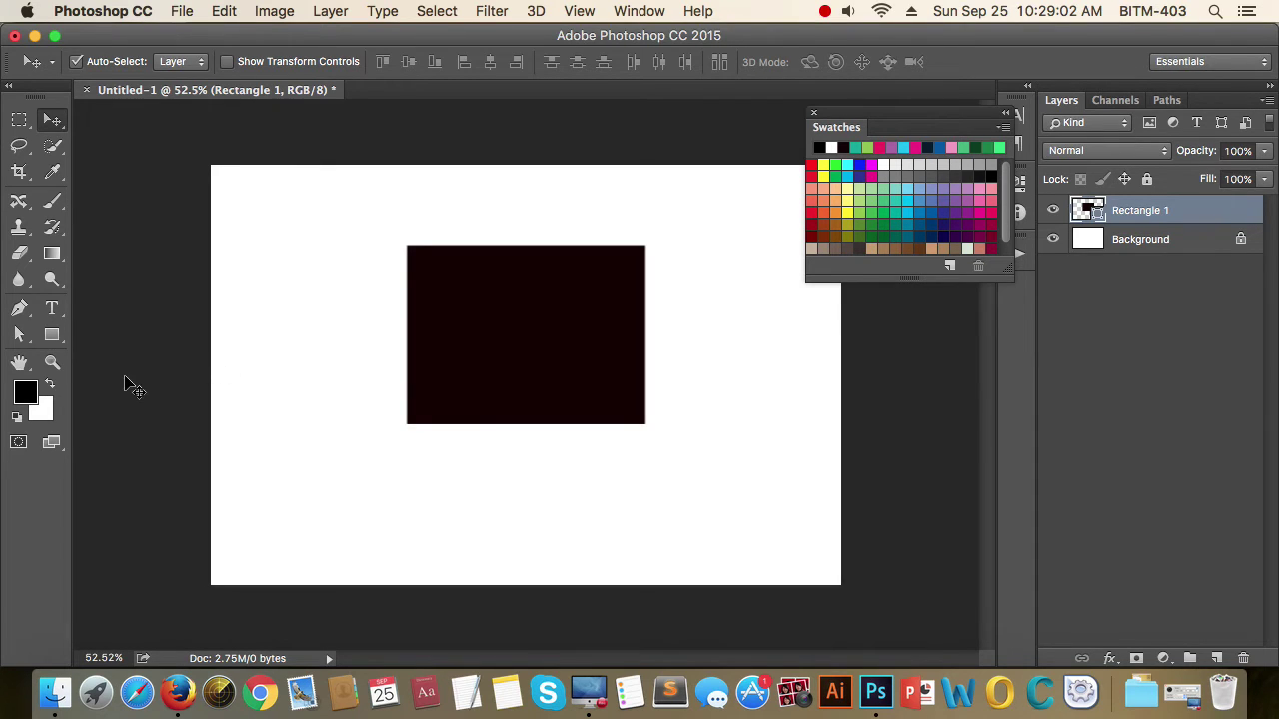
Move the dark rectangle left and up on the canvas.
{"action": "left_click", "coordinate": [291, 348]}
{"action": "left_click_drag", "start_coordinate": [552, 347], "coordinate": [433, 325]}
{"action": "left_click_drag", "start_coordinate": [373, 292], "coordinate": [418, 305]}
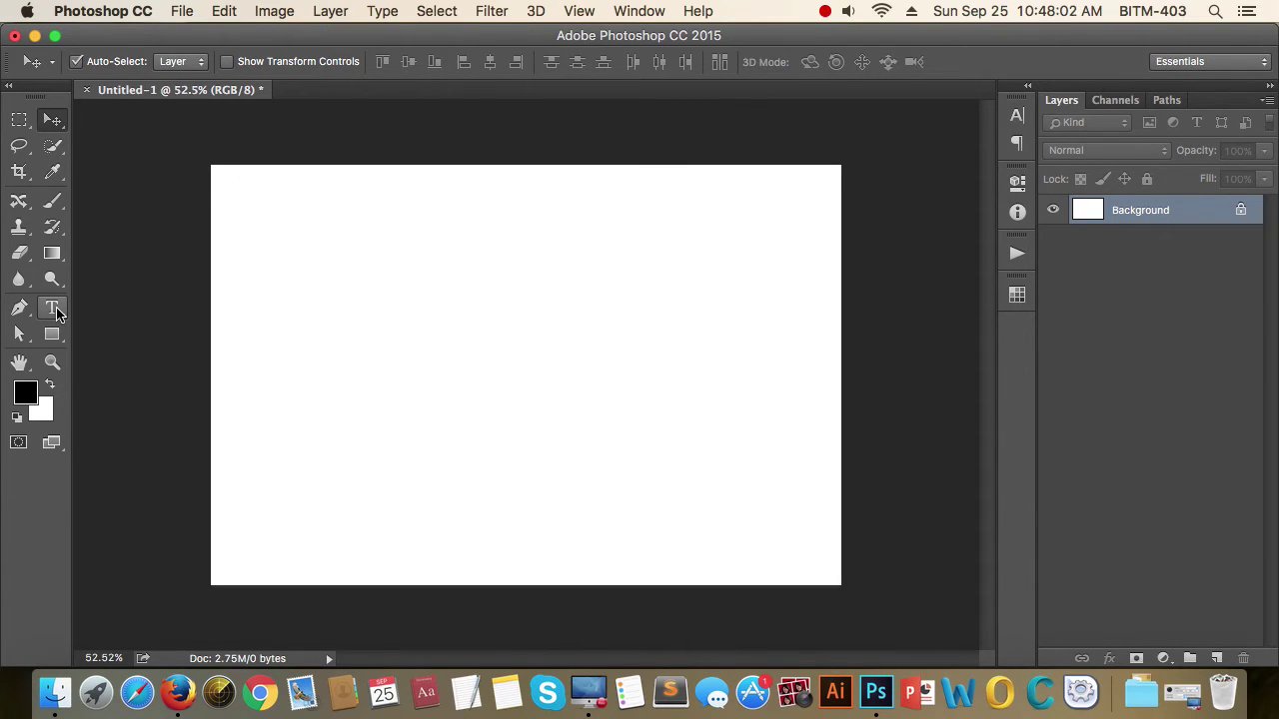
Add a horizontal line of placeholder characters on the canvas.
{"action": "left_click", "coordinate": [54, 313]}
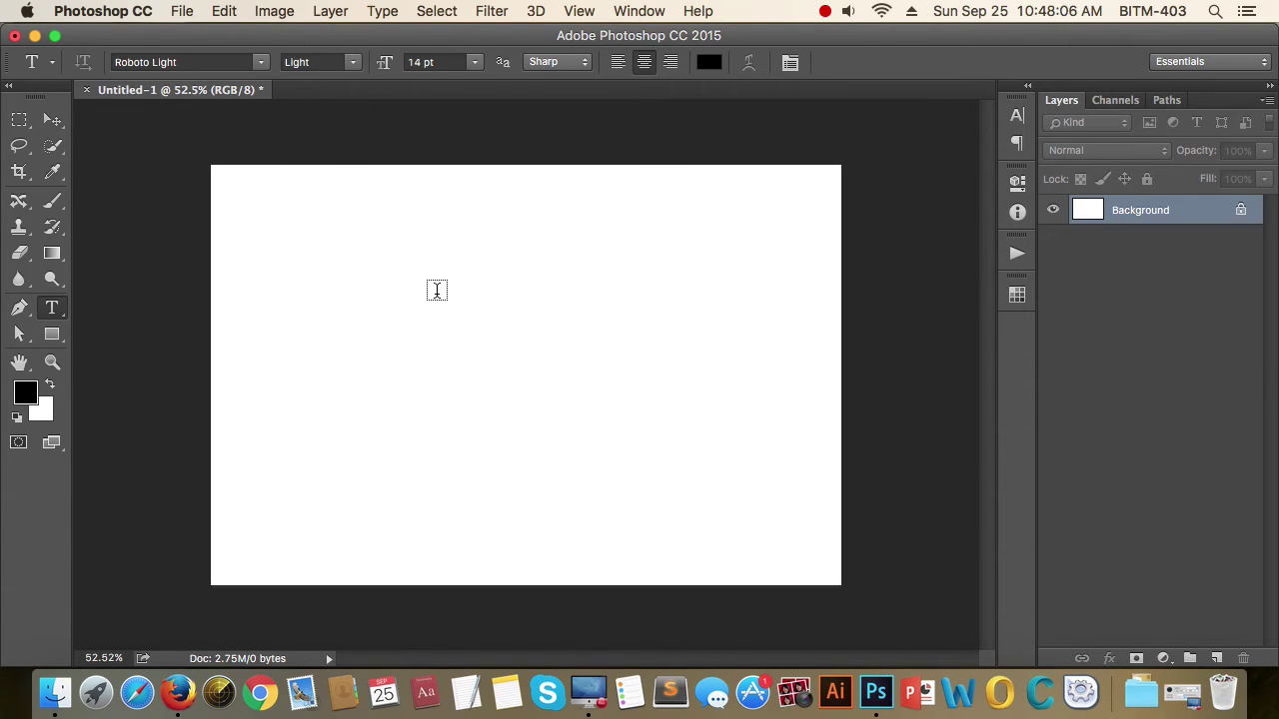
{"action": "left_click", "coordinate": [437, 291]}
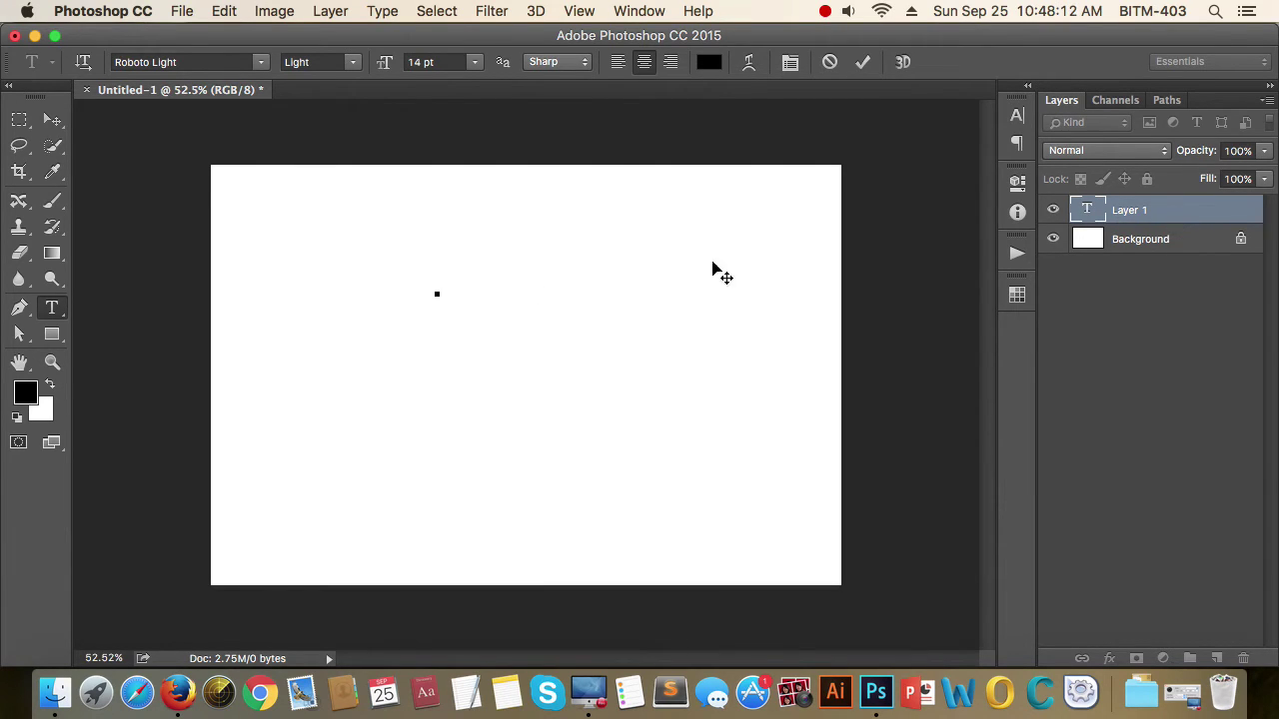
{"action": "type", "text": "dfkgjdfkljfds"}
{"action": "type", "text": "jgfdkjgfdsfdkljdfkdfdfkj"}
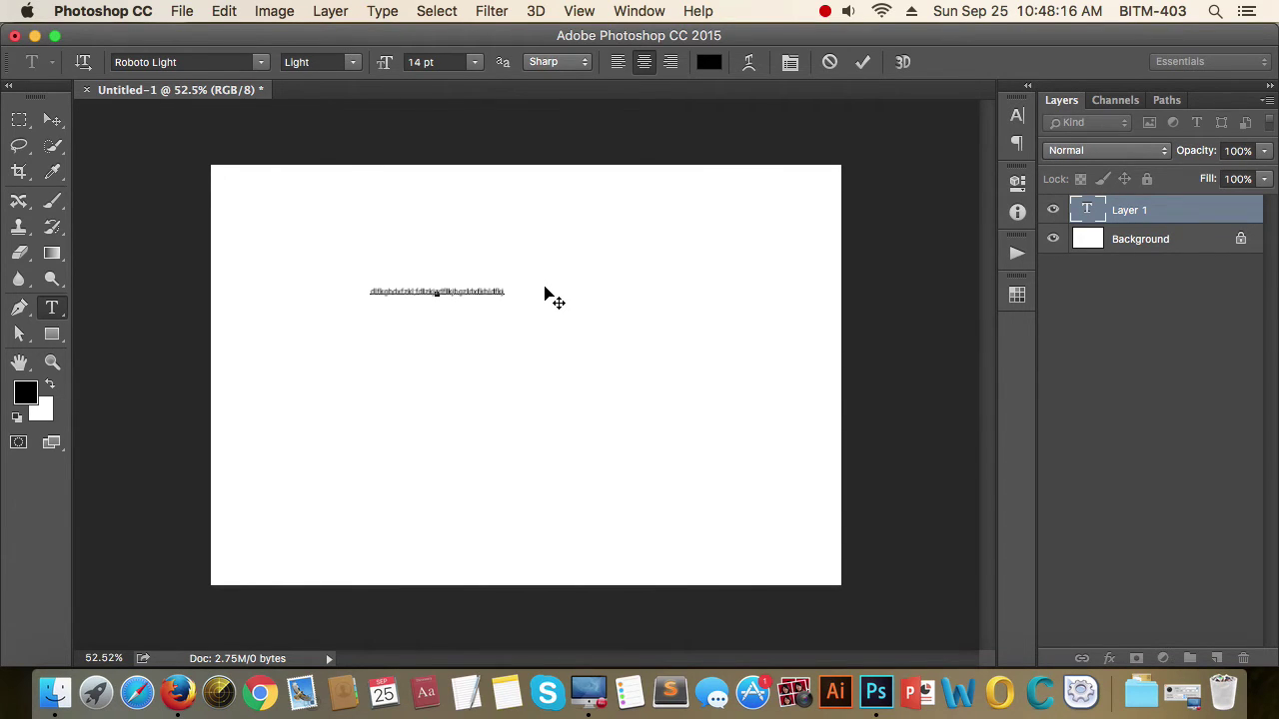
Make the whole text line left-aligned at 36 pt and commit it.
{"action": "key", "text": "super+a"}
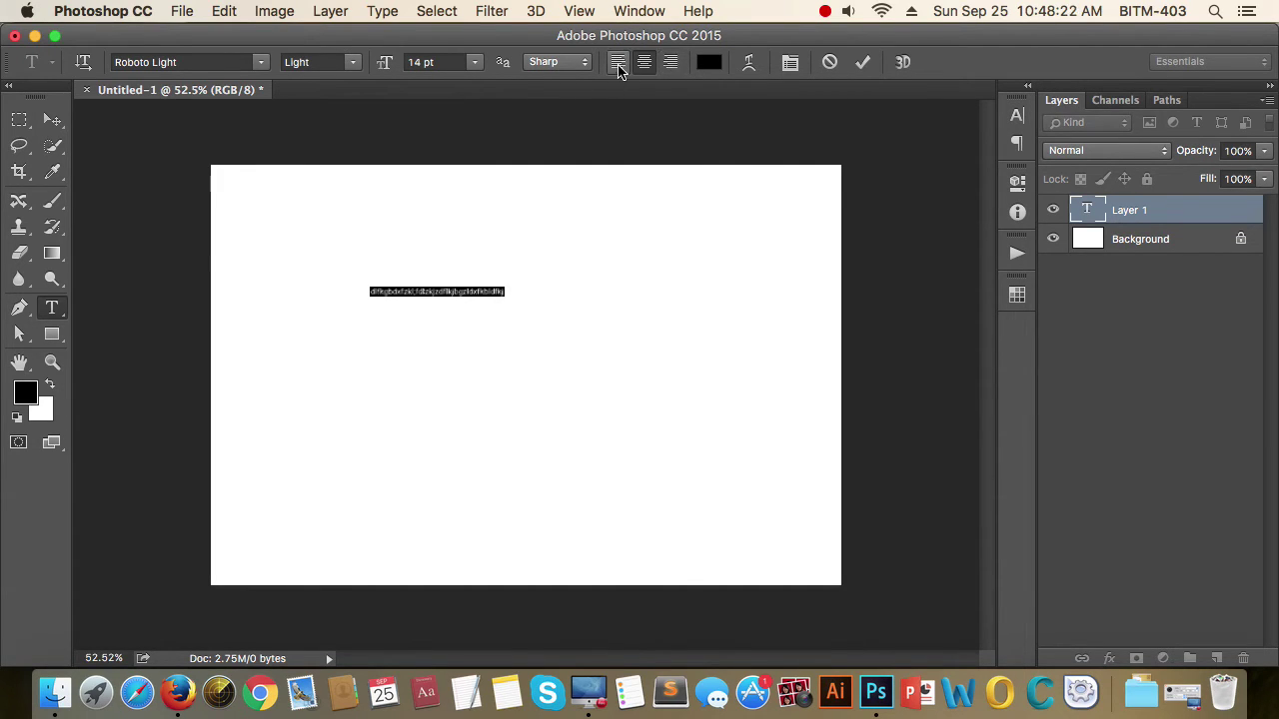
{"action": "left_click", "coordinate": [619, 64]}
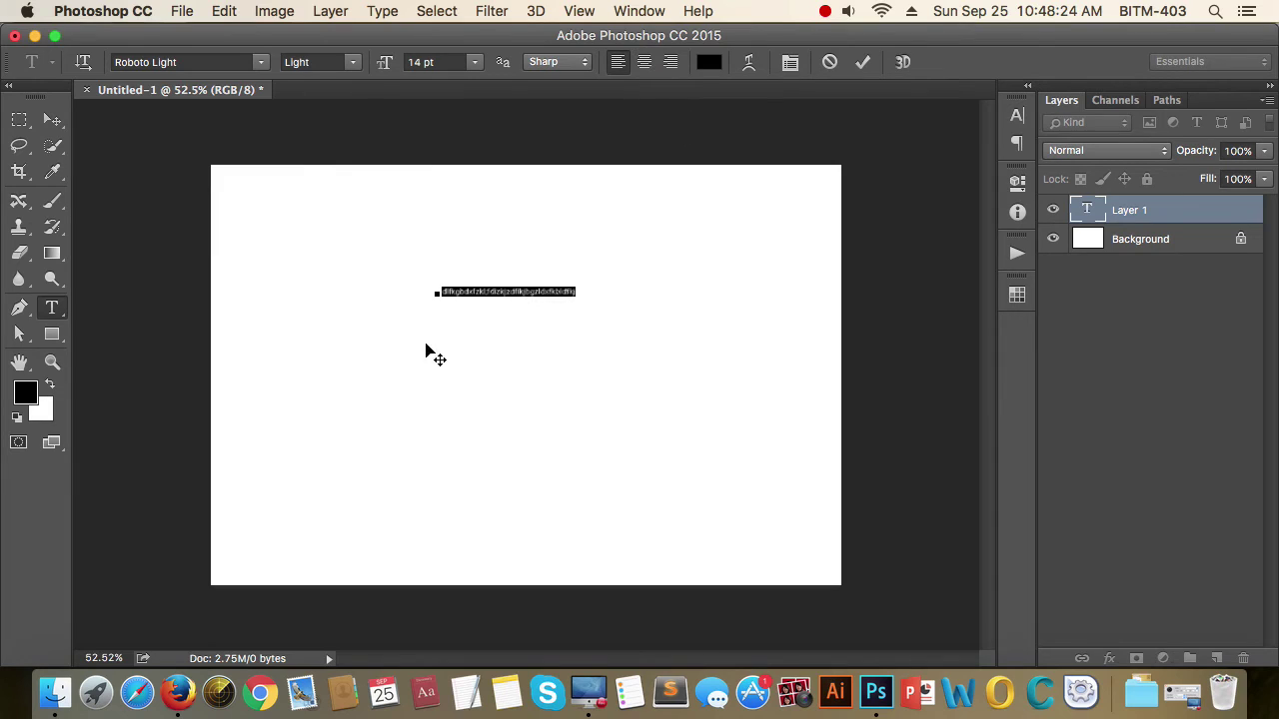
{"action": "left_click", "coordinate": [448, 63]}
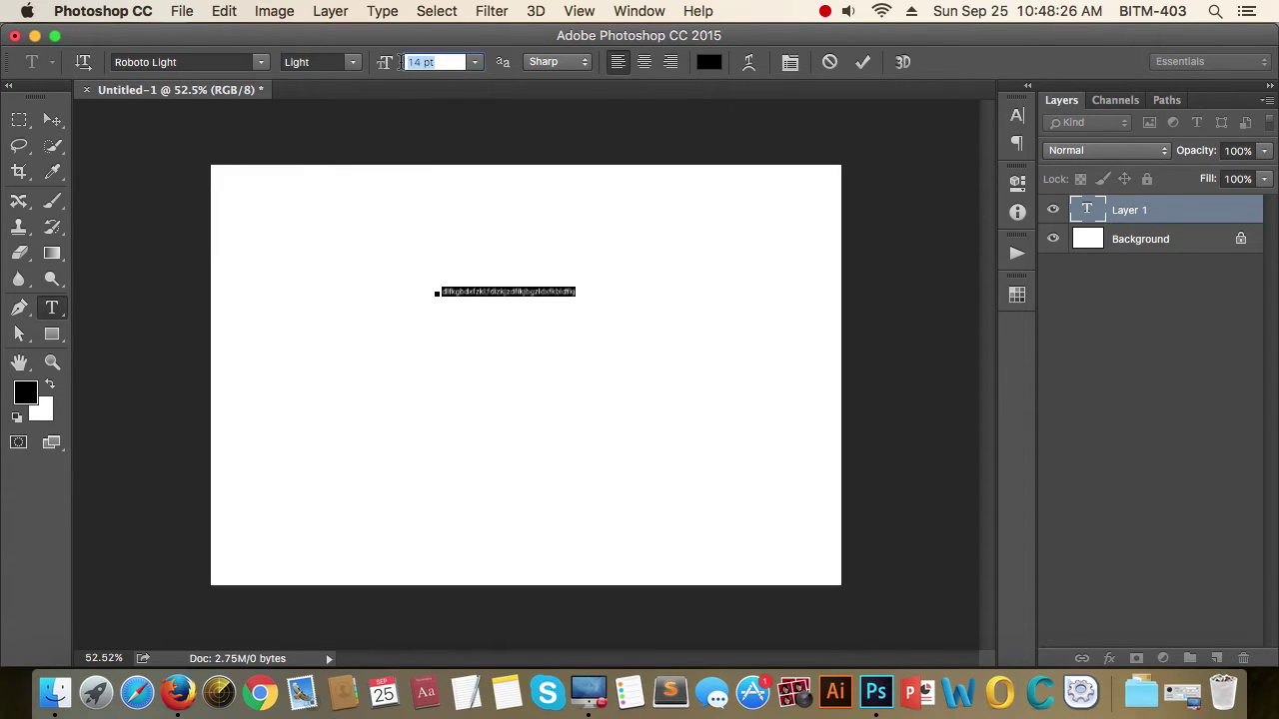
{"action": "type", "text": "36"}
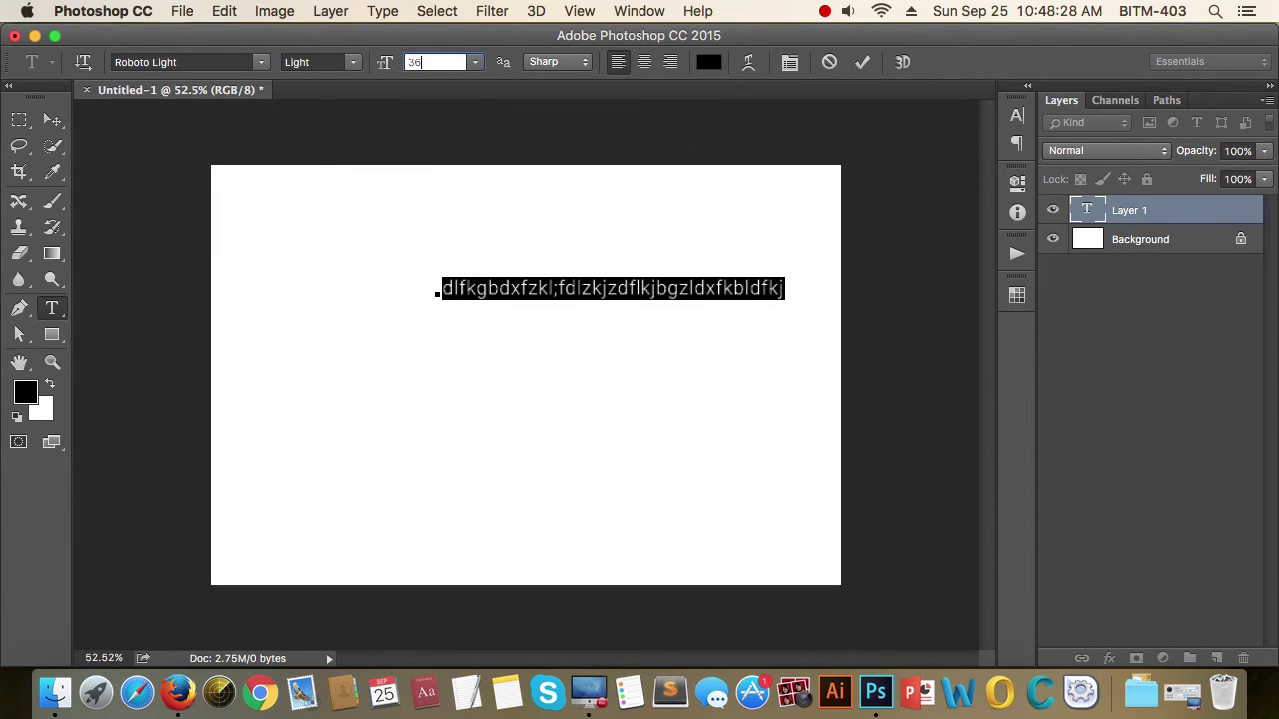
{"action": "left_click", "coordinate": [486, 290]}
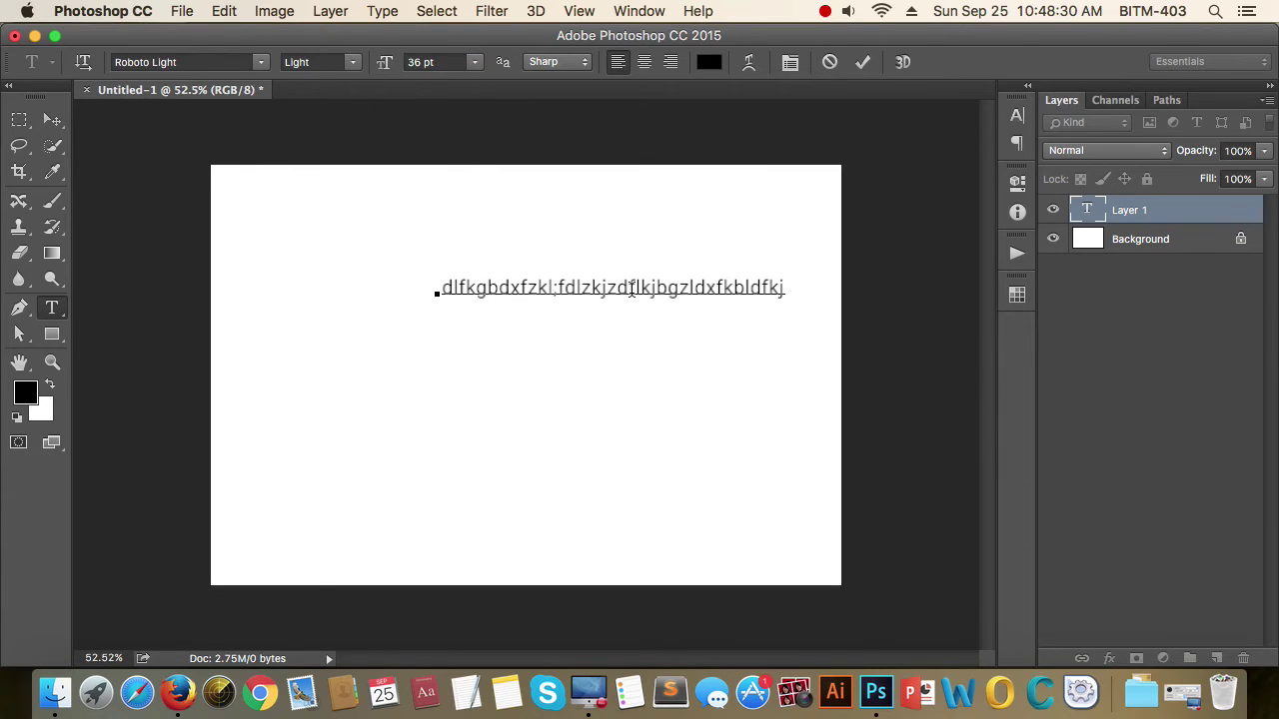
{"action": "left_click", "coordinate": [18, 122]}
Move the text line left and up toward the top of the canvas.
{"action": "left_click", "coordinate": [52, 120]}
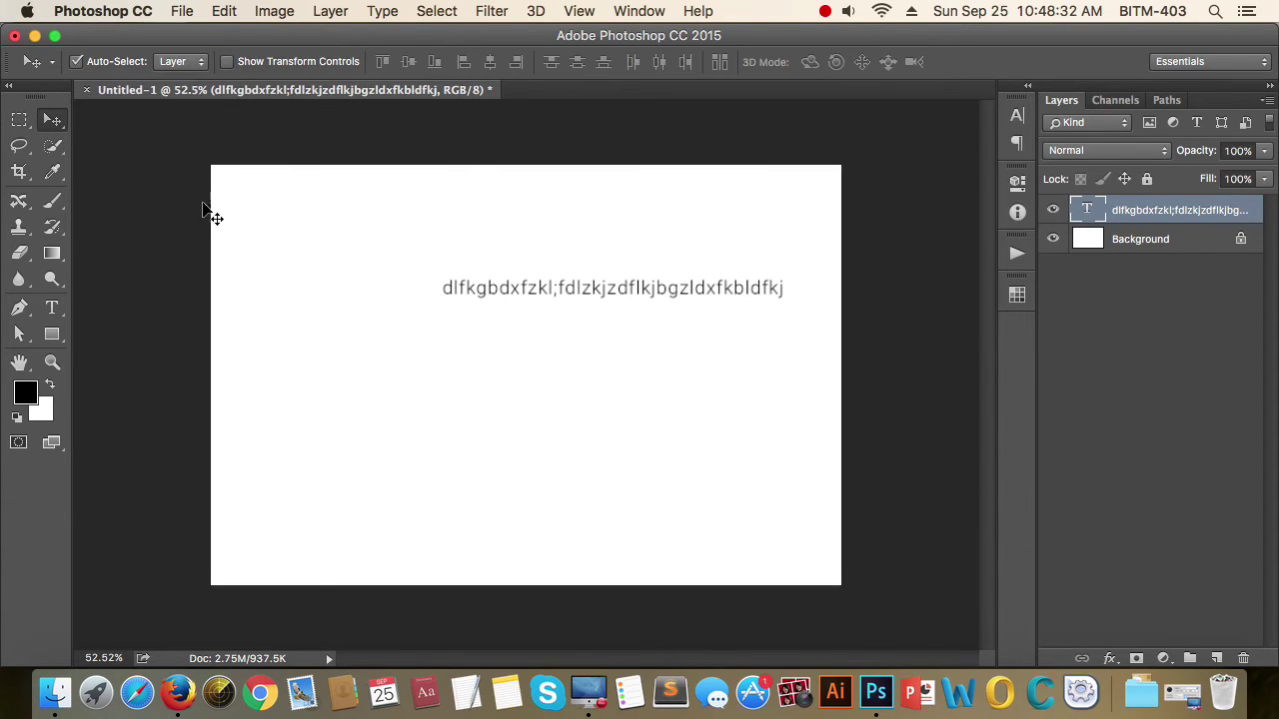
{"action": "left_click_drag", "start_coordinate": [530, 297], "coordinate": [447, 291]}
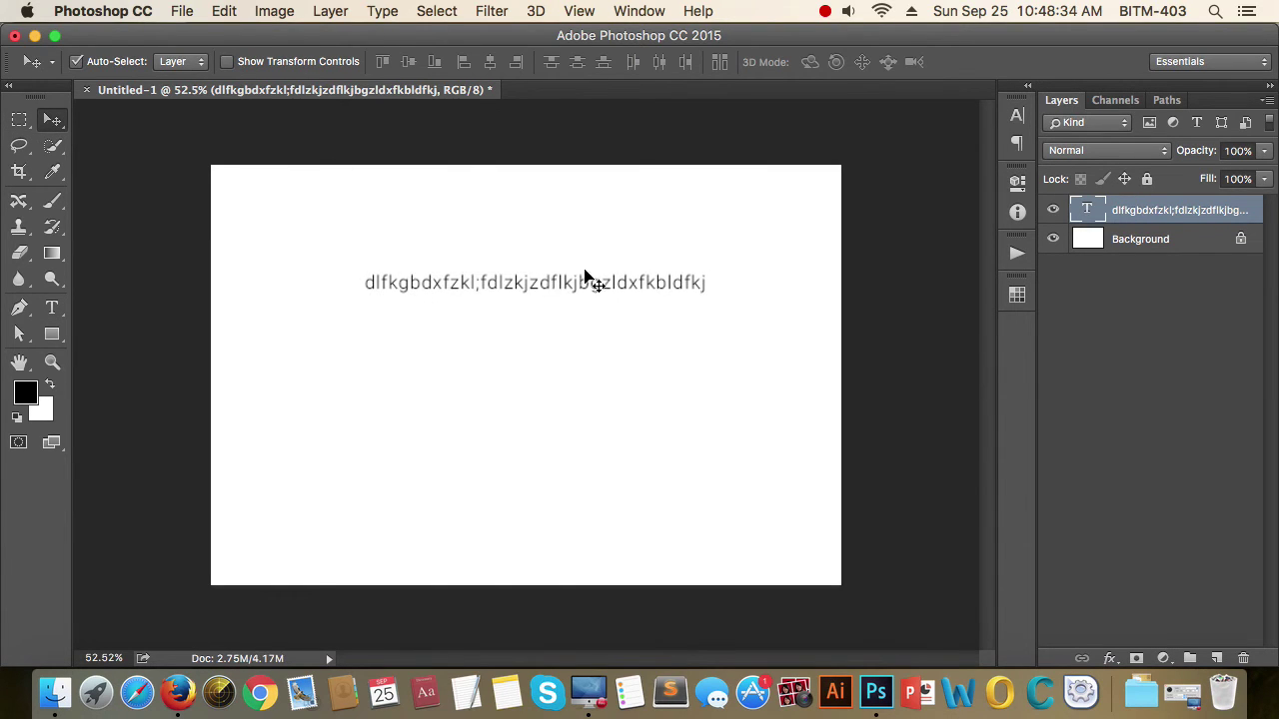
{"action": "mouse_move", "coordinate": [574, 290]}
{"action": "left_mouse_down"}
{"action": "mouse_move", "coordinate": [585, 227]}
{"action": "mouse_move", "coordinate": [573, 253]}
{"action": "mouse_move", "coordinate": [583, 260]}
{"action": "left_mouse_up"}
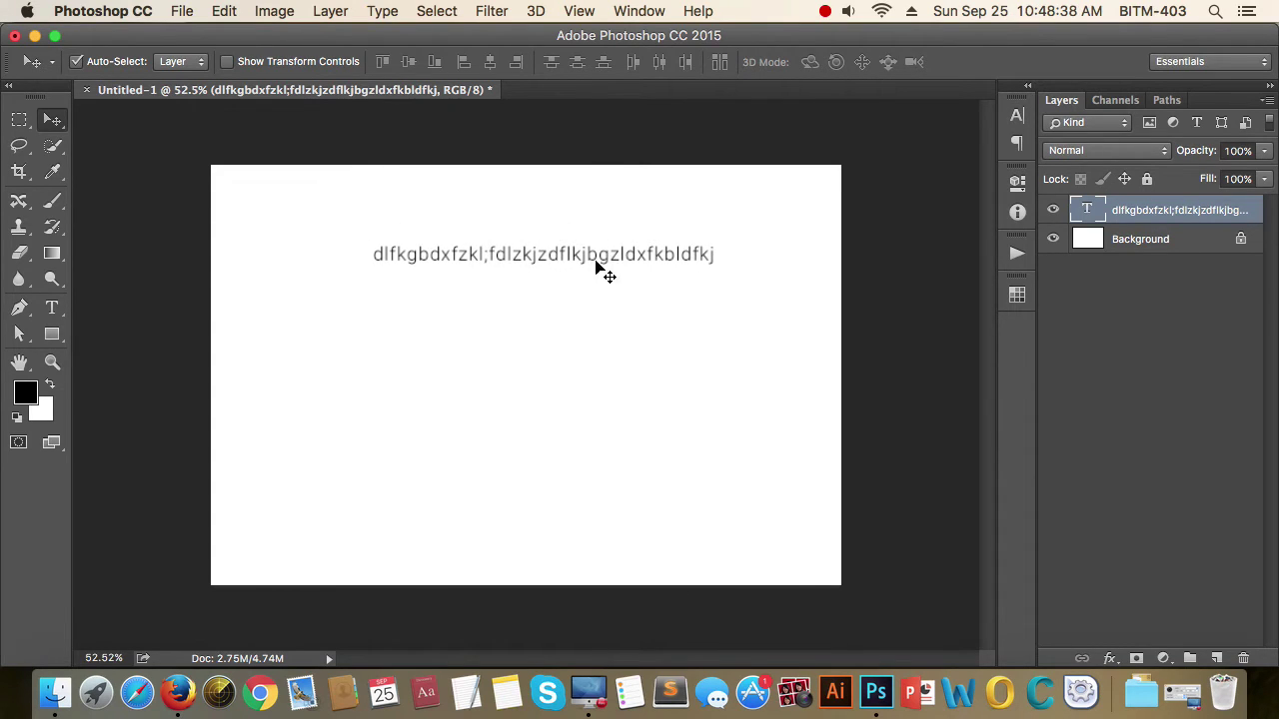
Reopen the text line and review its Character and Paragraph settings.
{"action": "double_click", "coordinate": [532, 256]}
{"action": "key", "text": "super+a"}
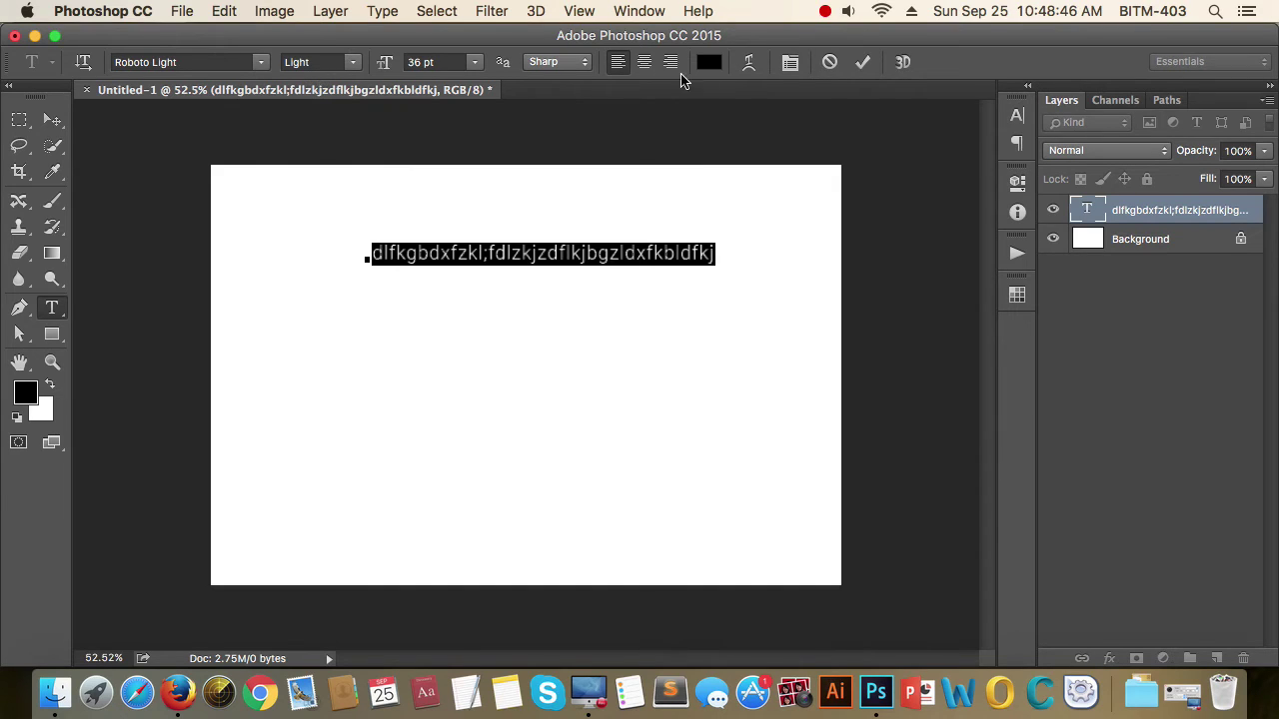
{"action": "left_click", "coordinate": [789, 63]}
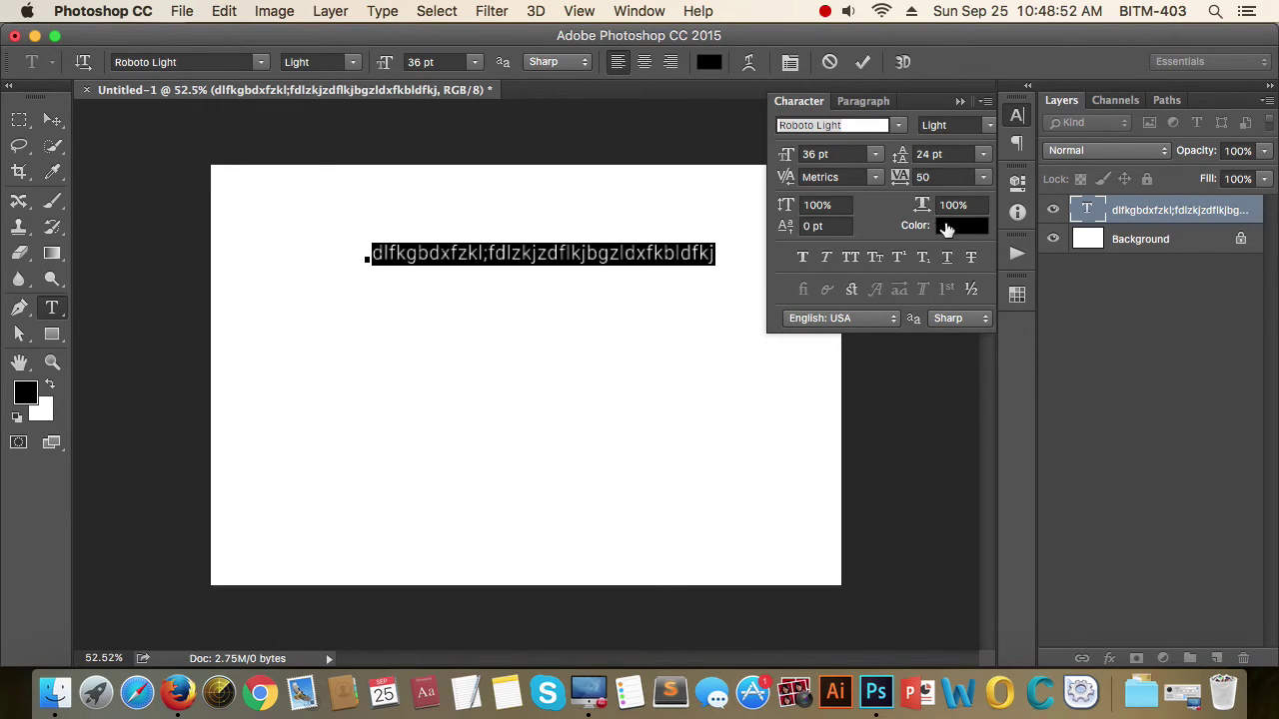
{"action": "left_click", "coordinate": [877, 104]}
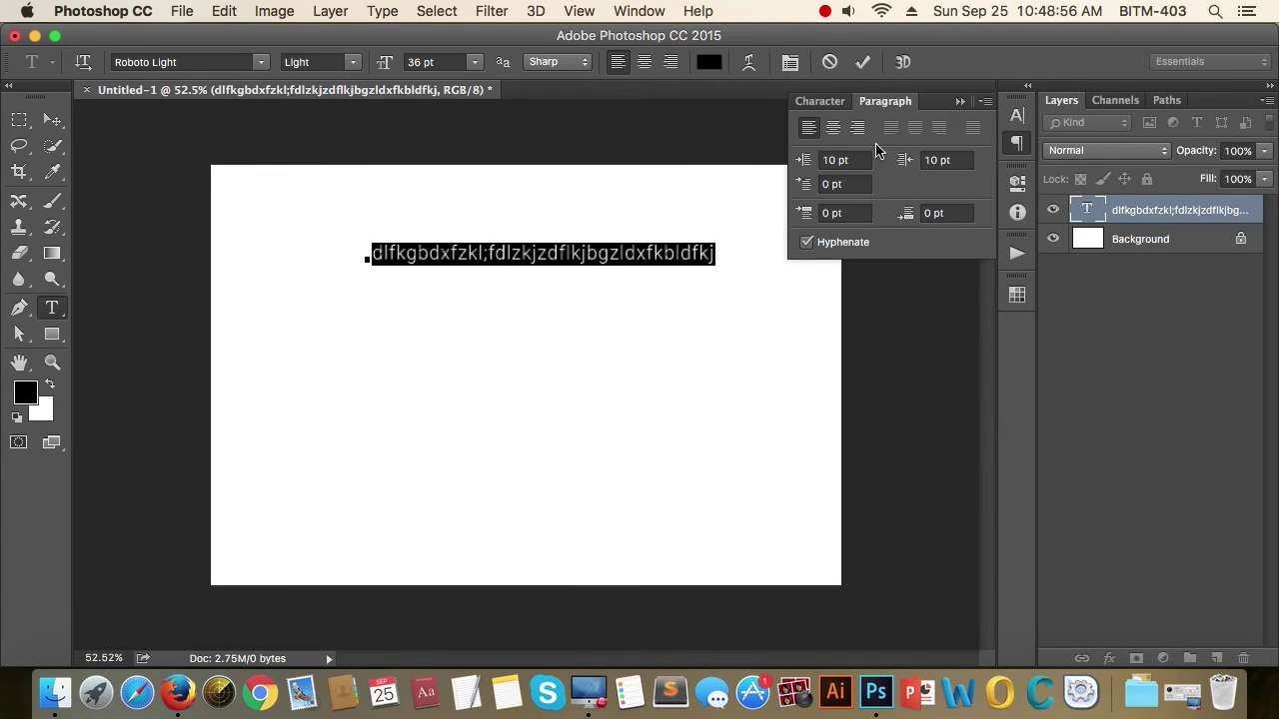
{"action": "left_click", "coordinate": [819, 101]}
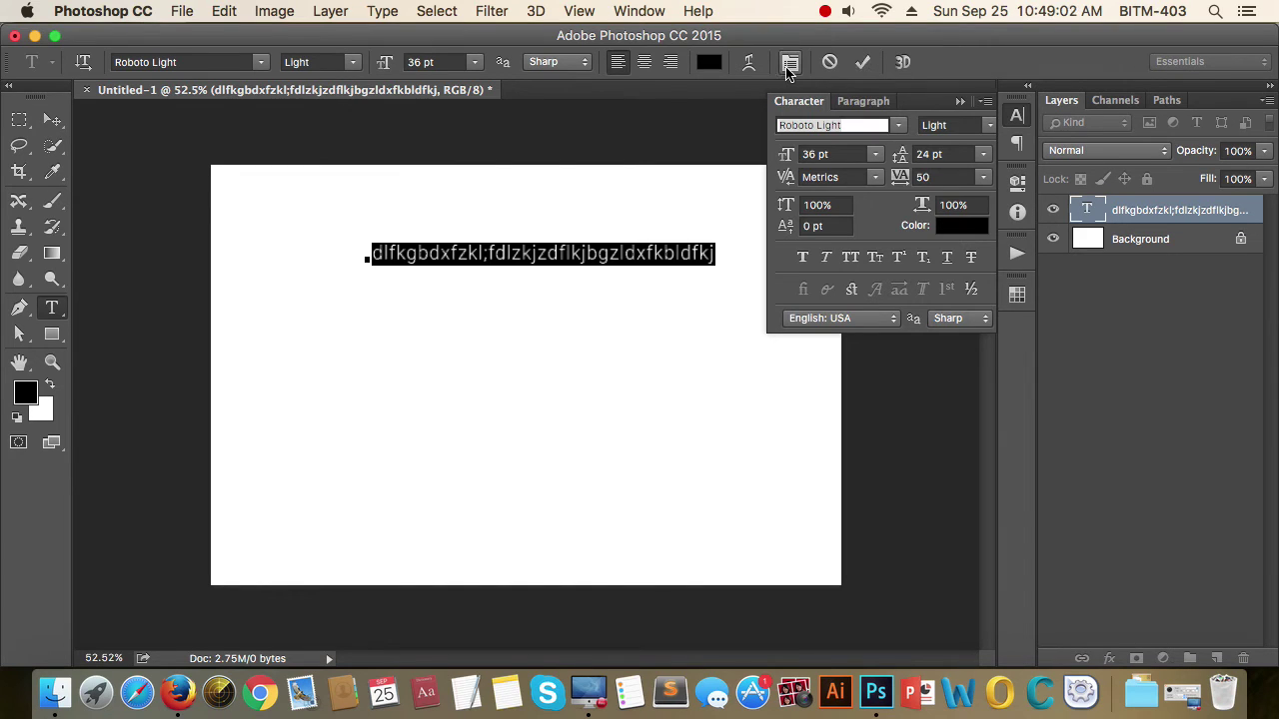
{"action": "left_click", "coordinate": [788, 64]}
{"action": "left_click", "coordinate": [788, 64]}
{"action": "left_click", "coordinate": [789, 64]}
Clear the text selection and move the line about 32 px higher.
{"action": "left_click", "coordinate": [479, 252]}
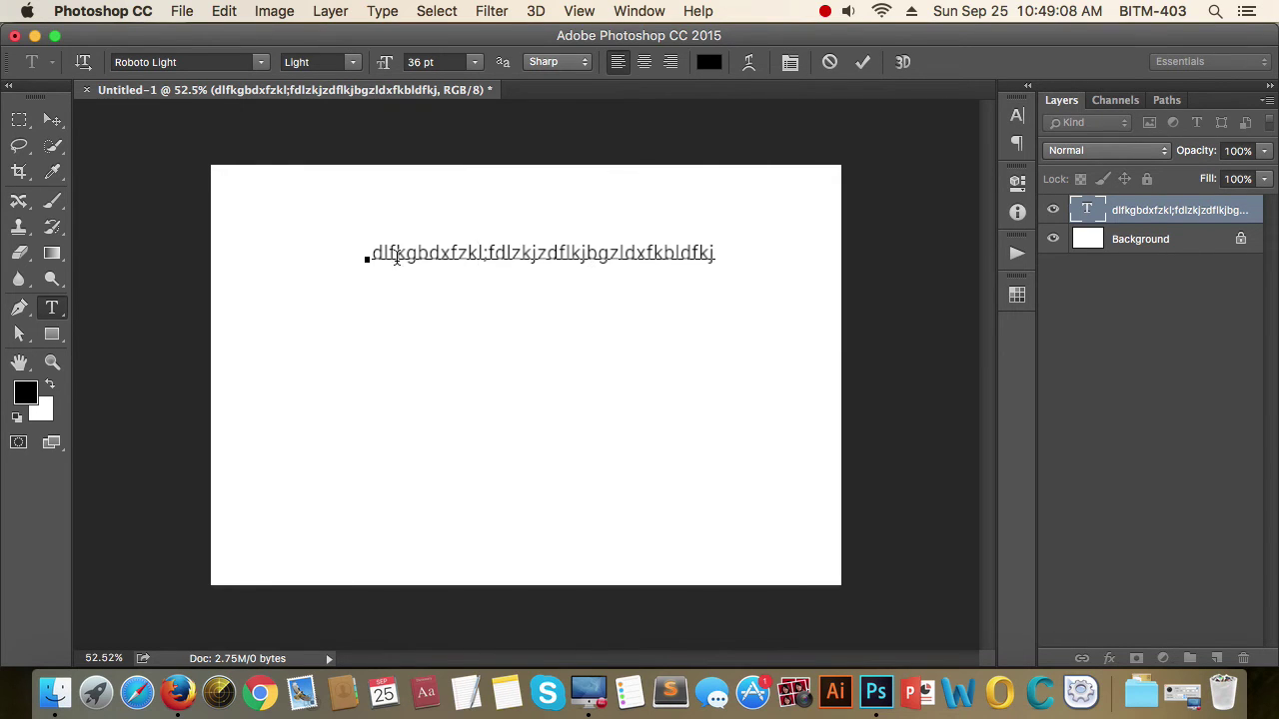
{"action": "left_click_drag", "start_coordinate": [375, 255], "coordinate": [735, 261]}
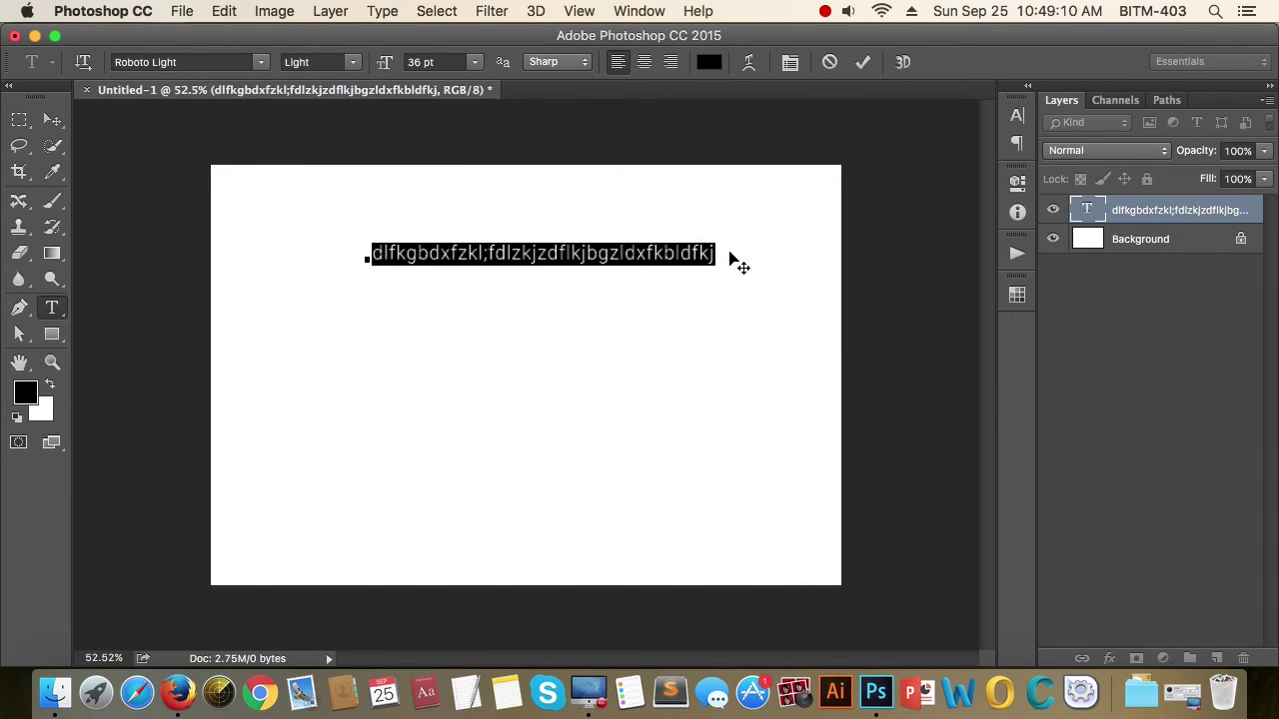
{"action": "left_click", "coordinate": [519, 257]}
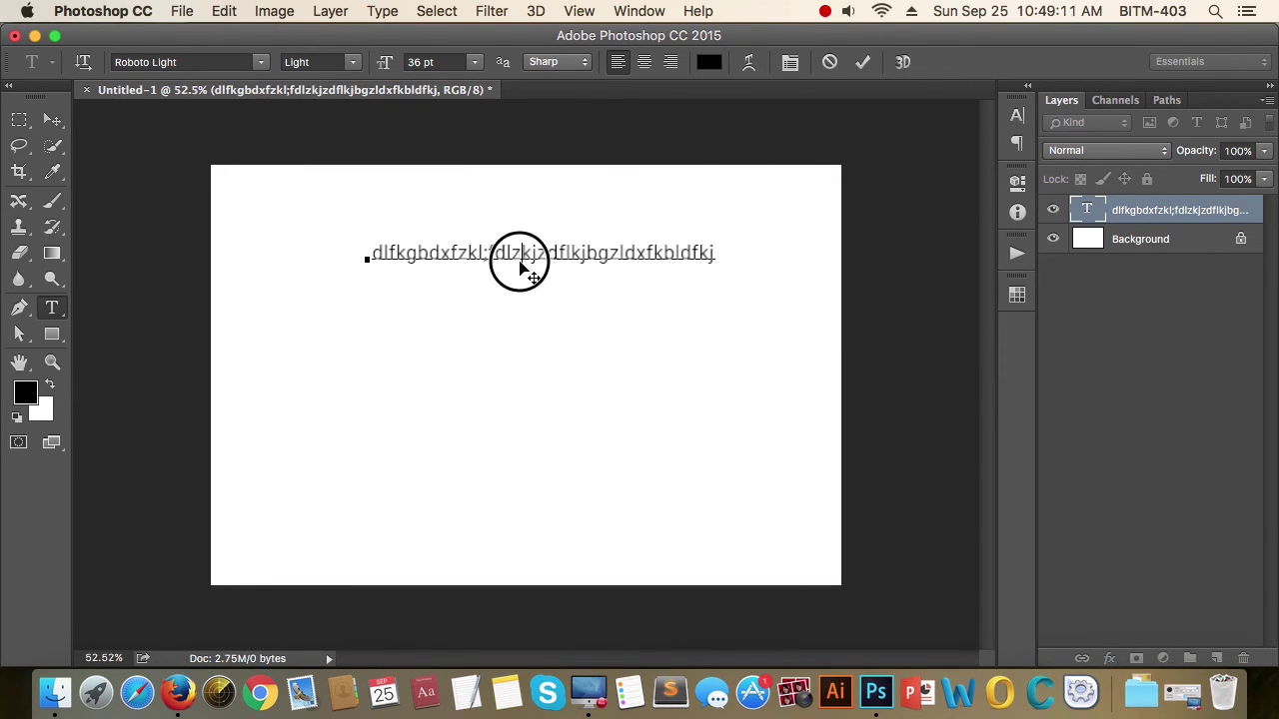
{"action": "left_click", "coordinate": [50, 120]}
{"action": "left_click_drag", "start_coordinate": [499, 258], "coordinate": [495, 223]}
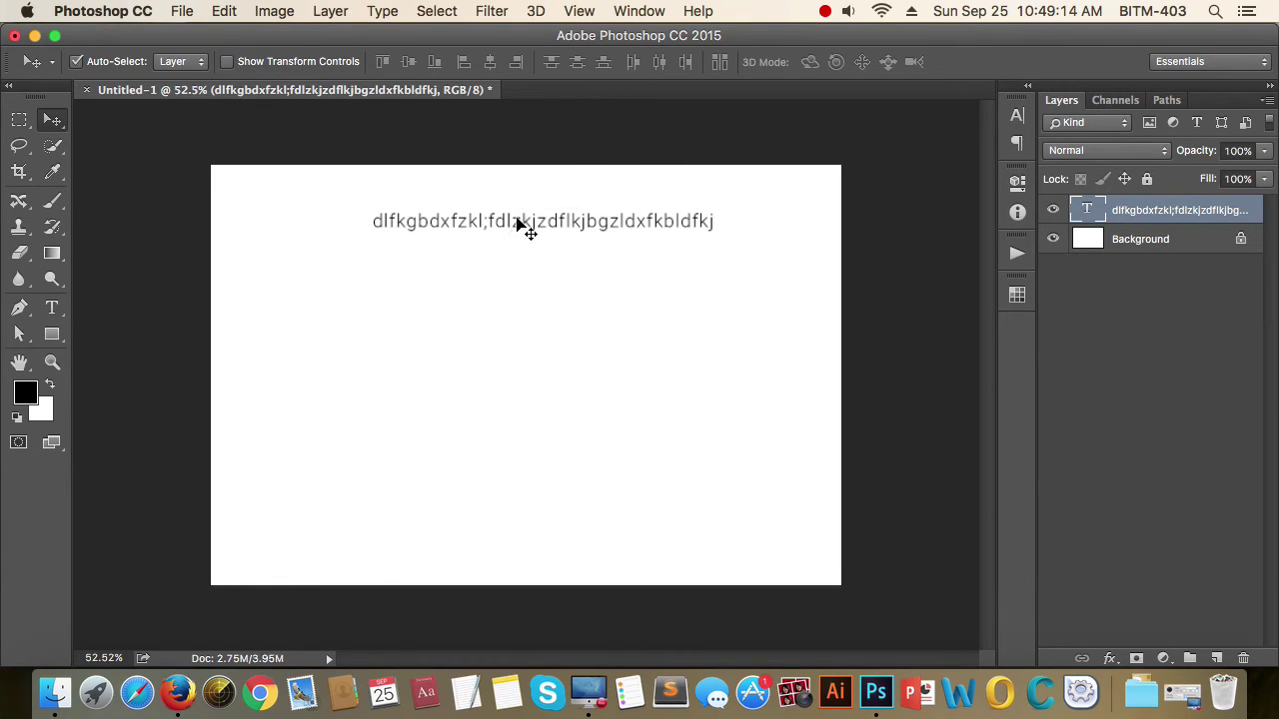
Replace the text line with a paragraph box filled via Type > Paste Lorem Ipsum.
{"action": "key", "text": "Delete"}
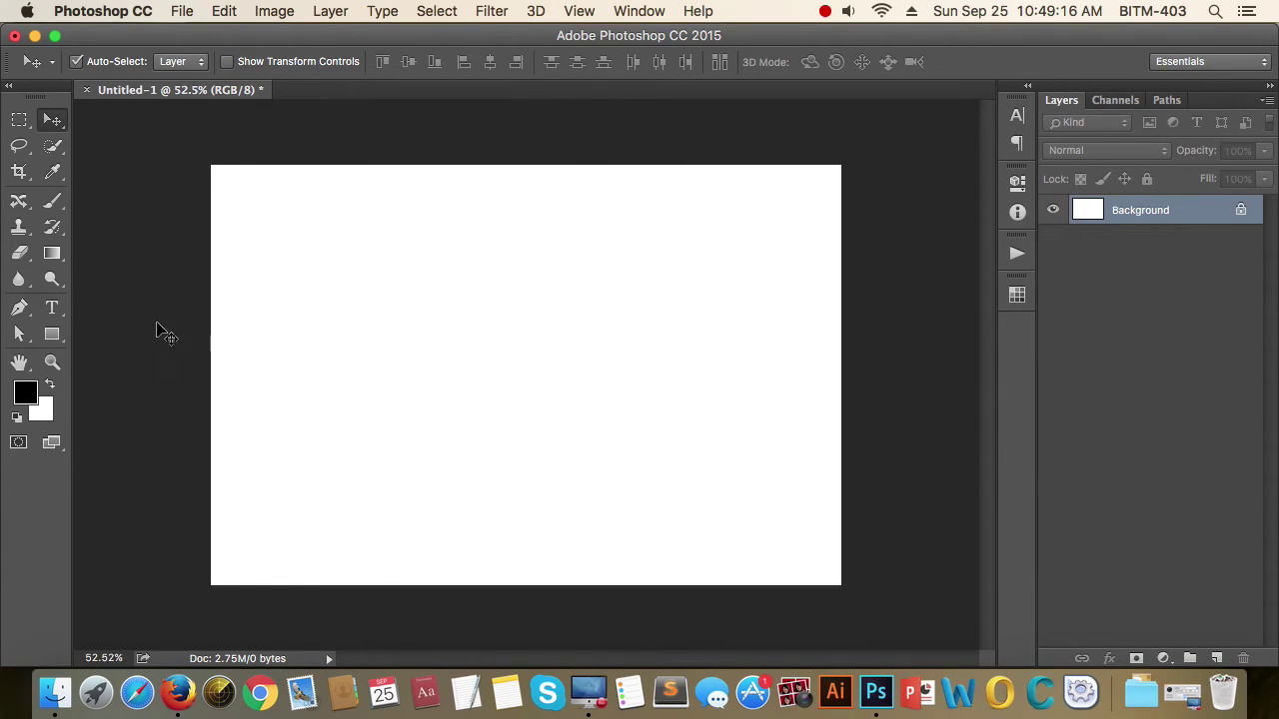
{"action": "left_click", "coordinate": [52, 308]}
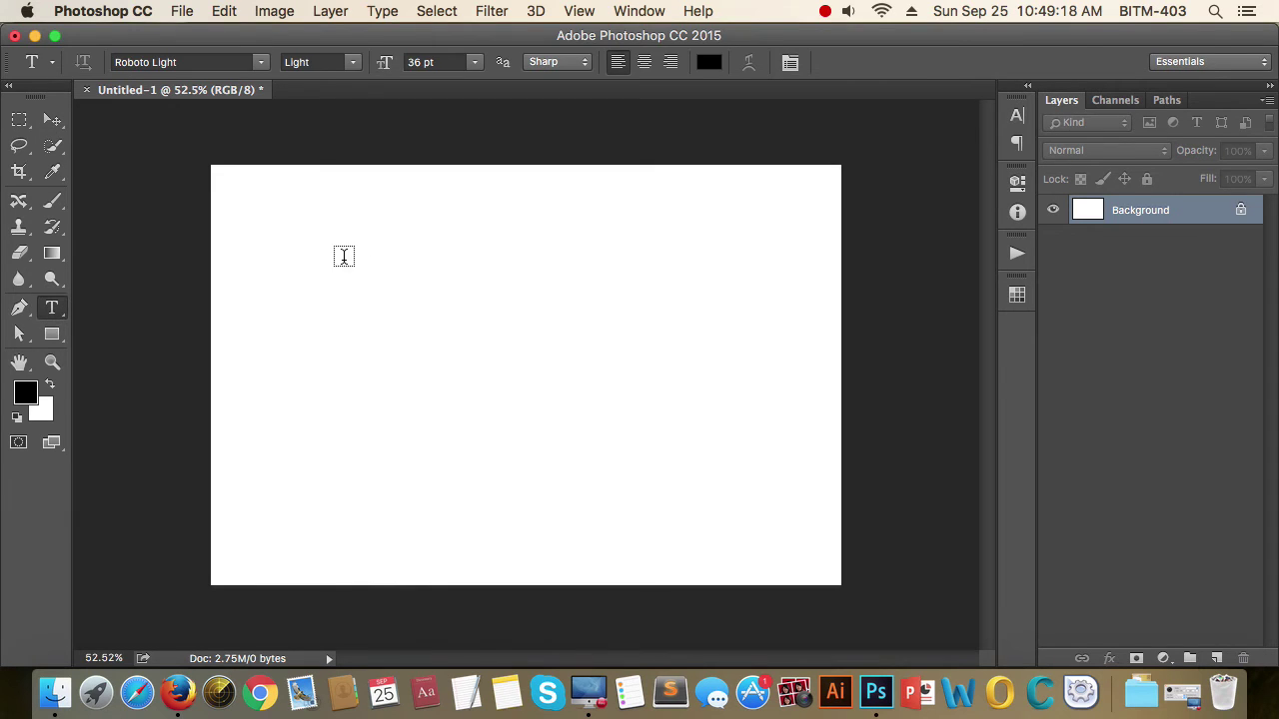
{"action": "left_click_drag", "start_coordinate": [309, 238], "coordinate": [726, 452]}
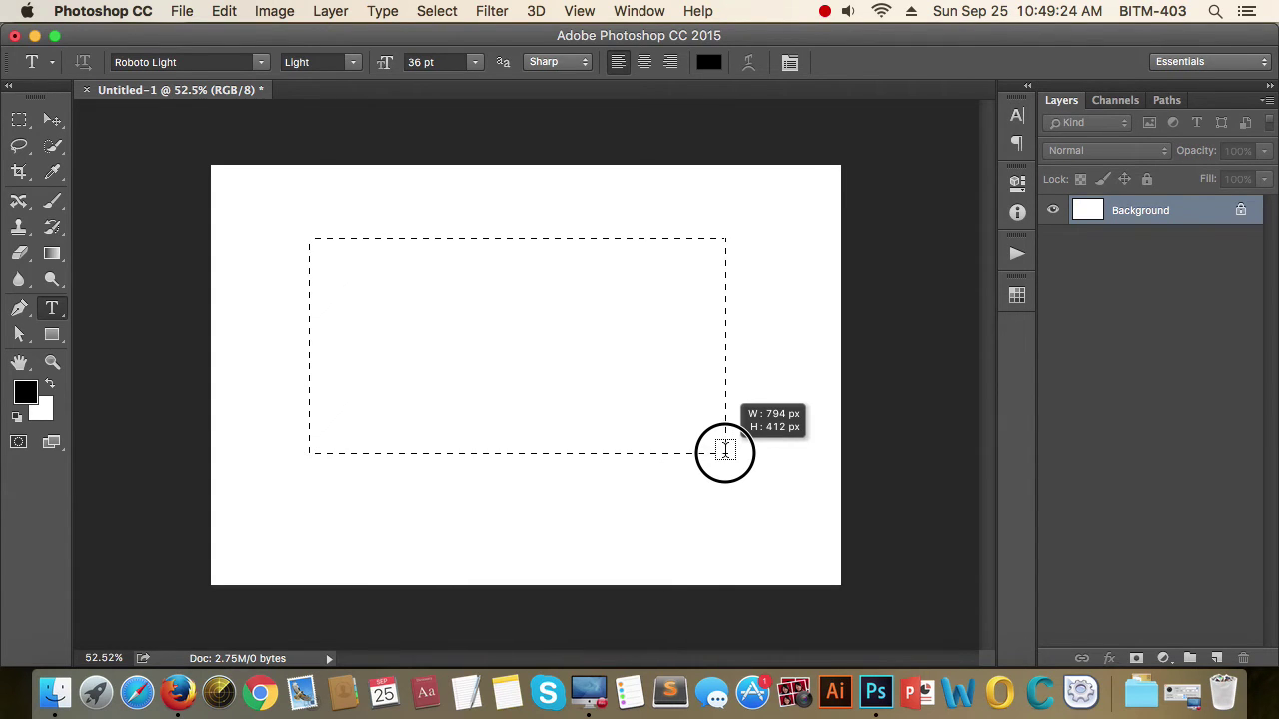
{"action": "left_click_drag", "start_coordinate": [725, 452], "coordinate": [725, 451]}
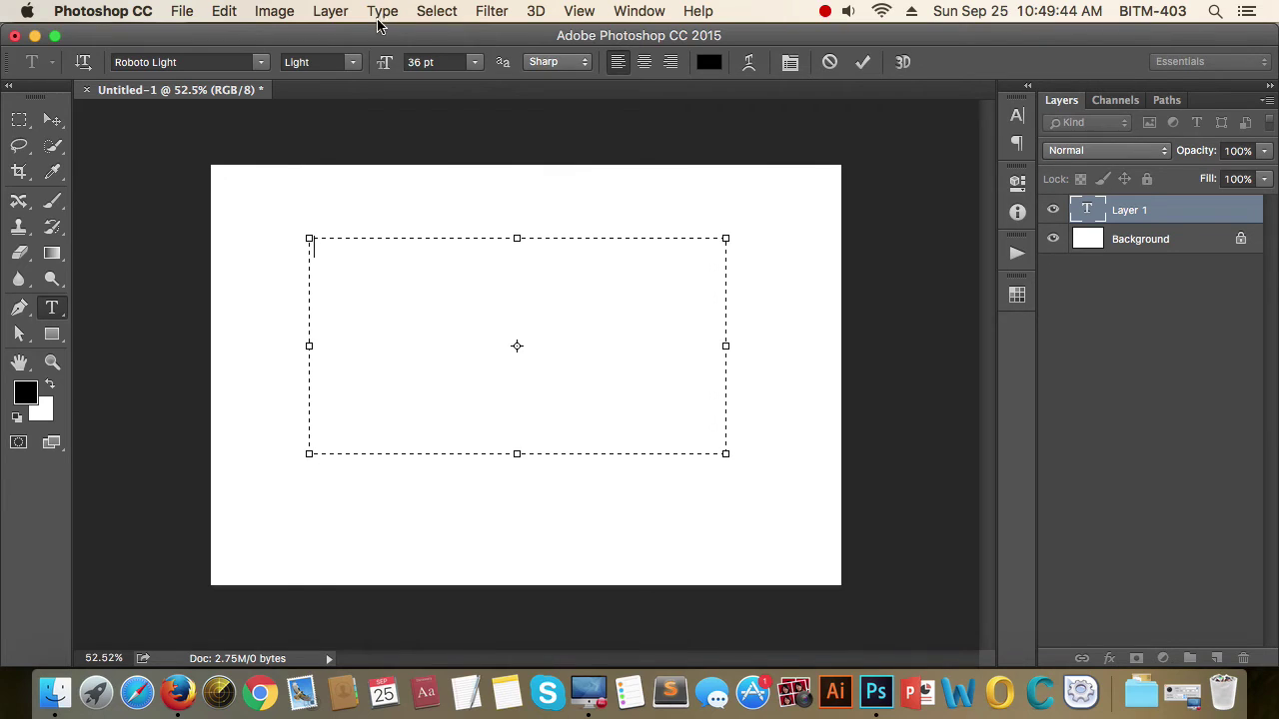
{"action": "left_click", "coordinate": [383, 11]}
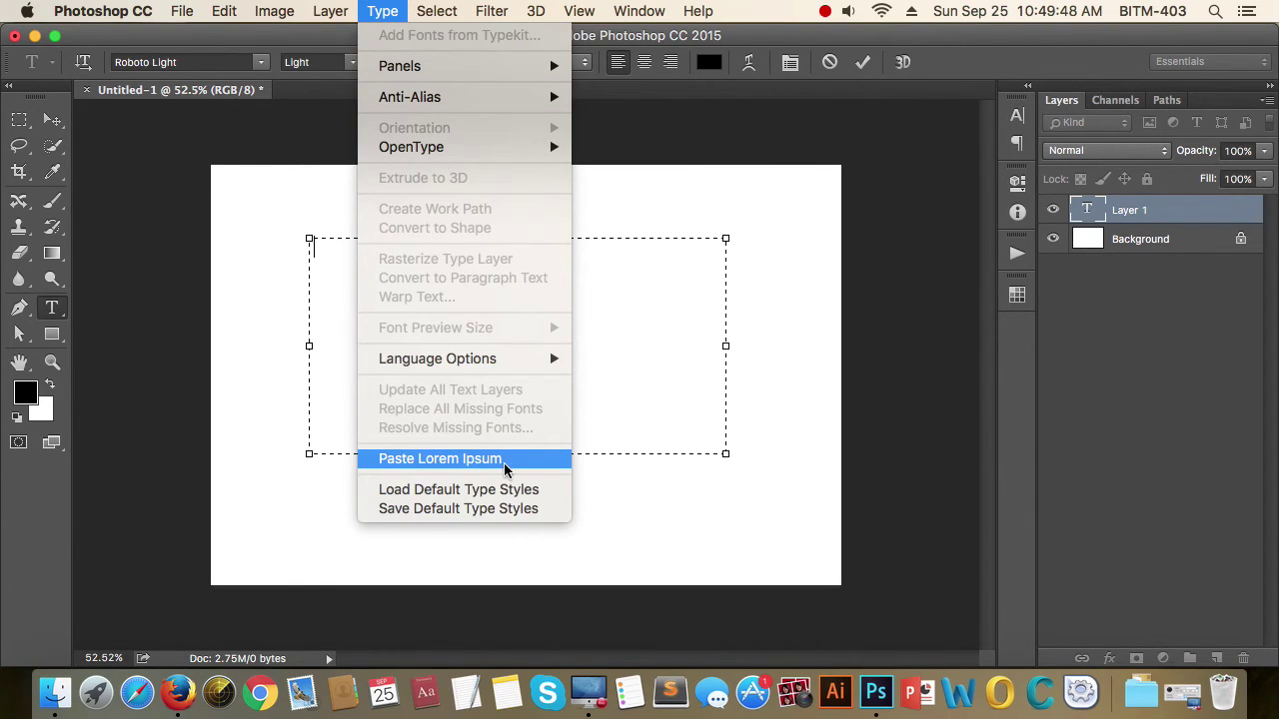
{"action": "left_click", "coordinate": [451, 464]}
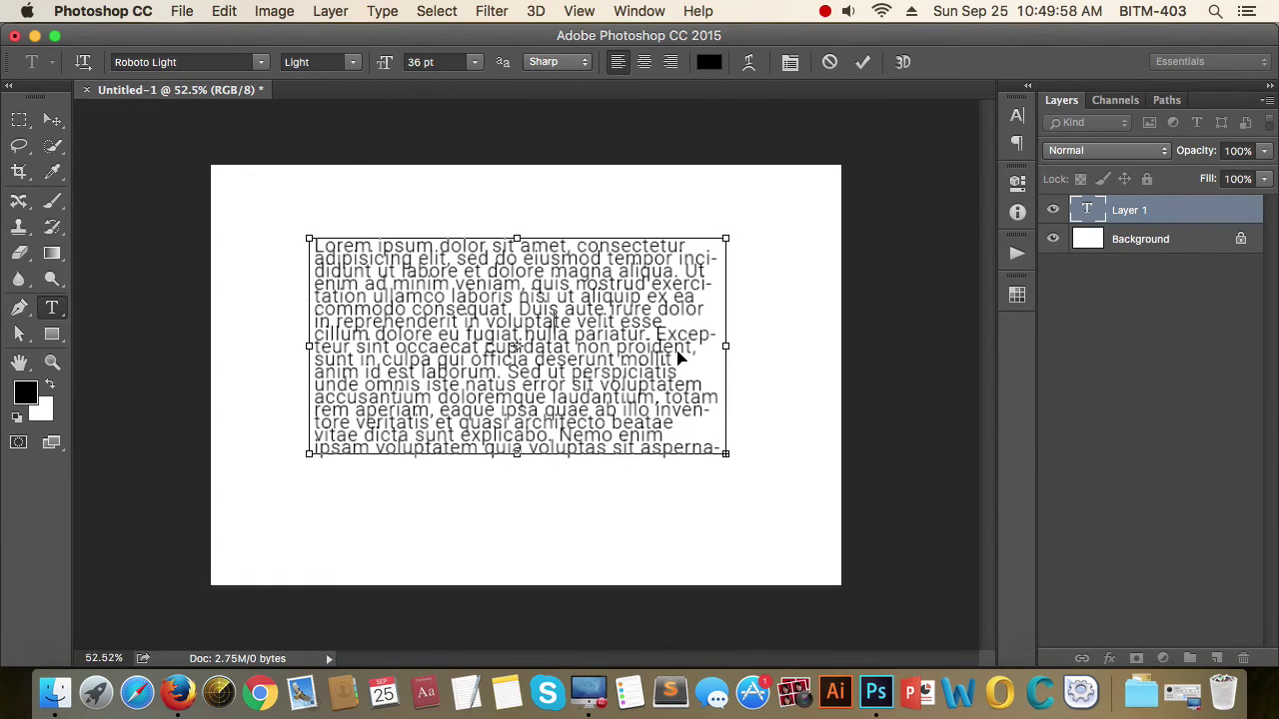
Set the Lorem Ipsum paragraph to 18 pt with 30 pt leading and commit it.
{"action": "key", "text": "super+a"}
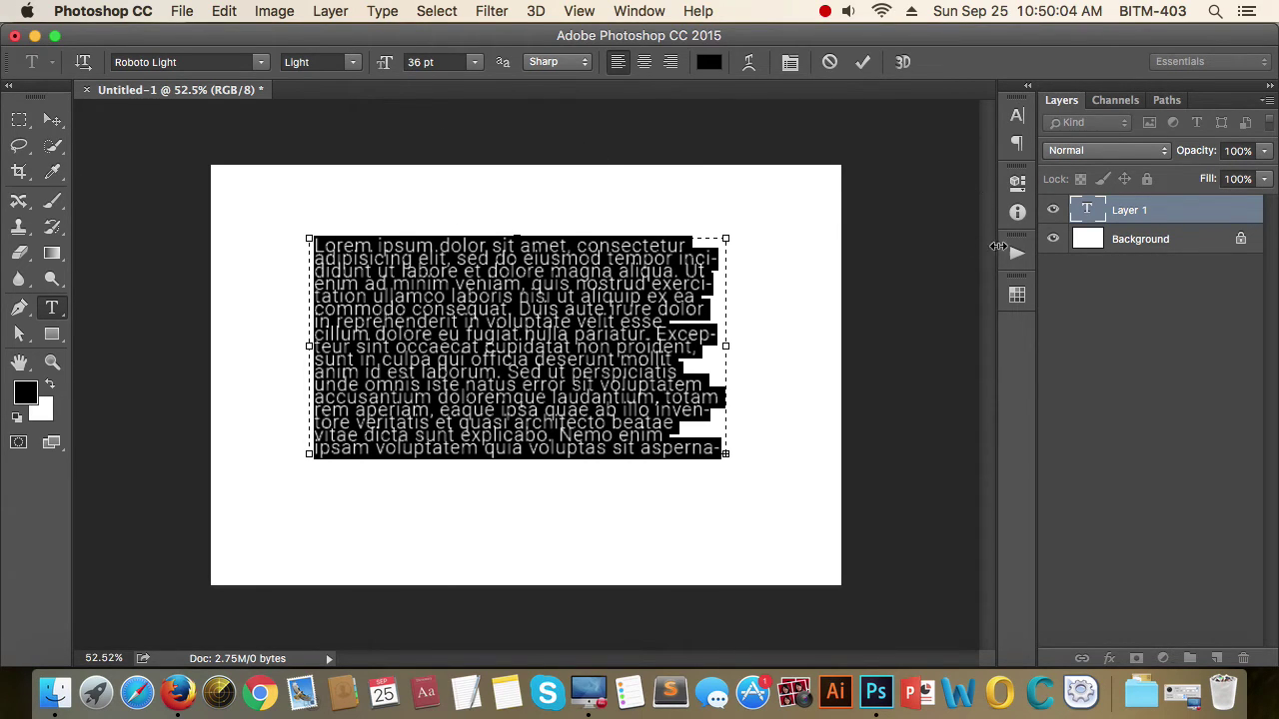
{"action": "left_click", "coordinate": [1016, 116]}
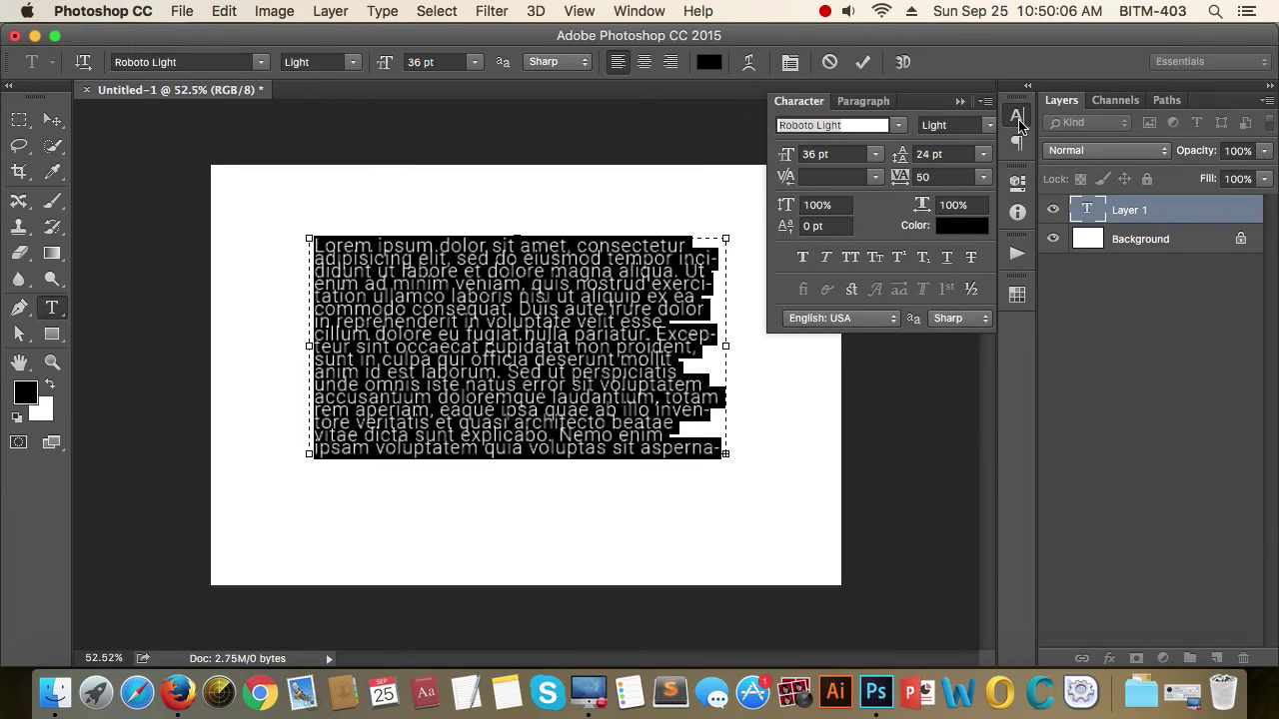
{"action": "left_click", "coordinate": [829, 155]}
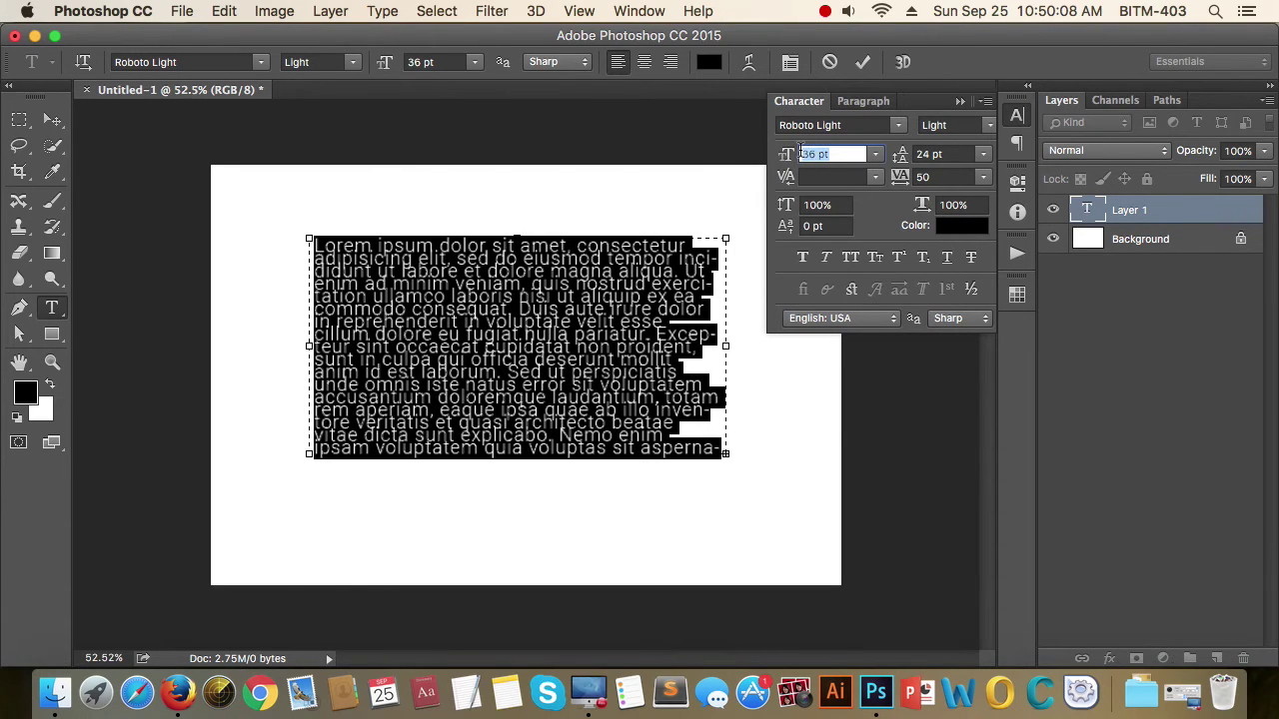
{"action": "type", "text": "18"}
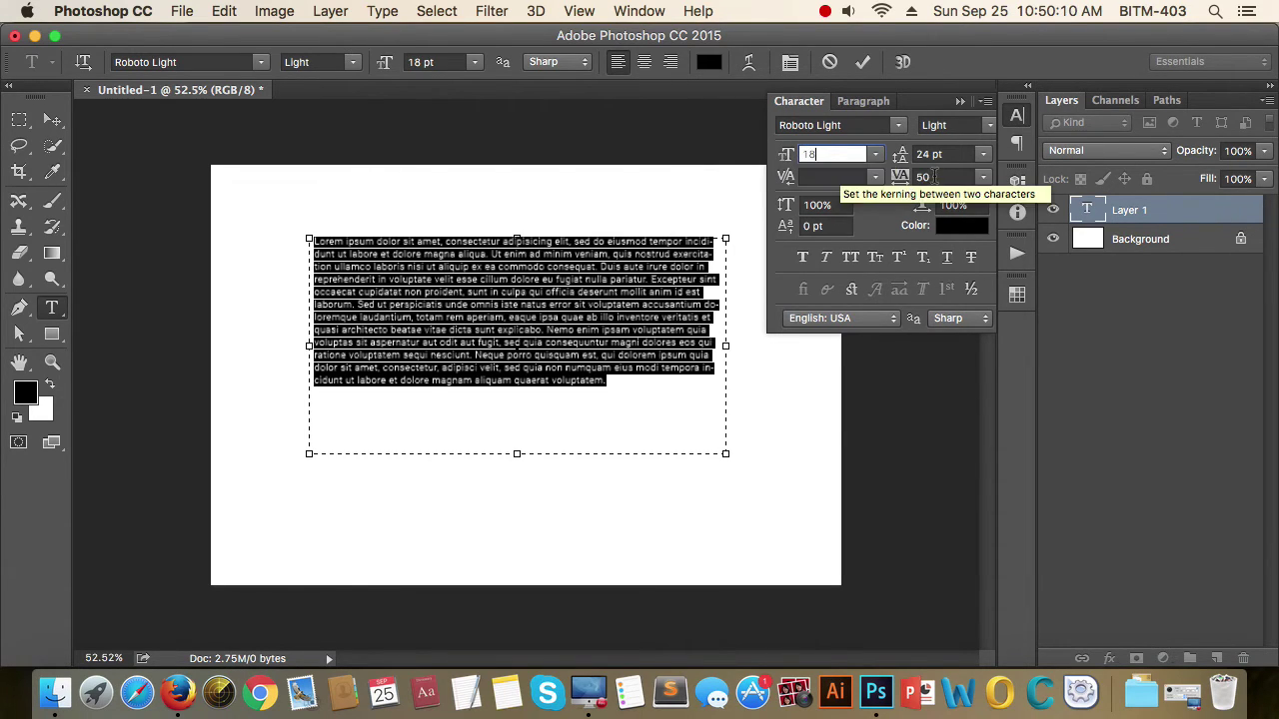
{"action": "left_click", "coordinate": [955, 154]}
{"action": "type", "text": "30"}
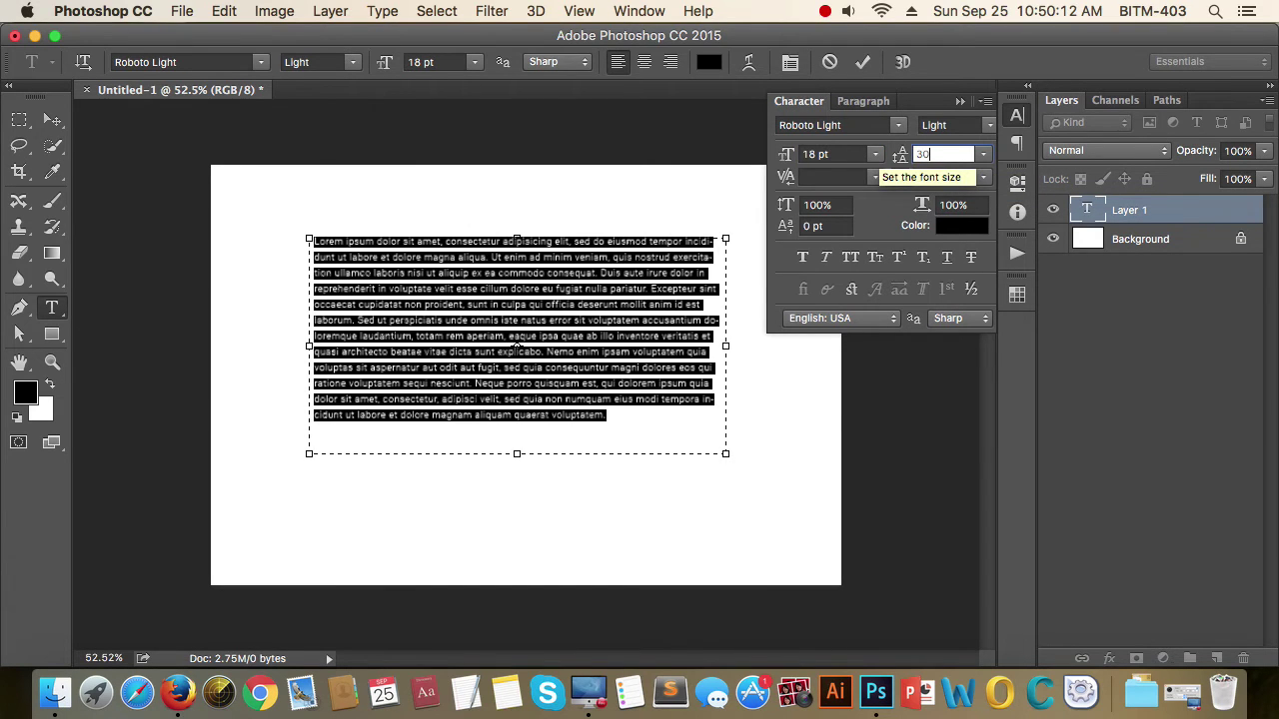
{"action": "key", "text": "Return"}
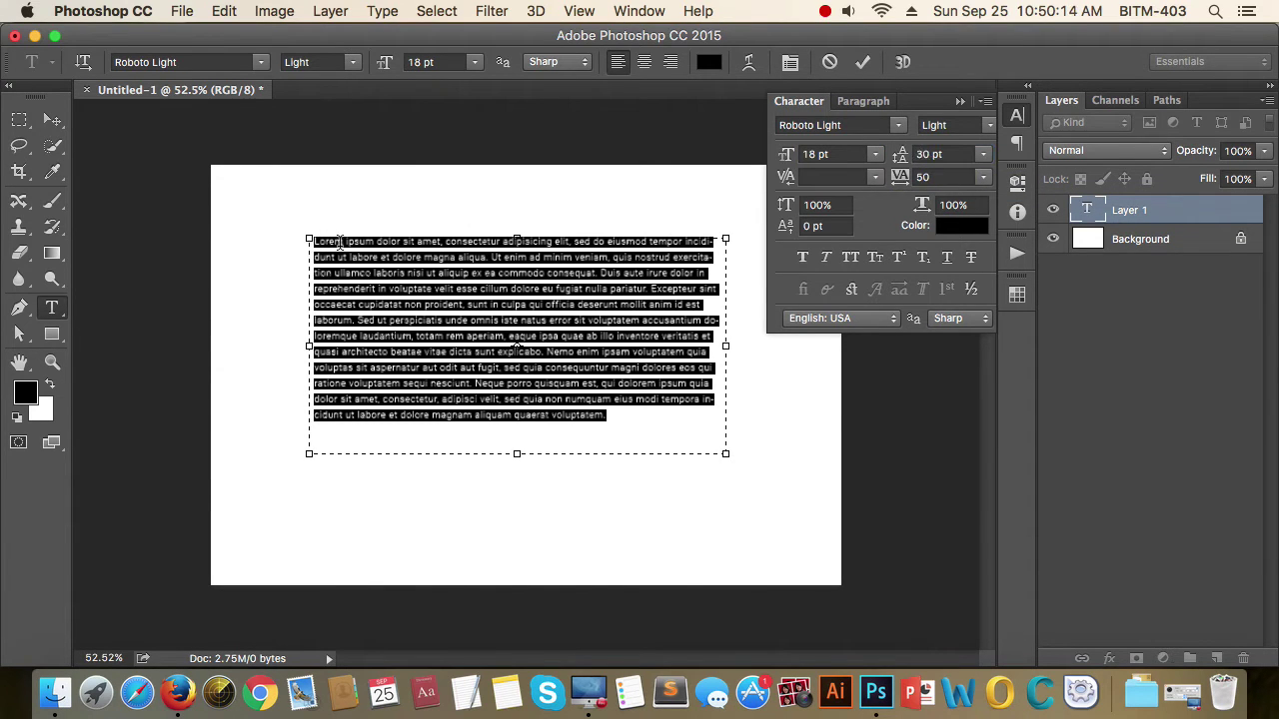
{"action": "key", "text": "ctrl+Return"}
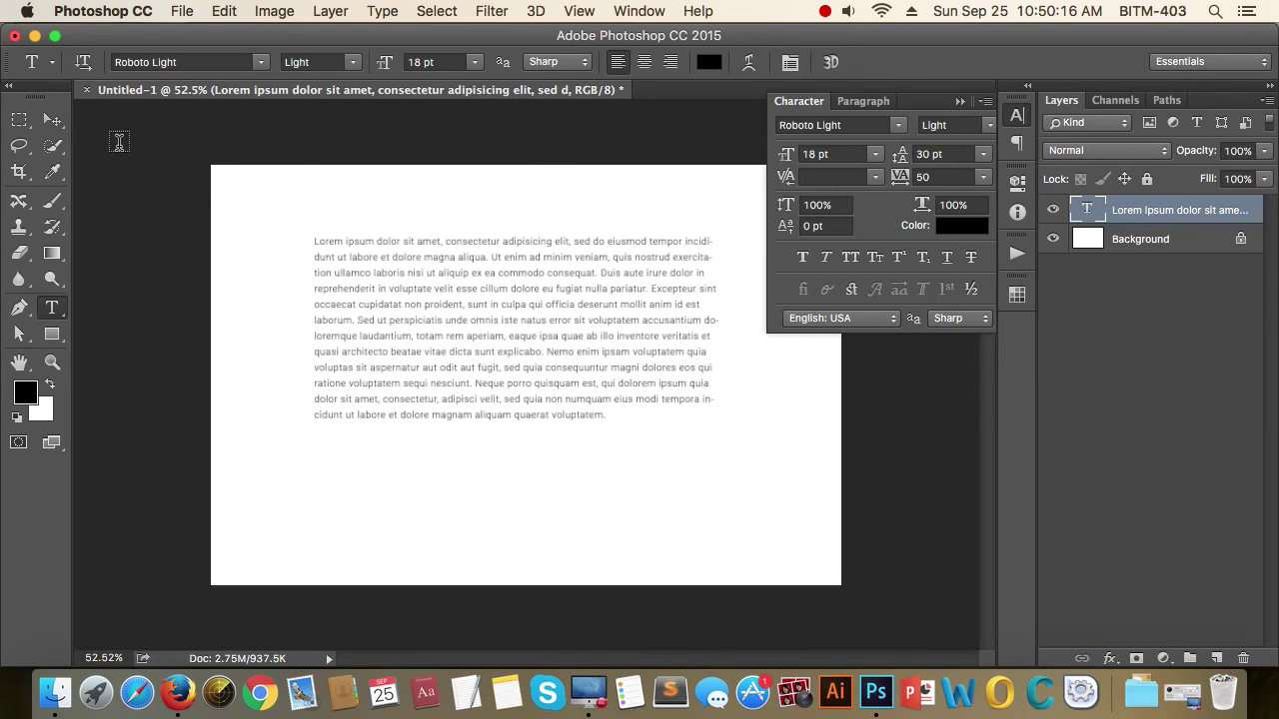
Move the paragraph about 20 px lower and put the Character panel away.
{"action": "left_click", "coordinate": [52, 119]}
{"action": "left_click_drag", "start_coordinate": [518, 312], "coordinate": [515, 332]}
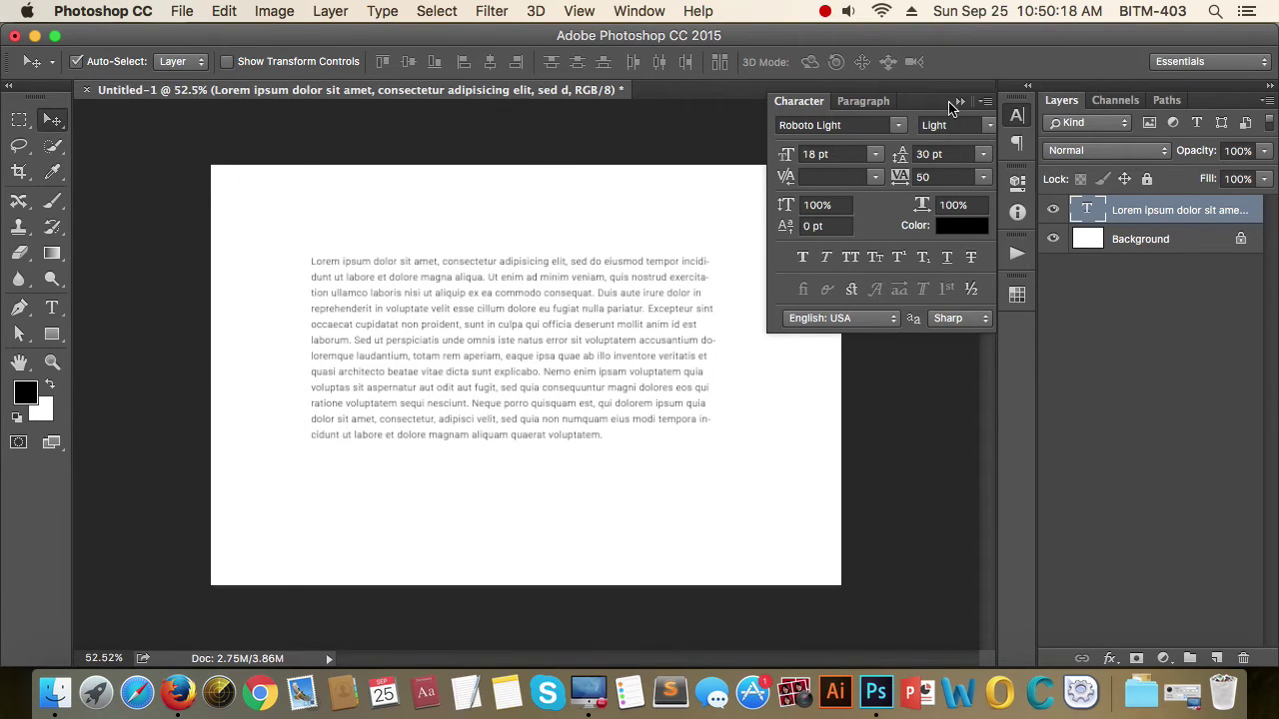
{"action": "left_click", "coordinate": [959, 101]}
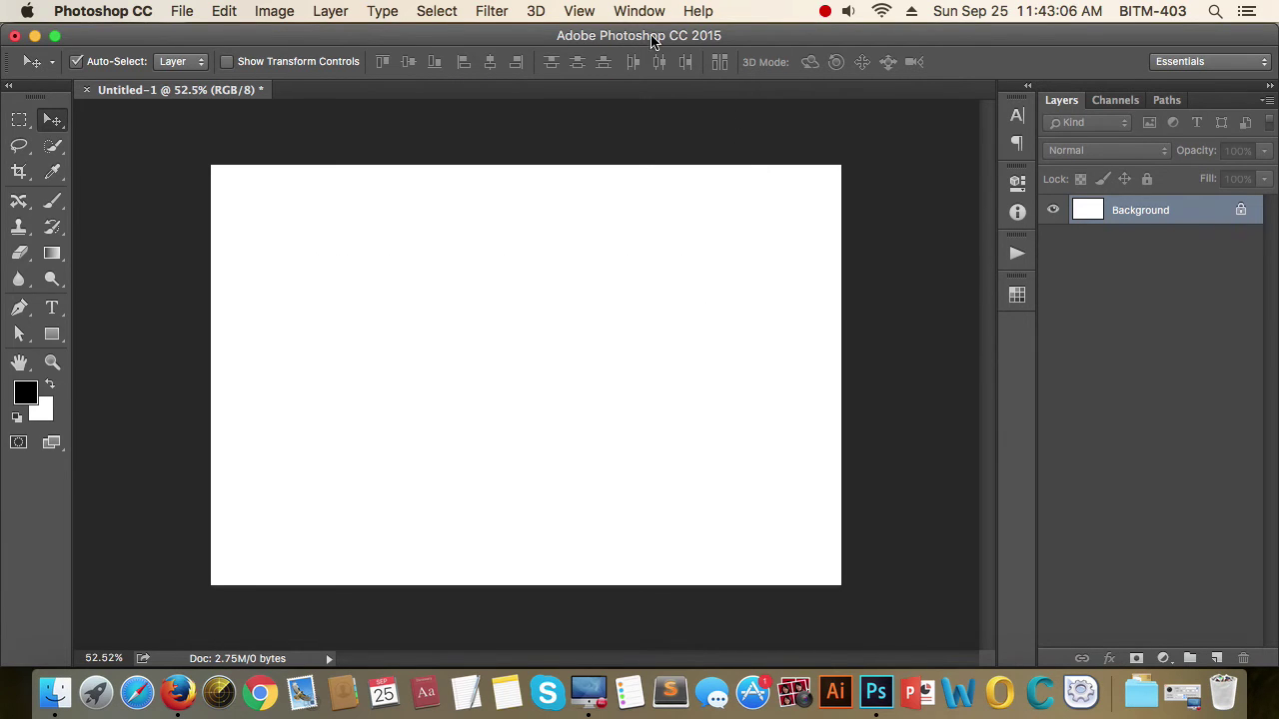
Show the Actions panel from the Window menu and expand Default Actions.
{"action": "left_click", "coordinate": [640, 12]}
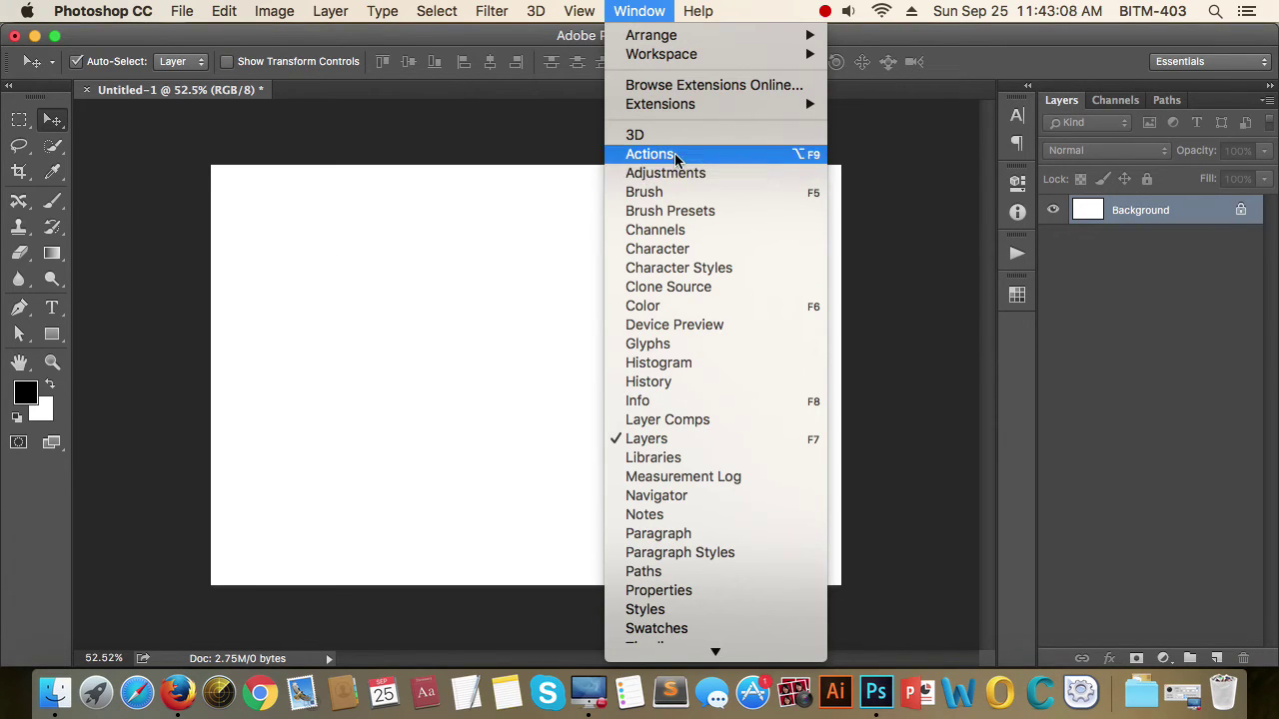
{"action": "left_click", "coordinate": [710, 156]}
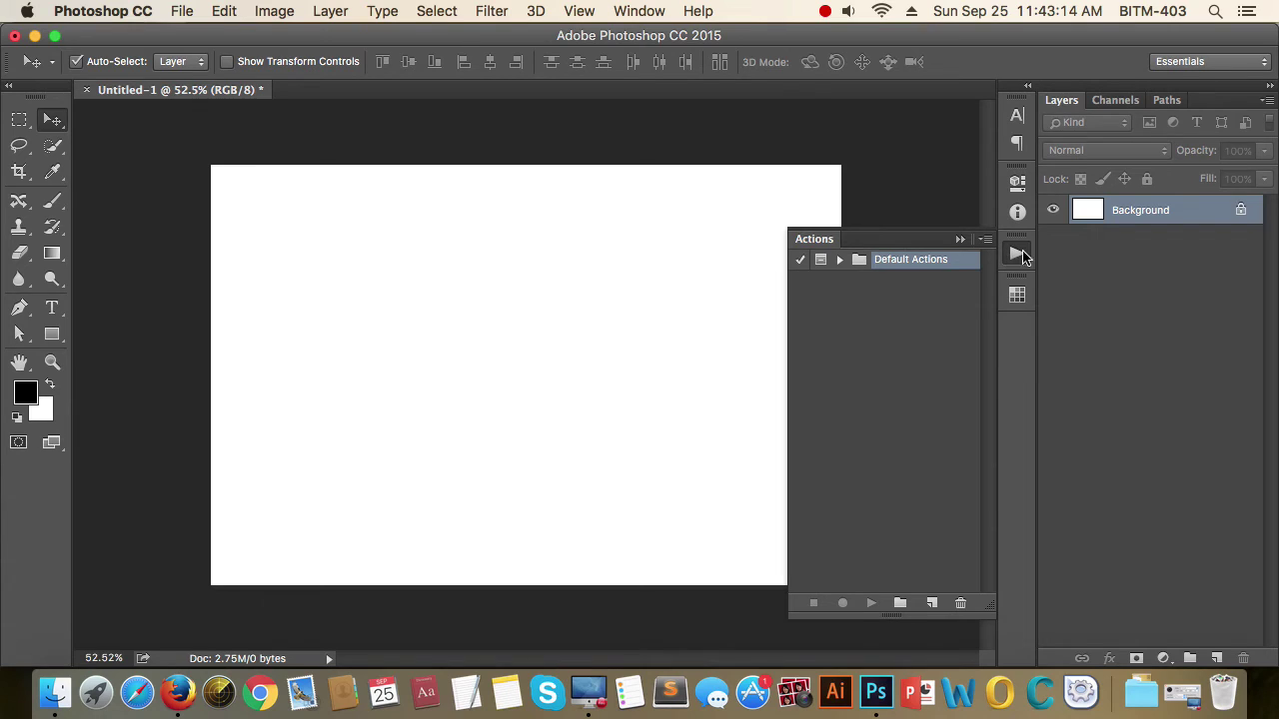
{"action": "left_click", "coordinate": [839, 260]}
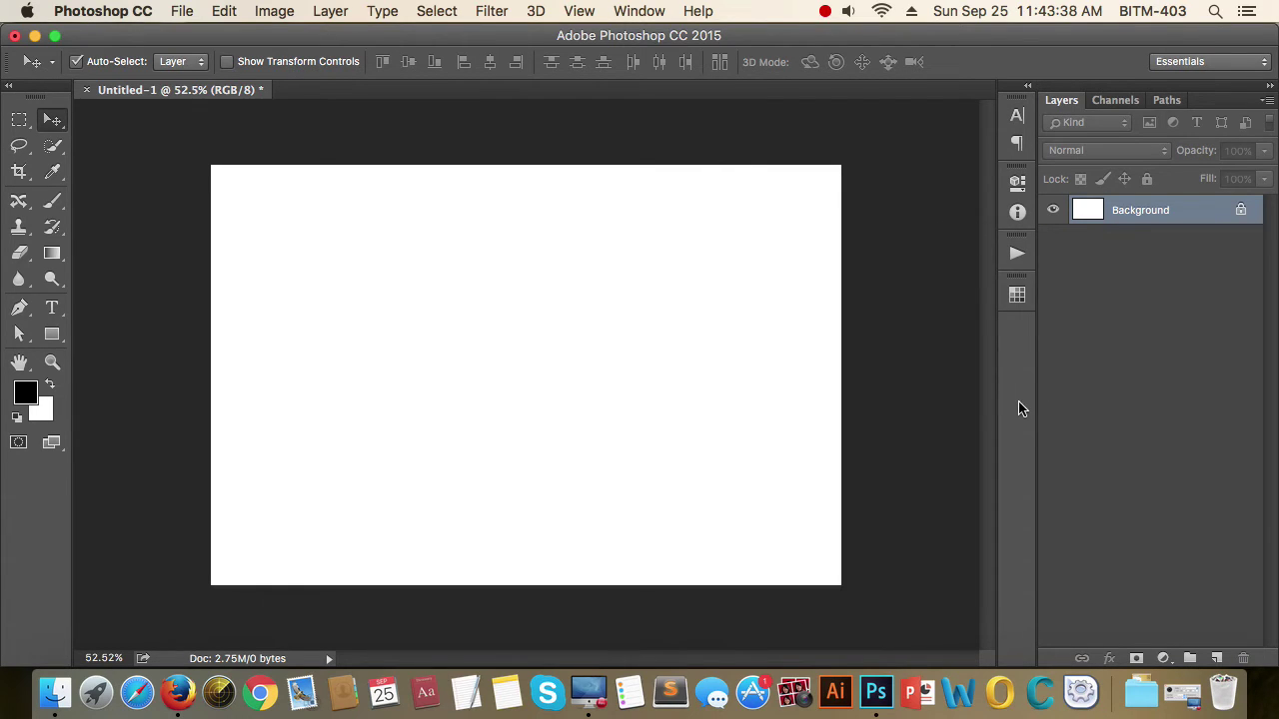
Reopen the Actions panel, collapse Default Actions, and leave its name unchanged.
{"action": "left_click", "coordinate": [1016, 253]}
{"action": "left_click", "coordinate": [838, 260]}
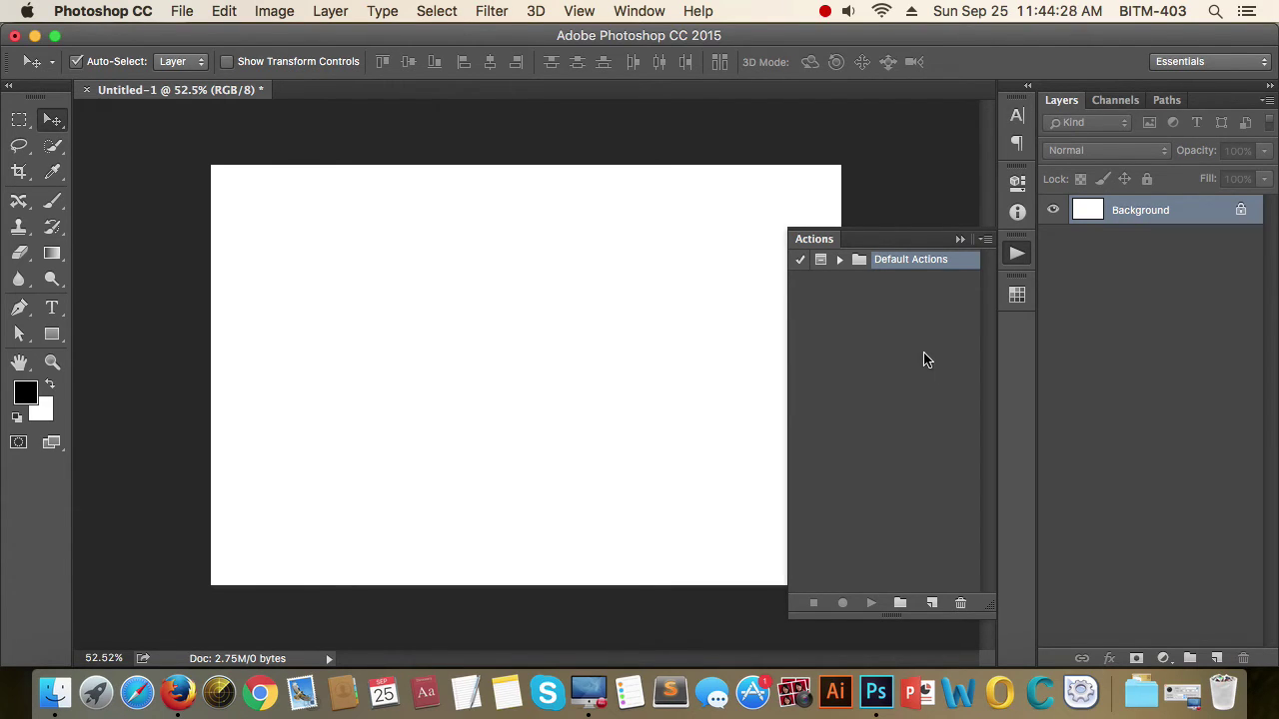
{"action": "double_click", "coordinate": [896, 261]}
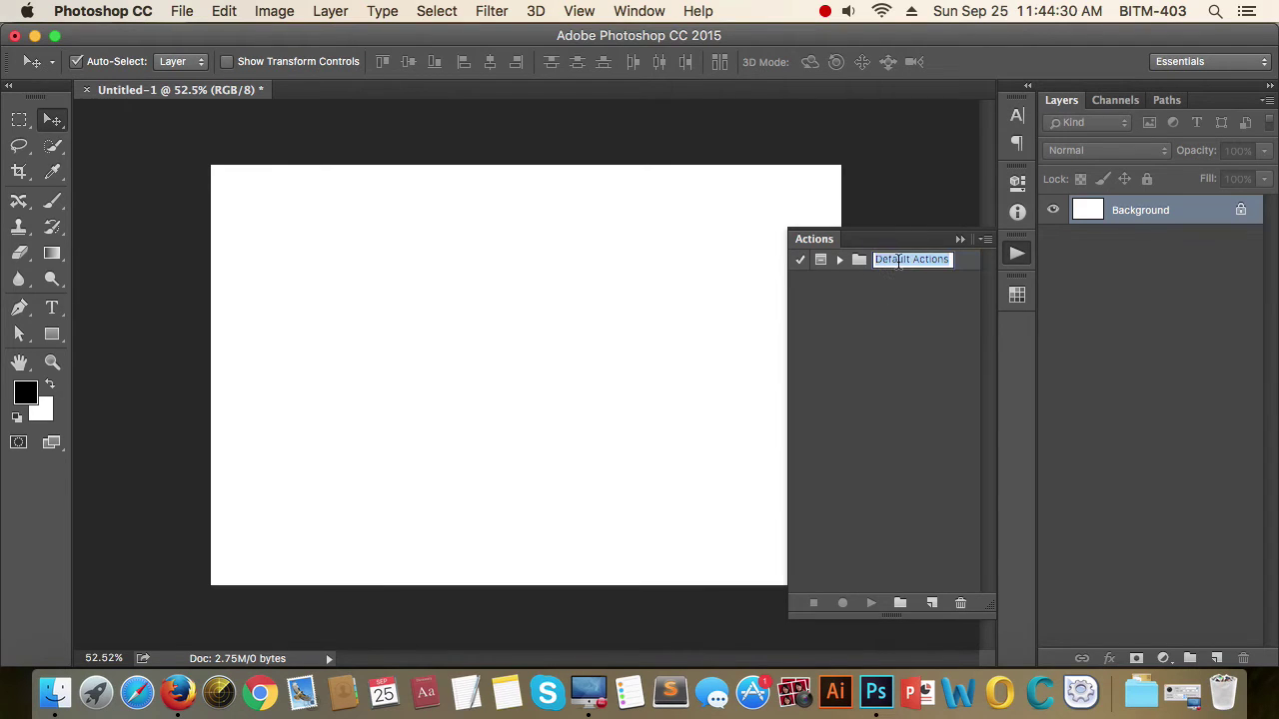
{"action": "left_click", "coordinate": [896, 382]}
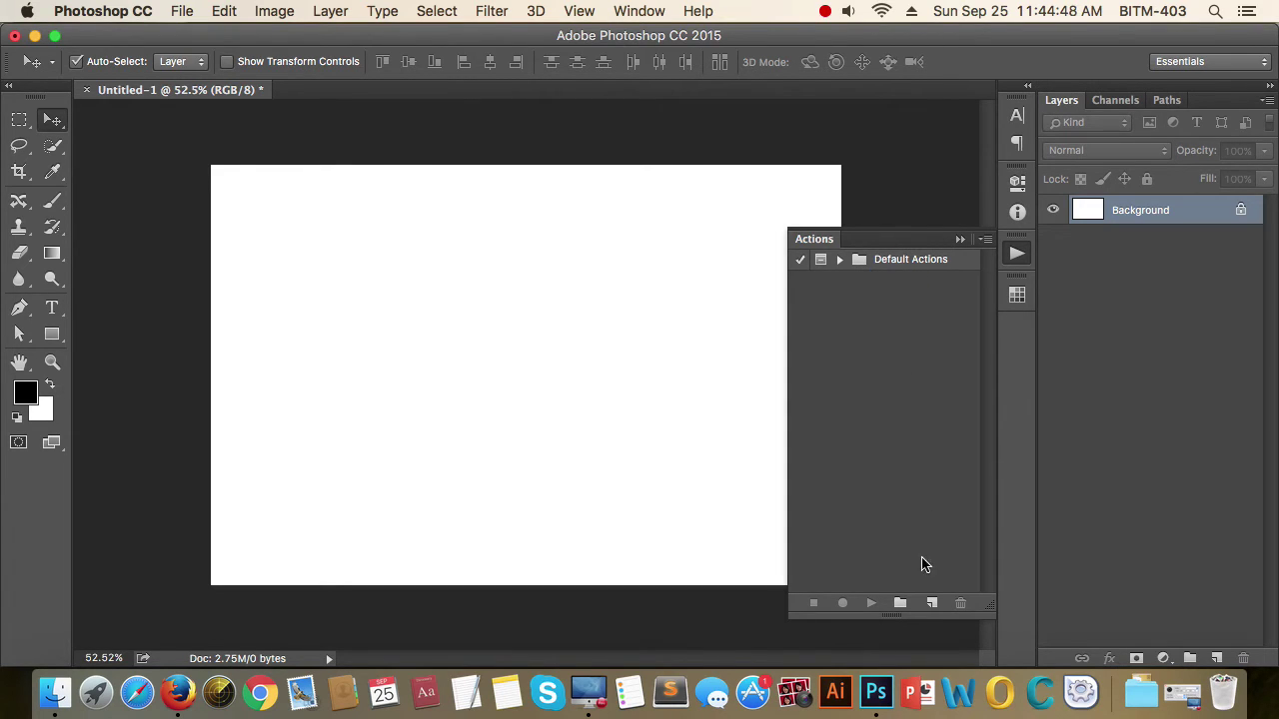
Browse the Default Actions list, including Vignette and Cast Shadow, then collapse it.
{"action": "left_click", "coordinate": [839, 259]}
{"action": "left_click", "coordinate": [849, 280]}
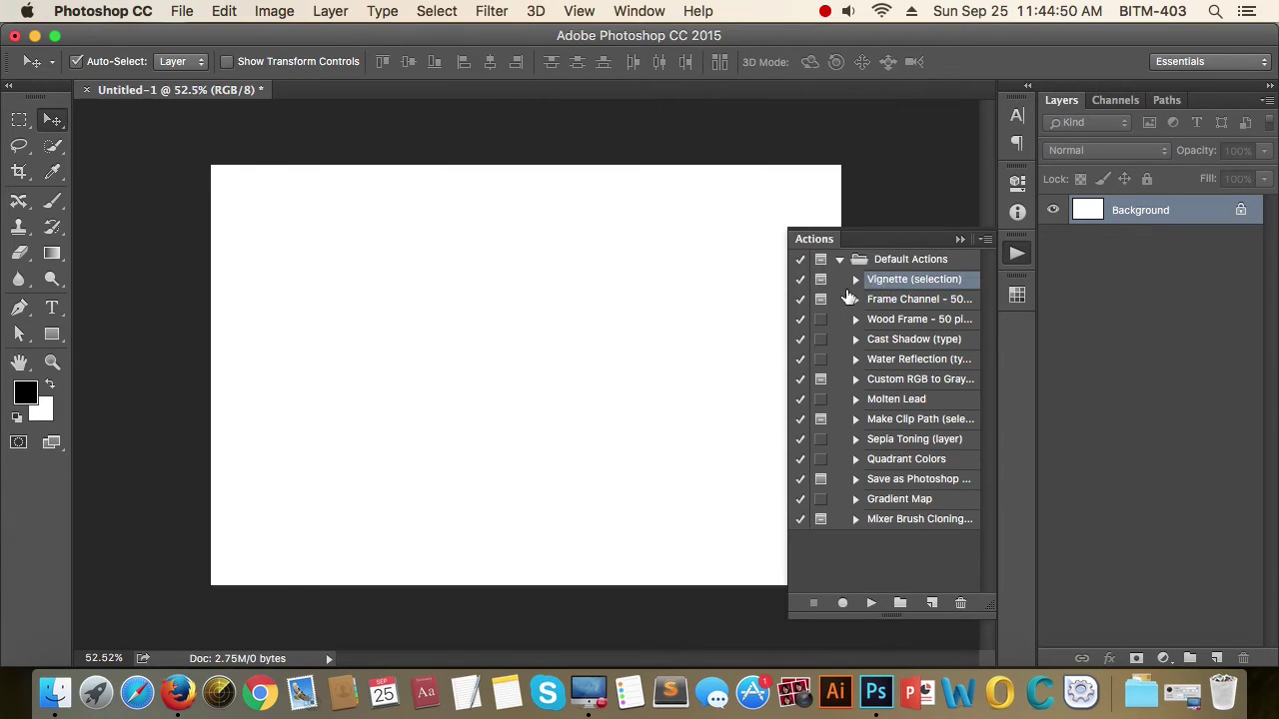
{"action": "left_click", "coordinate": [895, 300]}
{"action": "left_click", "coordinate": [897, 320]}
{"action": "left_click", "coordinate": [898, 340]}
{"action": "left_click", "coordinate": [902, 360]}
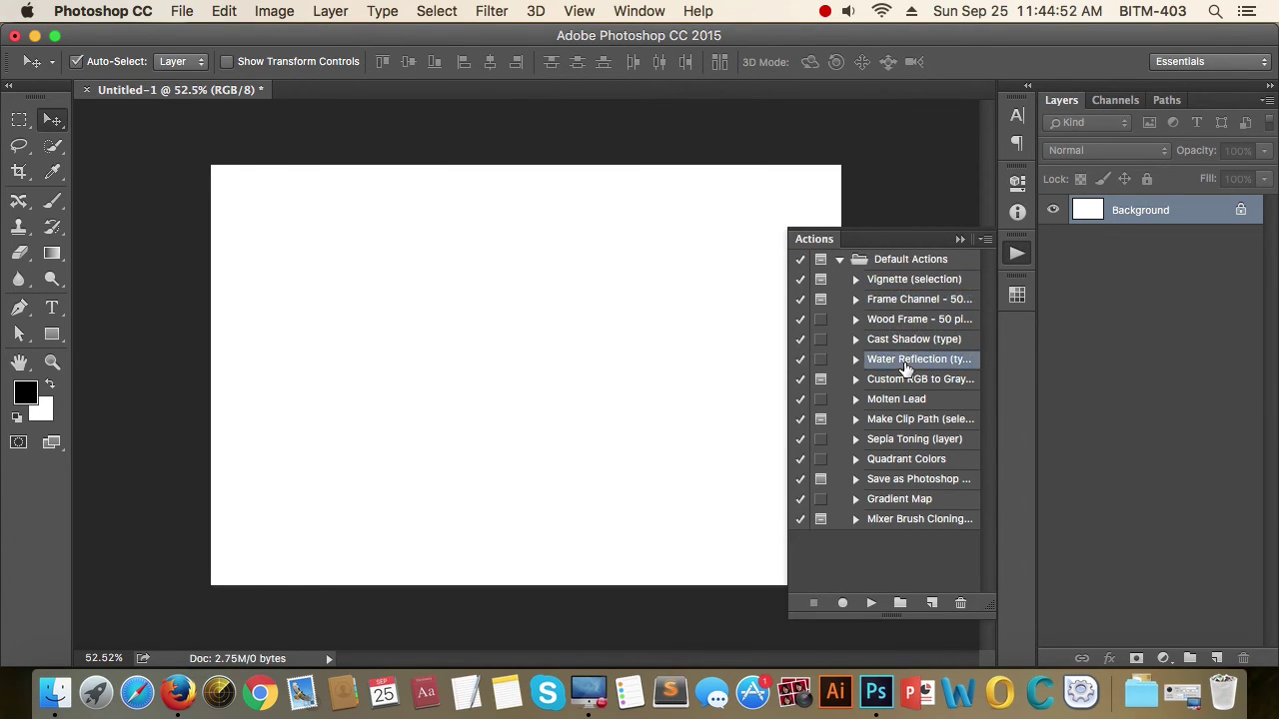
{"action": "left_click", "coordinate": [840, 259]}
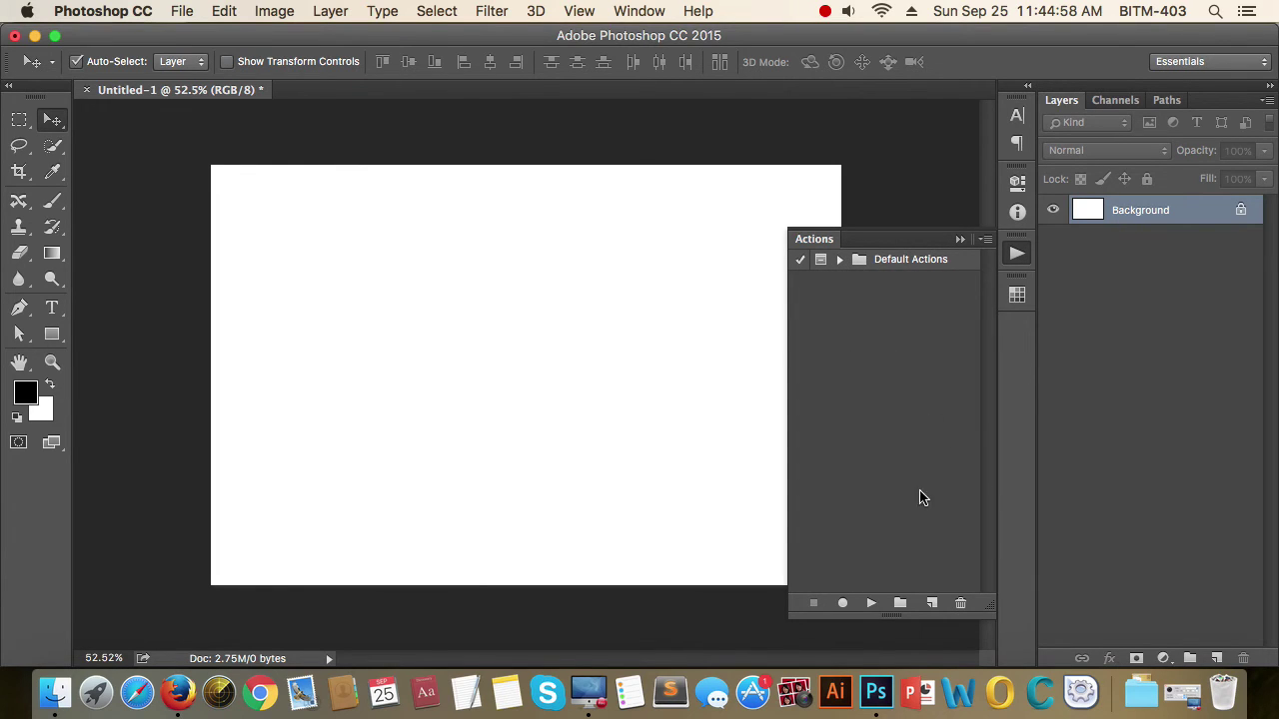
Create a new action set named Batch 21.
{"action": "left_click", "coordinate": [900, 603]}
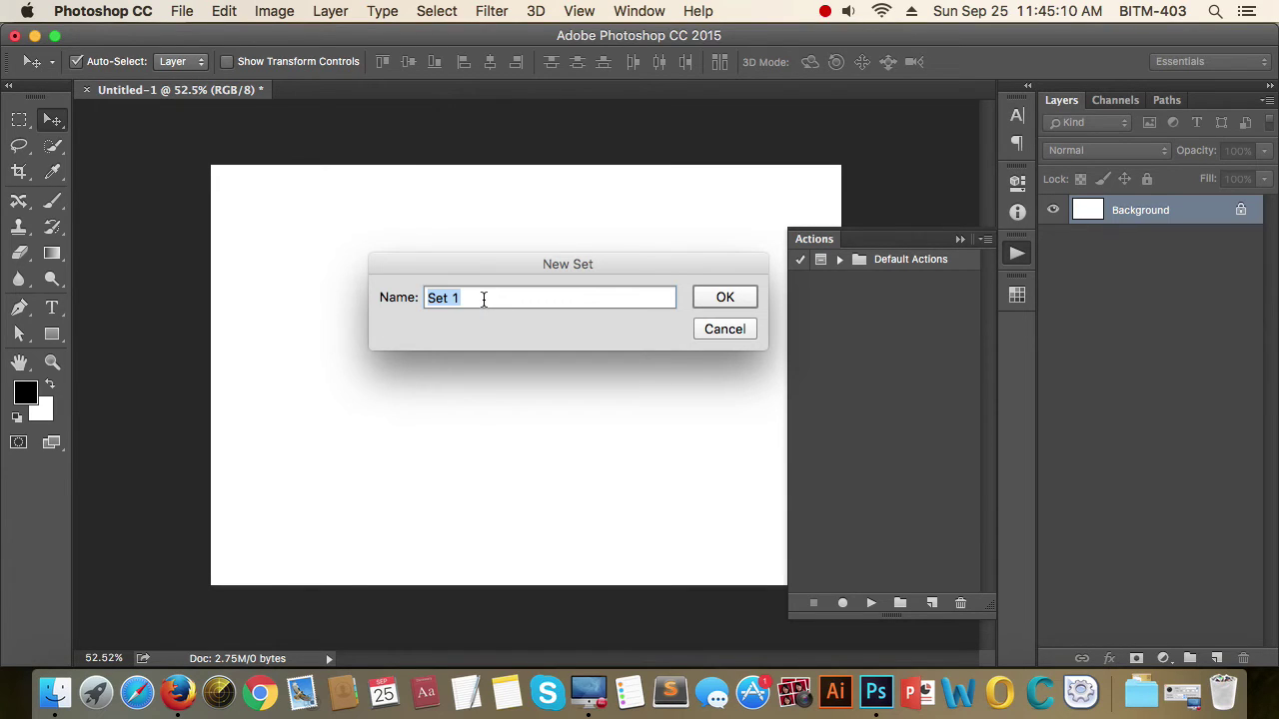
{"action": "type", "text": "a"}
{"action": "type", "text": "tch"}
{"action": "type", "text": " 21"}
{"action": "type", "text": "B"}
{"action": "left_click", "coordinate": [699, 303]}
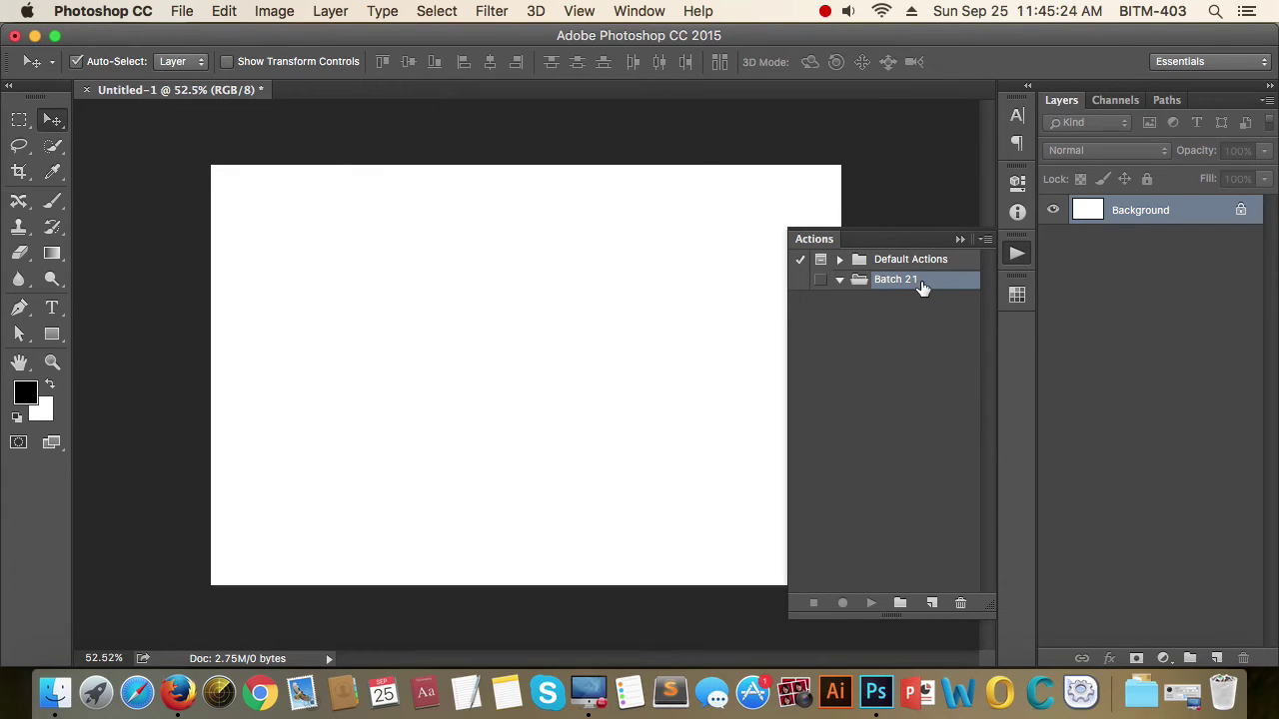
Toggle the Batch 21 set open and closed in the Actions panel.
{"action": "left_click", "coordinate": [839, 281]}
{"action": "left_click", "coordinate": [839, 282]}
{"action": "left_click", "coordinate": [839, 281]}
{"action": "left_click", "coordinate": [839, 282]}
{"action": "left_click", "coordinate": [928, 281]}
{"action": "left_click", "coordinate": [932, 605]}
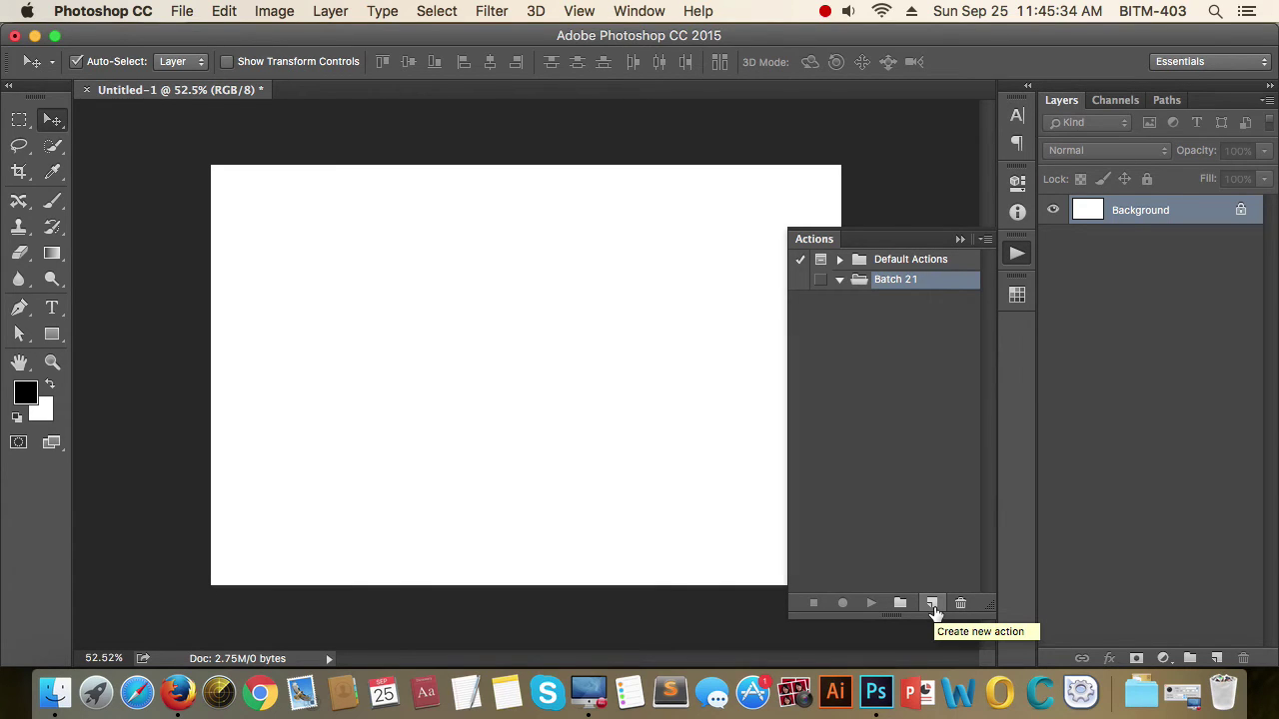
Name the new action Document and keep it in the Batch 21 set.
{"action": "left_click", "coordinate": [932, 605]}
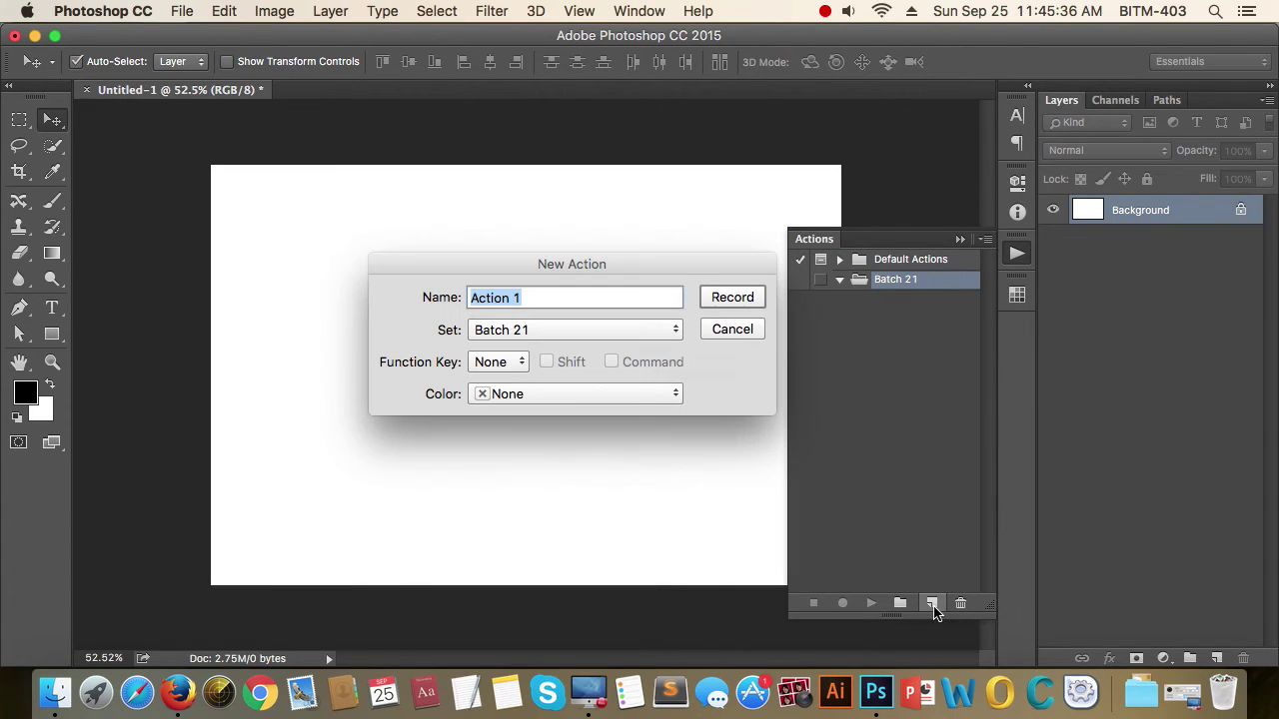
{"action": "left_click_drag", "start_coordinate": [625, 265], "coordinate": [634, 229]}
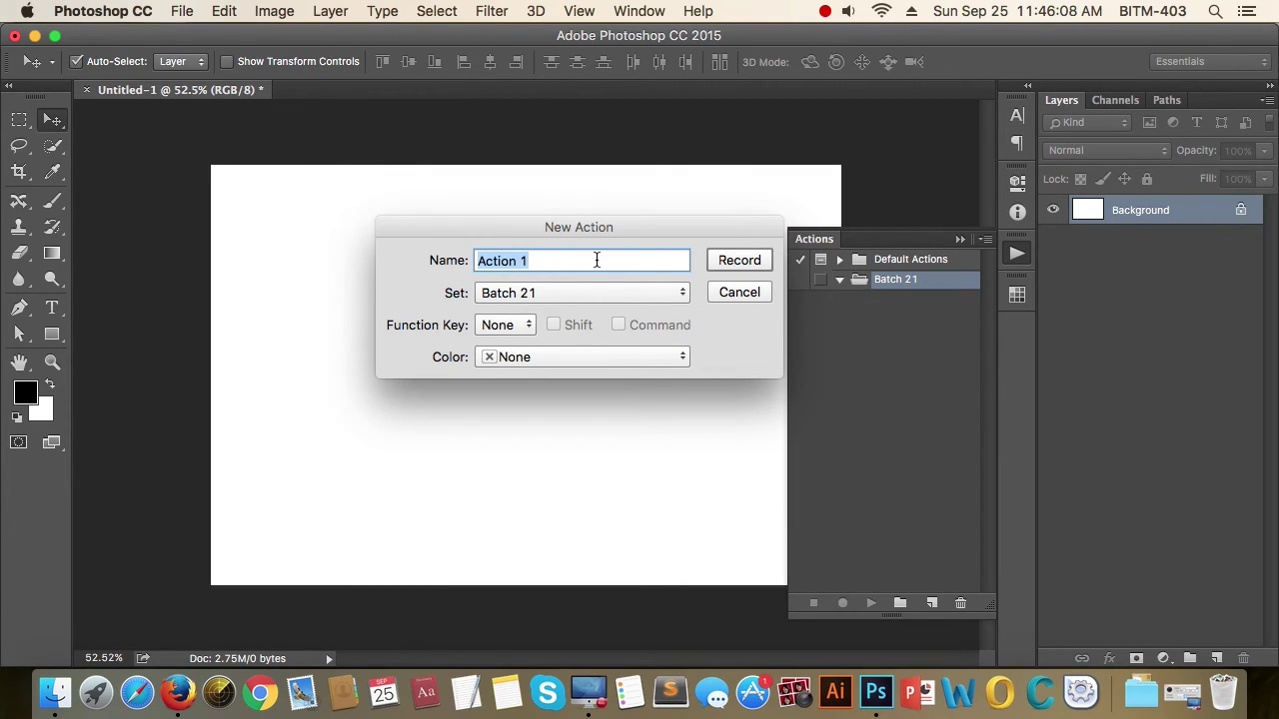
{"action": "type", "text": "Doc"}
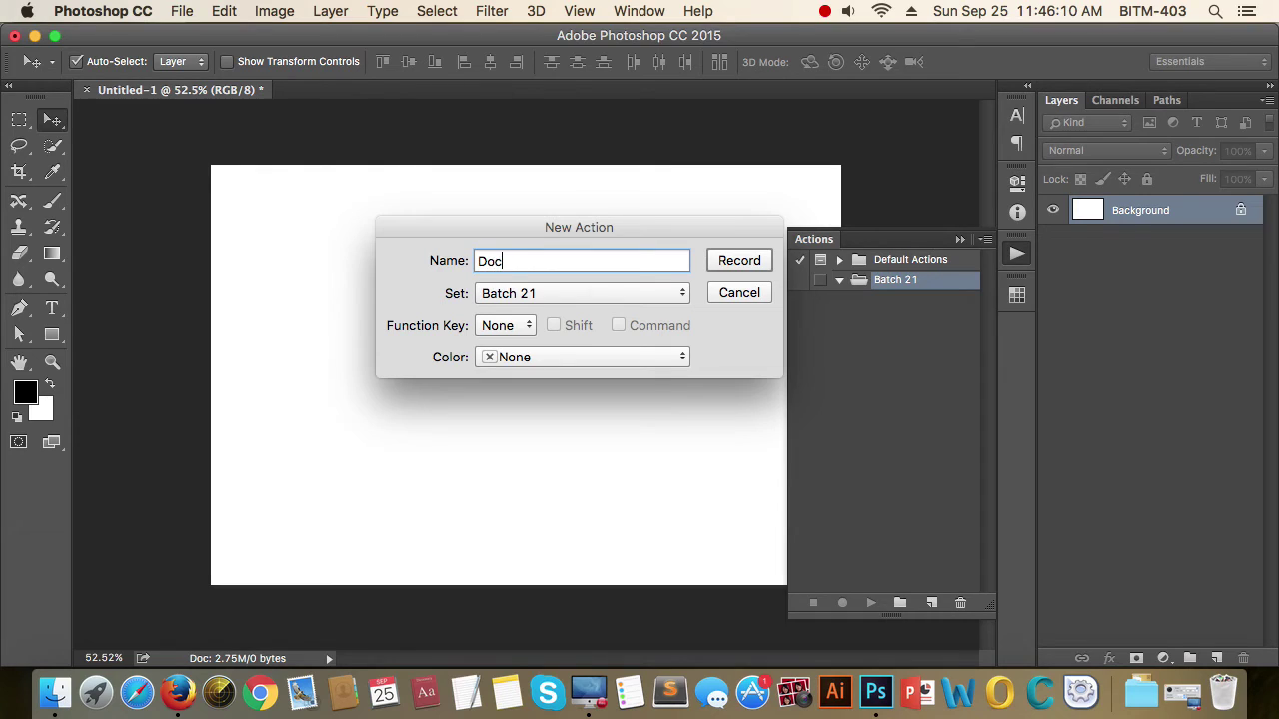
{"action": "type", "text": "ument"}
{"action": "left_click", "coordinate": [684, 293]}
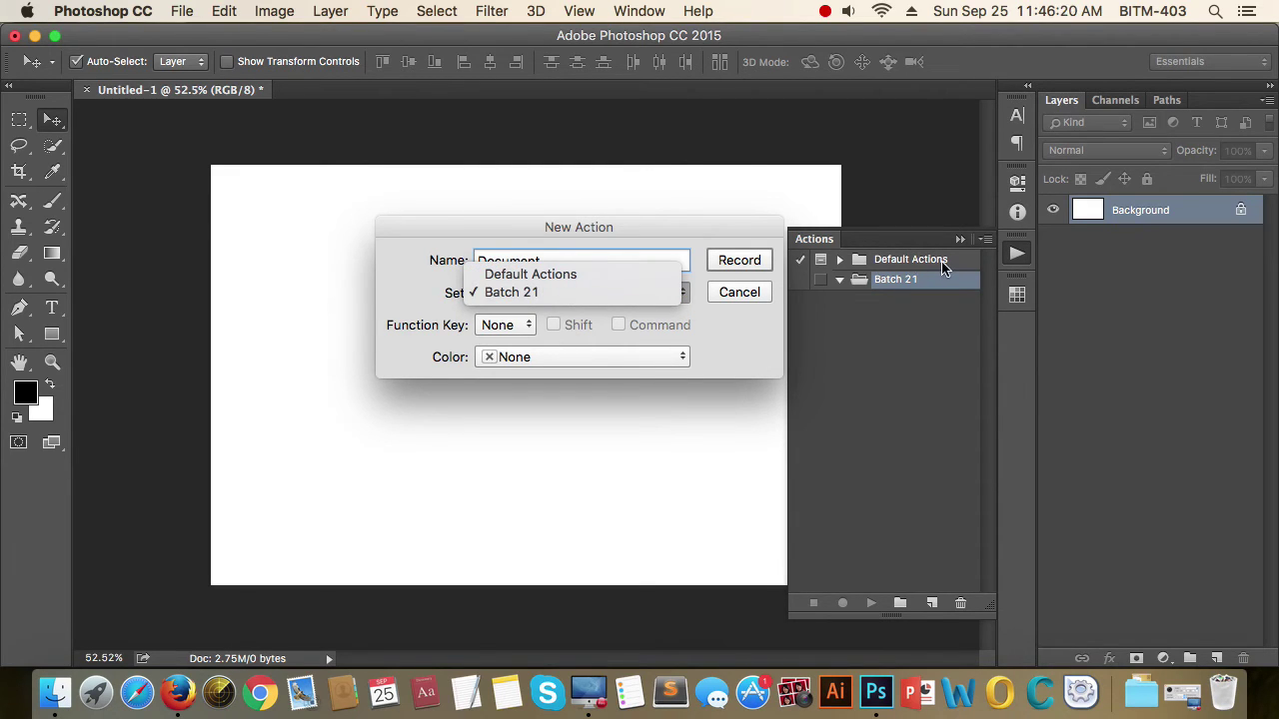
{"action": "left_click", "coordinate": [532, 293]}
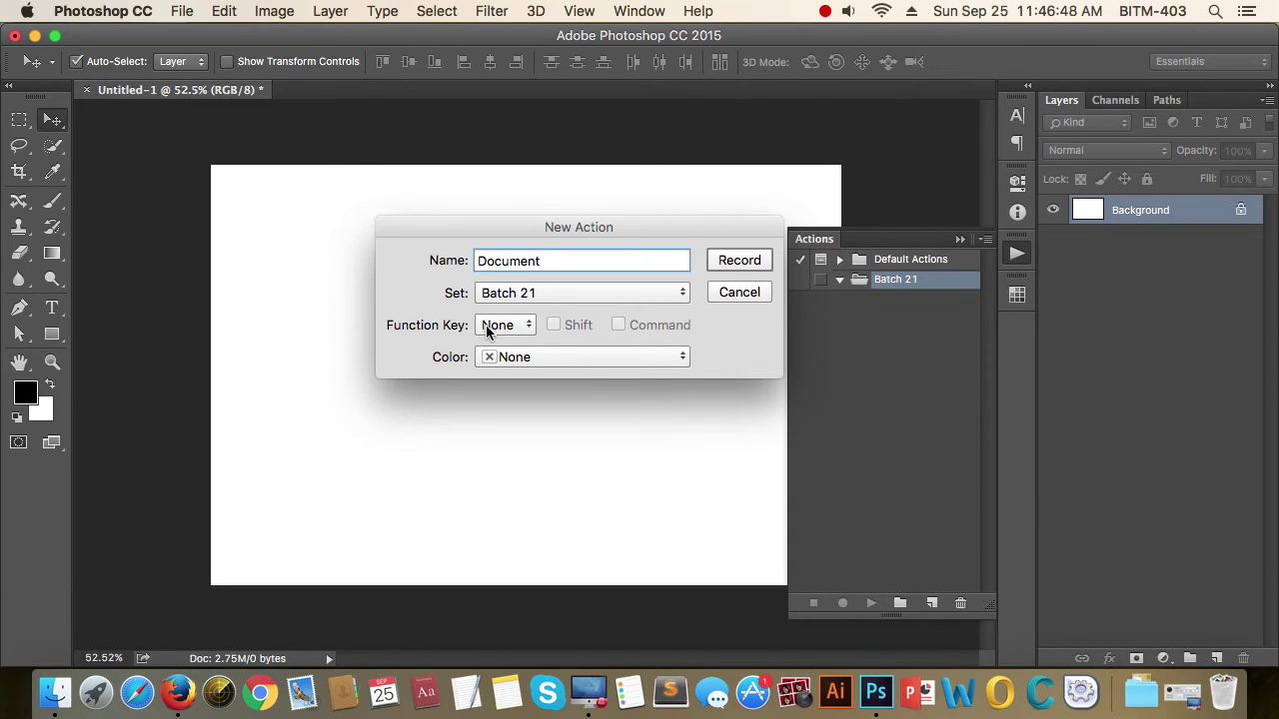
Key the Document action to F2 with a modifier and no colour, then start recording.
{"action": "left_click", "coordinate": [524, 324]}
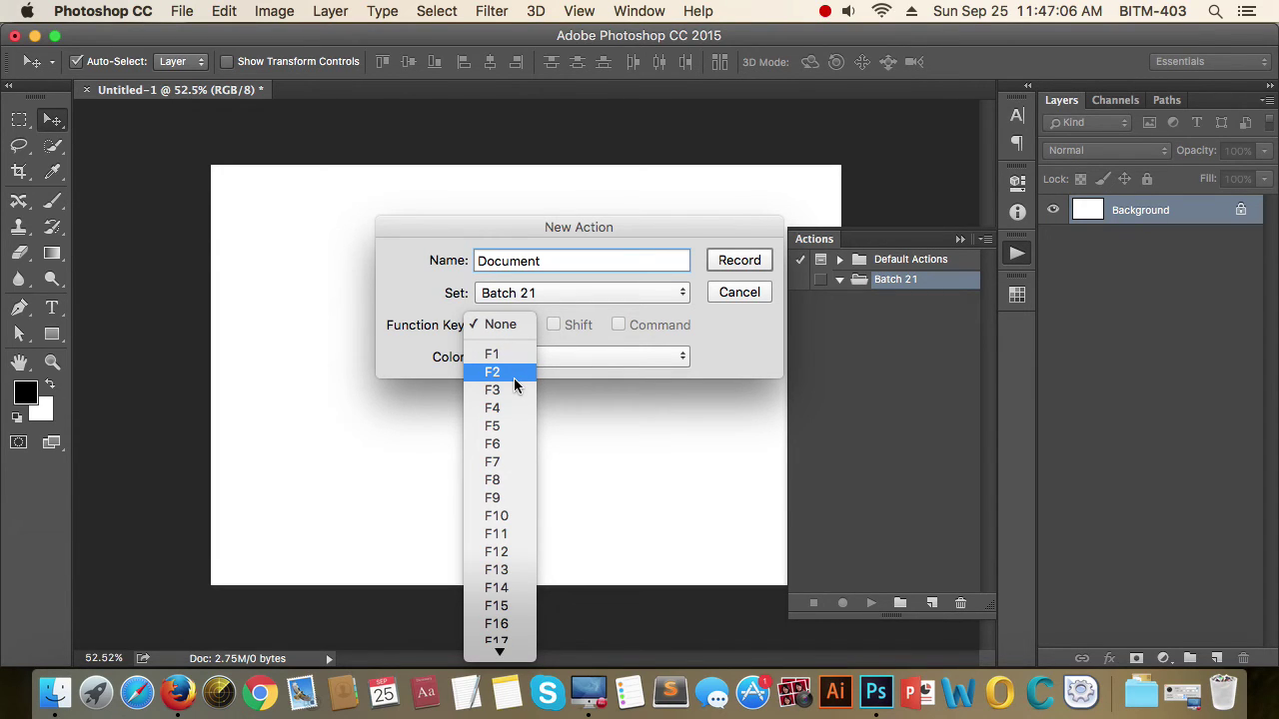
{"action": "left_click", "coordinate": [516, 372]}
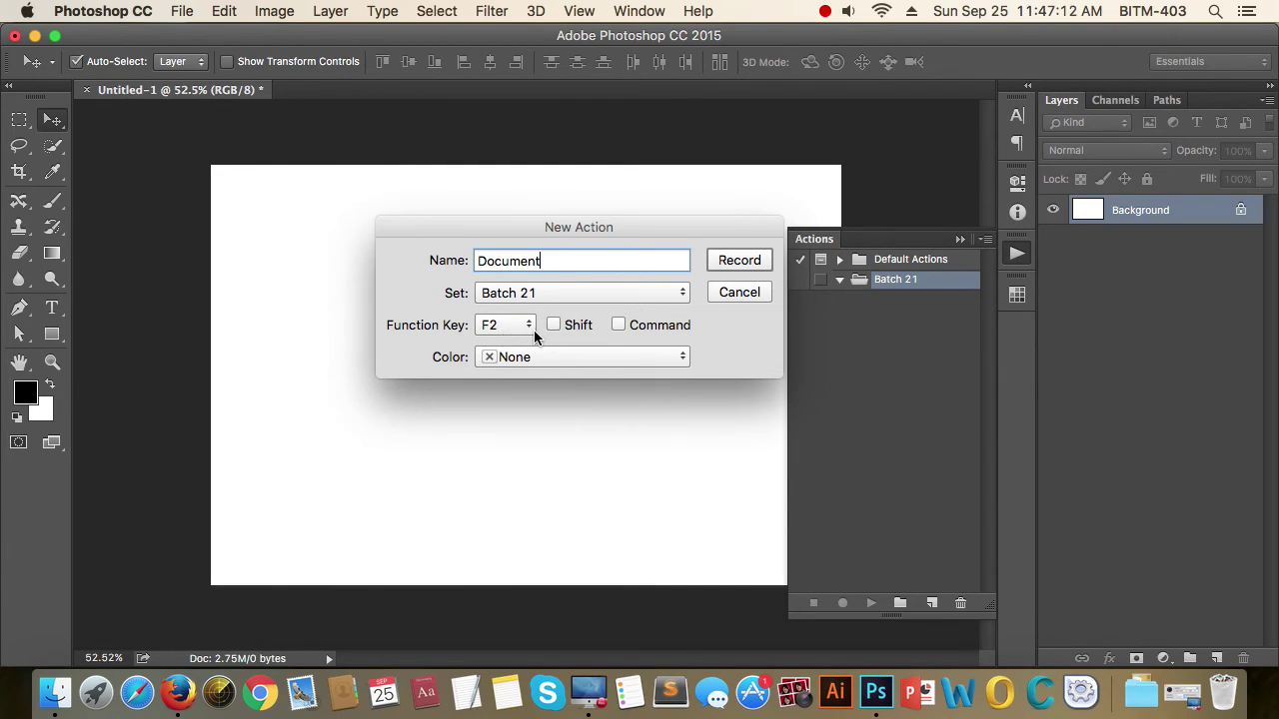
{"action": "left_click", "coordinate": [619, 325]}
{"action": "left_click", "coordinate": [672, 360]}
{"action": "left_click", "coordinate": [666, 363]}
{"action": "left_click", "coordinate": [738, 259]}
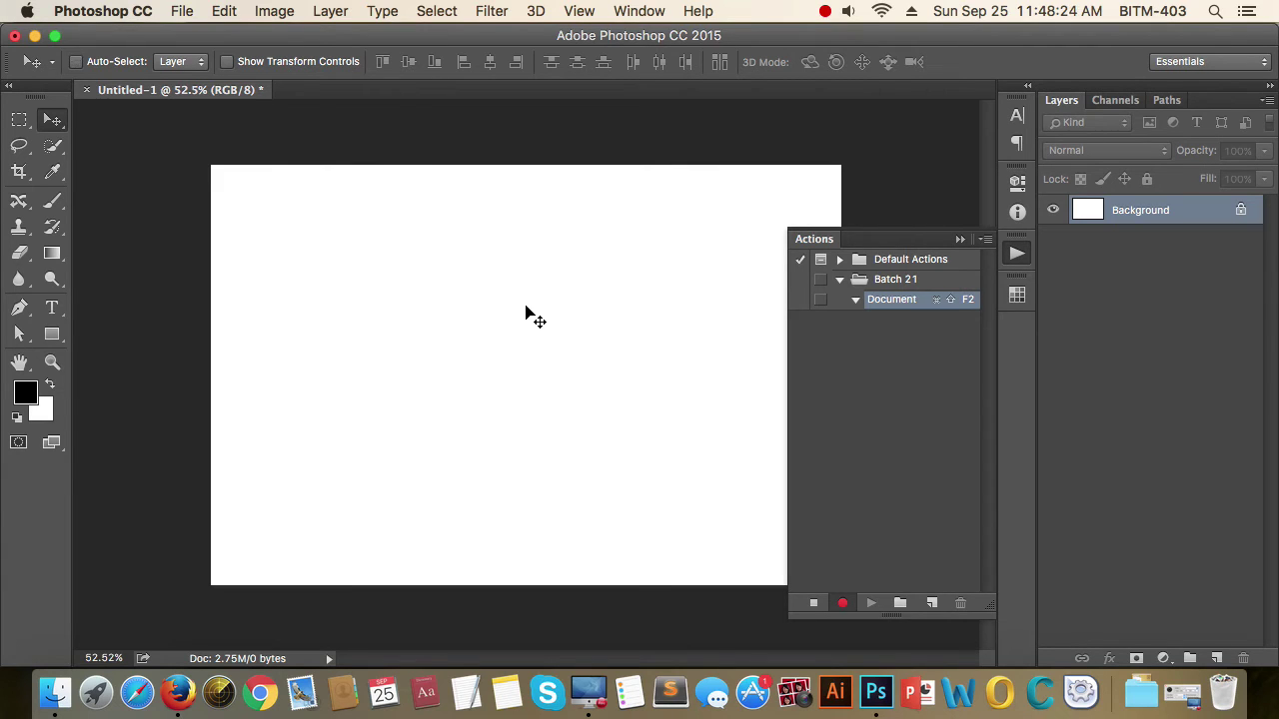
Create a new 1920×1080 px document with a white background.
{"action": "key", "text": "ctrl+n"}
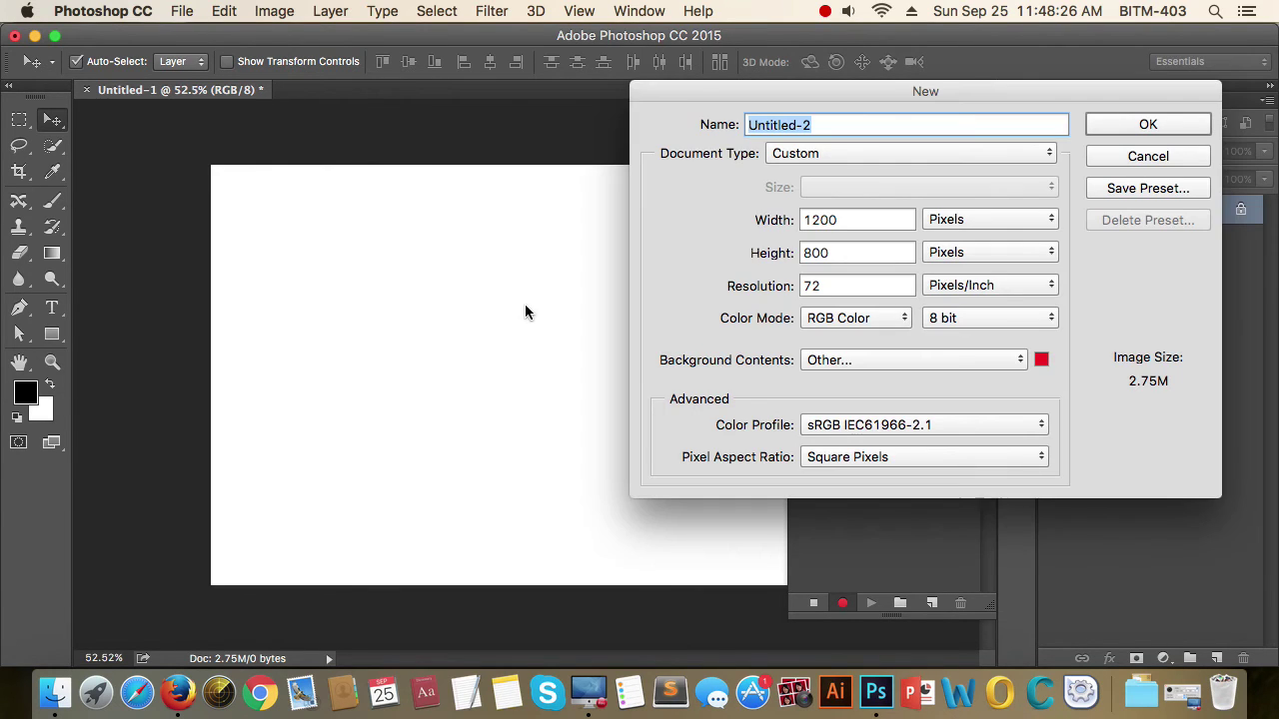
{"action": "left_click_drag", "start_coordinate": [1007, 93], "coordinate": [971, 84]}
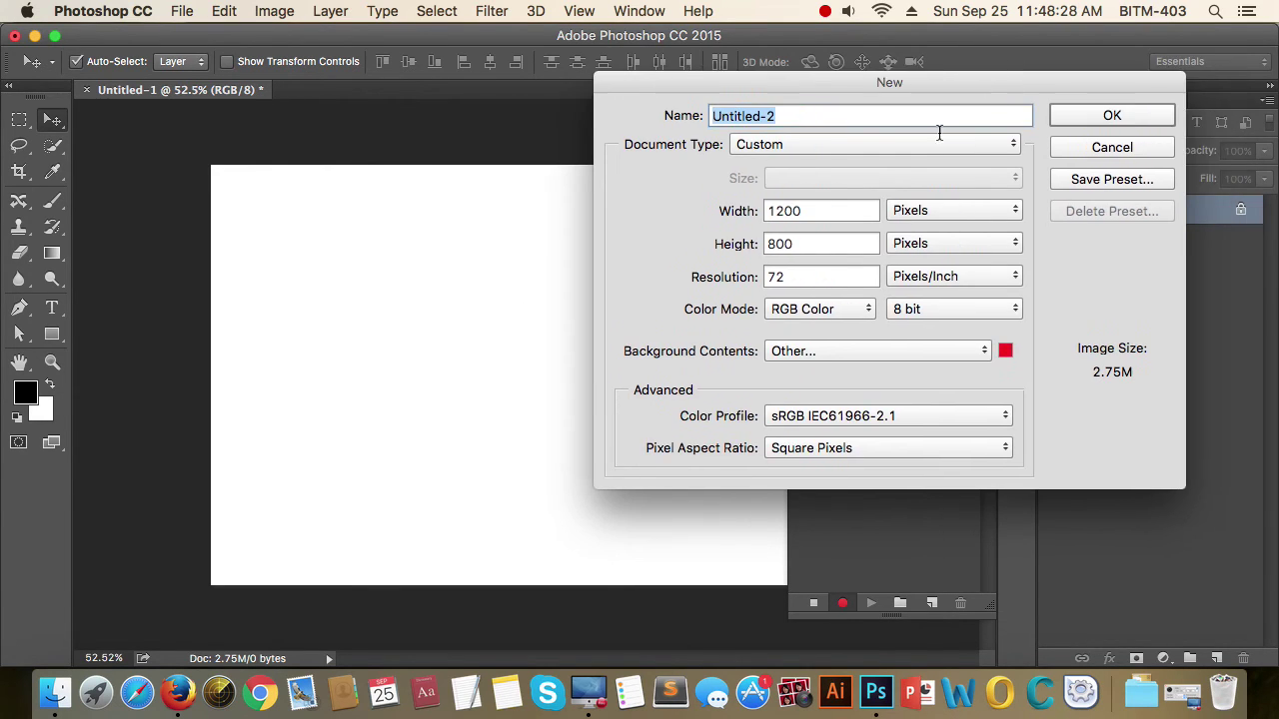
{"action": "left_click", "coordinate": [1007, 359]}
{"action": "left_click_drag", "start_coordinate": [442, 199], "coordinate": [366, 143]}
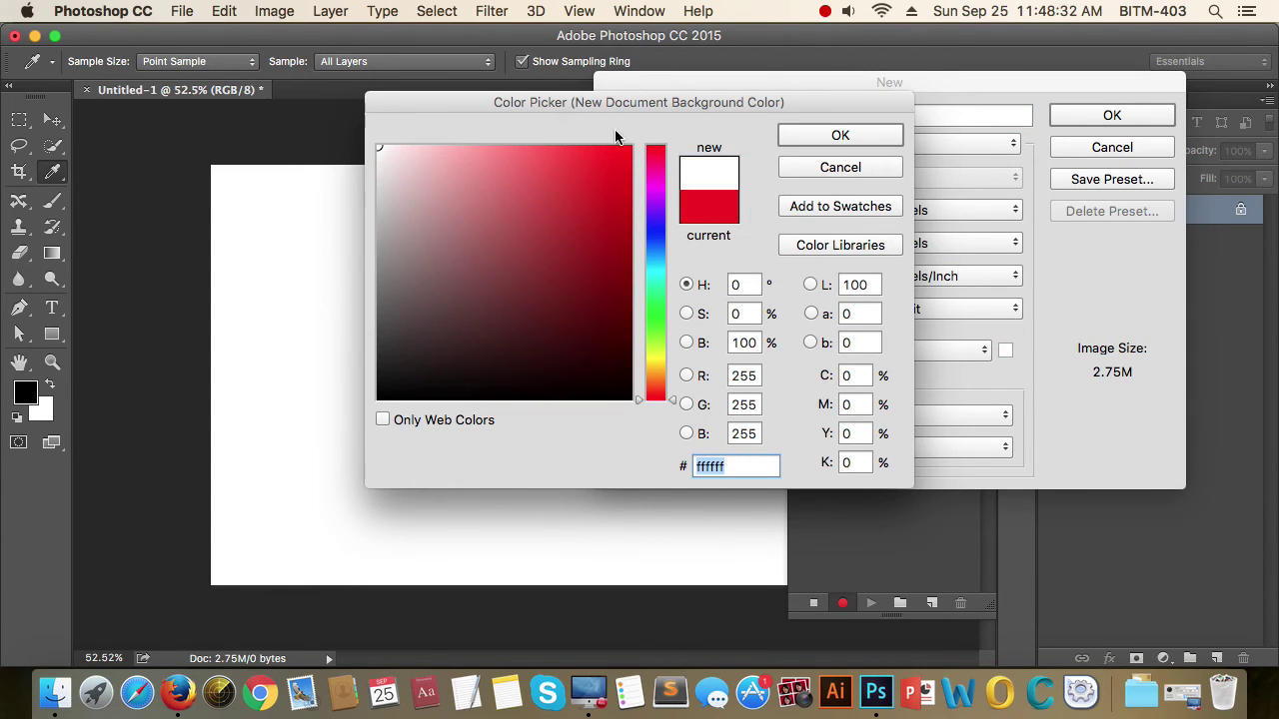
{"action": "left_click", "coordinate": [834, 134]}
{"action": "double_click", "coordinate": [766, 209]}
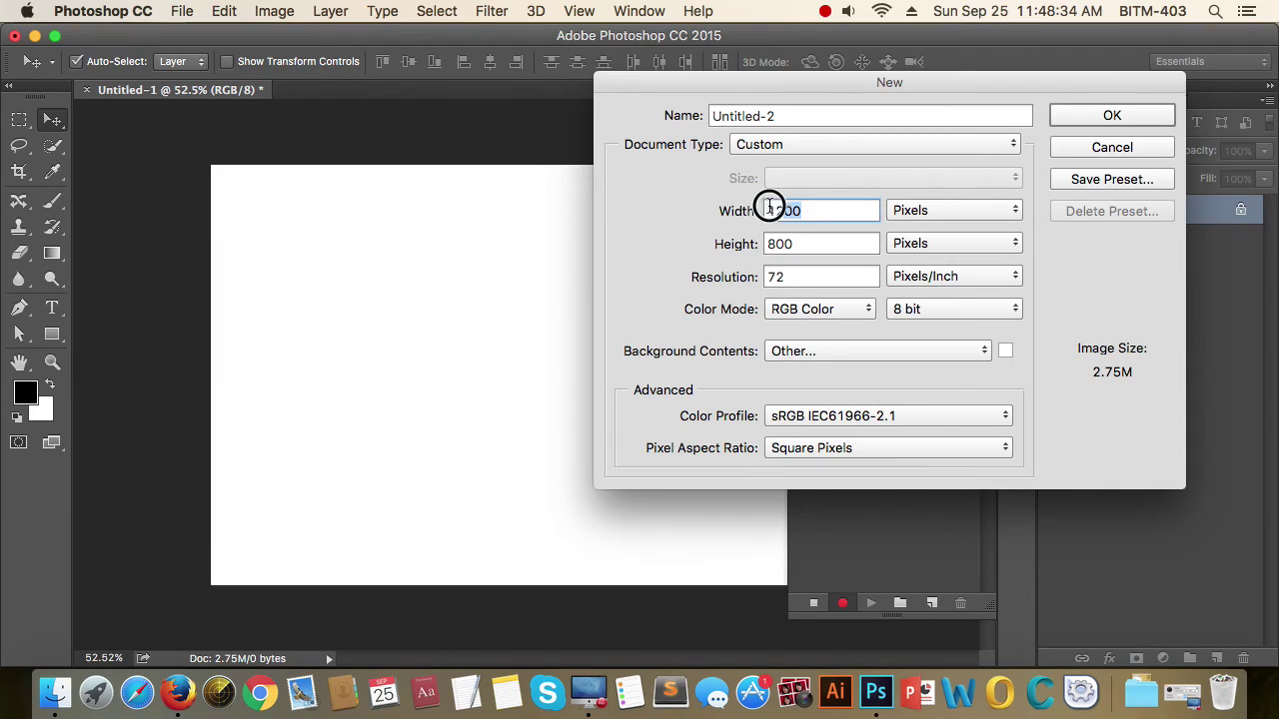
{"action": "type", "text": "192"}
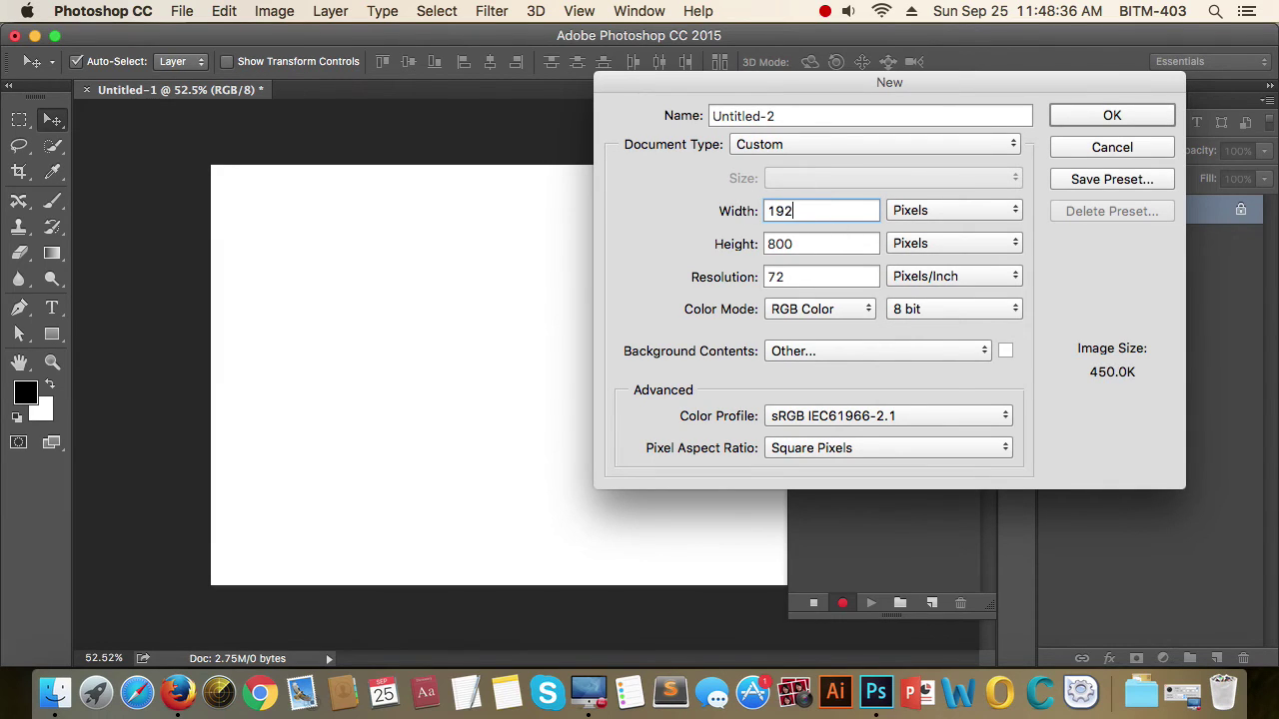
{"action": "type", "text": "0"}
{"action": "key", "text": "Tab"}
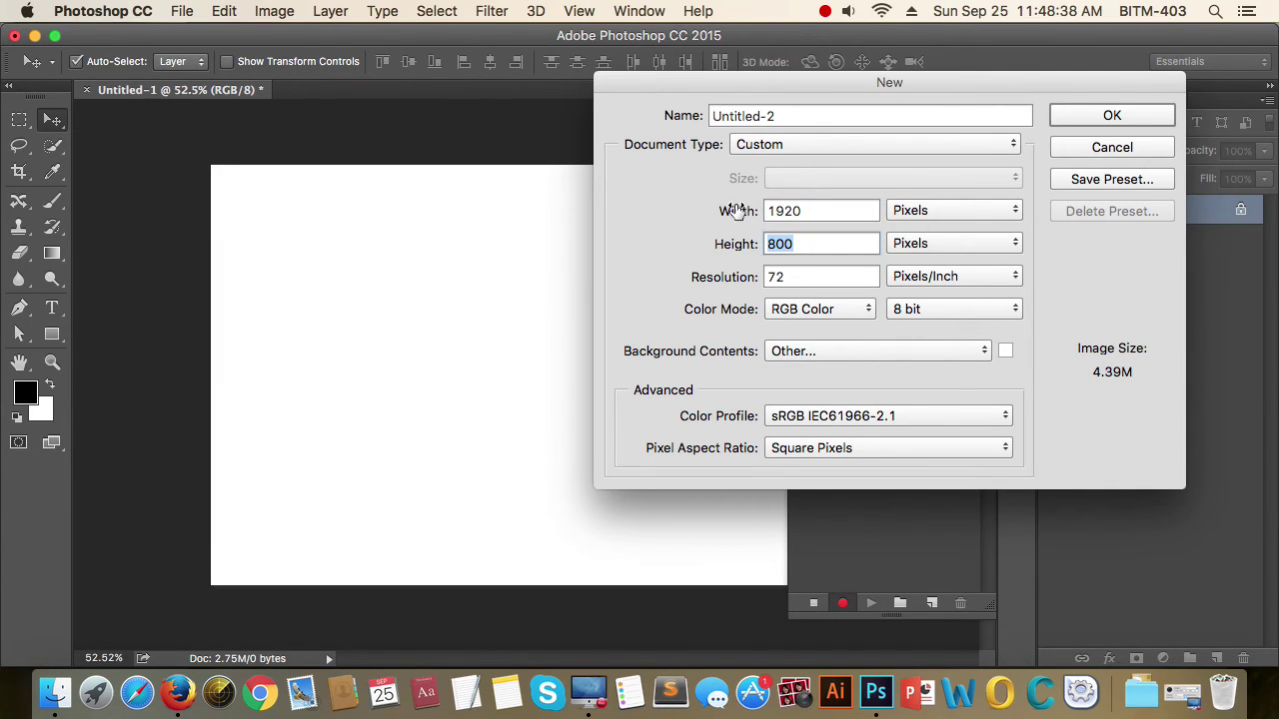
{"action": "type", "text": "1080"}
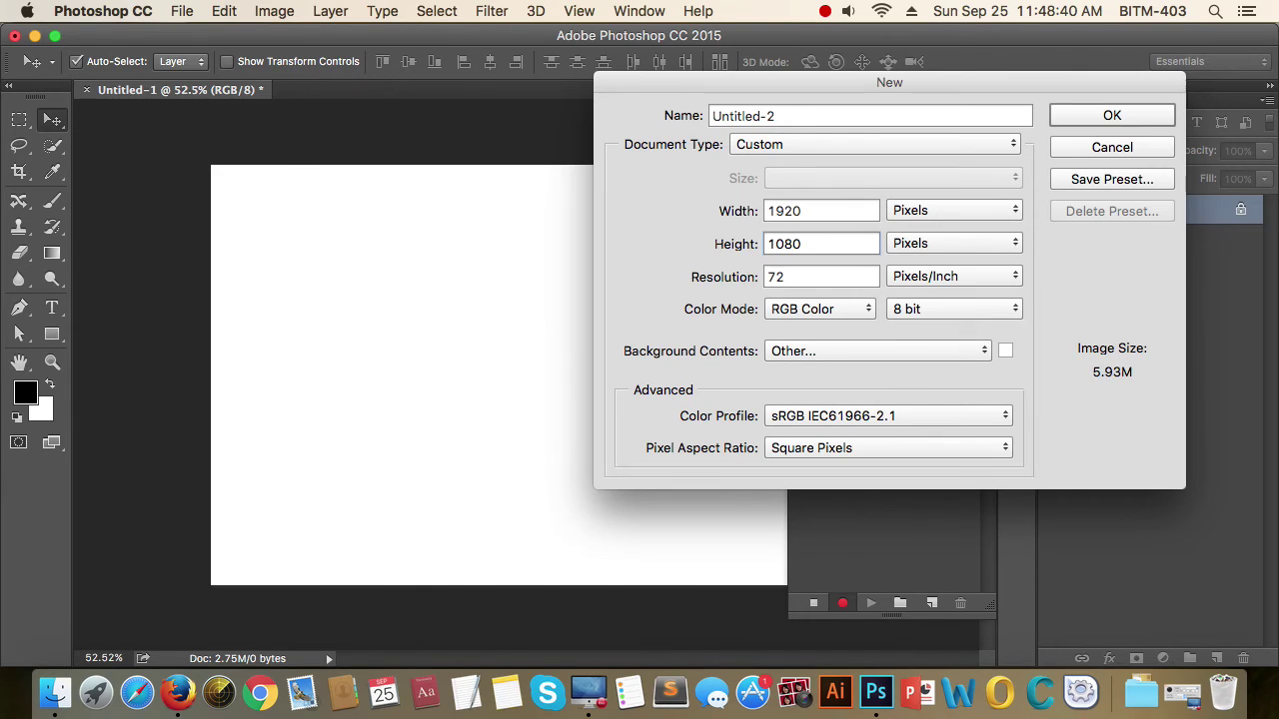
{"action": "left_click", "coordinate": [1099, 114]}
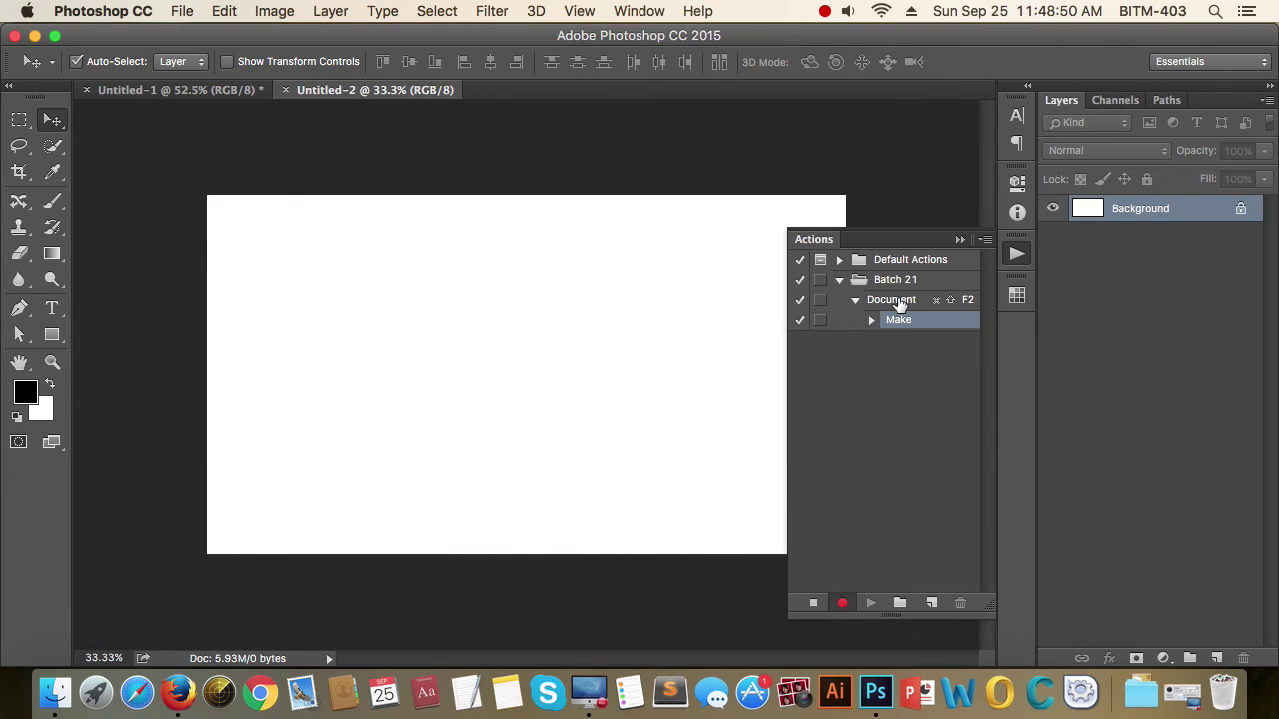
Draw a rectangle in the canvas's upper left with the Rectangle tool.
{"action": "left_click", "coordinate": [871, 320]}
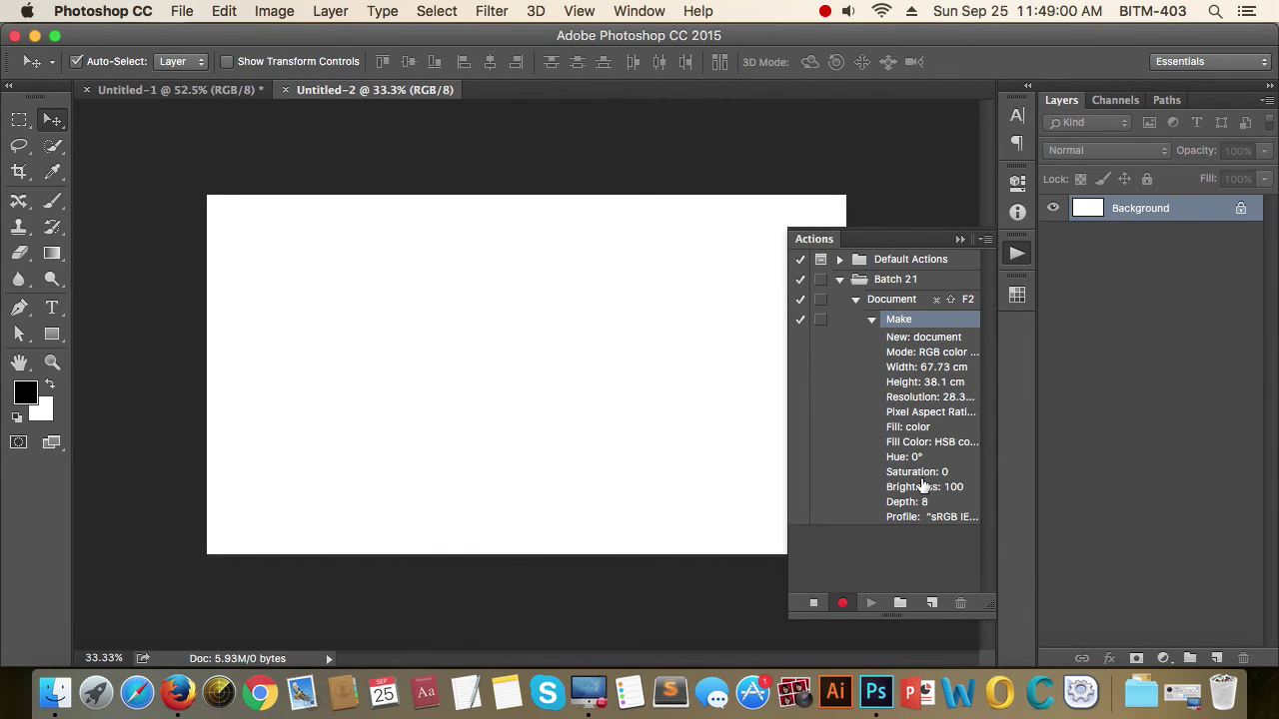
{"action": "left_click", "coordinate": [871, 319]}
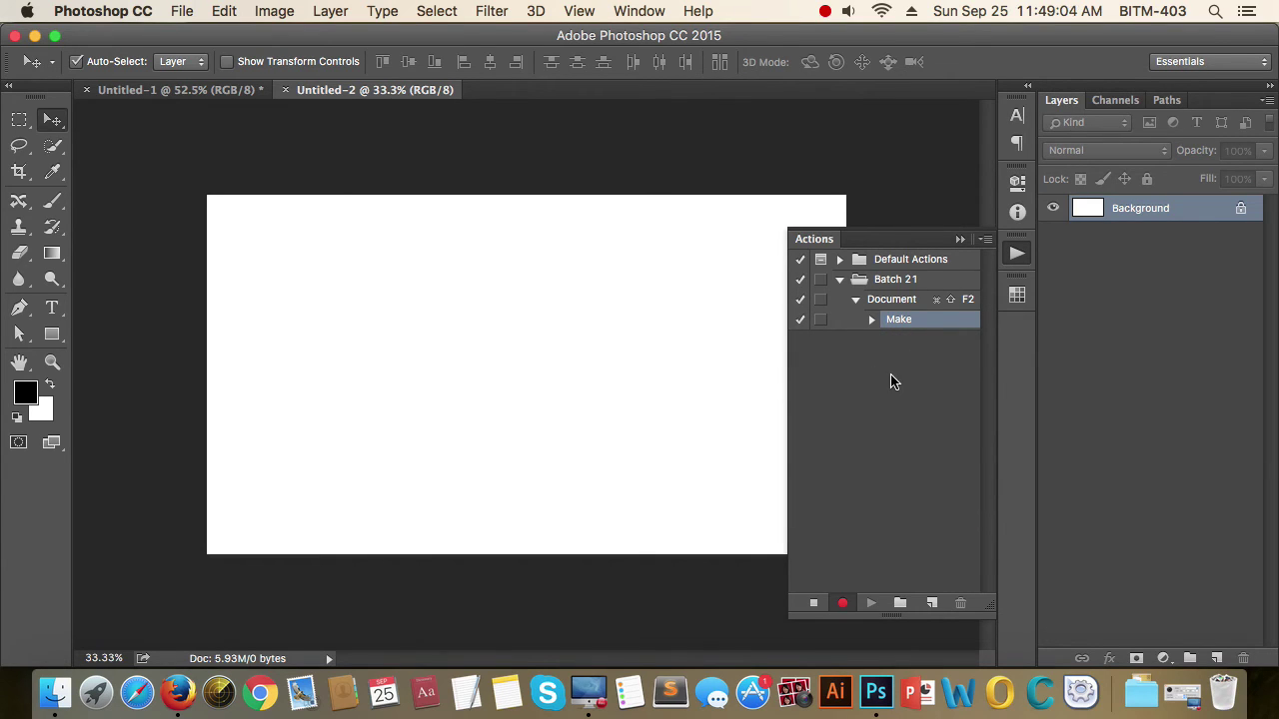
{"action": "left_click", "coordinate": [52, 334]}
{"action": "left_click_drag", "start_coordinate": [271, 261], "coordinate": [431, 394]}
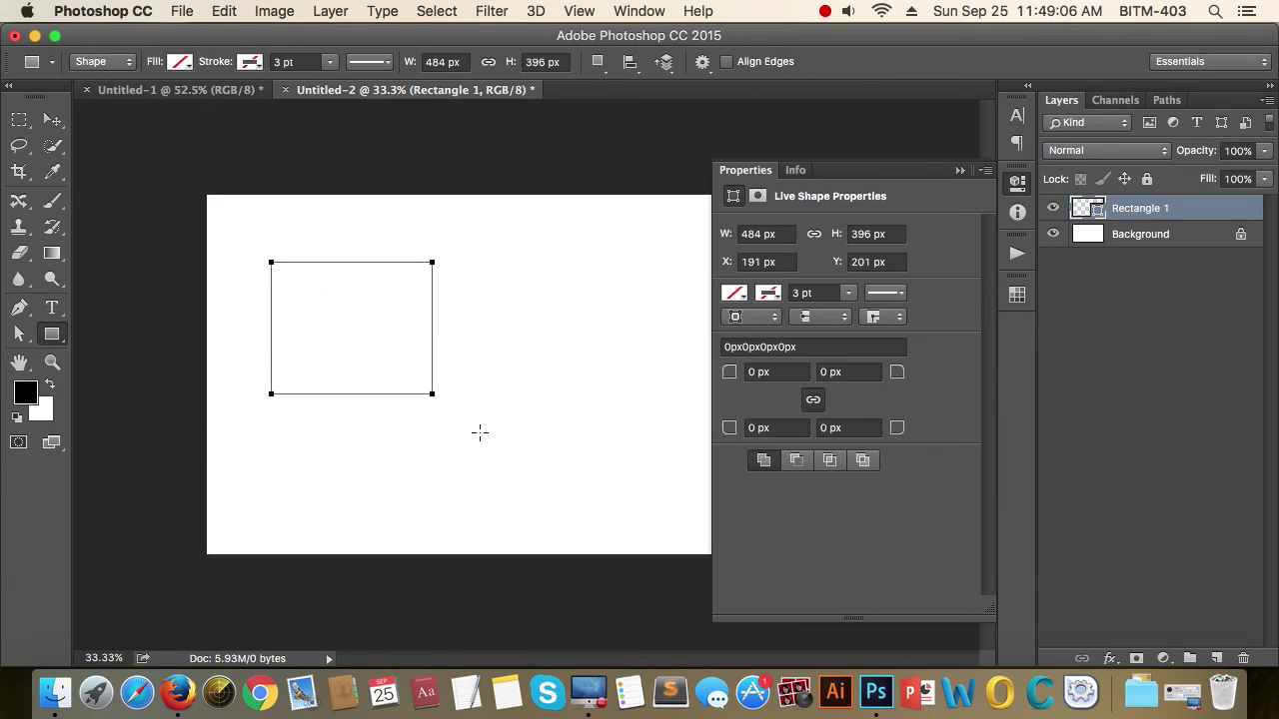
{"action": "left_click", "coordinate": [960, 170]}
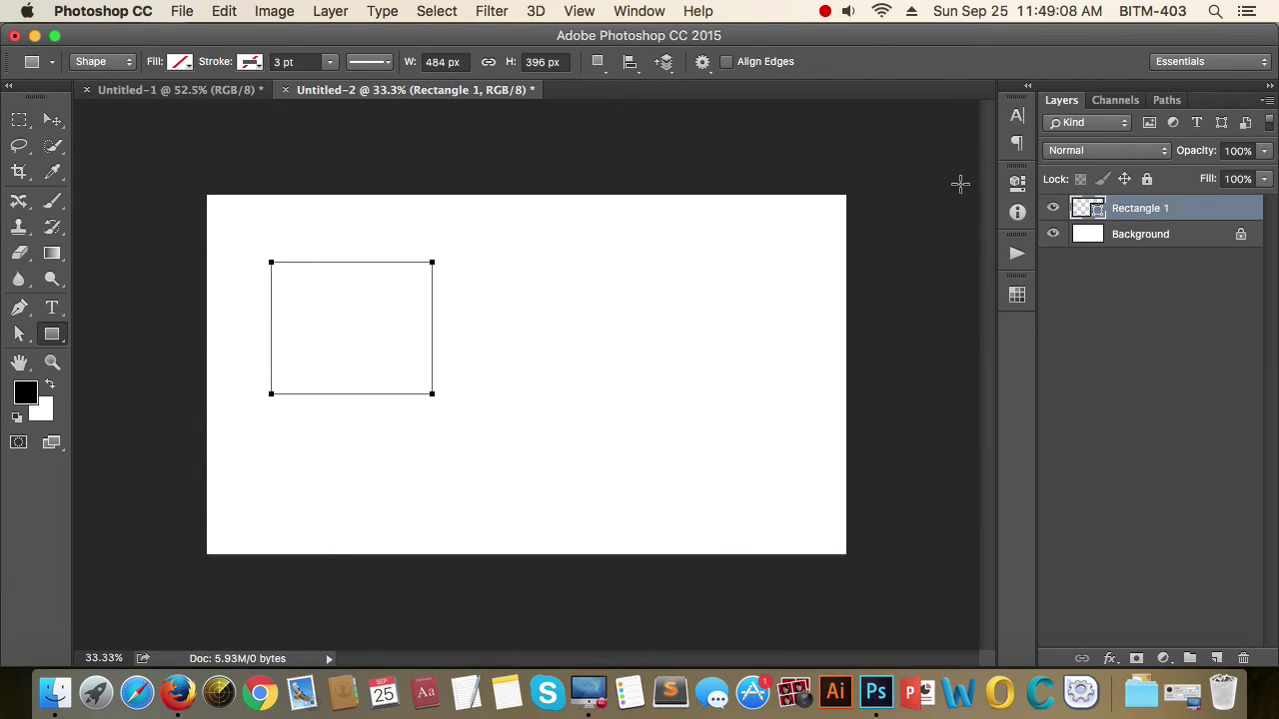
{"action": "left_click", "coordinate": [1013, 253]}
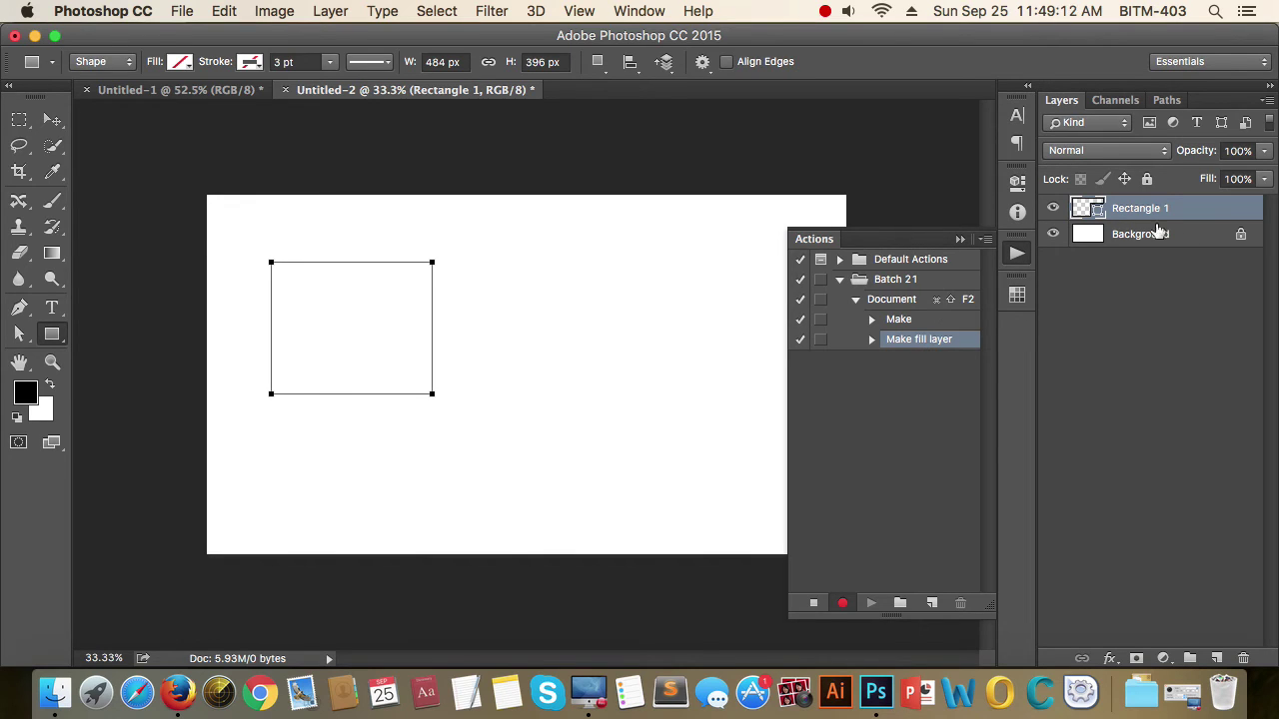
Fill the rectangle pink, move it right, and stop recording the action.
{"action": "left_click", "coordinate": [189, 68]}
{"action": "left_click", "coordinate": [134, 101]}
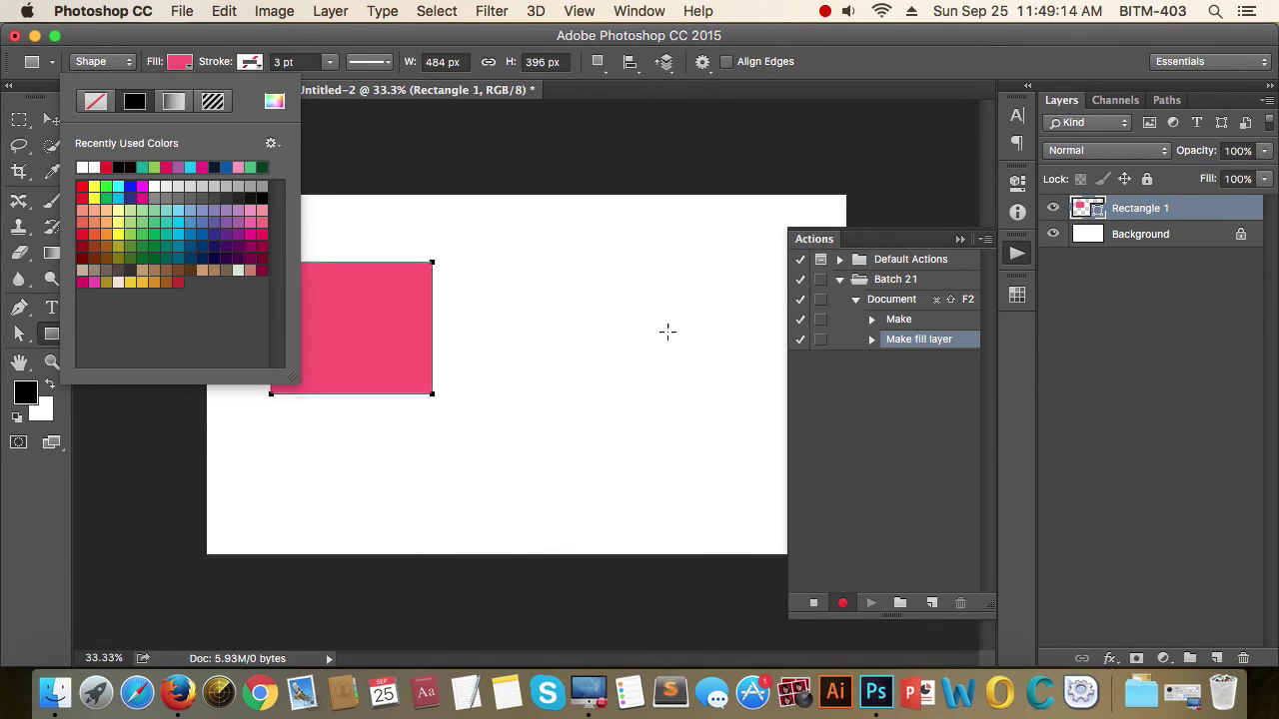
{"action": "left_click", "coordinate": [51, 120]}
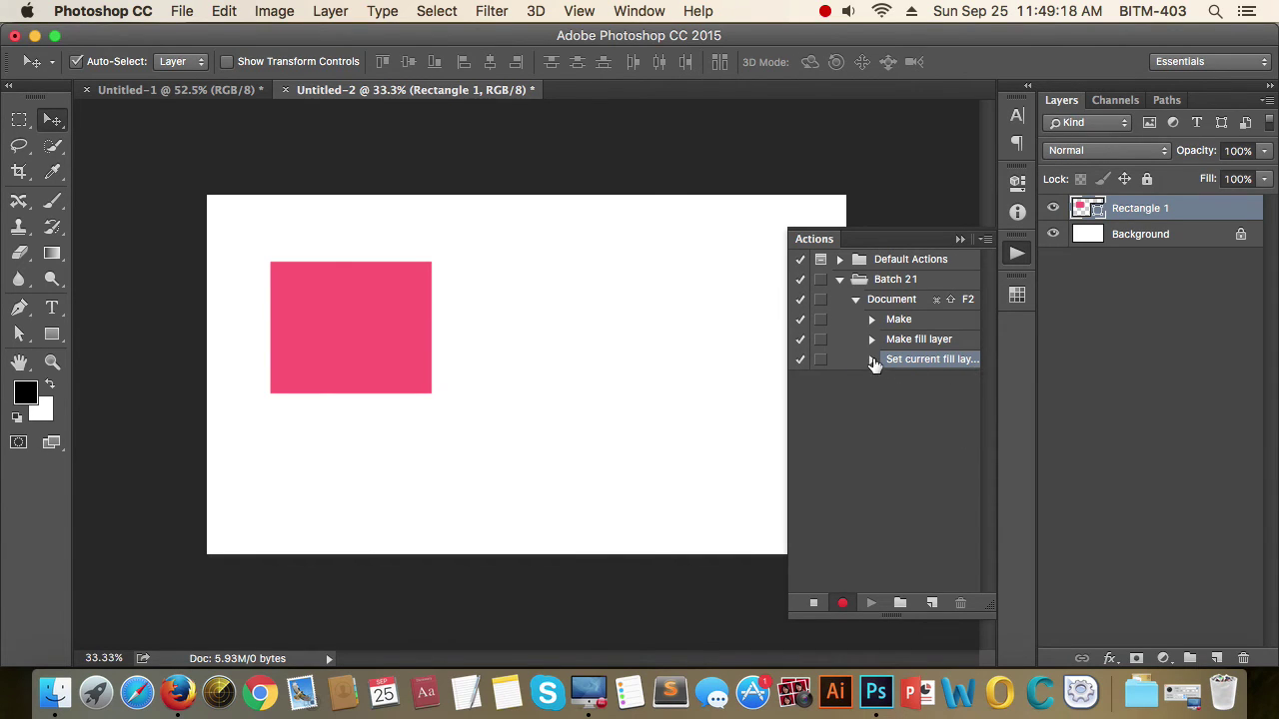
{"action": "left_click", "coordinate": [871, 360]}
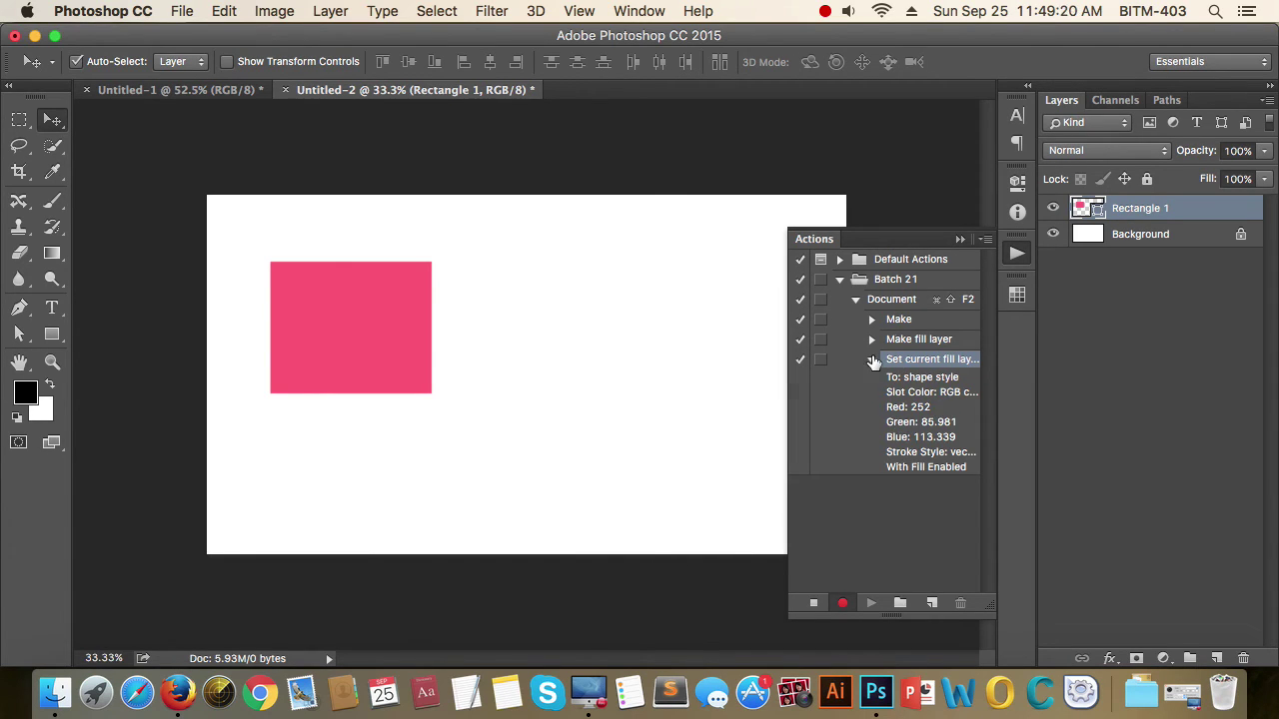
{"action": "left_click", "coordinate": [871, 359]}
{"action": "mouse_move", "coordinate": [363, 345]}
{"action": "left_mouse_down"}
{"action": "mouse_move", "coordinate": [455, 369]}
{"action": "mouse_move", "coordinate": [432, 305]}
{"action": "mouse_move", "coordinate": [621, 345]}
{"action": "left_mouse_up"}
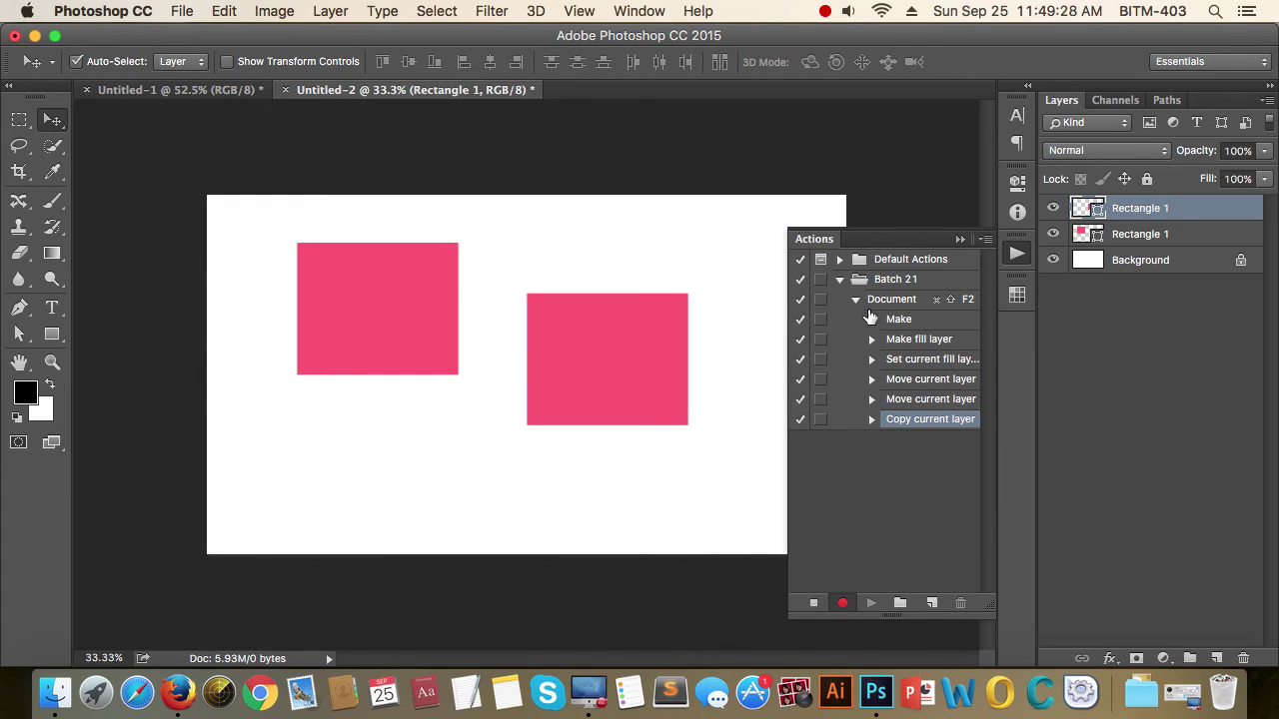
{"action": "left_click", "coordinate": [813, 604]}
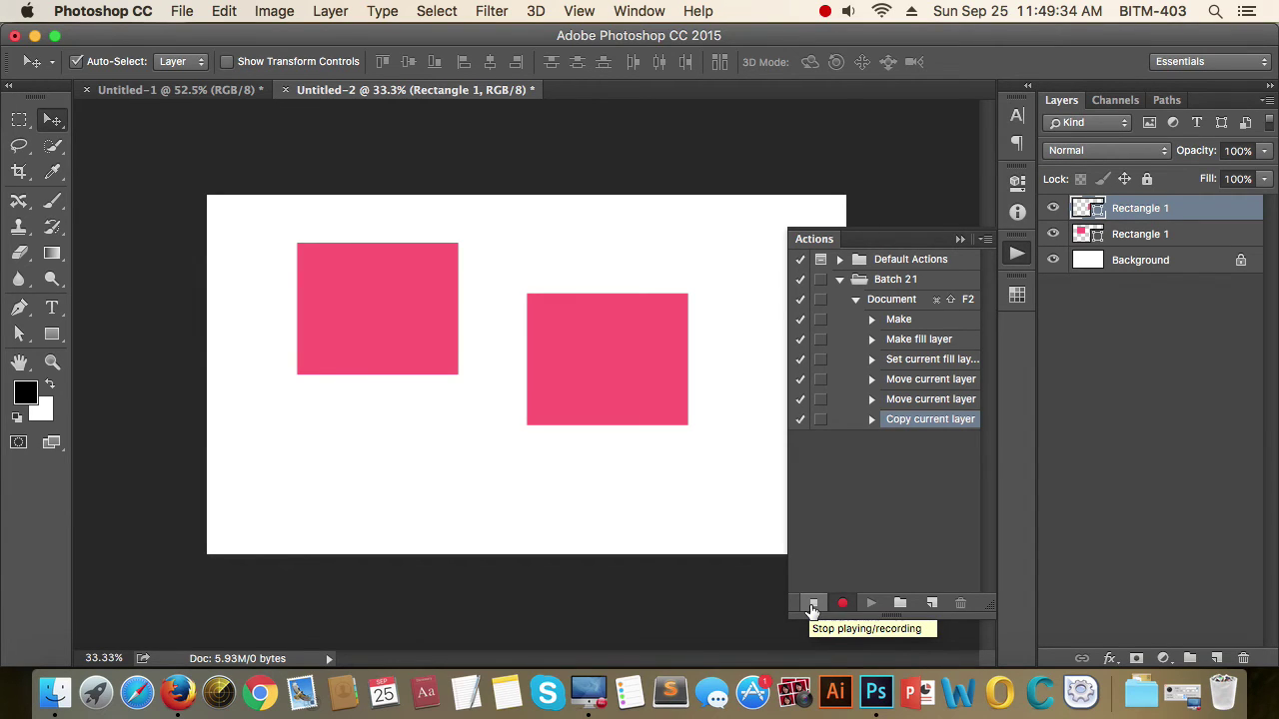
{"action": "left_click", "coordinate": [812, 605]}
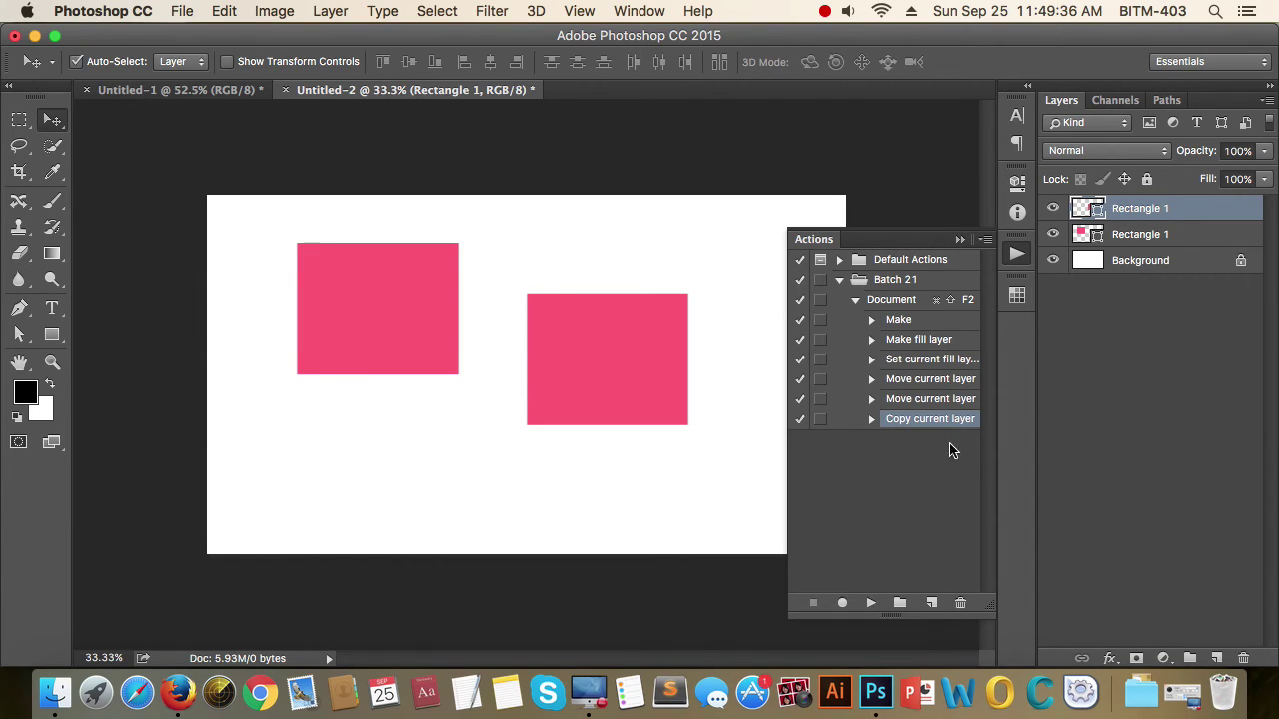
Close the Untitled-2 test document without saving.
{"action": "left_click", "coordinate": [855, 299]}
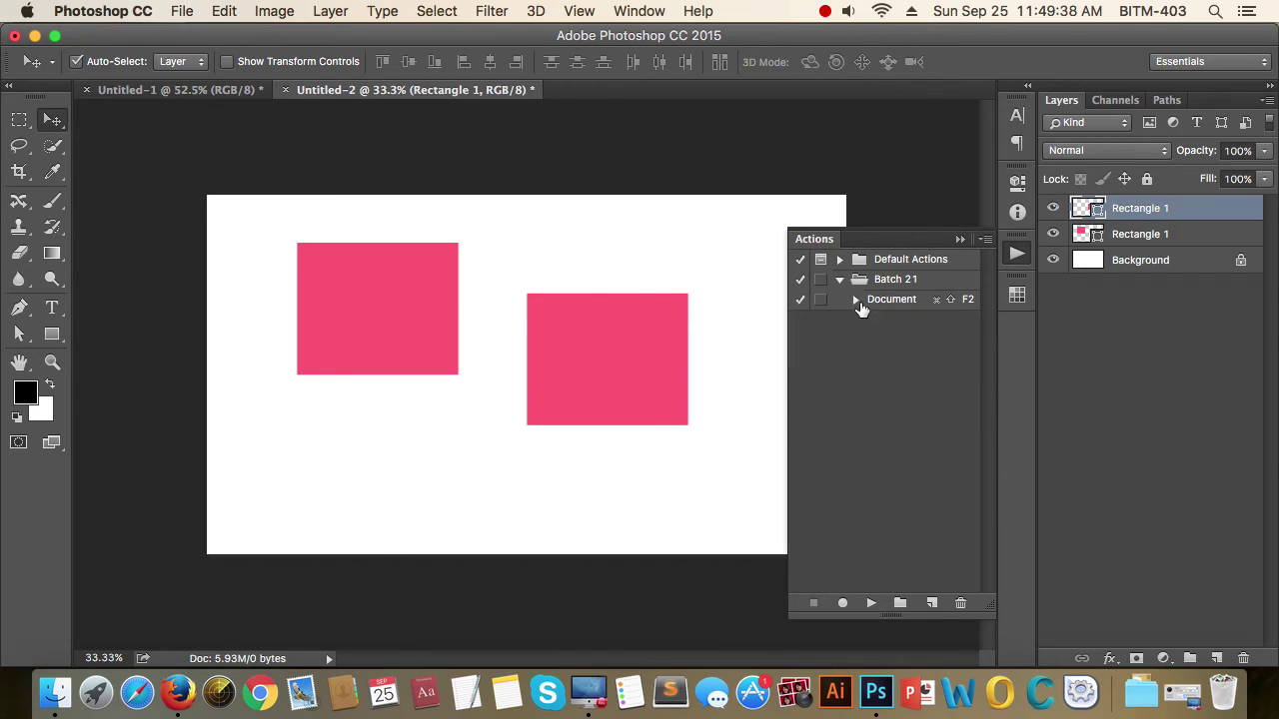
{"action": "left_click", "coordinate": [958, 238]}
{"action": "left_click", "coordinate": [1164, 409]}
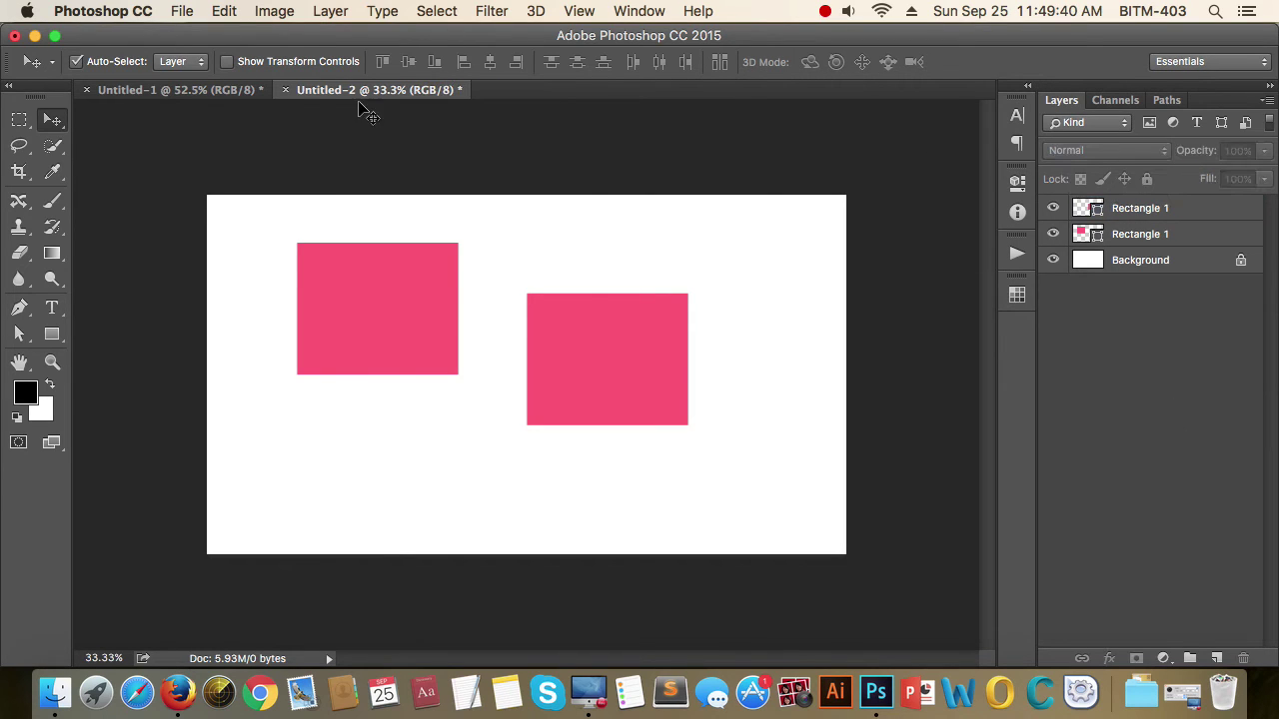
{"action": "left_click", "coordinate": [286, 91]}
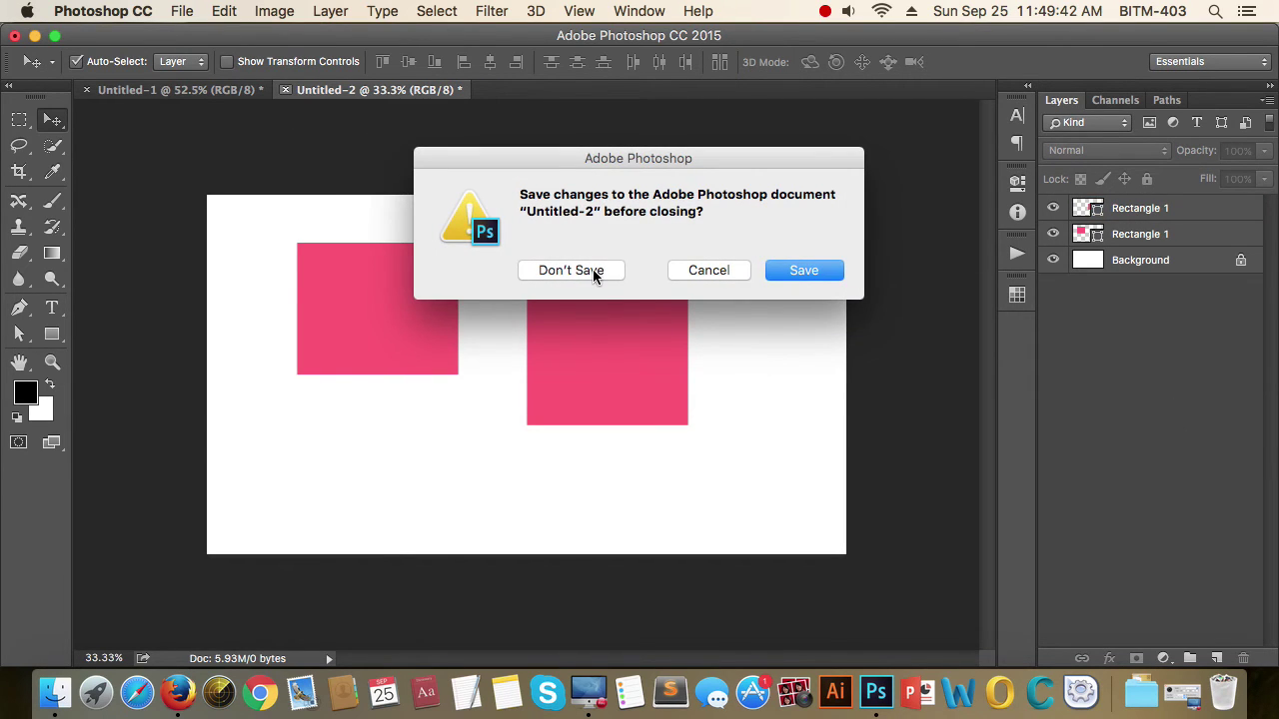
{"action": "left_click", "coordinate": [592, 271]}
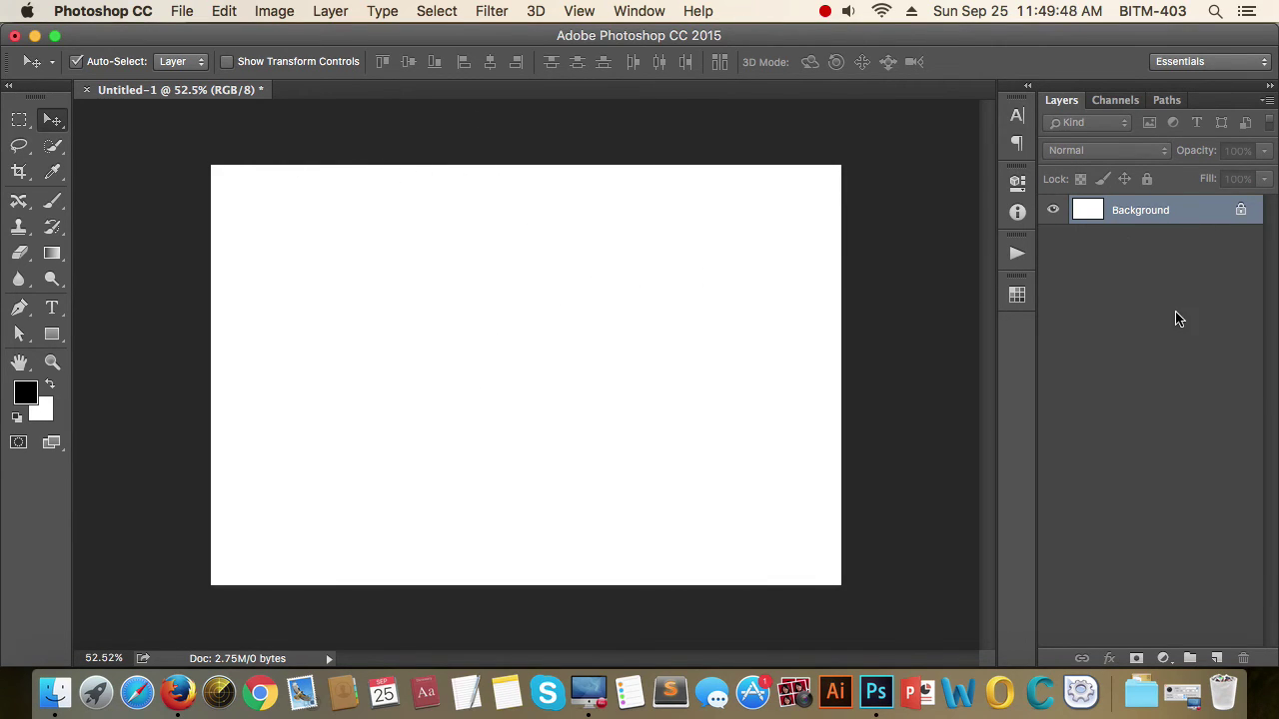
Replay the Document action from the Batch 21 set.
{"action": "left_click", "coordinate": [1016, 257]}
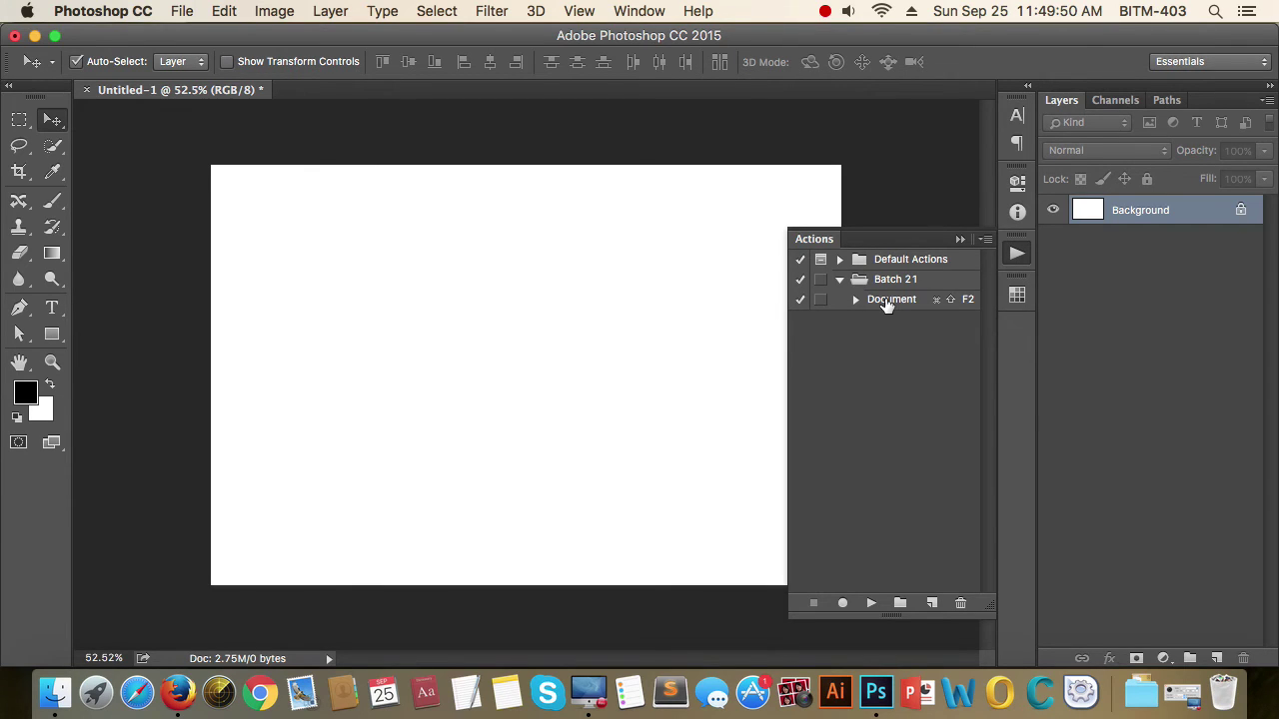
{"action": "left_click", "coordinate": [900, 281]}
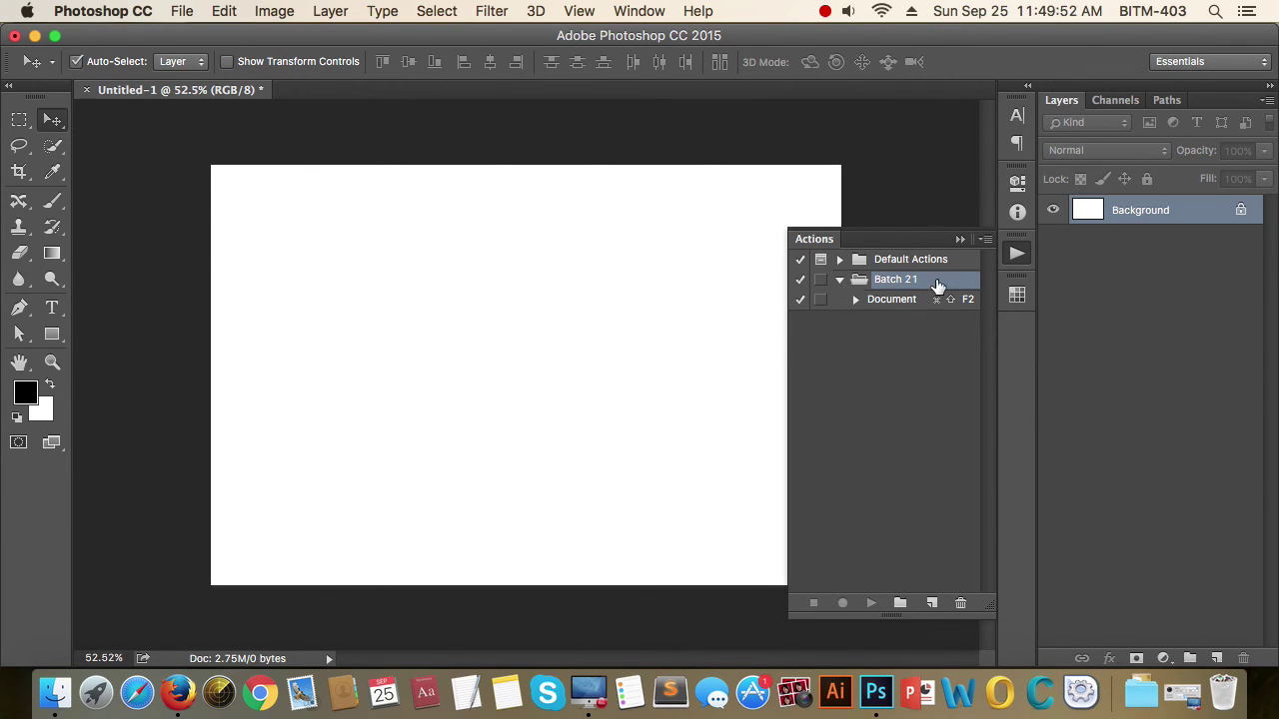
{"action": "left_click", "coordinate": [908, 305]}
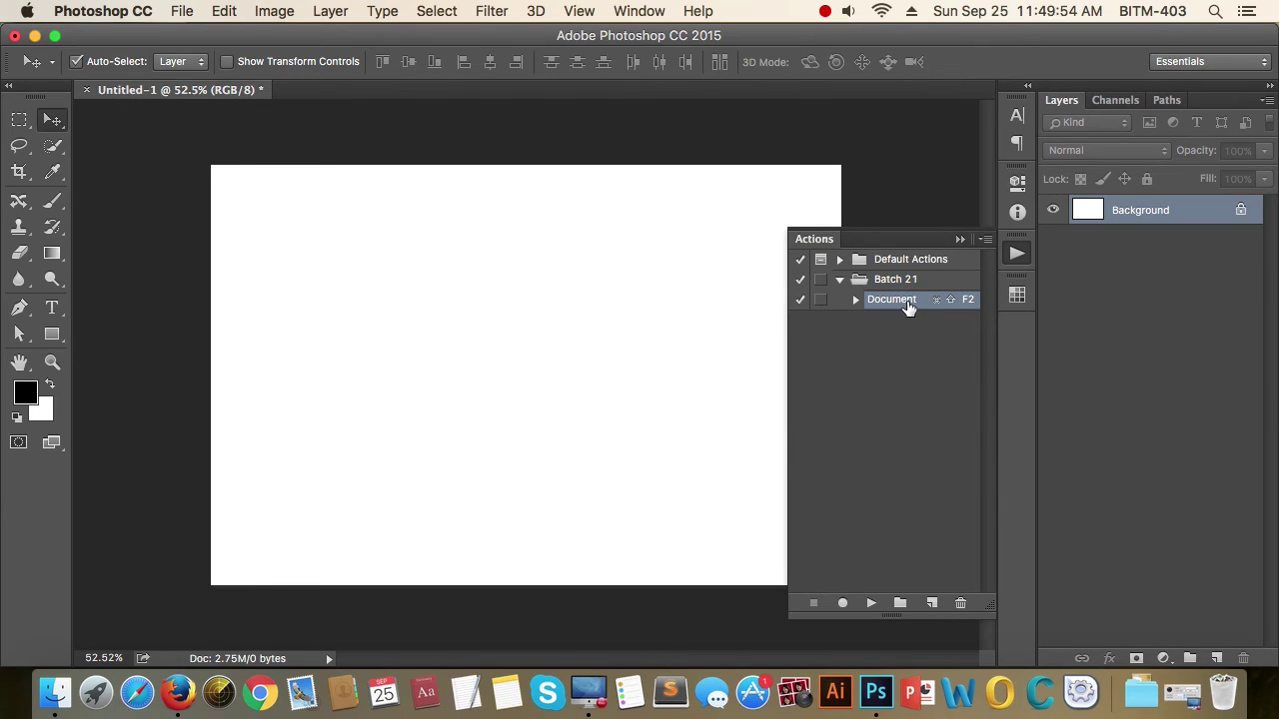
{"action": "left_click", "coordinate": [870, 603]}
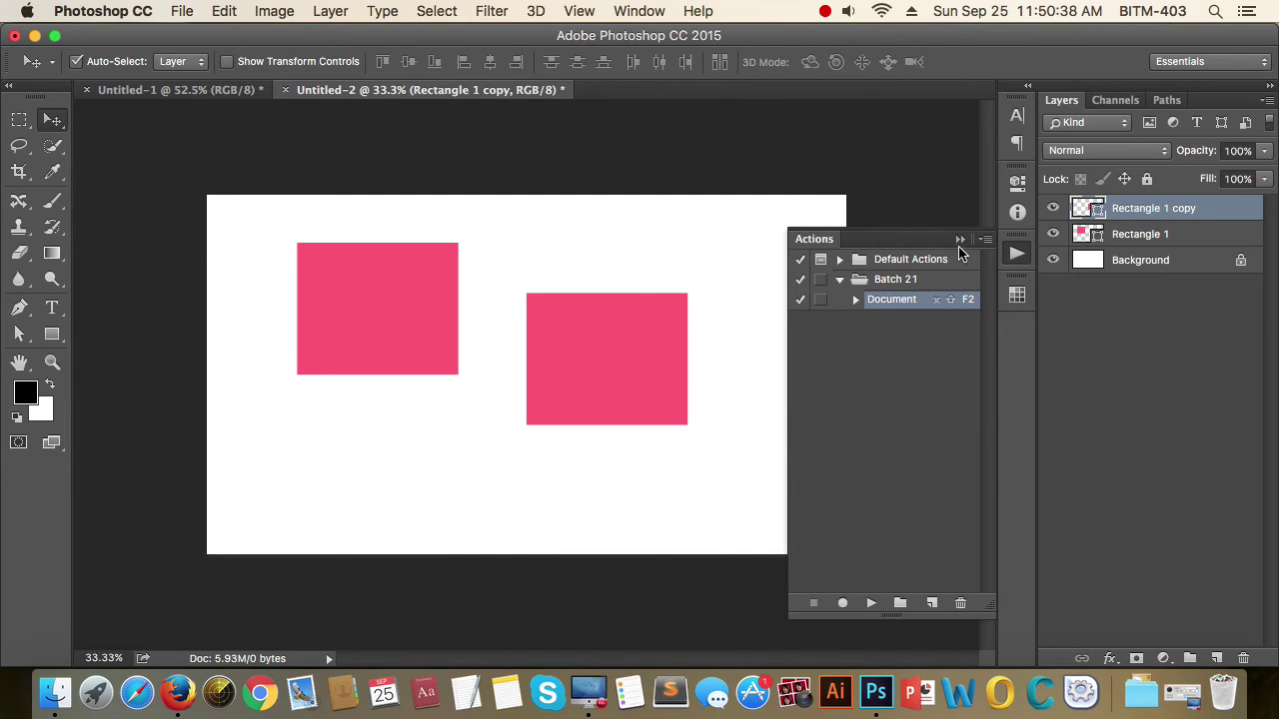
Close Untitled-2 without saving, dismiss the Actions panel, and start a new blank document.
{"action": "left_click", "coordinate": [286, 90]}
{"action": "left_click", "coordinate": [574, 272]}
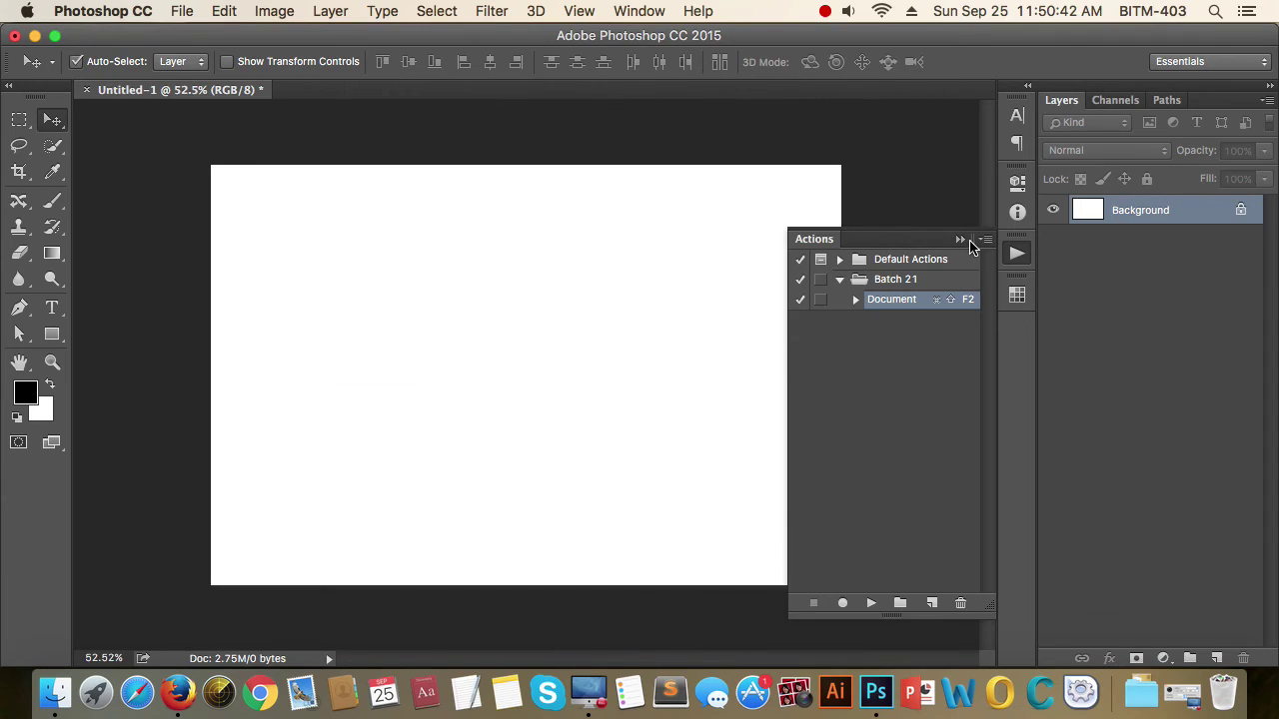
{"action": "left_click", "coordinate": [965, 240]}
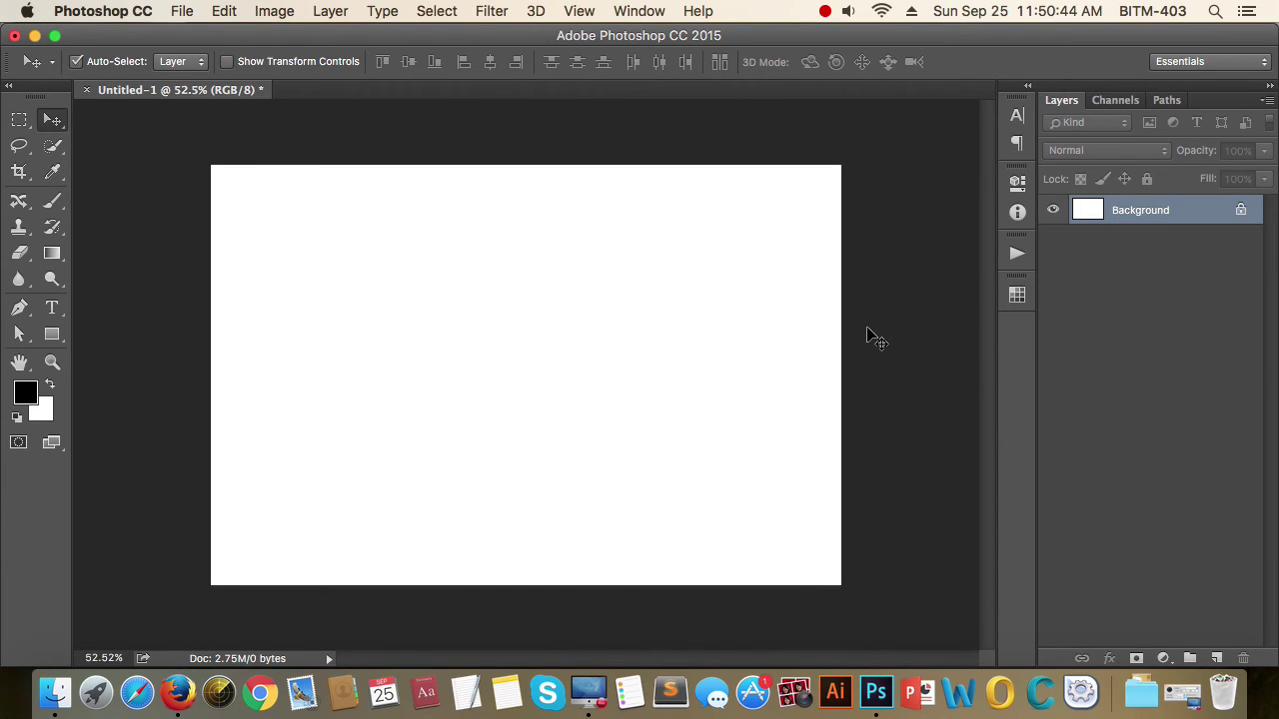
{"action": "key", "text": "super"}
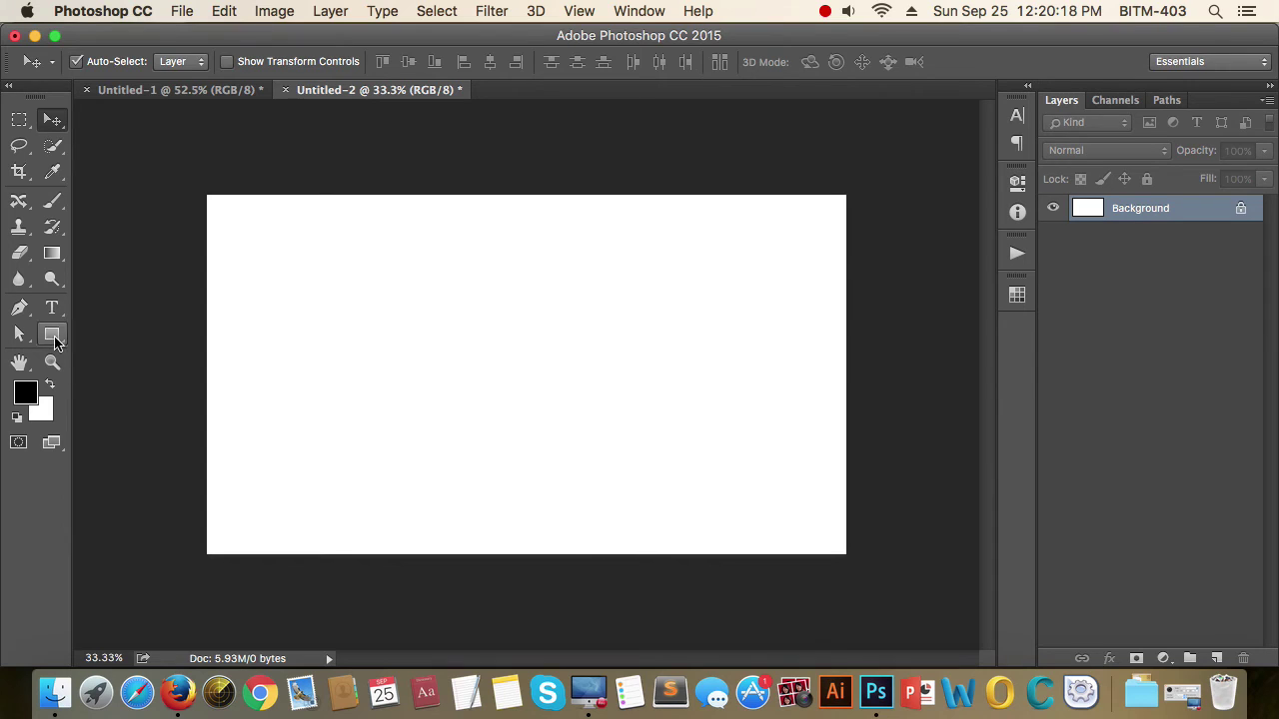
Draw a first rectangle in the upper left and fill it with solid pink.
{"action": "left_click", "coordinate": [52, 334]}
{"action": "left_click", "coordinate": [160, 329]}
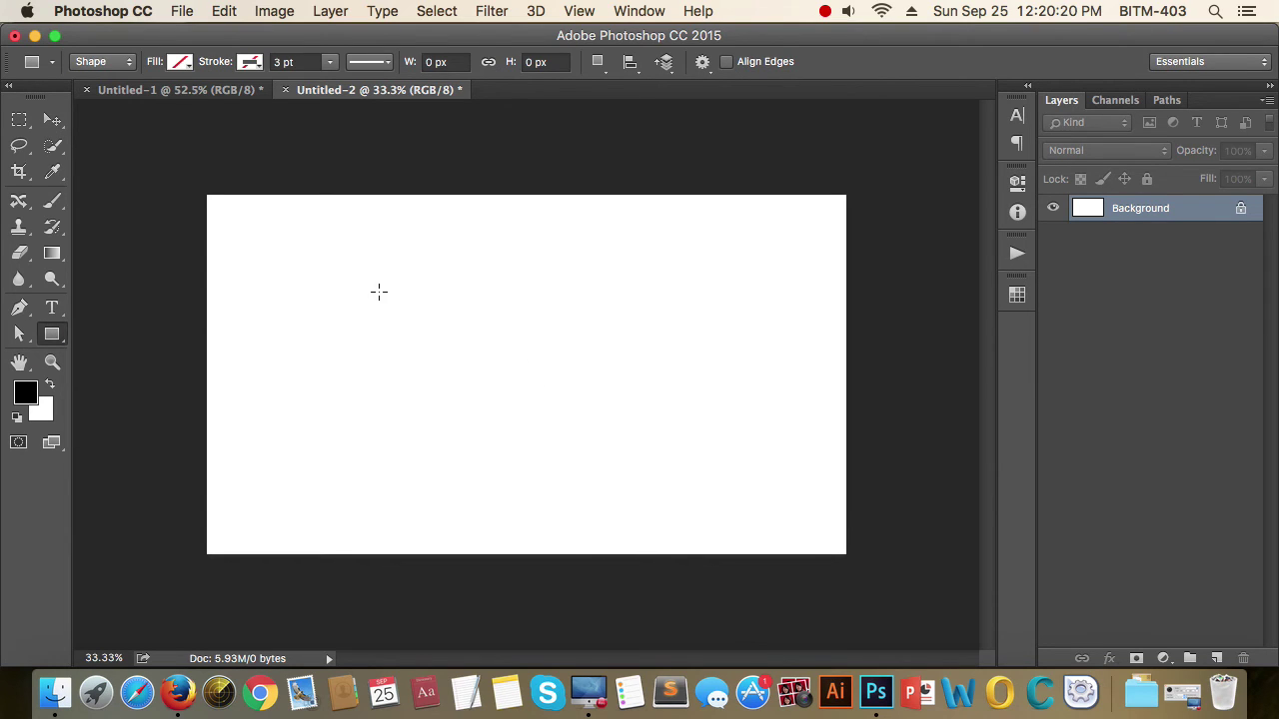
{"action": "left_click_drag", "start_coordinate": [360, 256], "coordinate": [513, 380]}
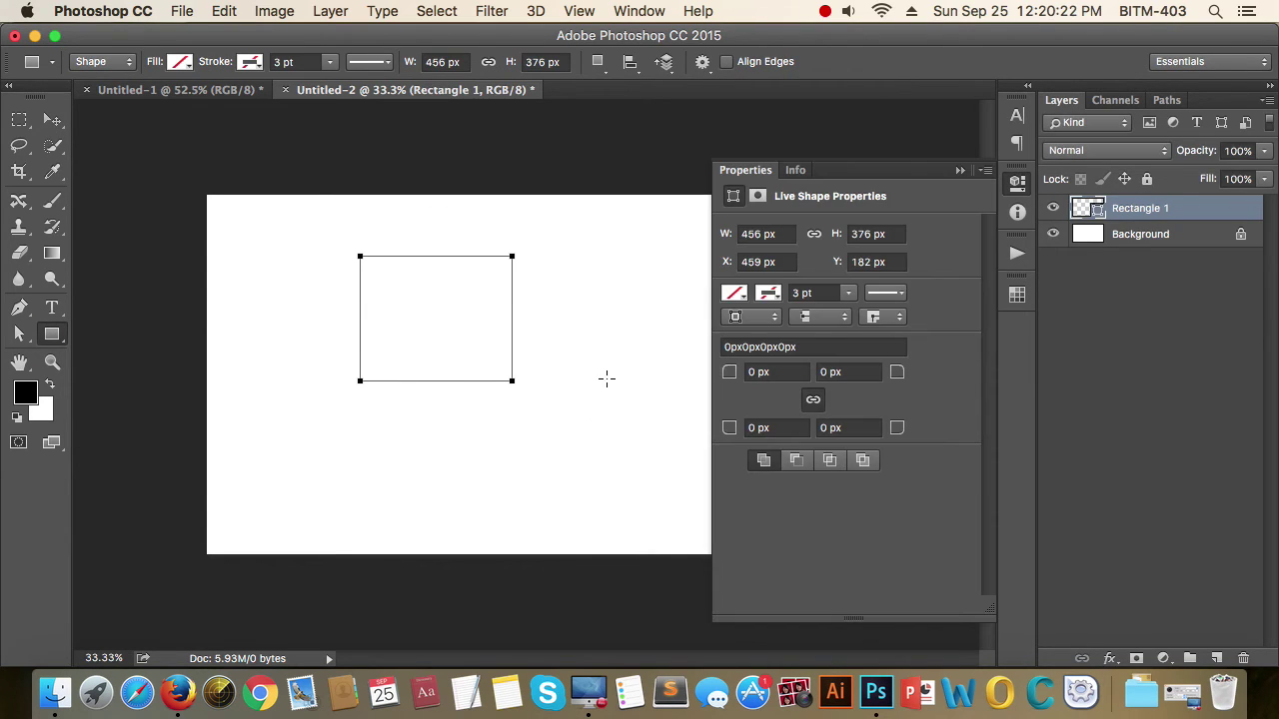
{"action": "left_click", "coordinate": [183, 63]}
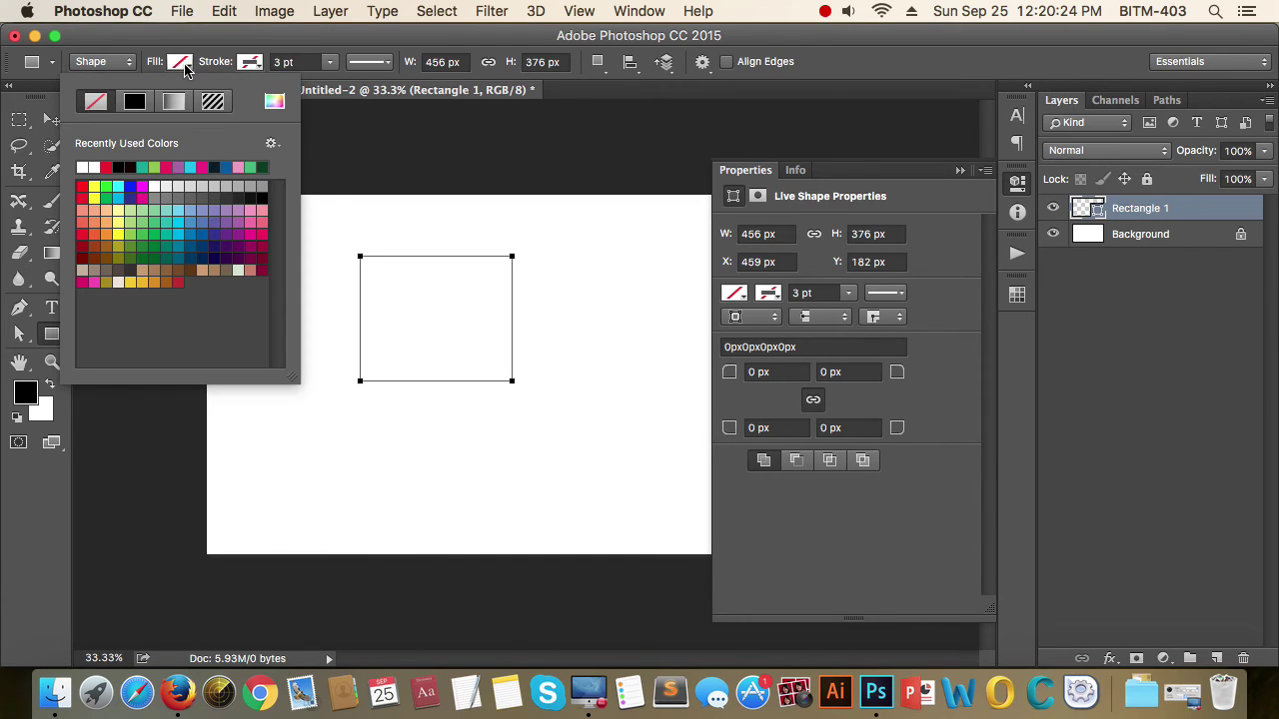
{"action": "left_click", "coordinate": [133, 104]}
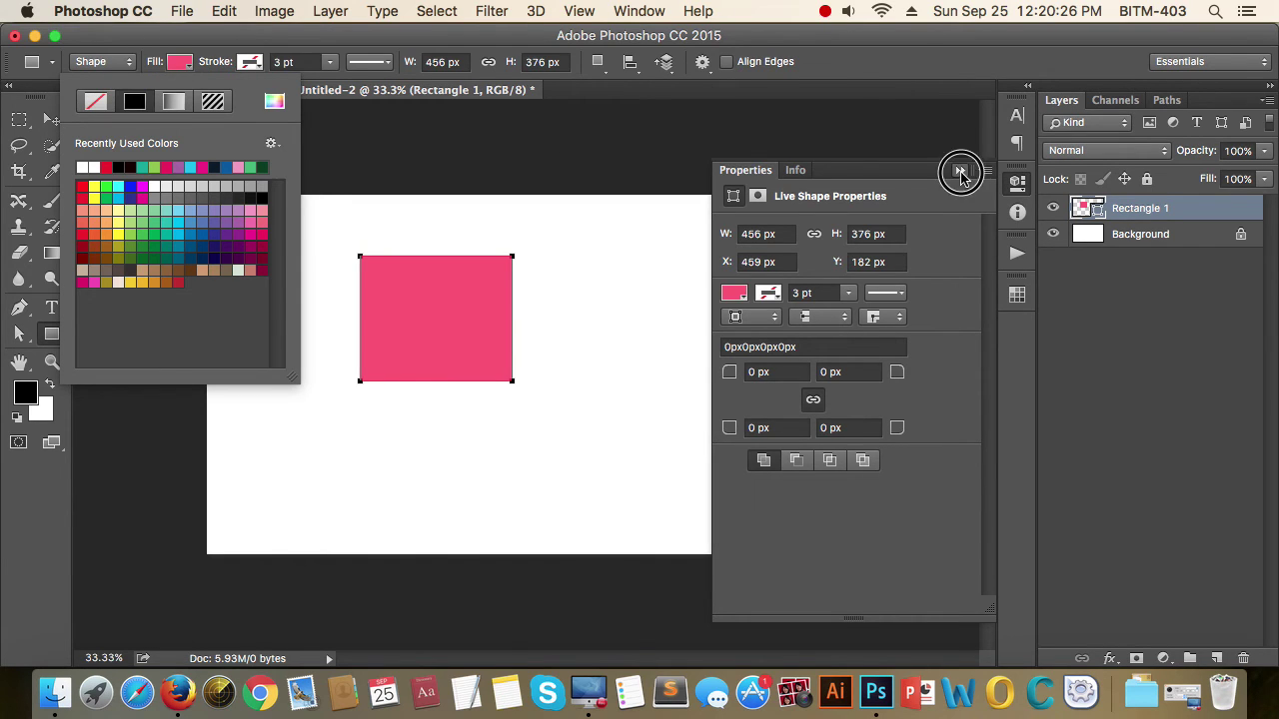
{"action": "left_click", "coordinate": [959, 172]}
Add a second 456 × 376 px pink rectangle at the lower right.
{"action": "left_click", "coordinate": [624, 367]}
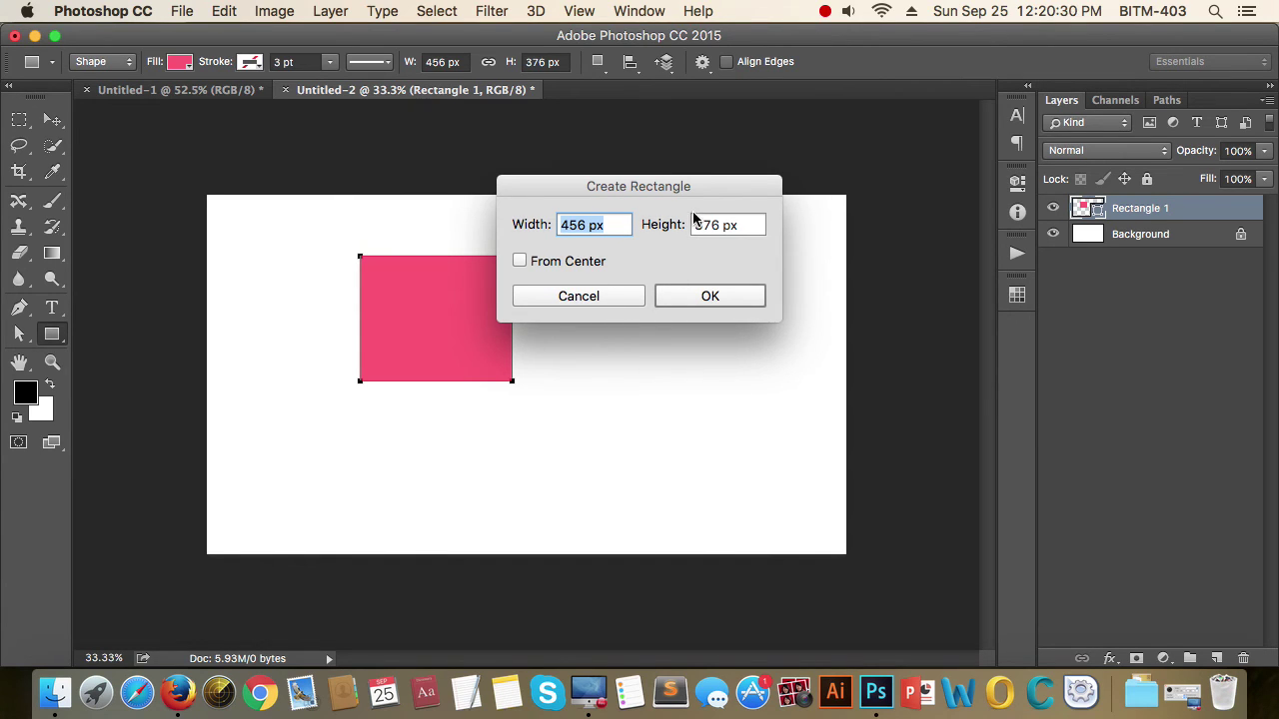
{"action": "left_click", "coordinate": [716, 296]}
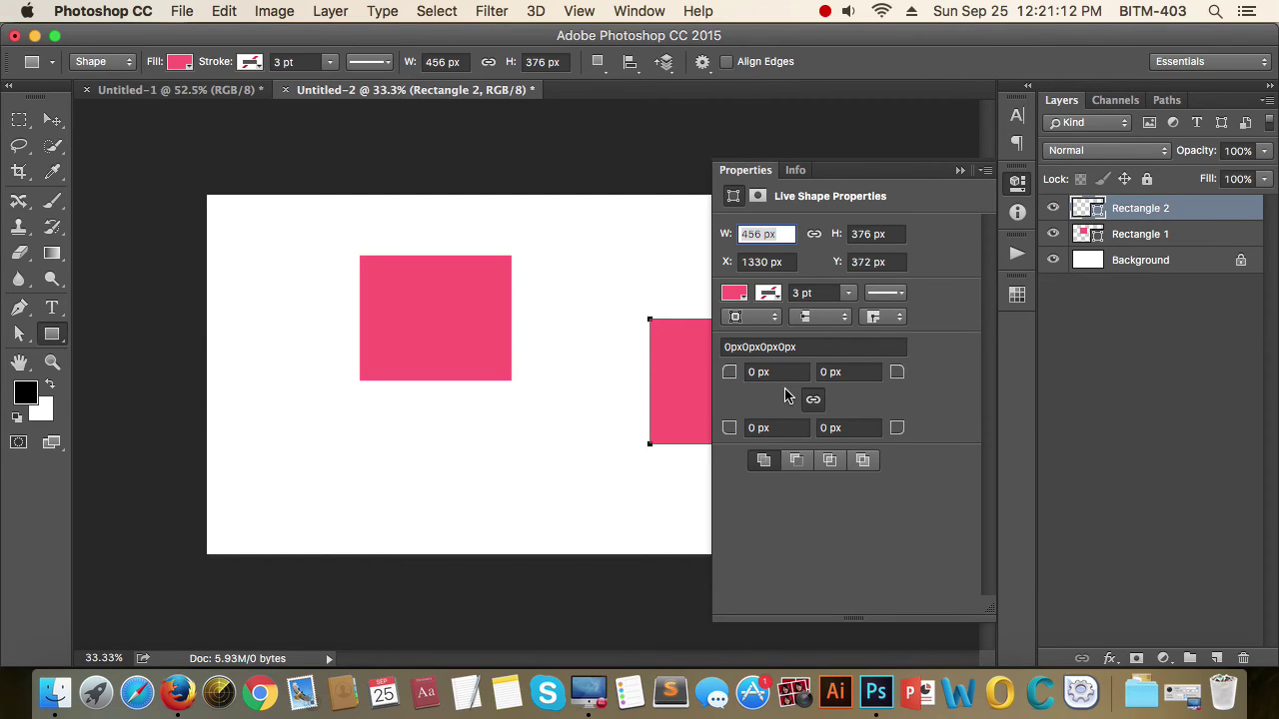
{"action": "left_click", "coordinate": [960, 170]}
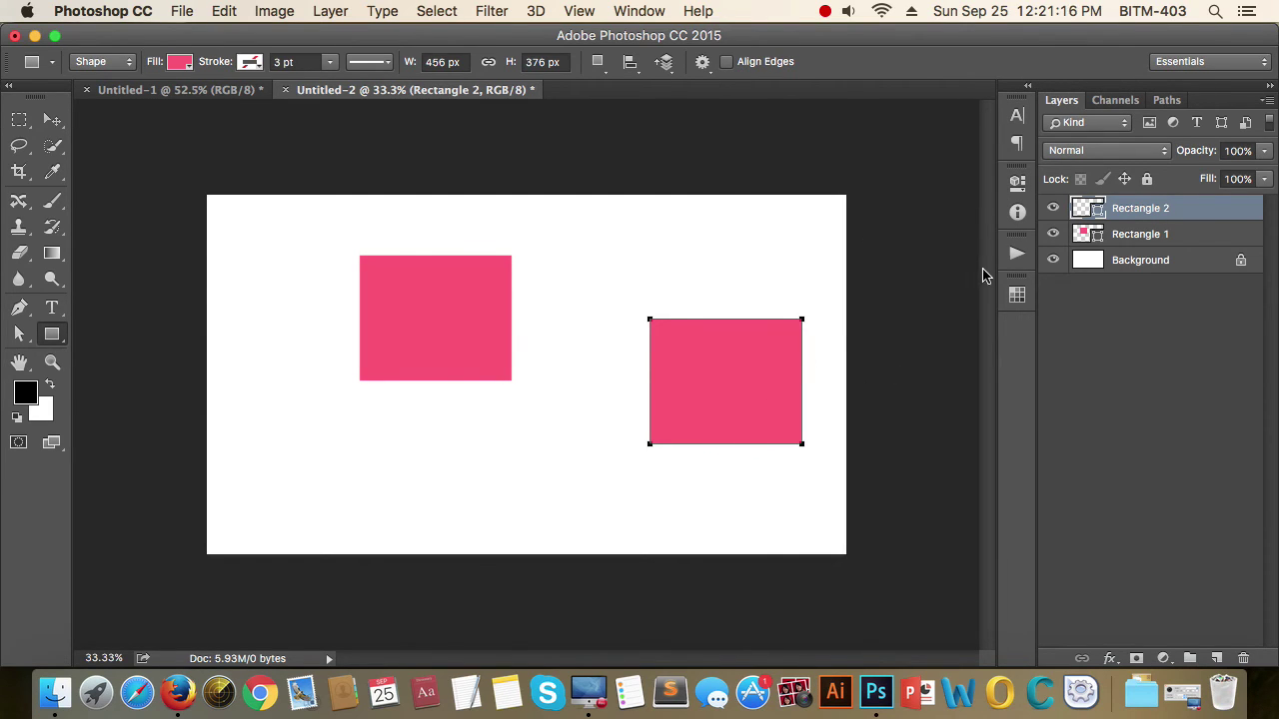
Add a larger overlapping rectangle and a rounded rectangle with 0/50/50/0 px corner radii.
{"action": "left_click_drag", "start_coordinate": [284, 315], "coordinate": [475, 530]}
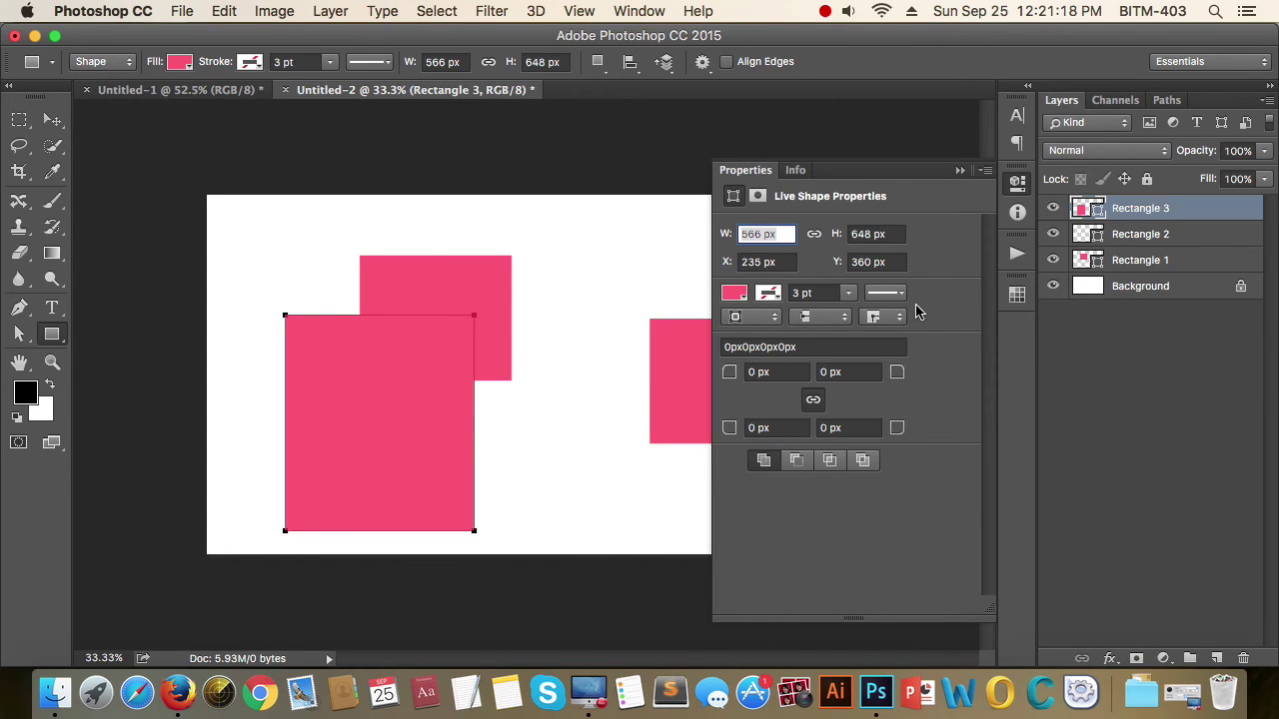
{"action": "left_click", "coordinate": [958, 171]}
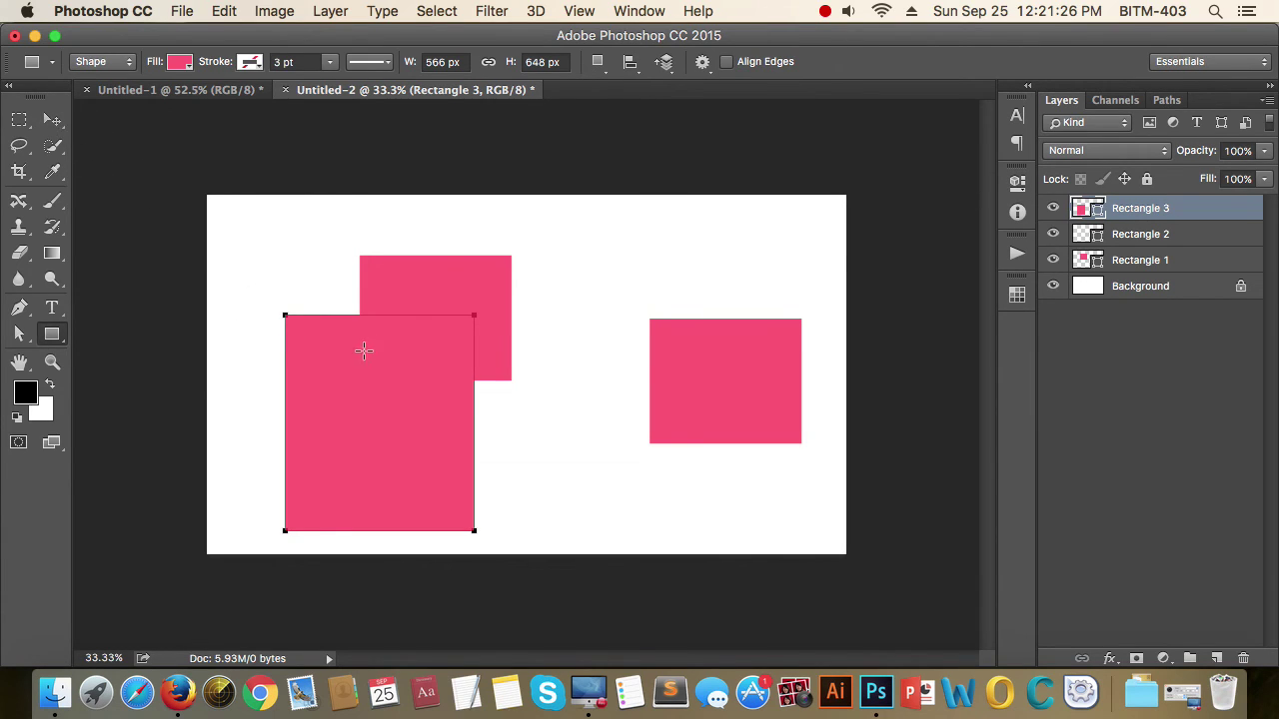
{"action": "right_click", "coordinate": [53, 336]}
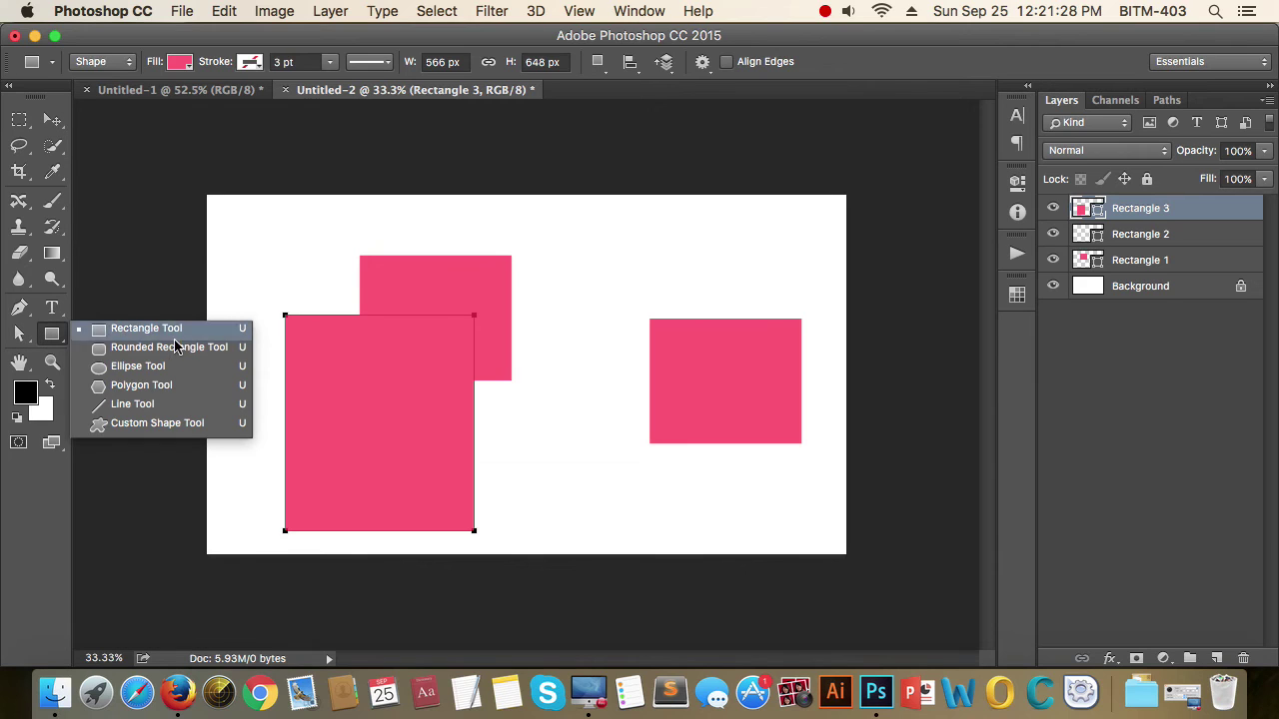
{"action": "left_click", "coordinate": [151, 350]}
{"action": "left_click", "coordinate": [574, 306]}
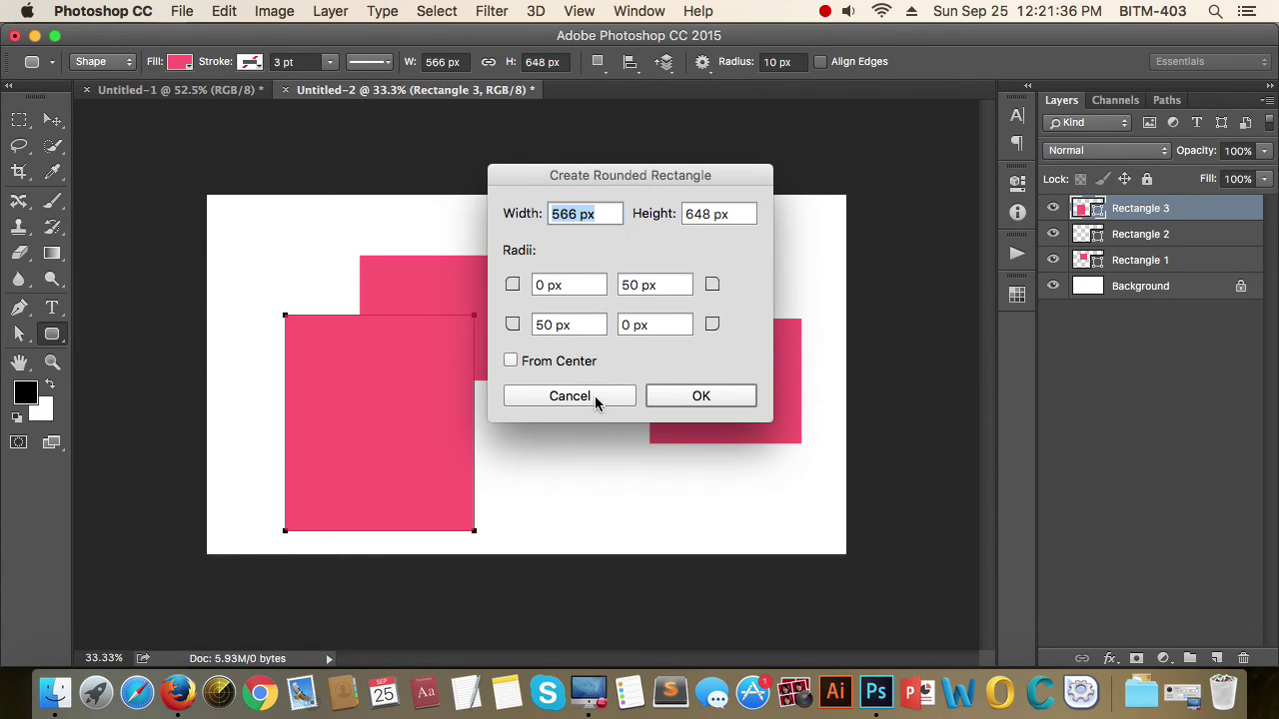
{"action": "left_click", "coordinate": [677, 386]}
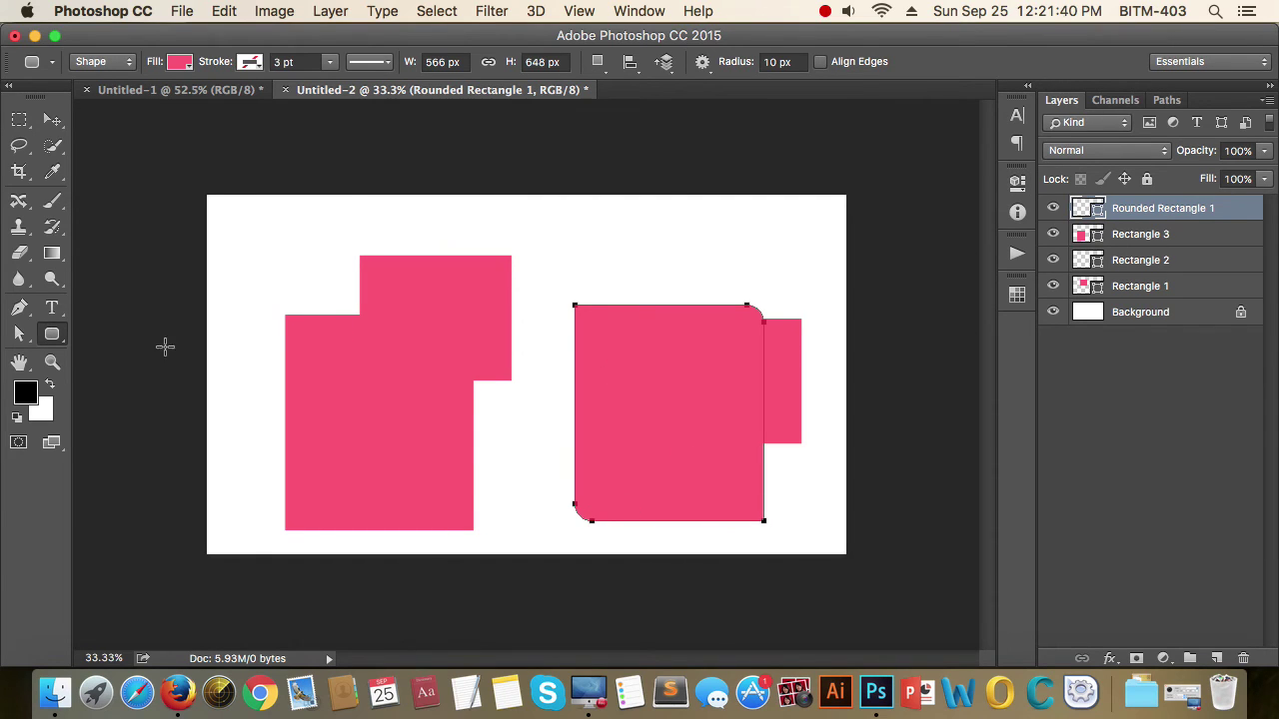
{"action": "right_click", "coordinate": [51, 335]}
{"action": "left_click", "coordinate": [128, 365]}
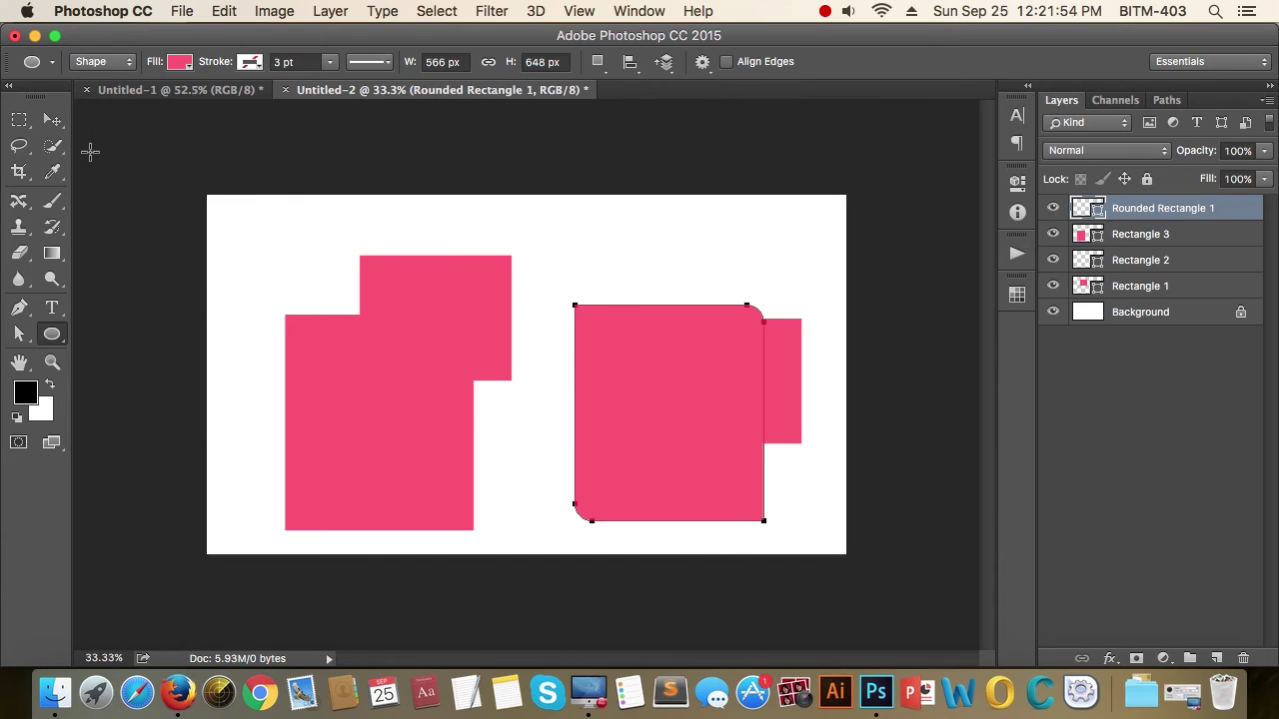
Select the rounded rectangle with the Move tool and delete it.
{"action": "left_click", "coordinate": [52, 119]}
{"action": "left_click_drag", "start_coordinate": [672, 386], "coordinate": [760, 266]}
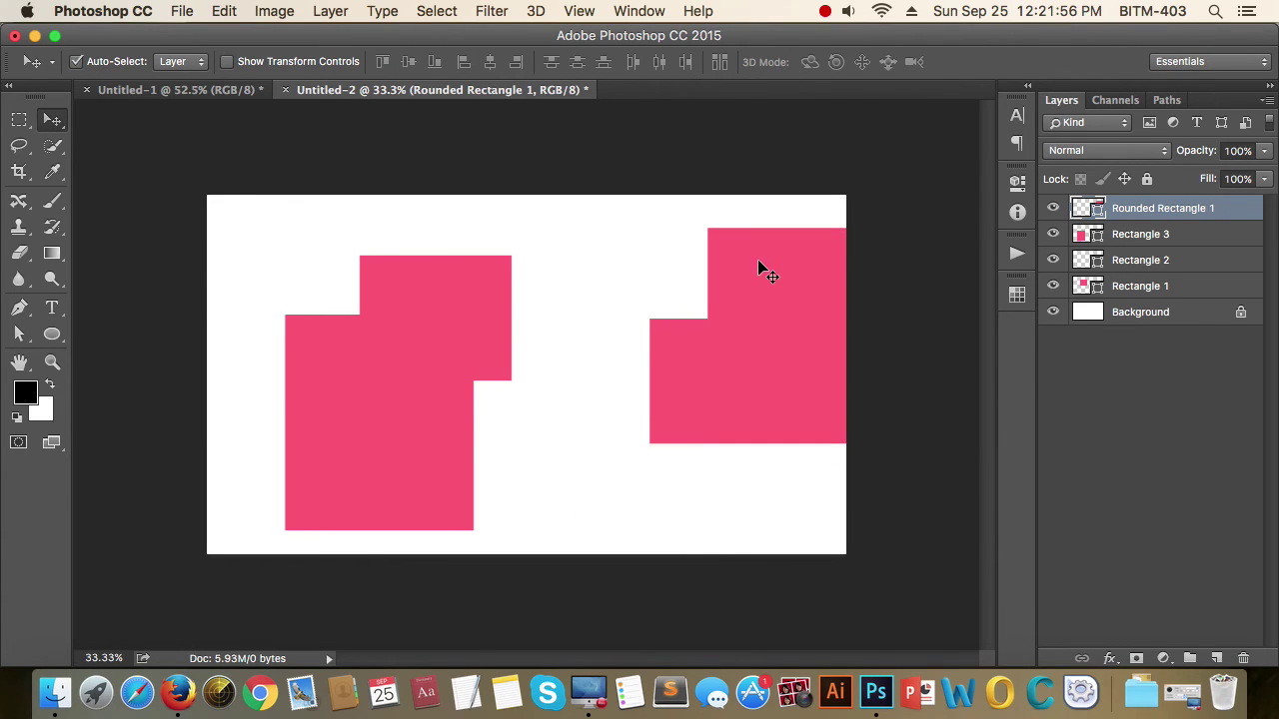
{"action": "key", "text": "Delete"}
{"action": "left_click", "coordinate": [61, 339]}
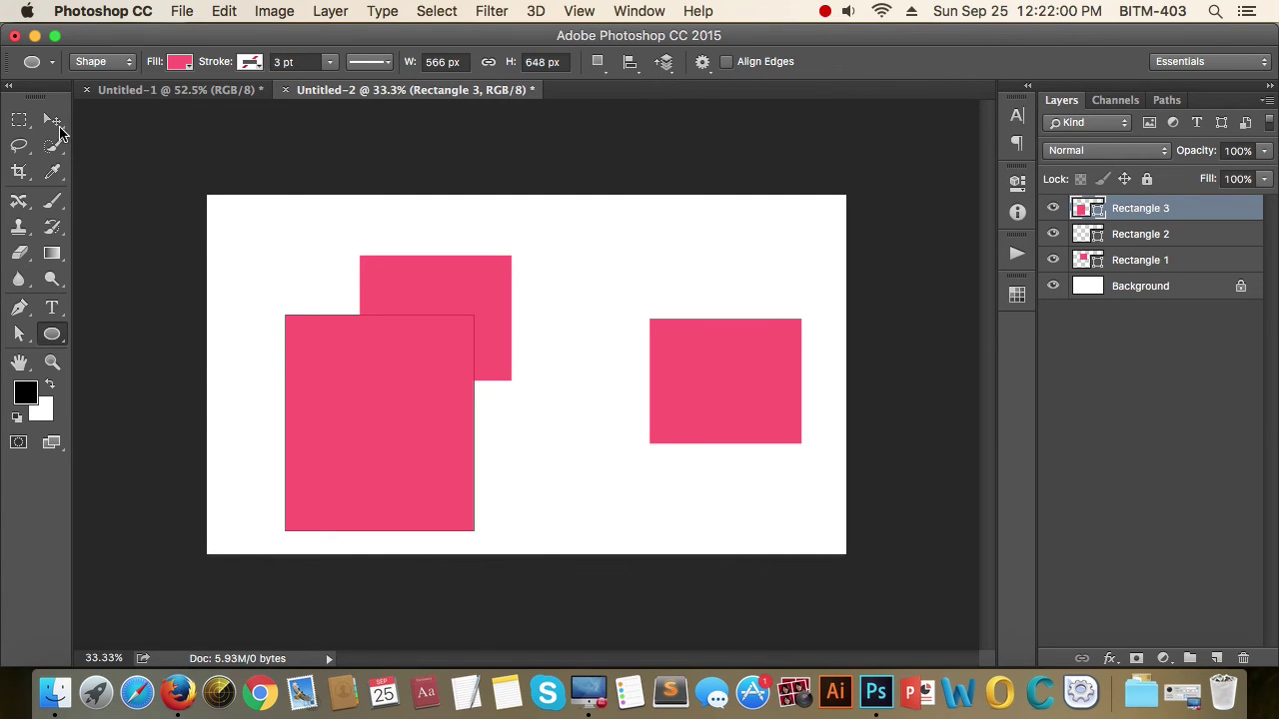
Move the large Rectangle 3 up and to the right between the other rectangles.
{"action": "left_click", "coordinate": [52, 119]}
{"action": "left_click_drag", "start_coordinate": [368, 365], "coordinate": [533, 324]}
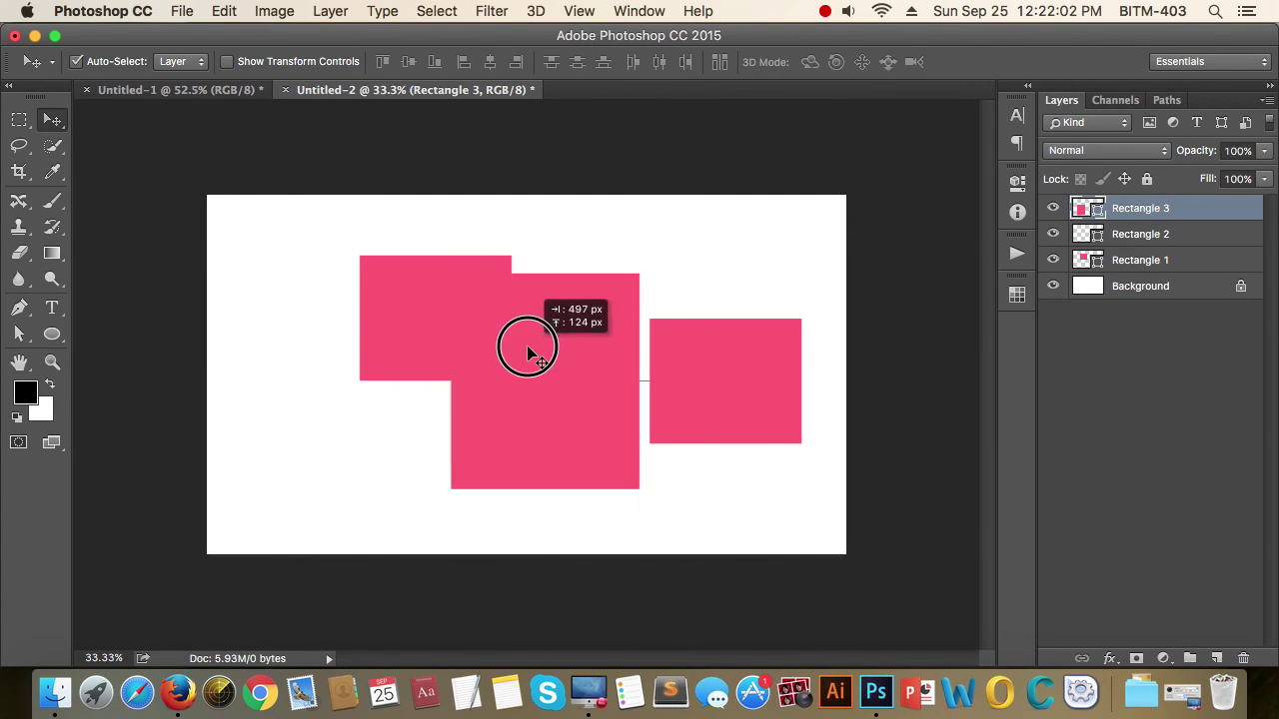
{"action": "left_click", "coordinate": [1142, 473]}
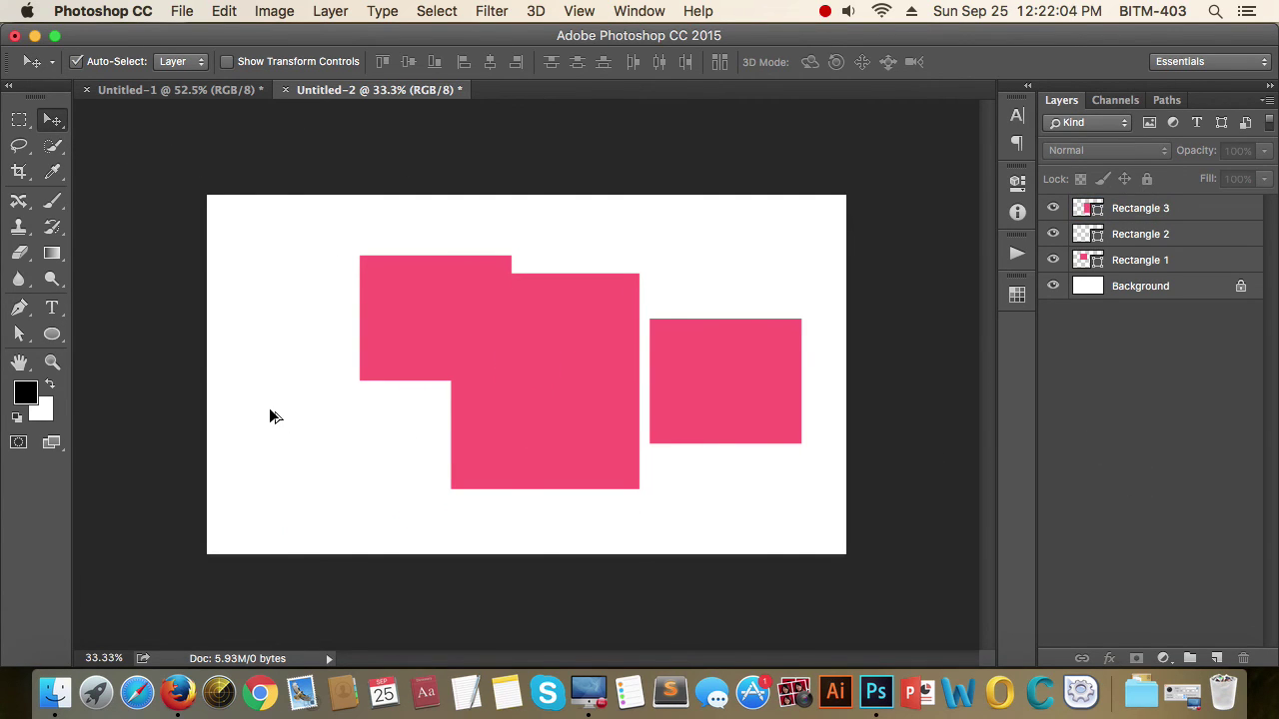
{"action": "left_click", "coordinate": [54, 337]}
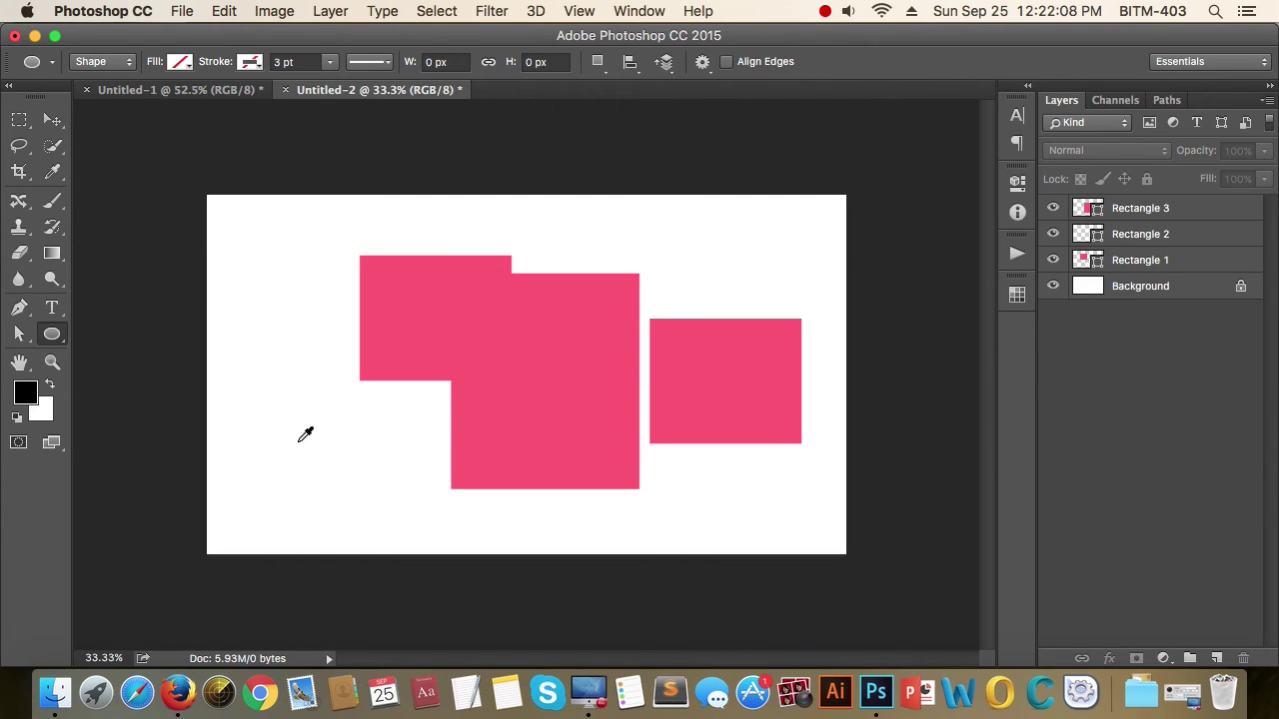
Sample white from the canvas and draw two ellipses over and beside the pink rectangles.
{"action": "left_click", "coordinate": [300, 433]}
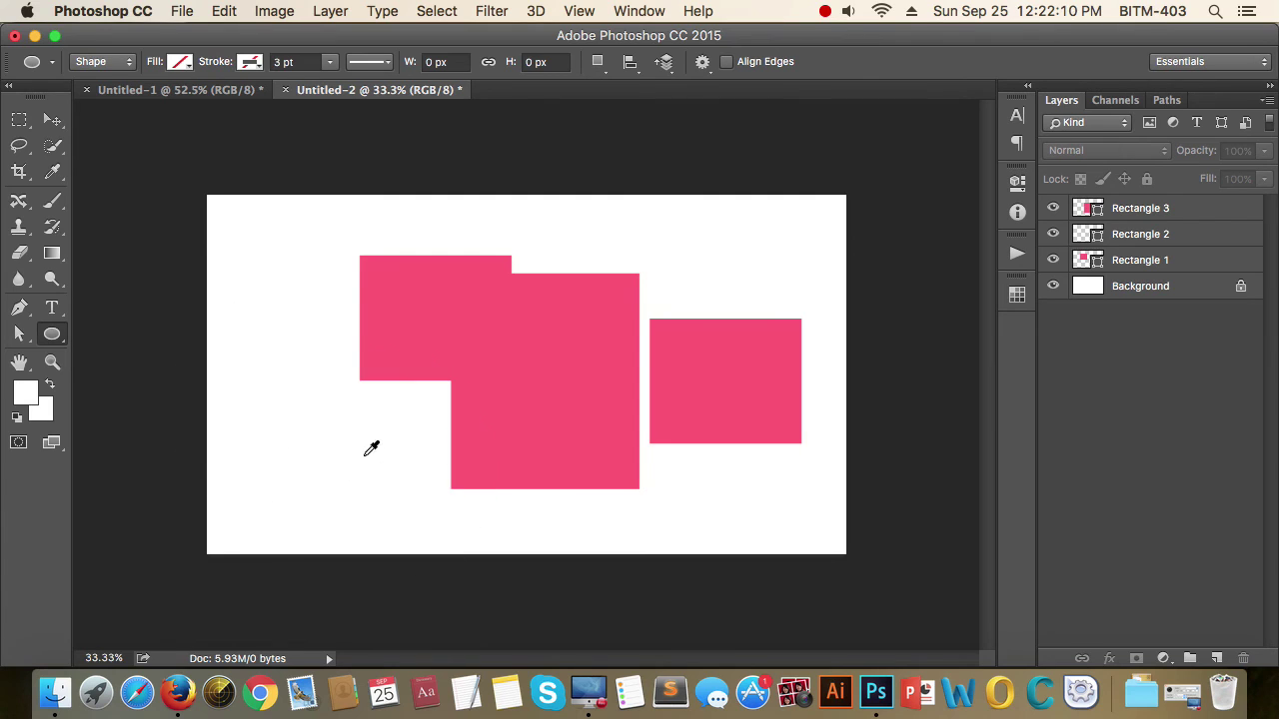
{"action": "left_click_drag", "start_coordinate": [400, 463], "coordinate": [305, 410]}
{"action": "left_click_drag", "start_coordinate": [253, 353], "coordinate": [417, 480]}
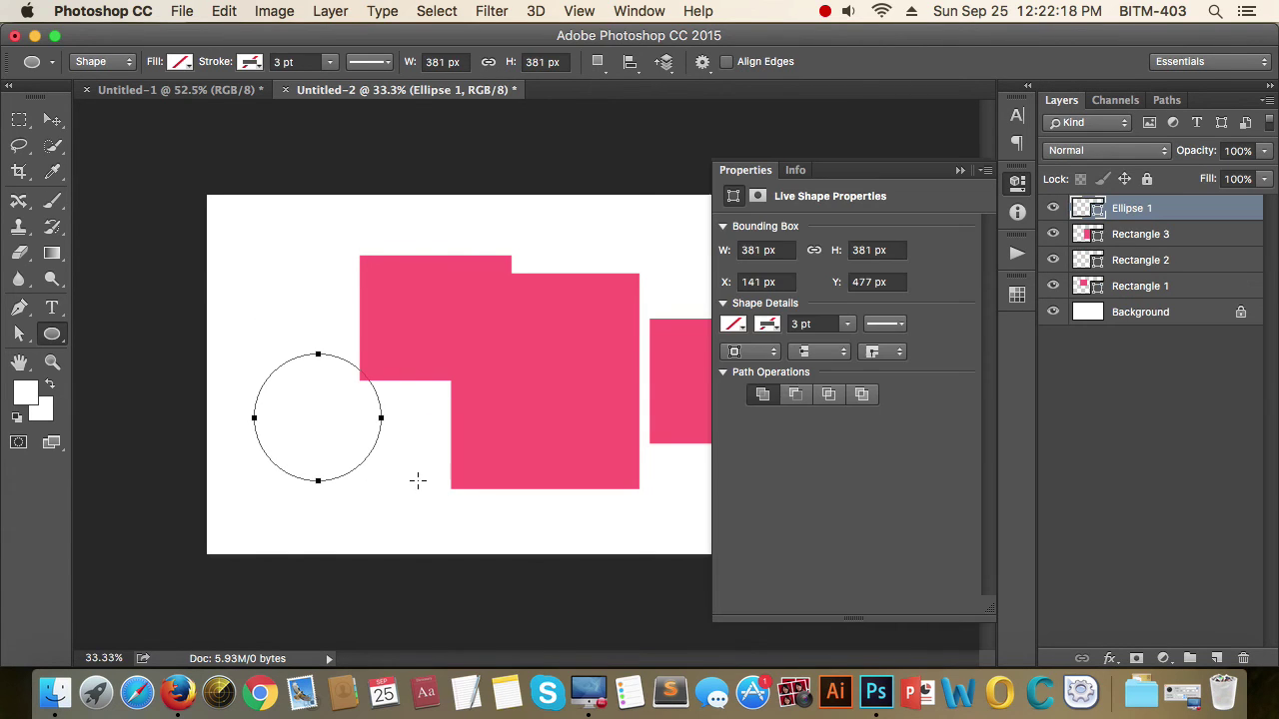
{"action": "left_click_drag", "start_coordinate": [299, 246], "coordinate": [529, 400]}
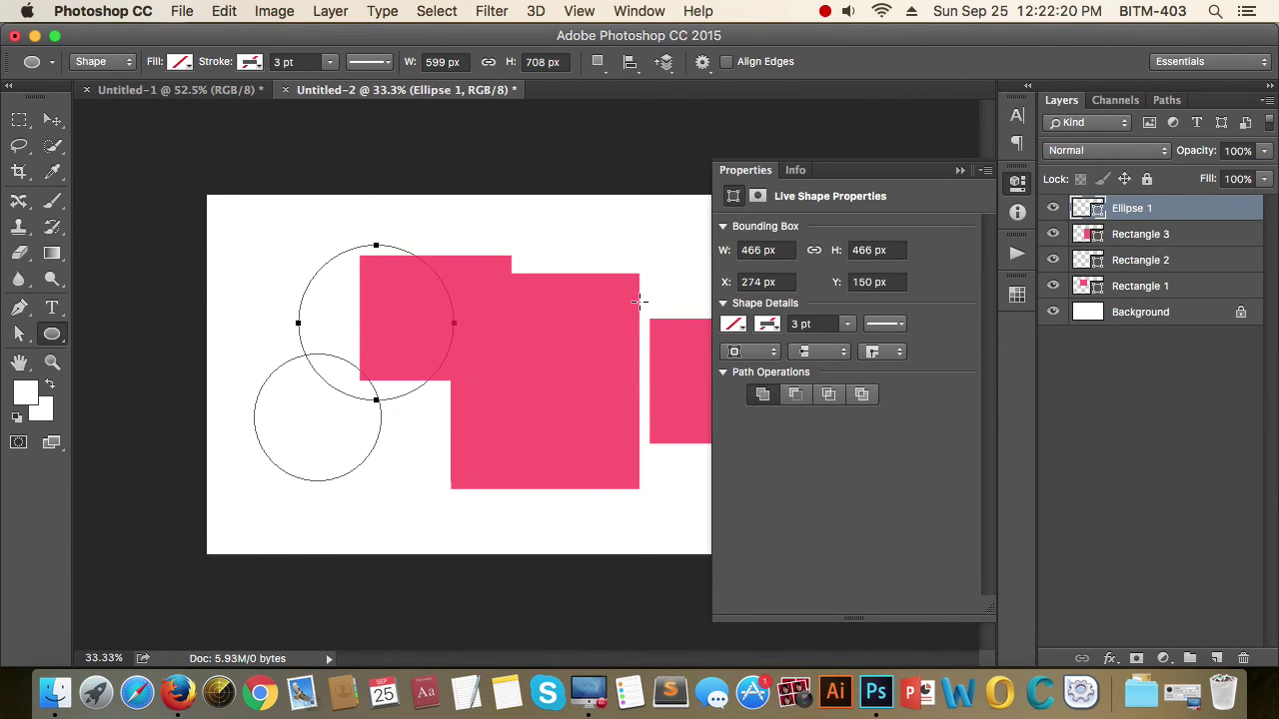
{"action": "left_click", "coordinate": [958, 170]}
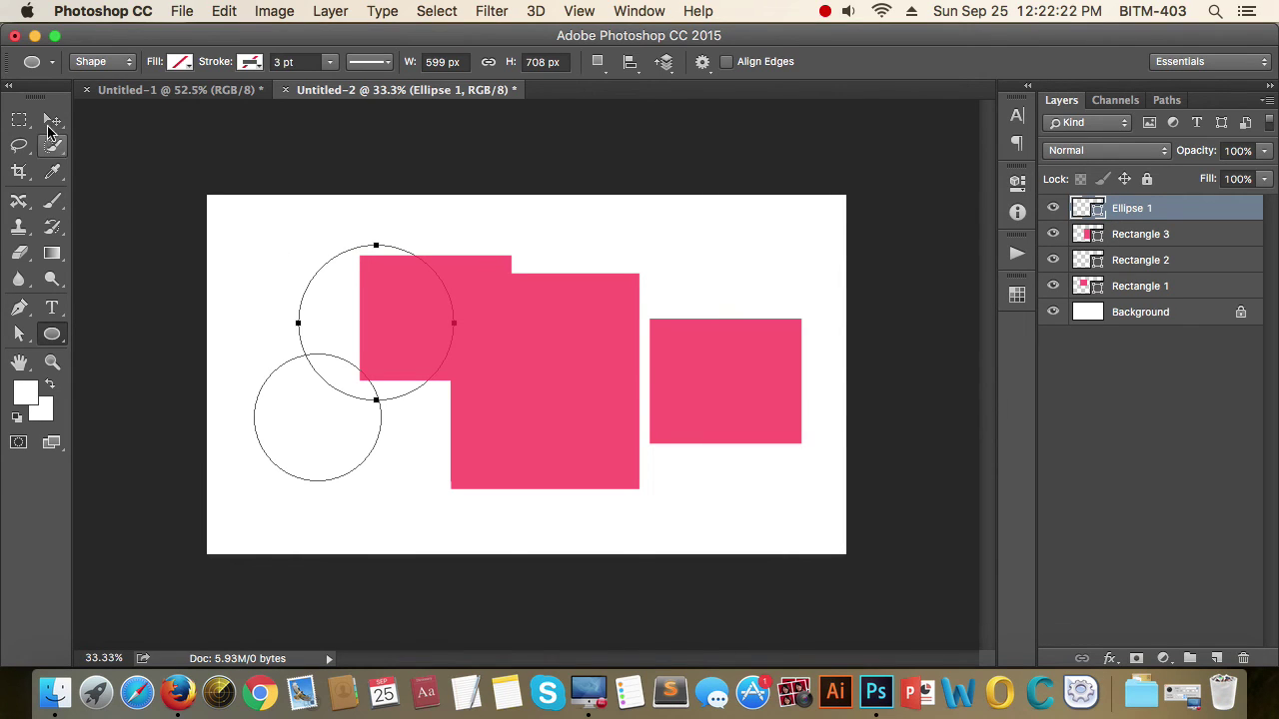
Marquee-select the ellipse and Rectangle 1 and delete them.
{"action": "key", "text": "v"}
{"action": "left_click_drag", "start_coordinate": [253, 298], "coordinate": [335, 461]}
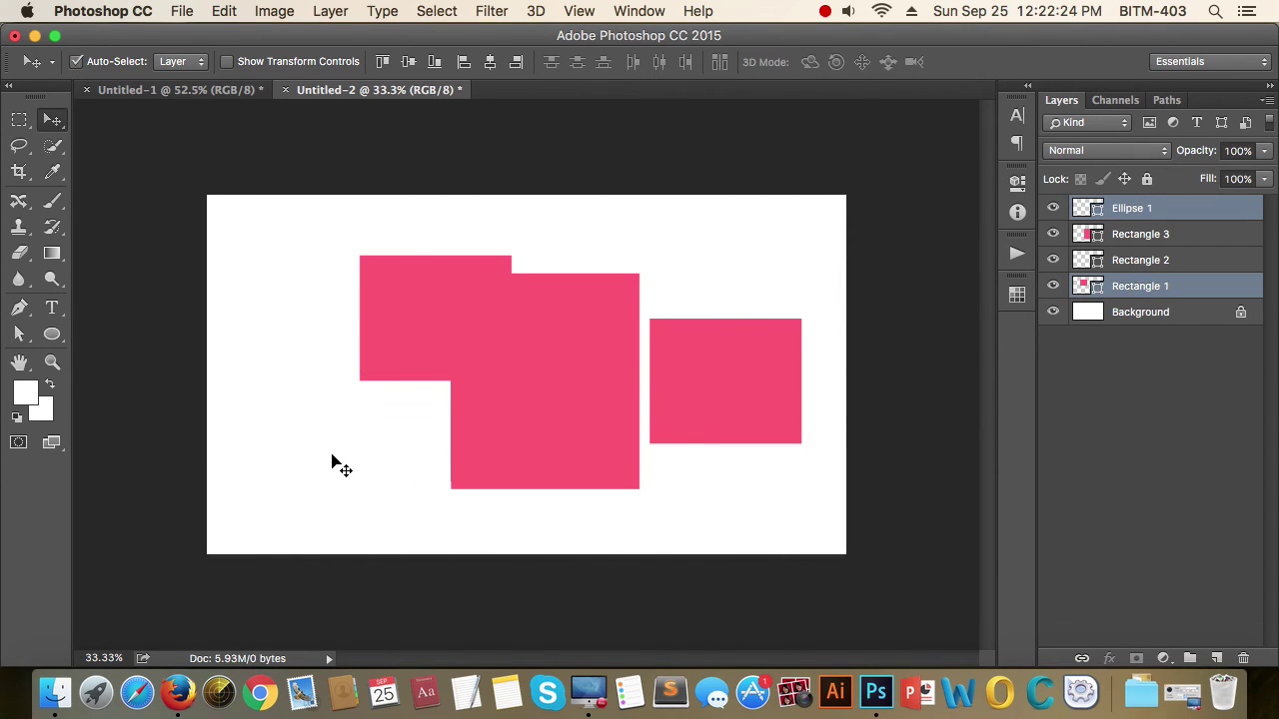
{"action": "key", "text": "Delete"}
{"action": "left_click", "coordinate": [52, 335]}
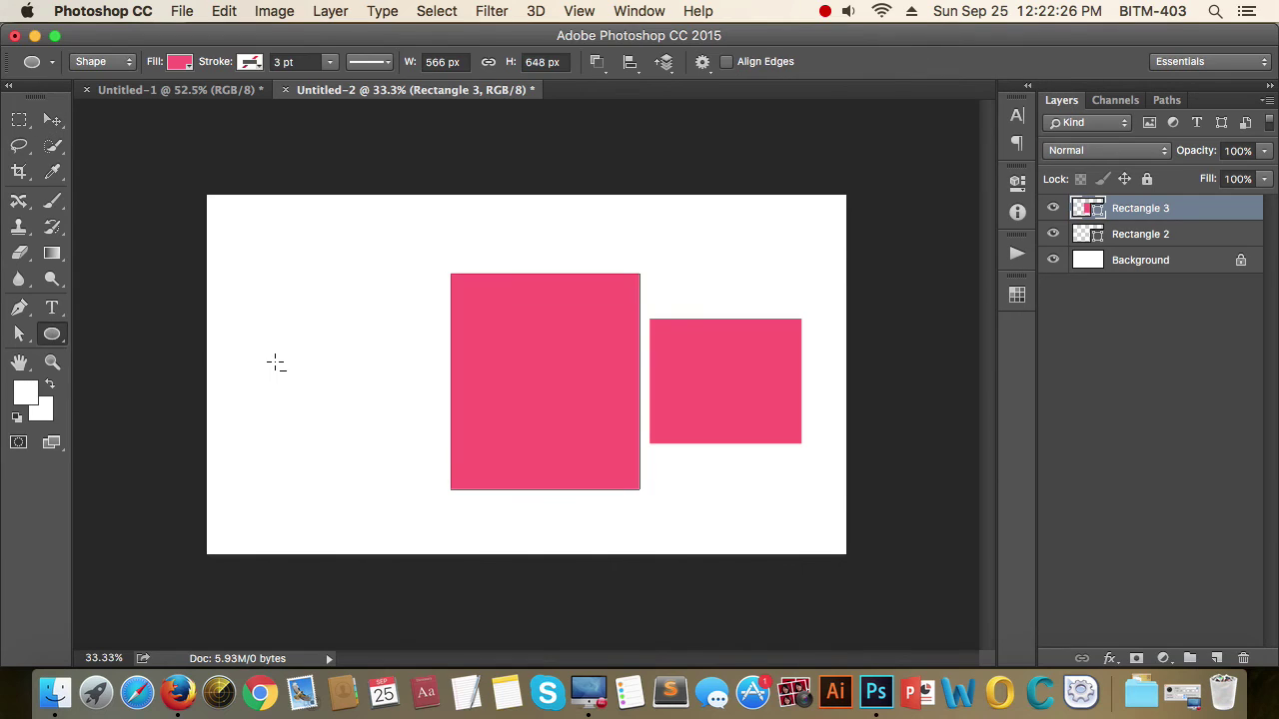
{"action": "left_click", "coordinate": [1194, 360]}
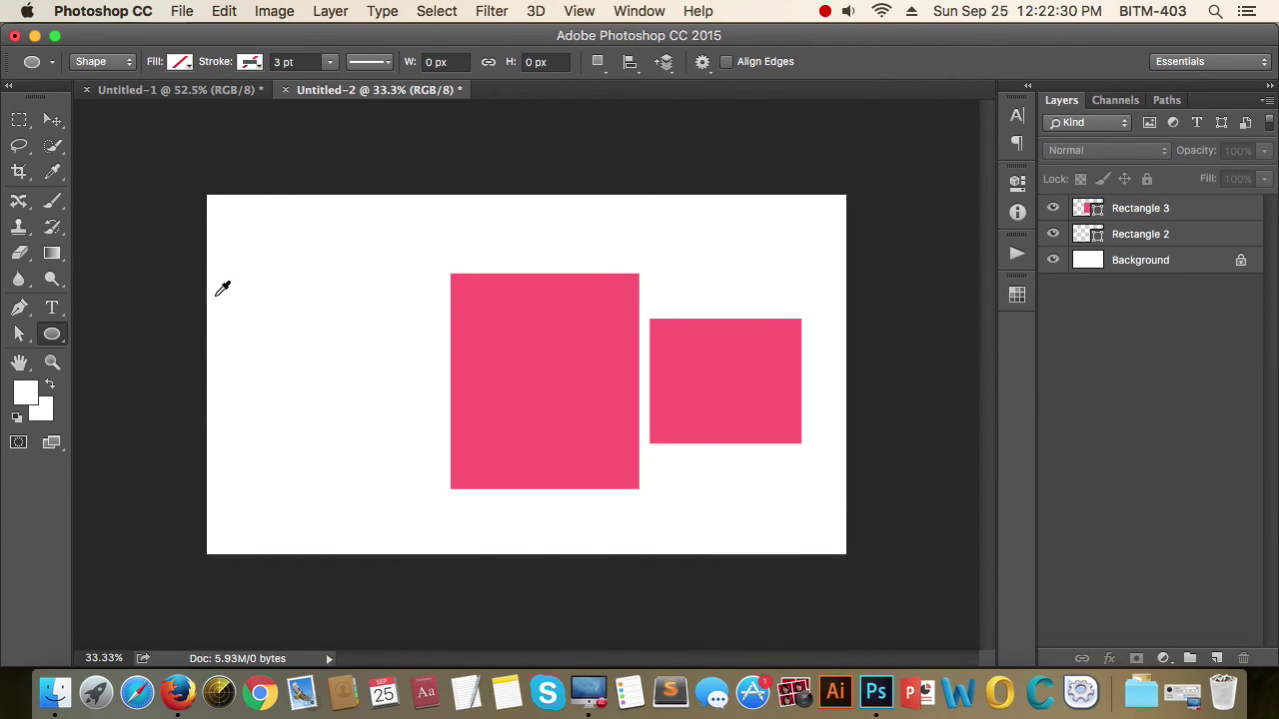
Select both remaining pink rectangles and delete them.
{"action": "left_click_drag", "start_coordinate": [289, 299], "coordinate": [412, 351]}
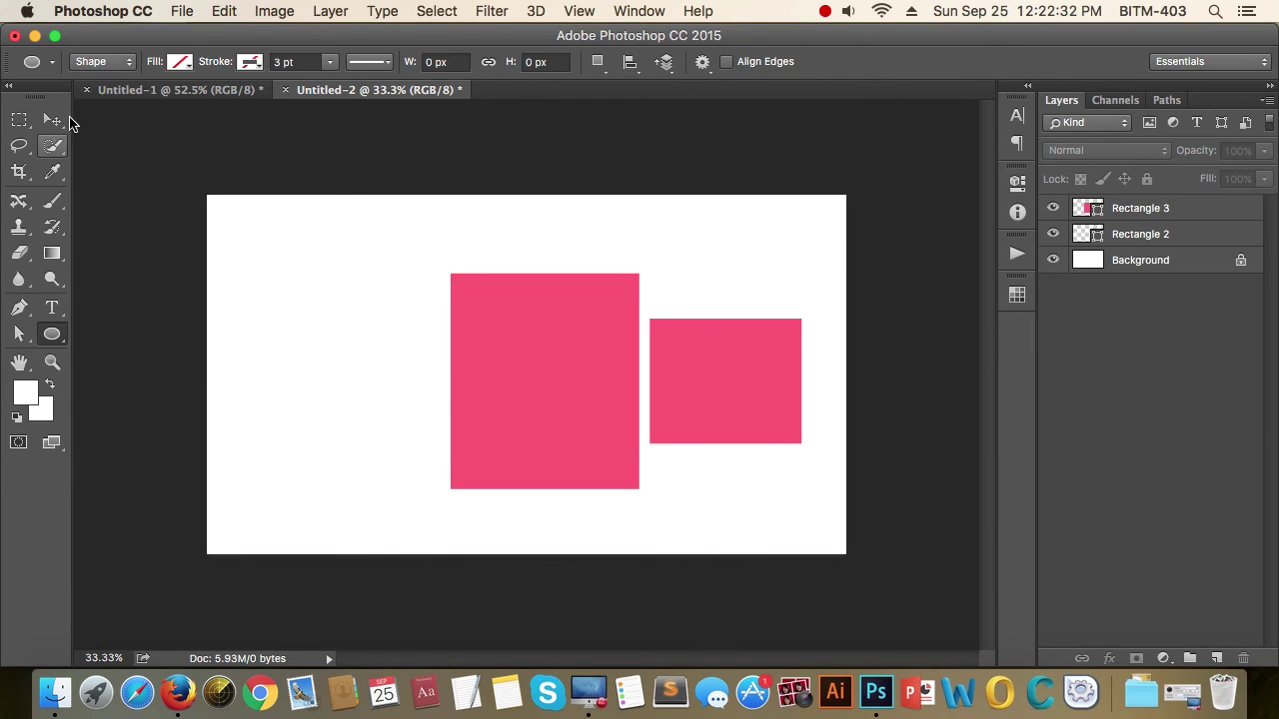
{"action": "left_click", "coordinate": [52, 120]}
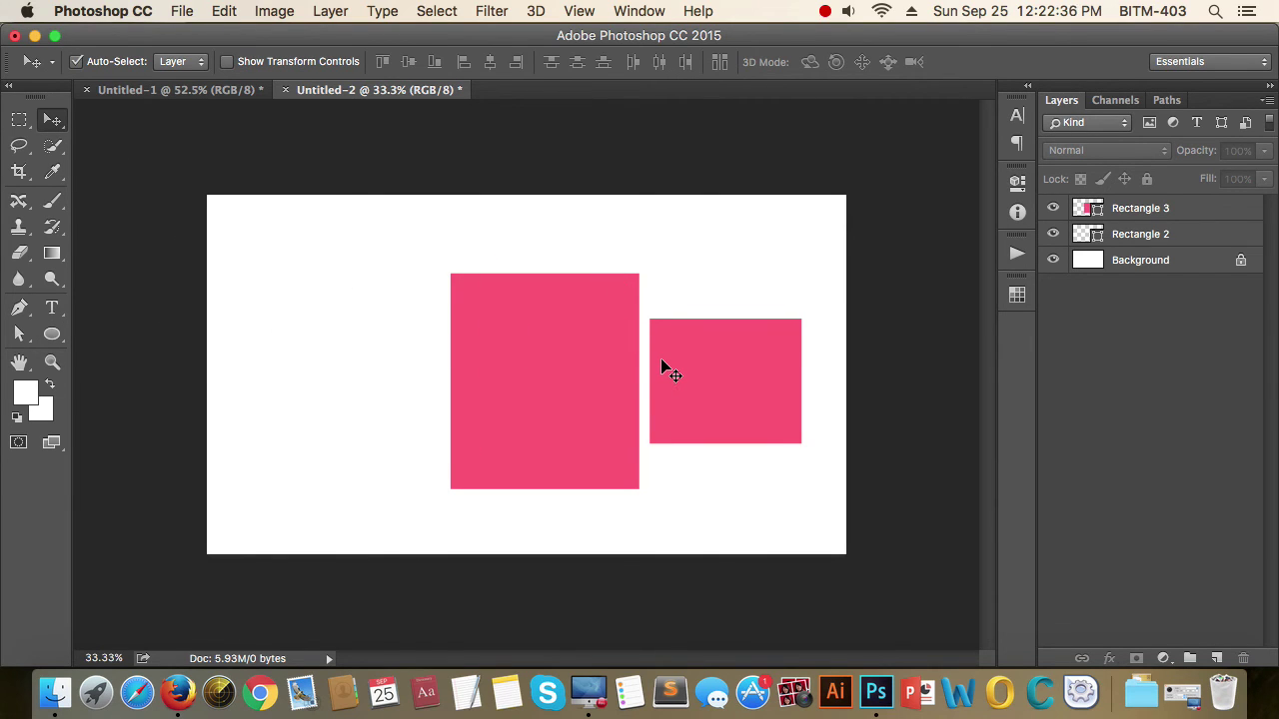
{"action": "left_click_drag", "start_coordinate": [550, 248], "coordinate": [749, 435]}
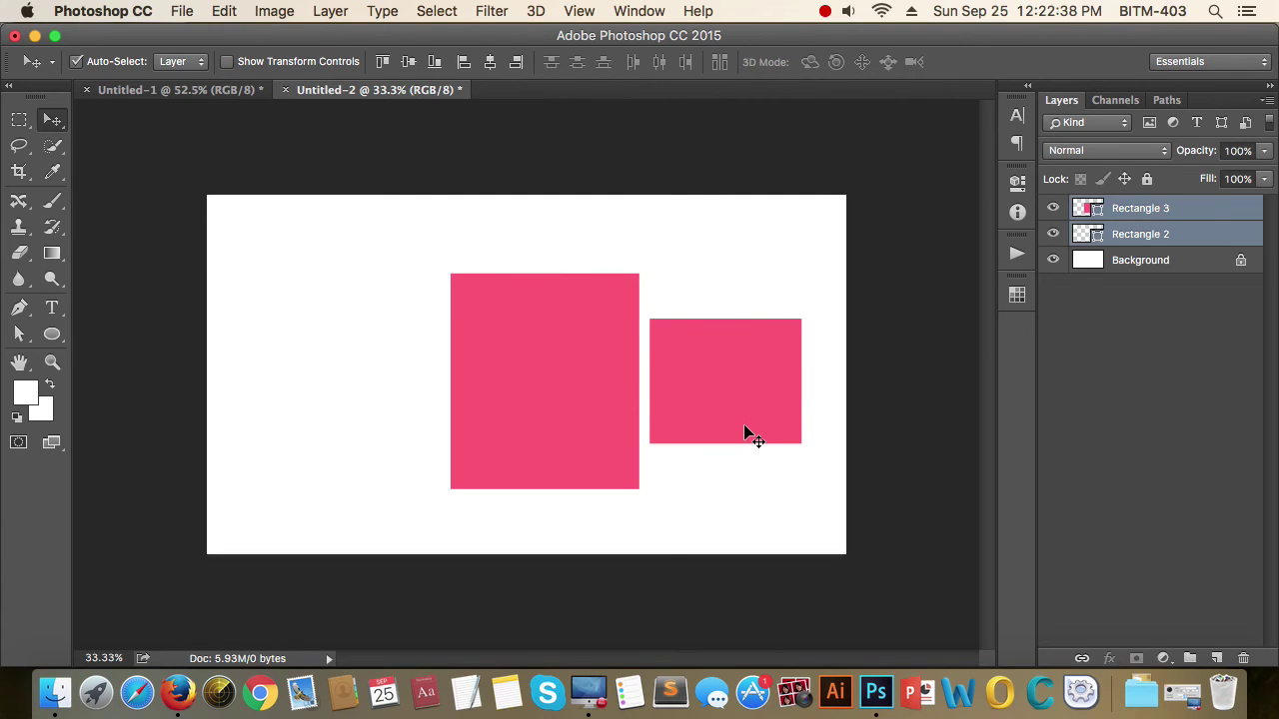
{"action": "key", "text": "Delete"}
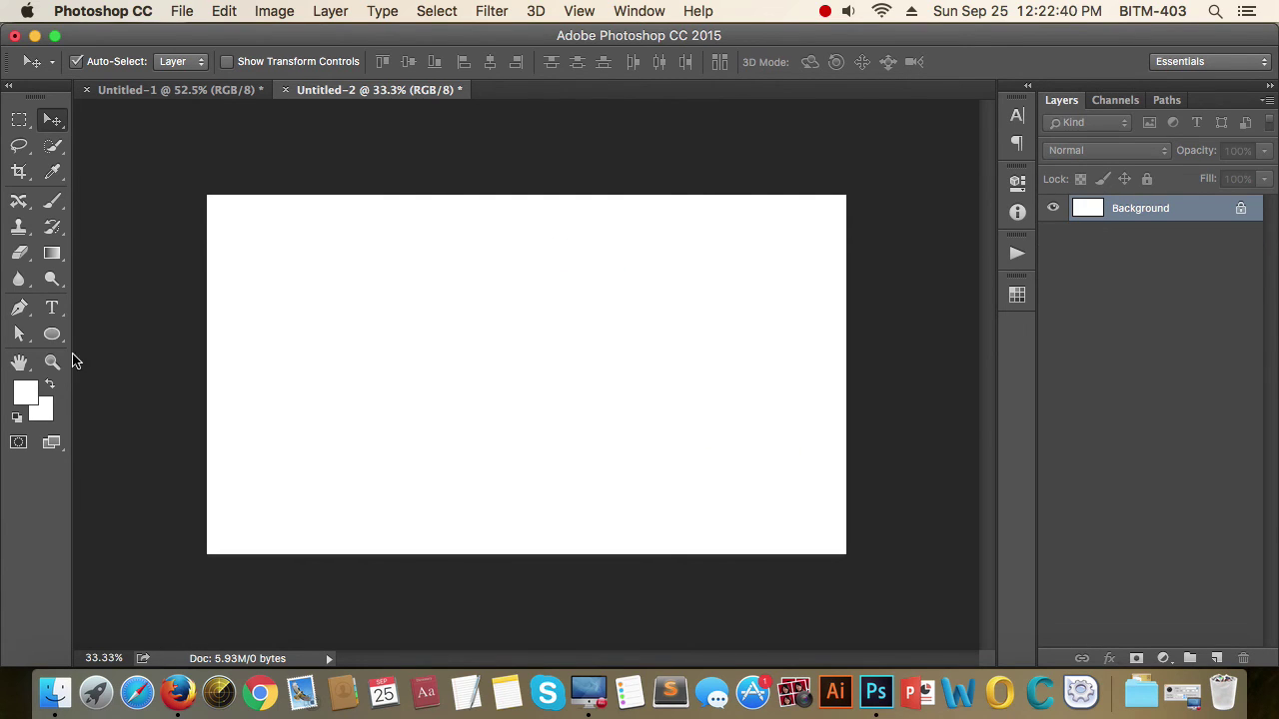
Draw a 10-point star outline with a 3 pt stroke in the upper left.
{"action": "left_click", "coordinate": [51, 334]}
{"action": "left_click", "coordinate": [139, 387]}
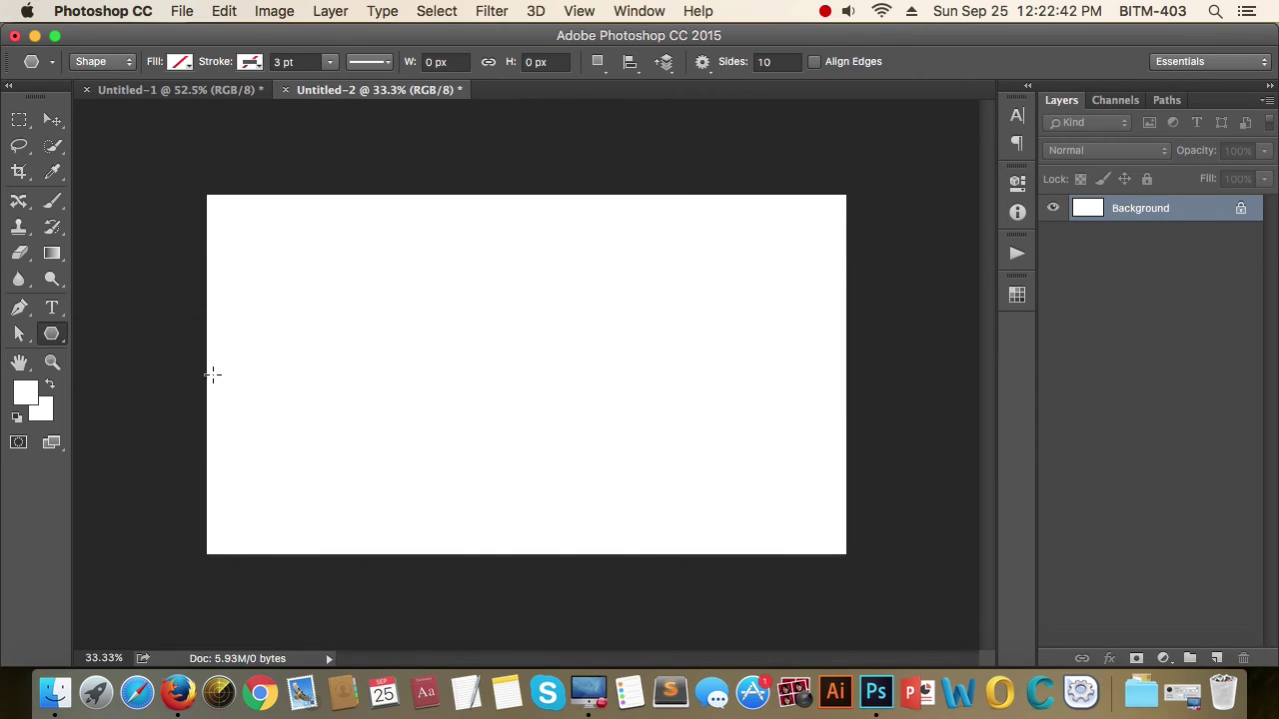
{"action": "left_click_drag", "start_coordinate": [377, 300], "coordinate": [492, 358]}
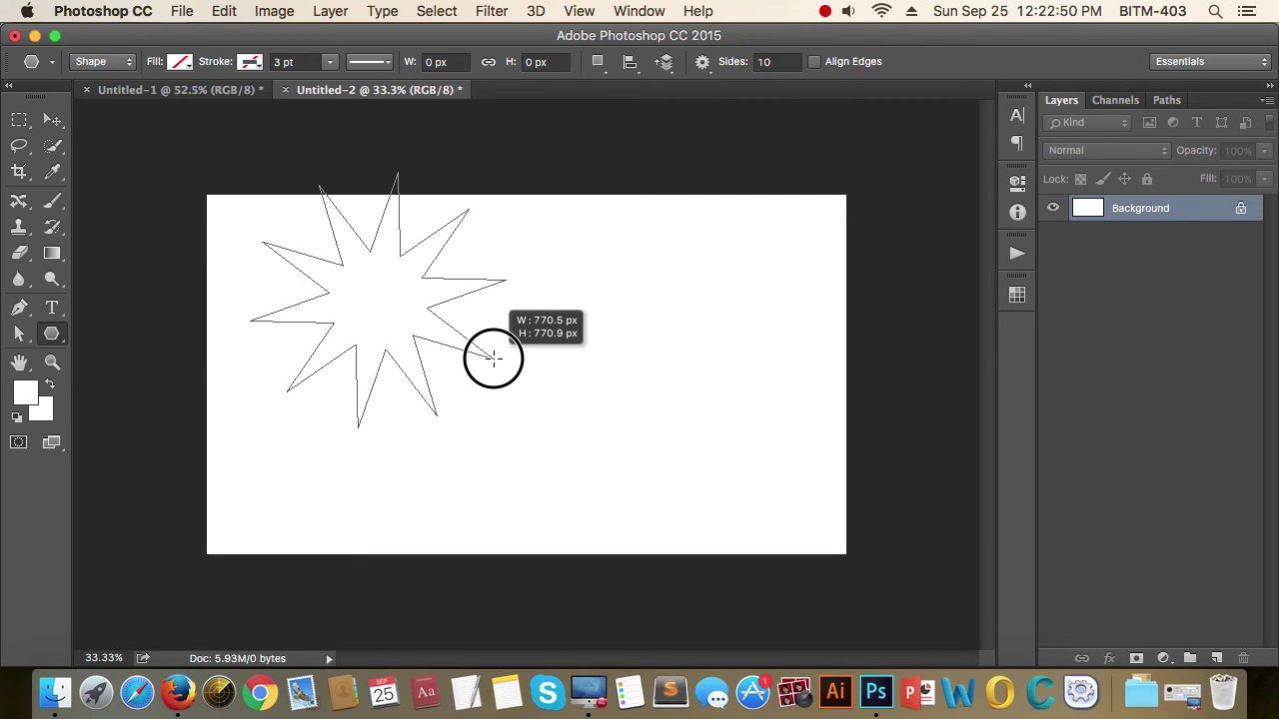
{"action": "left_click_drag", "start_coordinate": [492, 357], "coordinate": [493, 358]}
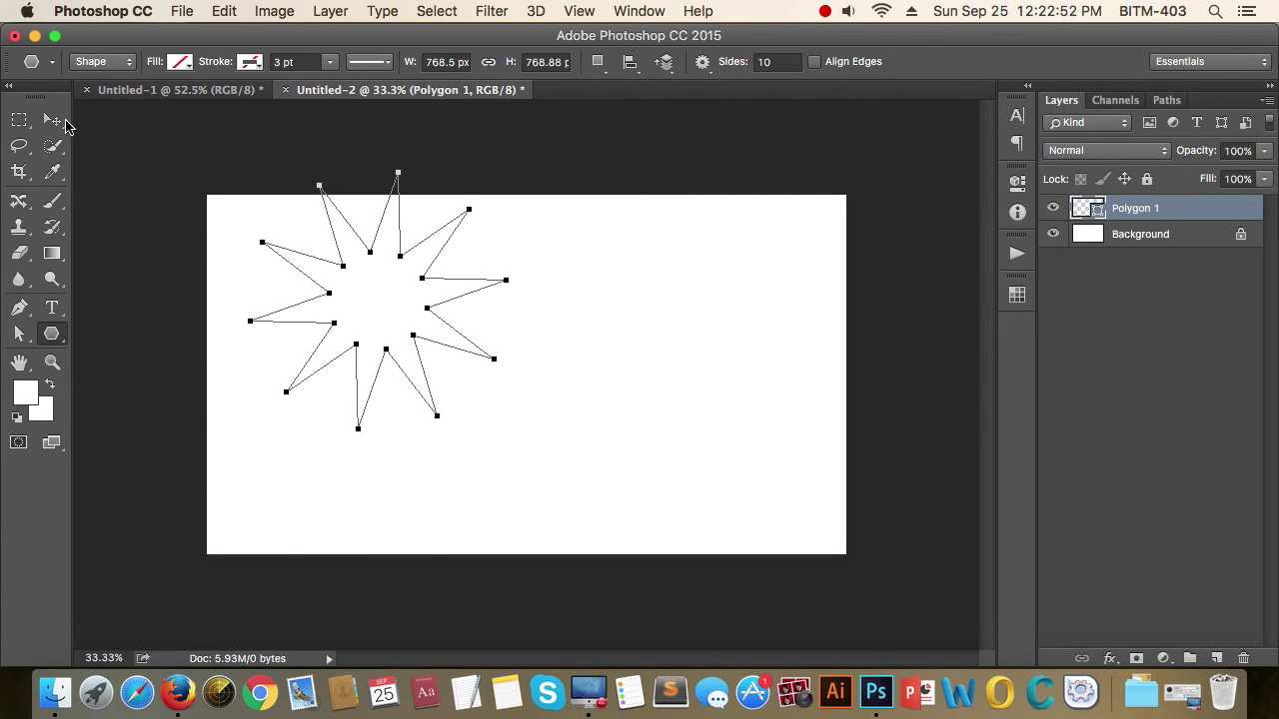
Delete the Polygon 1 star layer, leaving only the Background.
{"action": "left_click", "coordinate": [52, 120]}
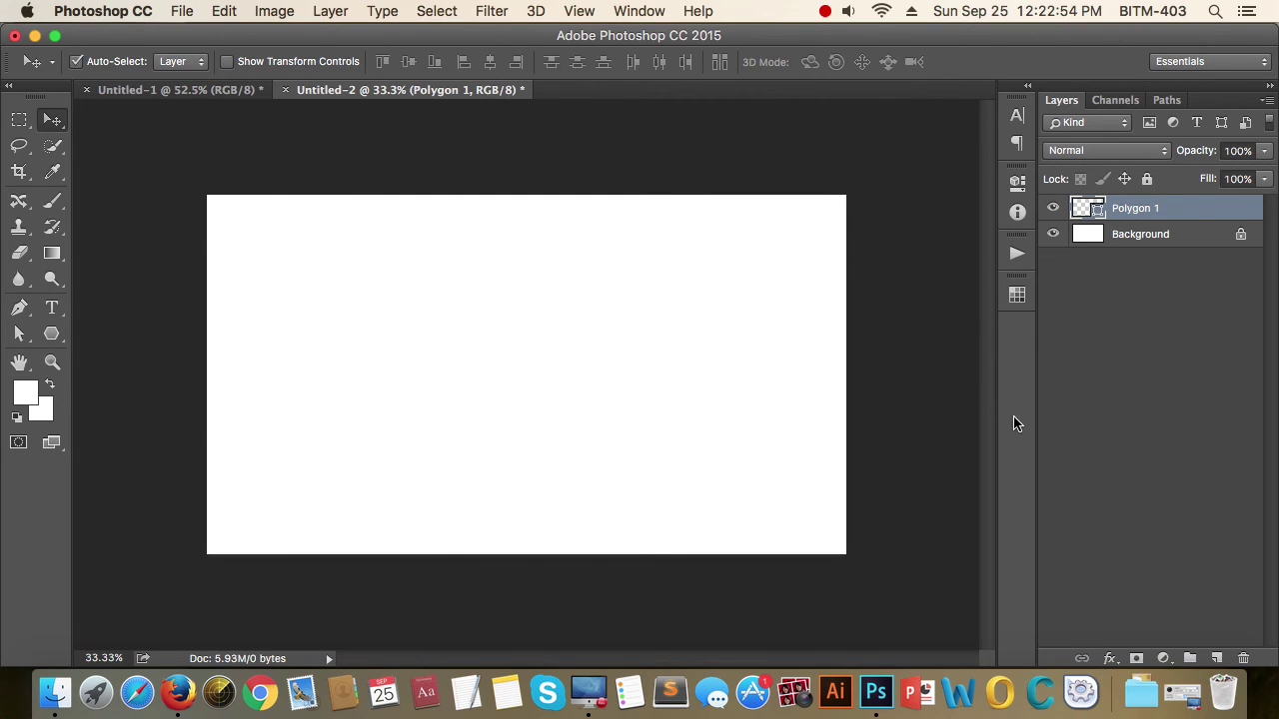
{"action": "key", "text": "BackSpace"}
{"action": "left_click_drag", "start_coordinate": [262, 208], "coordinate": [729, 485]}
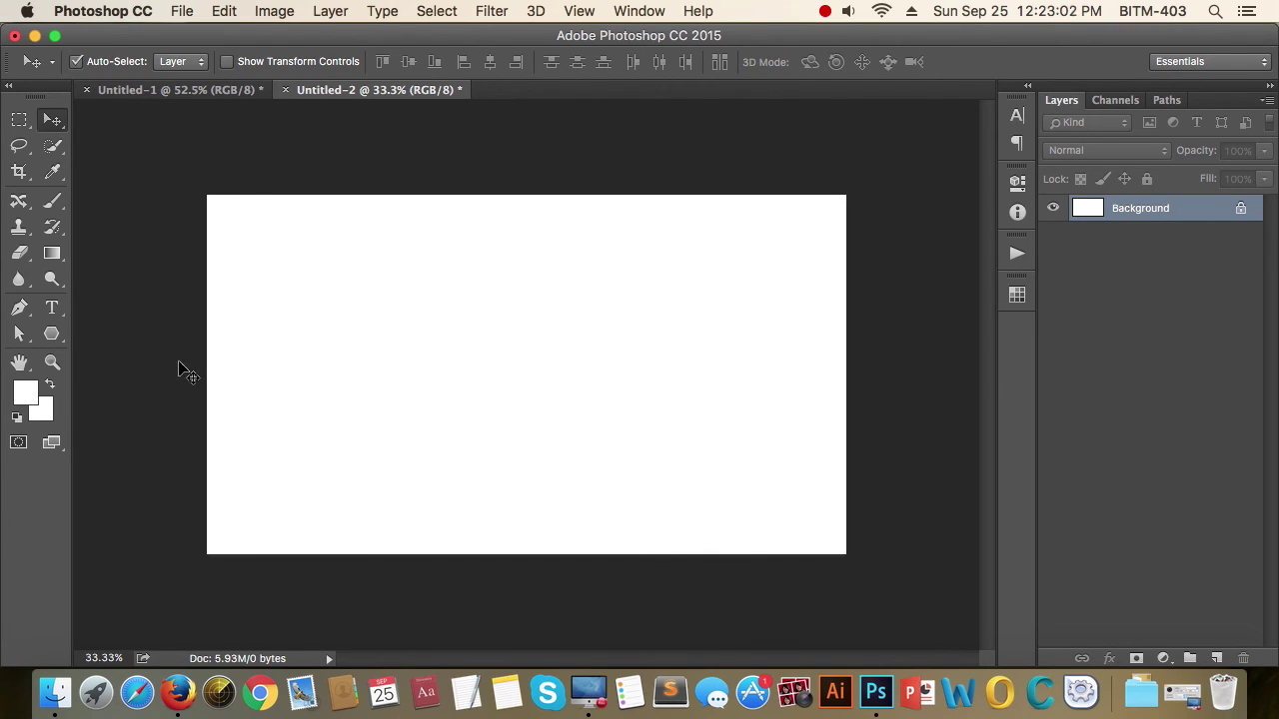
Switch to the Custom Shape tool and browse the Shape picker gallery.
{"action": "left_click", "coordinate": [55, 338]}
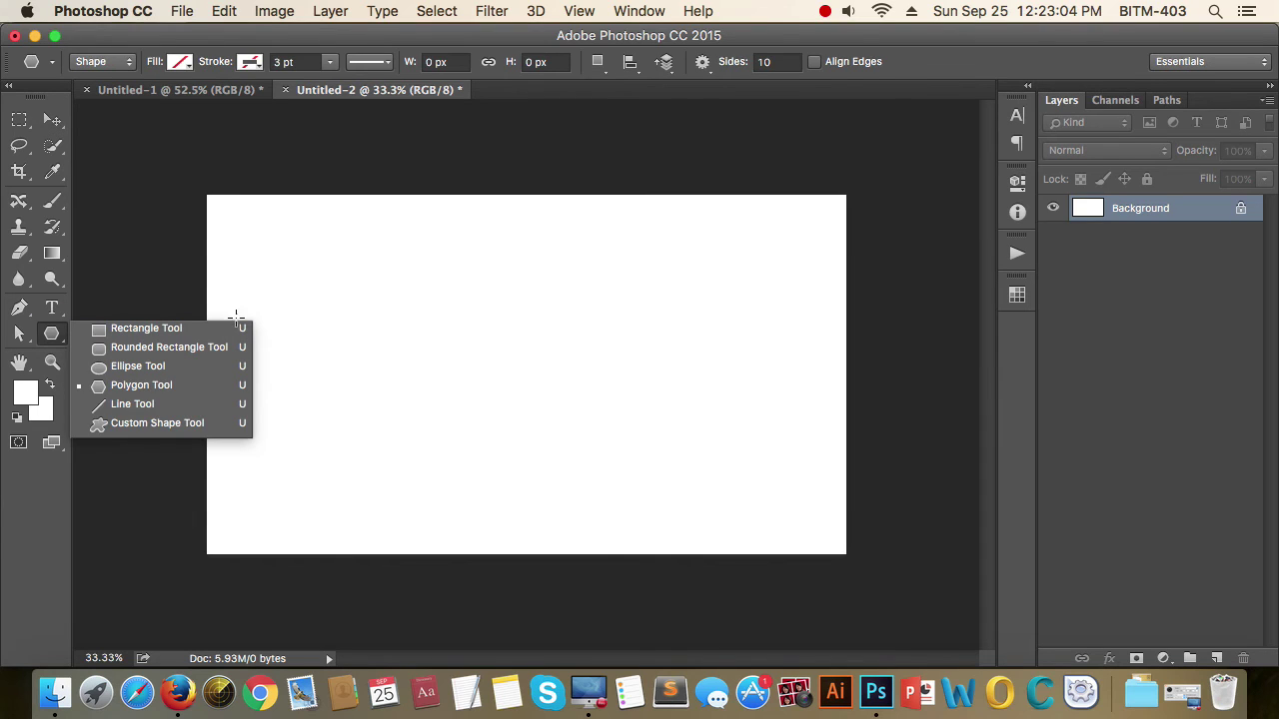
{"action": "left_click", "coordinate": [177, 427]}
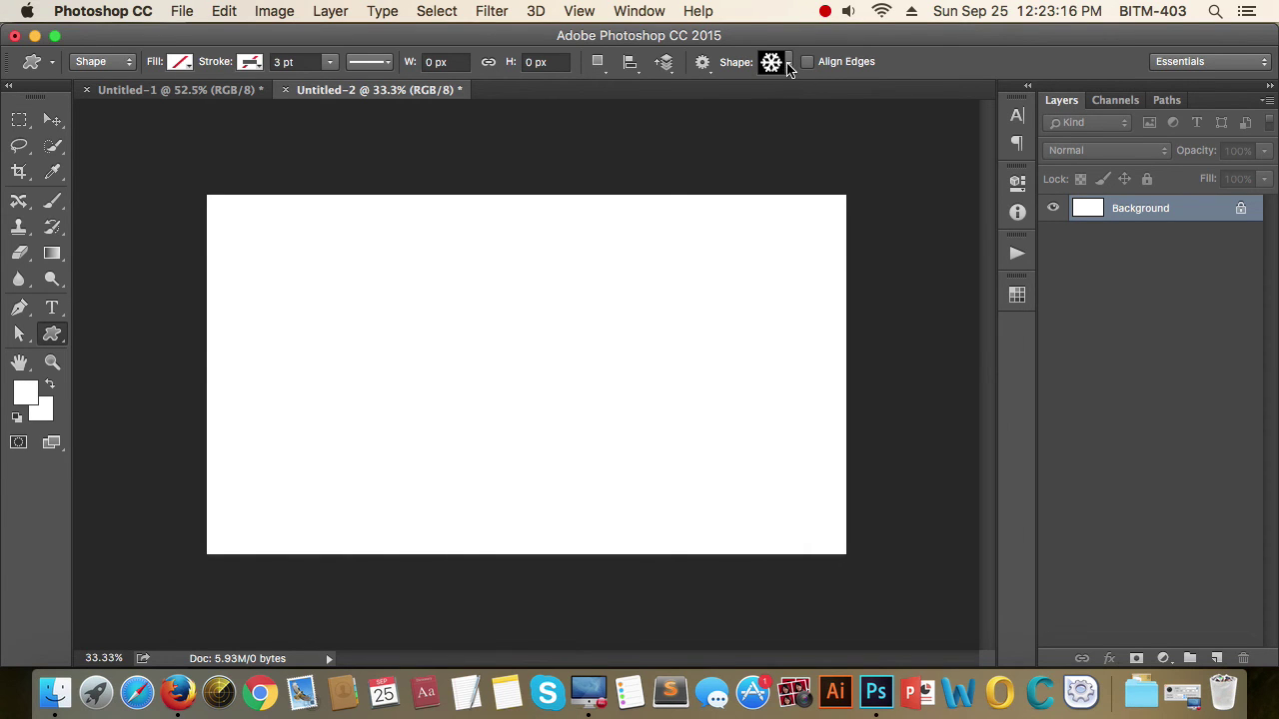
{"action": "left_click", "coordinate": [787, 66]}
{"action": "scroll", "coordinate": [857, 237], "scroll_direction": "down", "scroll_amount": 3}
{"action": "scroll", "coordinate": [857, 238], "scroll_direction": "down", "scroll_amount": 3}
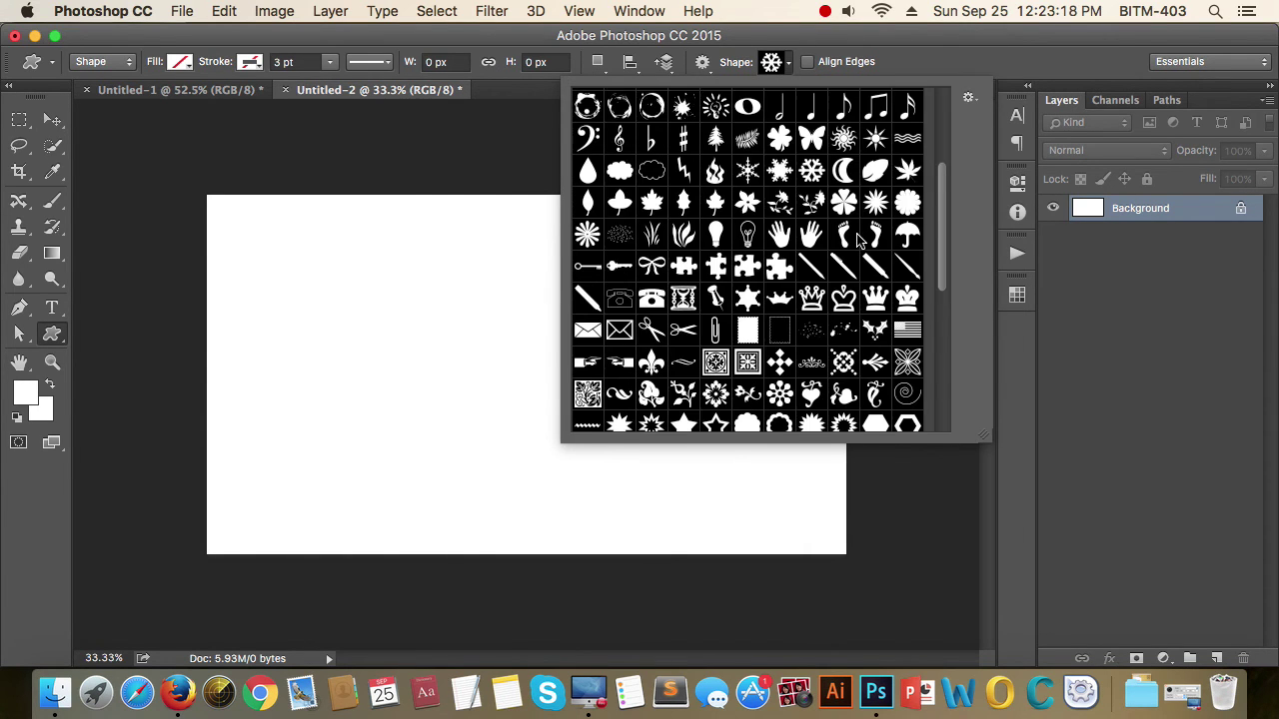
{"action": "scroll", "coordinate": [857, 238], "scroll_direction": "down", "scroll_amount": 3}
{"action": "scroll", "coordinate": [859, 255], "scroll_direction": "down", "scroll_amount": 3}
{"action": "scroll", "coordinate": [861, 262], "scroll_direction": "up", "scroll_amount": 4}
{"action": "scroll", "coordinate": [863, 304], "scroll_direction": "up", "scroll_amount": 4}
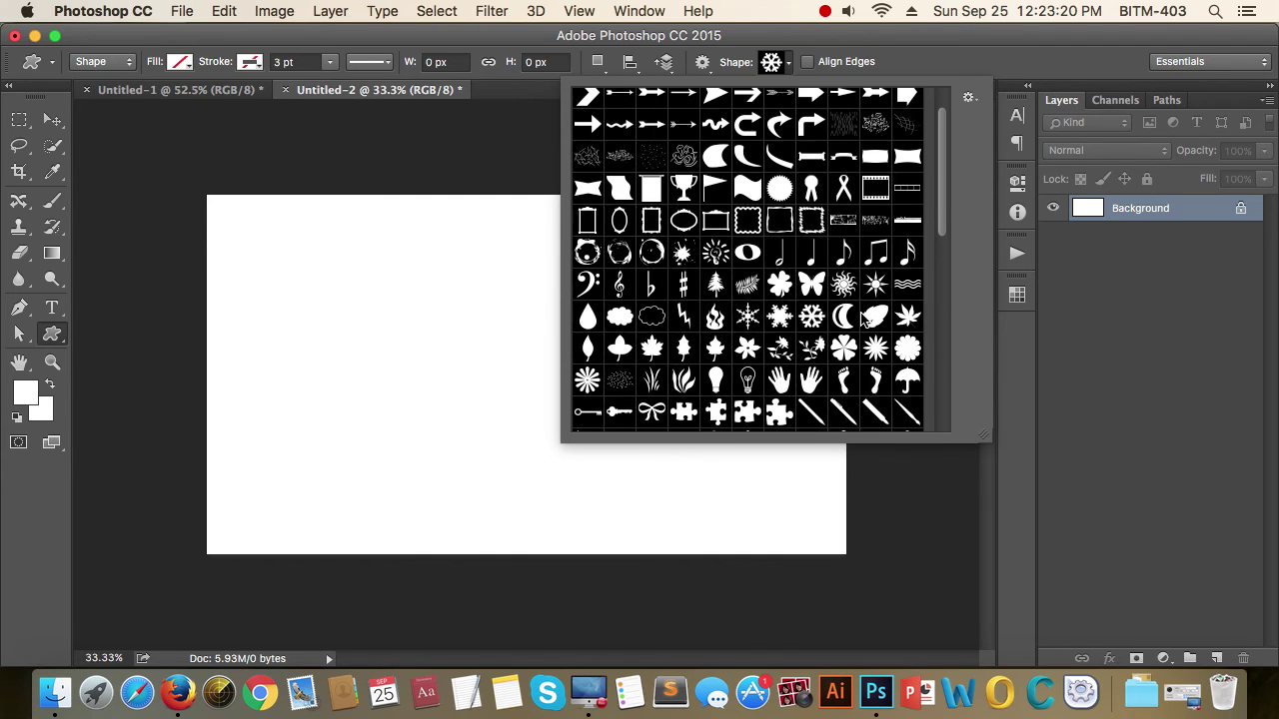
{"action": "scroll", "coordinate": [866, 318], "scroll_direction": "up", "scroll_amount": 2}
{"action": "scroll", "coordinate": [849, 317], "scroll_direction": "down", "scroll_amount": 5}
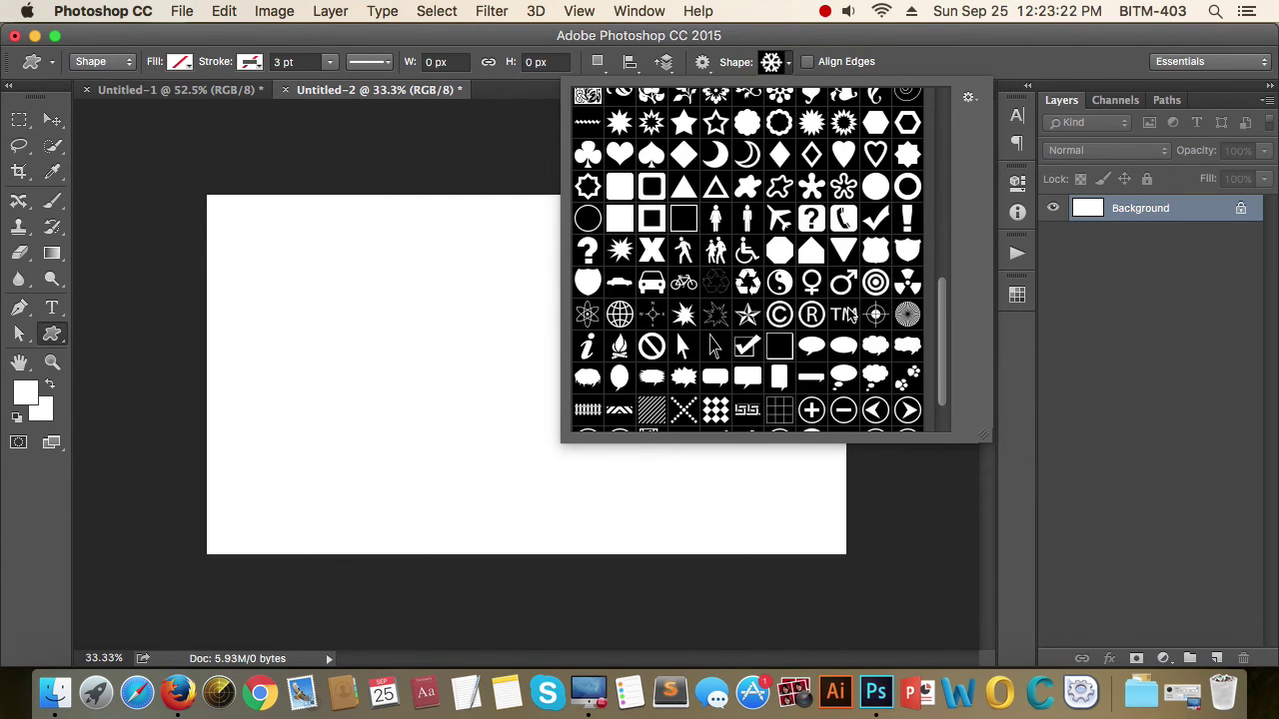
{"action": "scroll", "coordinate": [849, 314], "scroll_direction": "down", "scroll_amount": 2}
{"action": "scroll", "coordinate": [851, 305], "scroll_direction": "up", "scroll_amount": 8}
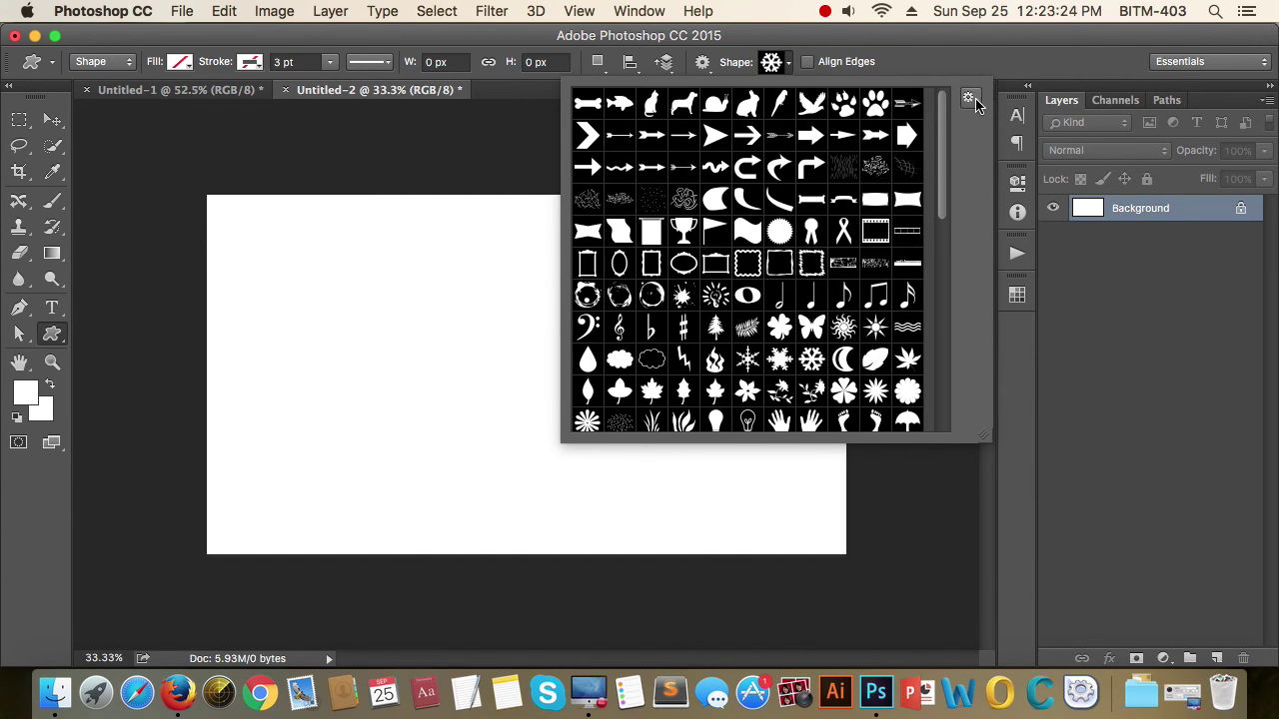
{"action": "left_click", "coordinate": [971, 99]}
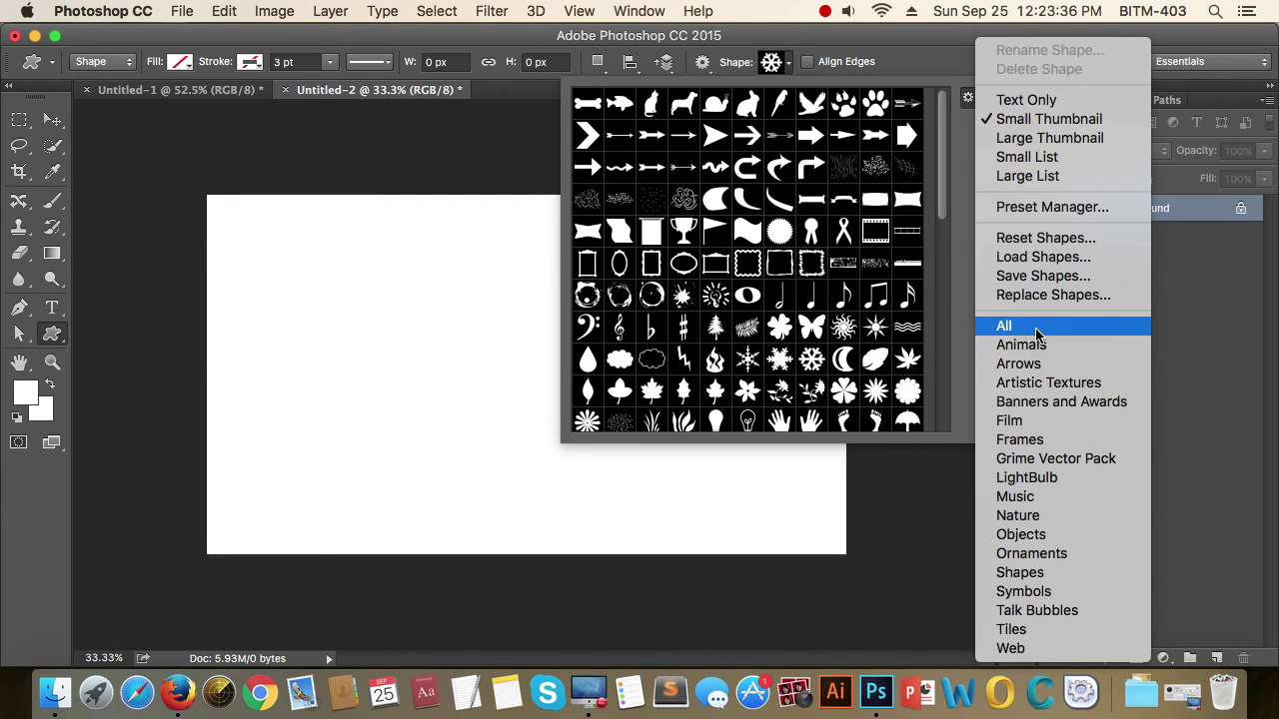
{"action": "left_click", "coordinate": [955, 125]}
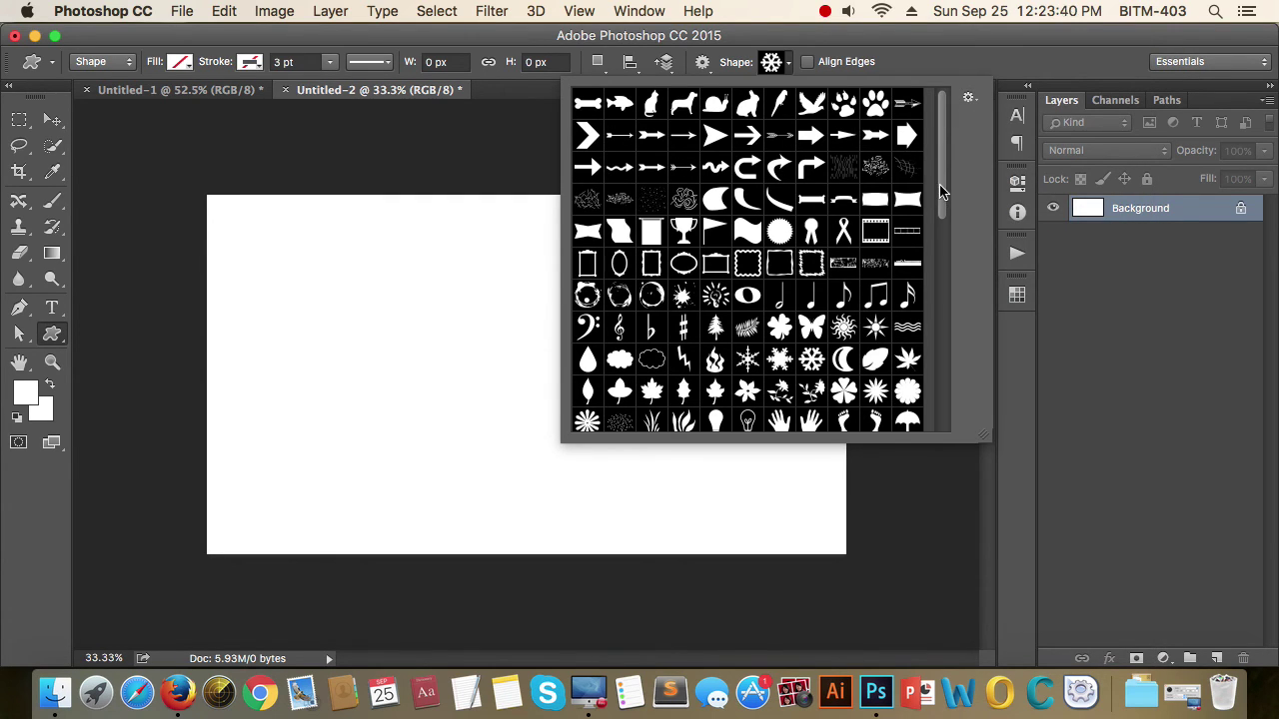
{"action": "mouse_move", "coordinate": [939, 190]}
{"action": "left_mouse_down"}
{"action": "mouse_move", "coordinate": [939, 437]}
{"action": "mouse_move", "coordinate": [959, 112]}
{"action": "left_mouse_up"}
{"action": "left_click", "coordinate": [563, 443]}
{"action": "left_click", "coordinate": [608, 322]}
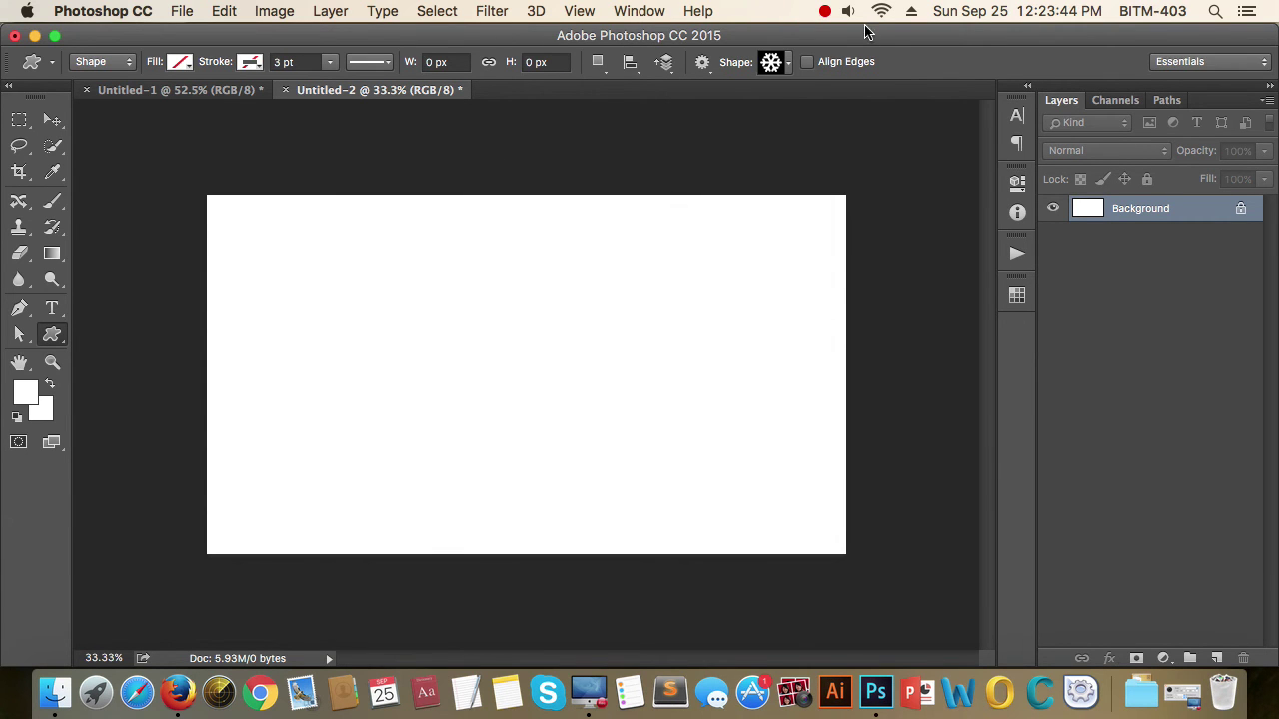
{"action": "left_click", "coordinate": [788, 62]}
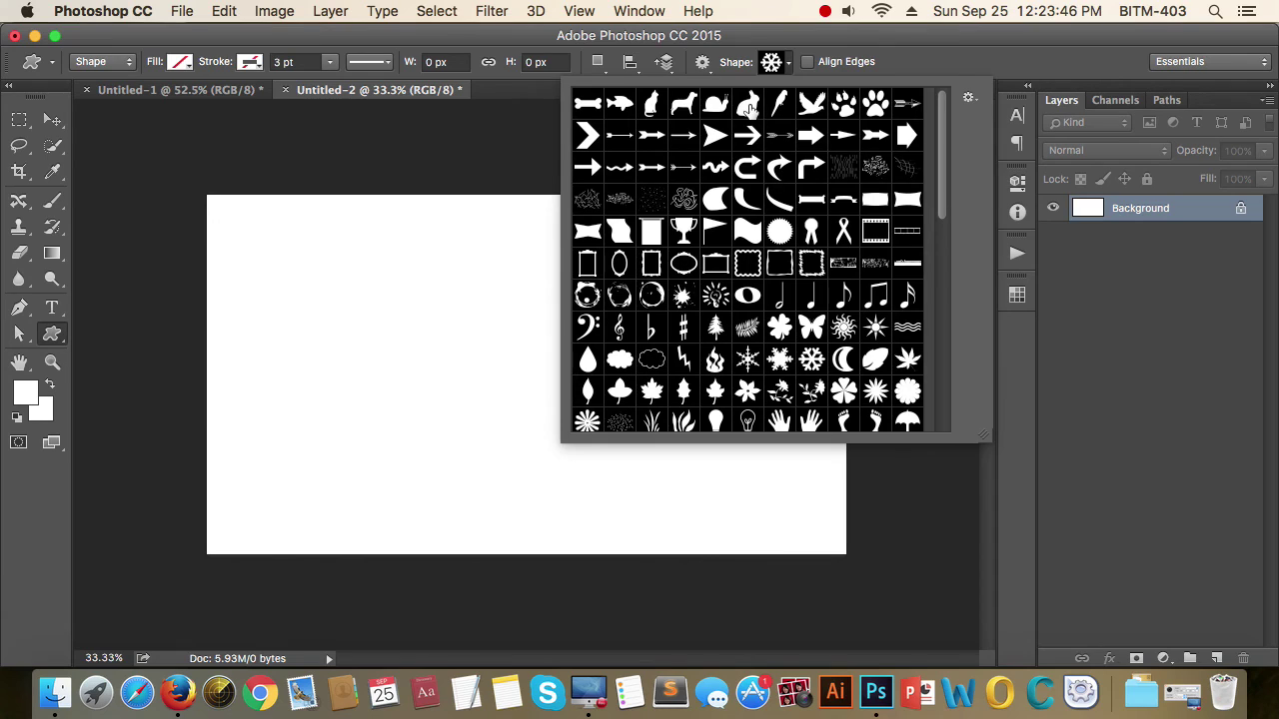
Draw the rabbit custom shape, fill it solid pink, and move it upper left.
{"action": "left_click", "coordinate": [747, 103]}
{"action": "left_click_drag", "start_coordinate": [327, 285], "coordinate": [452, 432]}
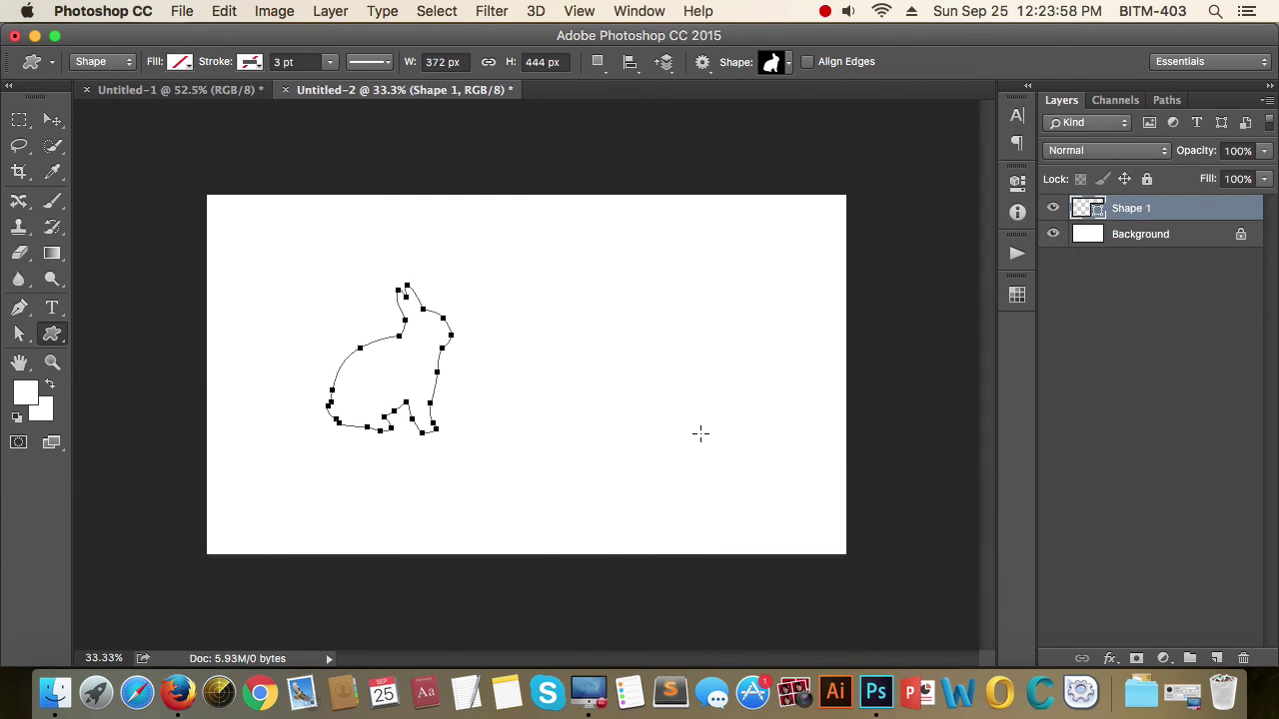
{"action": "left_click", "coordinate": [180, 64]}
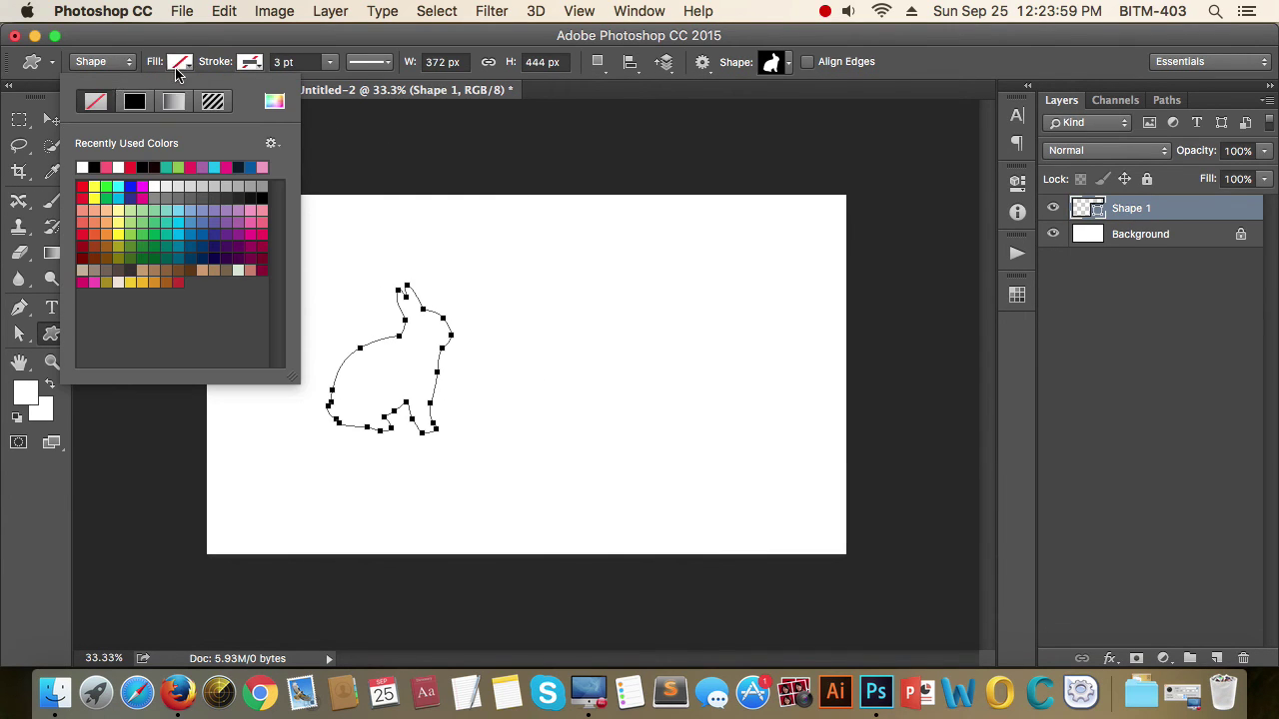
{"action": "left_click", "coordinate": [135, 104]}
{"action": "left_click", "coordinate": [52, 120]}
{"action": "left_click_drag", "start_coordinate": [394, 354], "coordinate": [334, 294]}
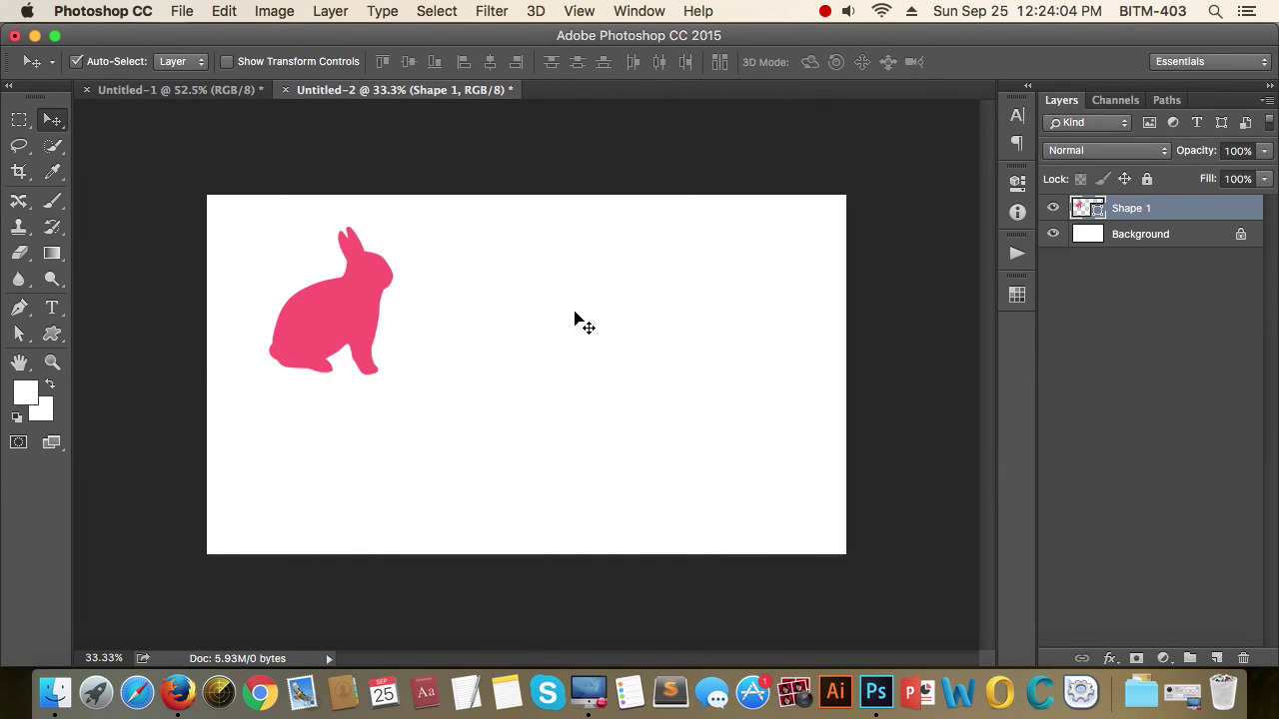
Create a parrot custom shape on the canvas via the Create Custom Shape dialog.
{"action": "left_click", "coordinate": [52, 334]}
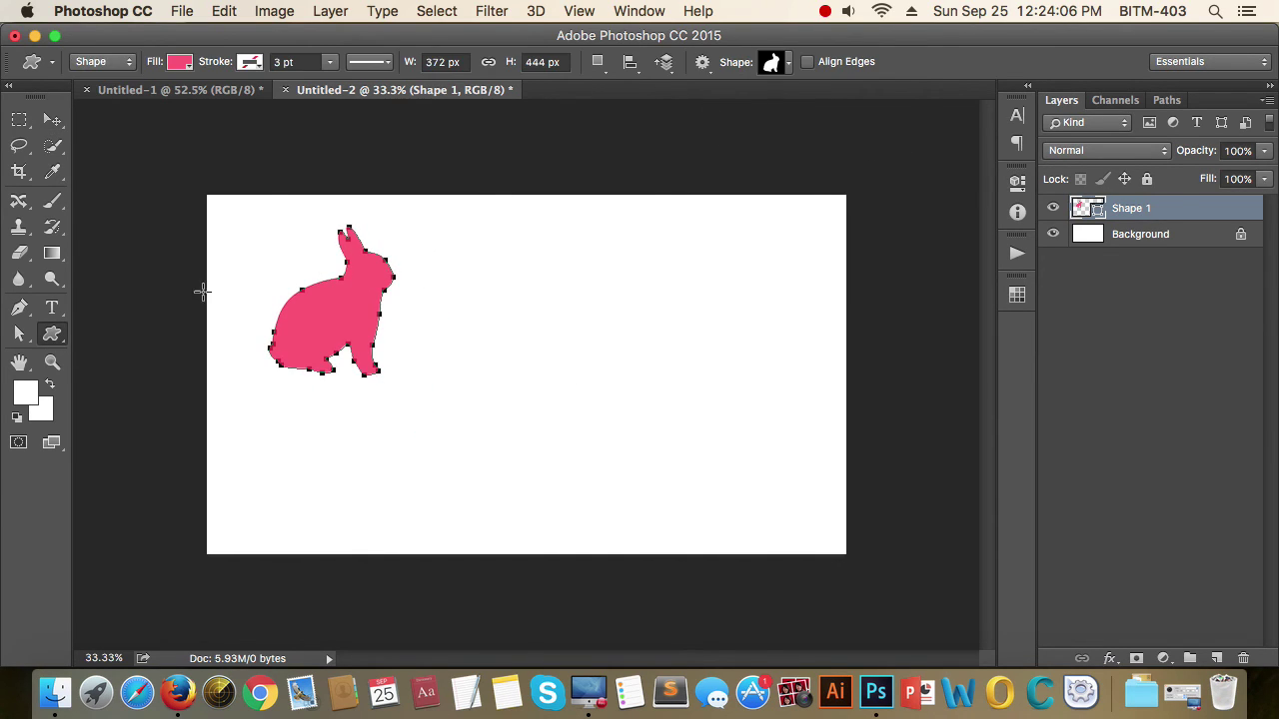
{"action": "left_click", "coordinate": [774, 62]}
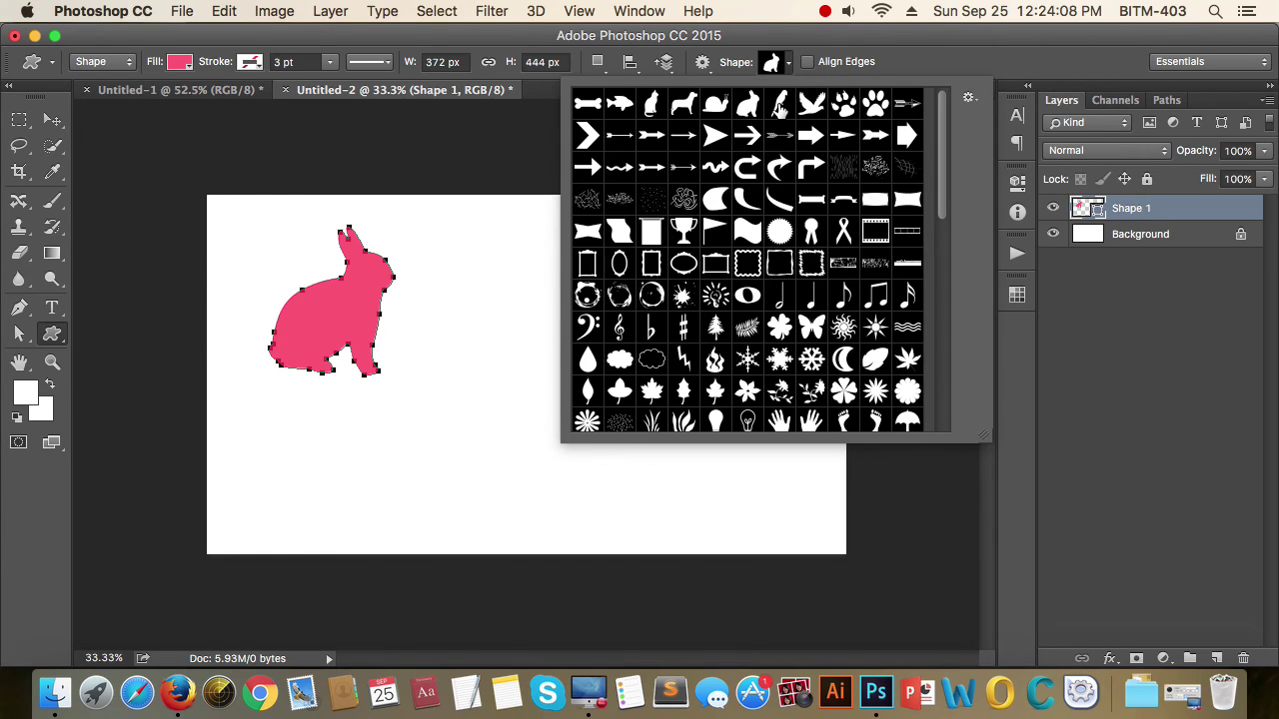
{"action": "left_click", "coordinate": [778, 103]}
{"action": "left_click", "coordinate": [448, 363]}
{"action": "left_click", "coordinate": [457, 388]}
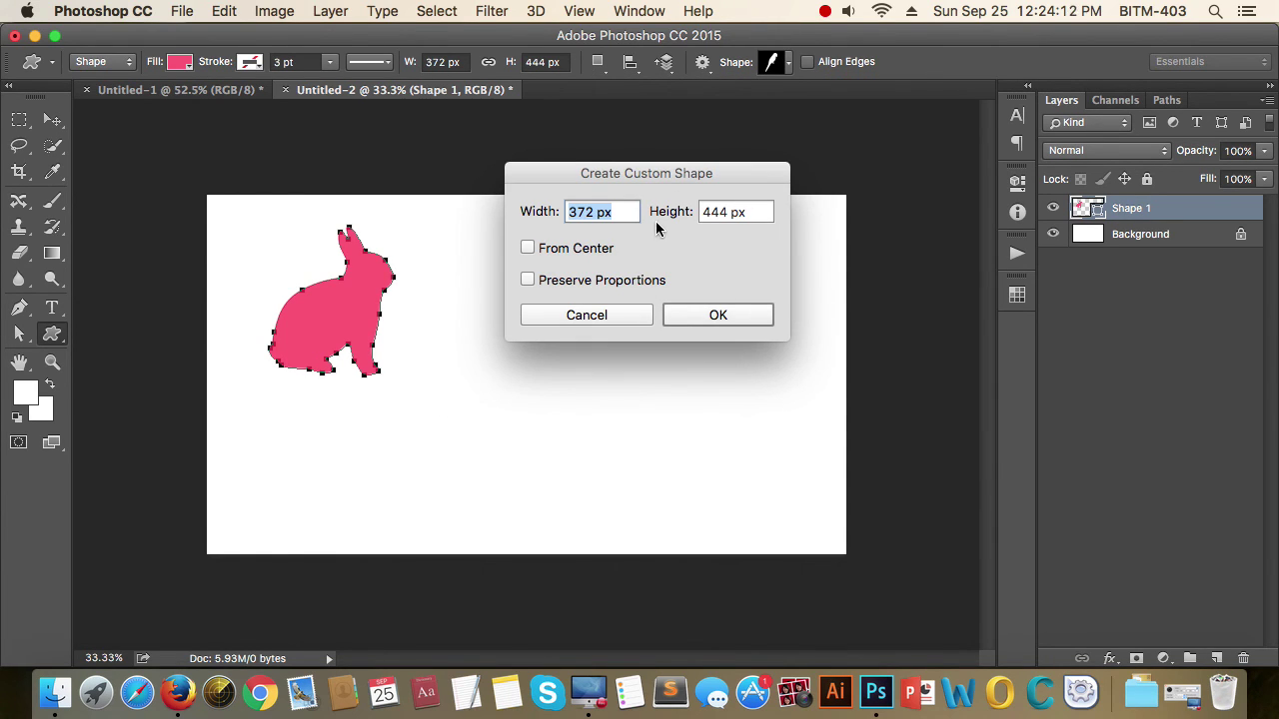
{"action": "left_click", "coordinate": [724, 313]}
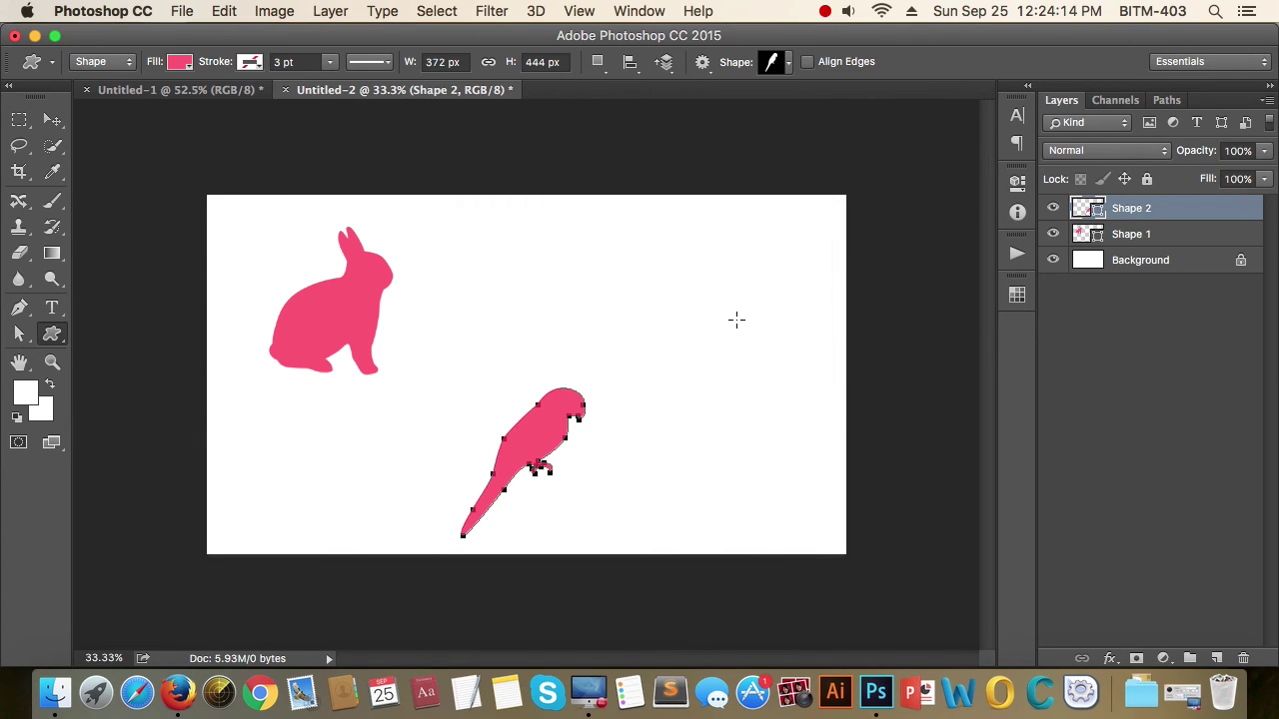
Move the parrot up and right and the rabbit right and down.
{"action": "left_click", "coordinate": [52, 120]}
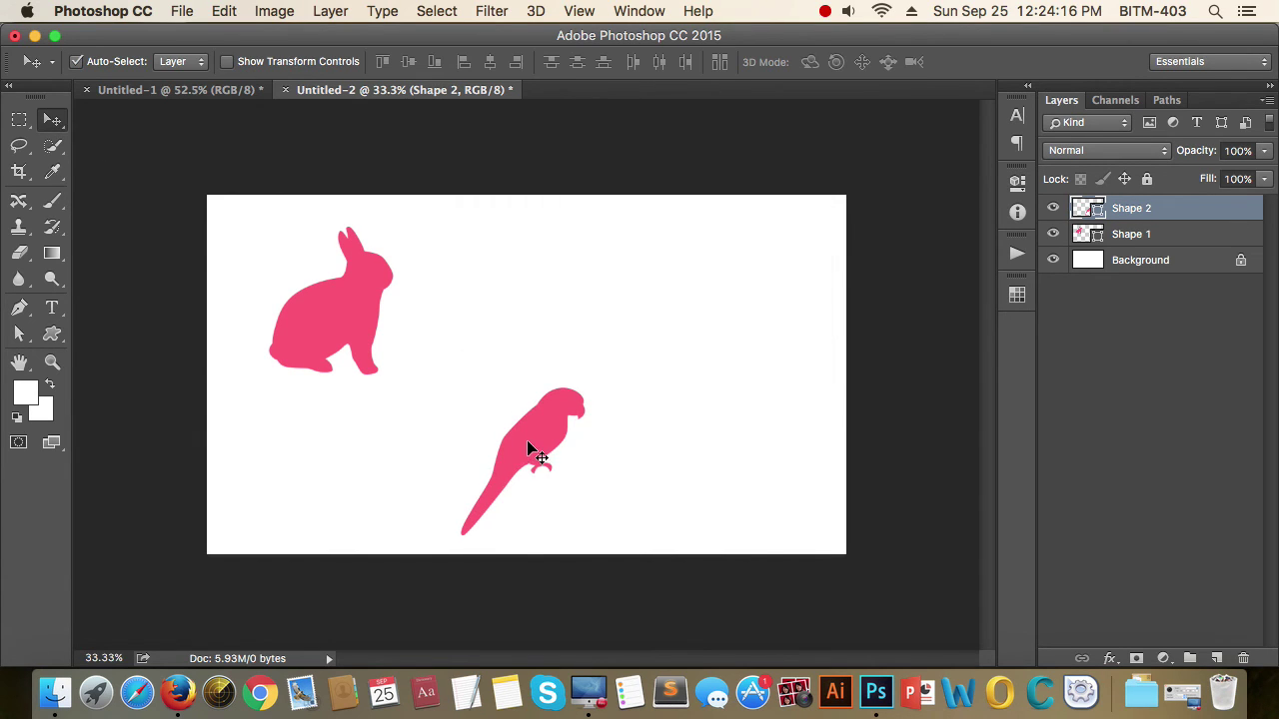
{"action": "left_click_drag", "start_coordinate": [536, 451], "coordinate": [555, 344]}
{"action": "left_click_drag", "start_coordinate": [344, 325], "coordinate": [364, 358]}
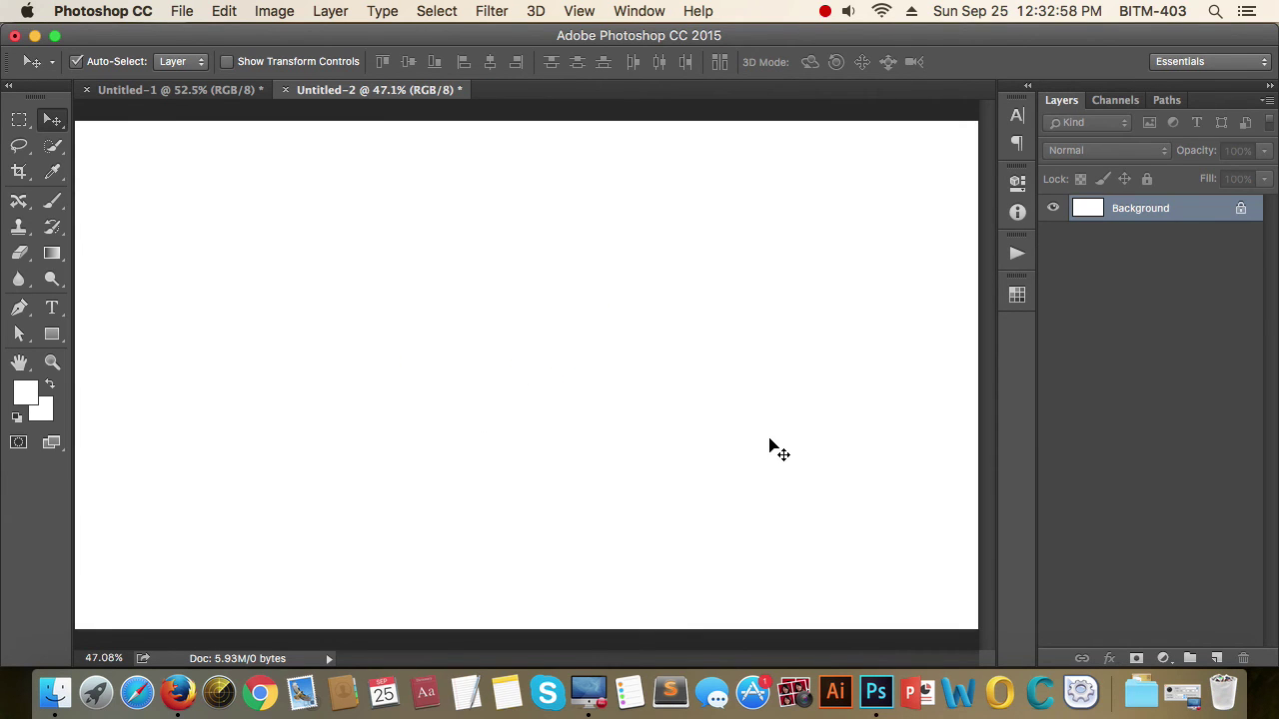
Bring Firefox forward showing the Google Images "baby images" results.
{"action": "left_click", "coordinate": [178, 692]}
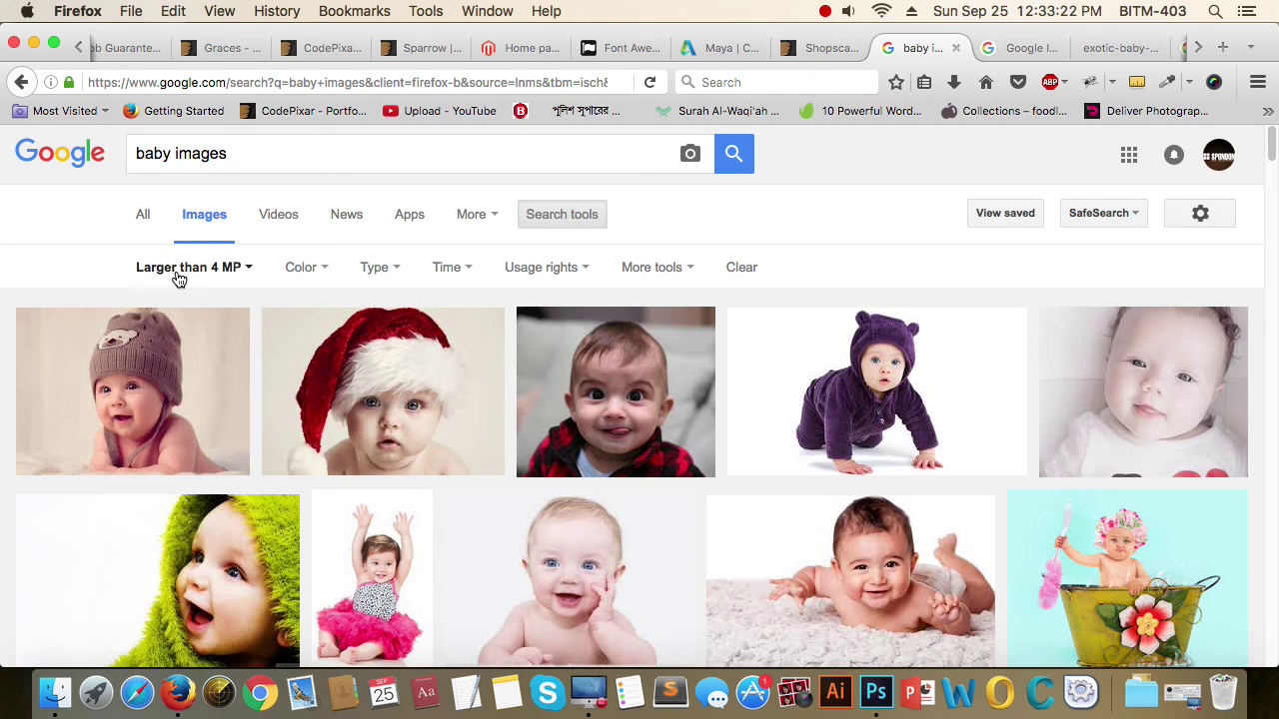
{"action": "left_click", "coordinate": [243, 266]}
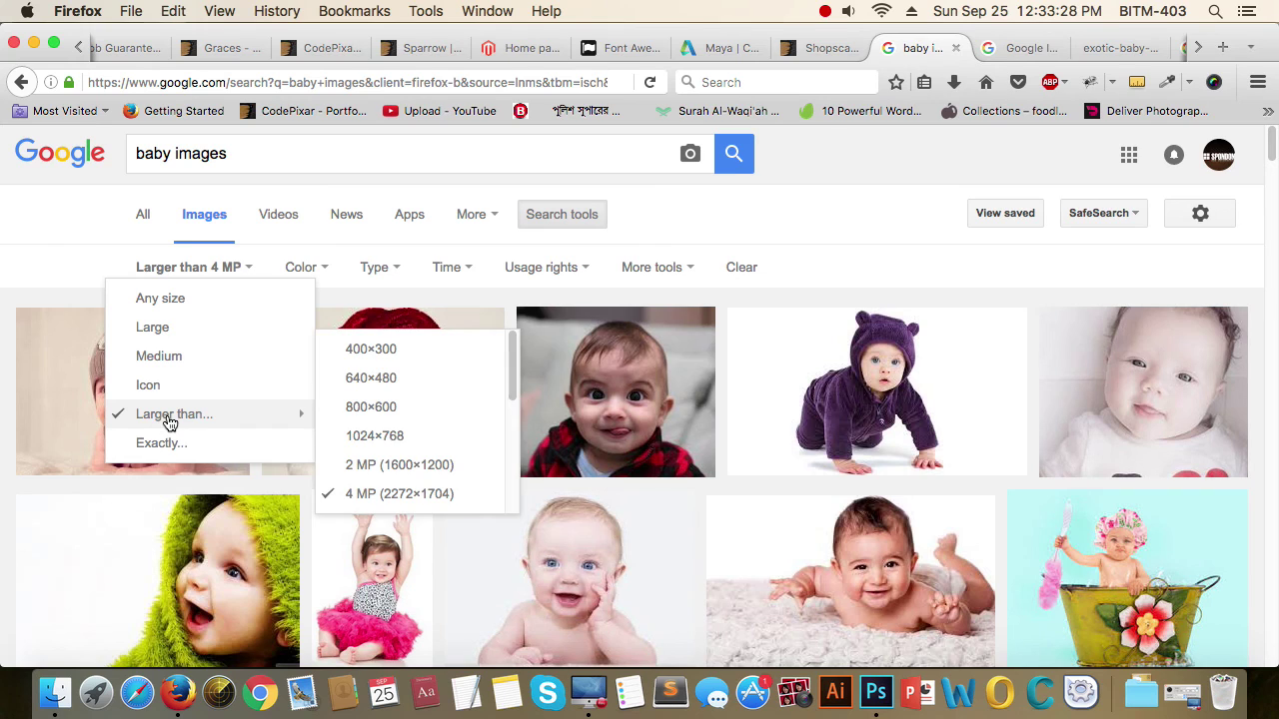
{"action": "mouse_move", "coordinate": [175, 413]}
{"action": "left_click", "coordinate": [799, 229]}
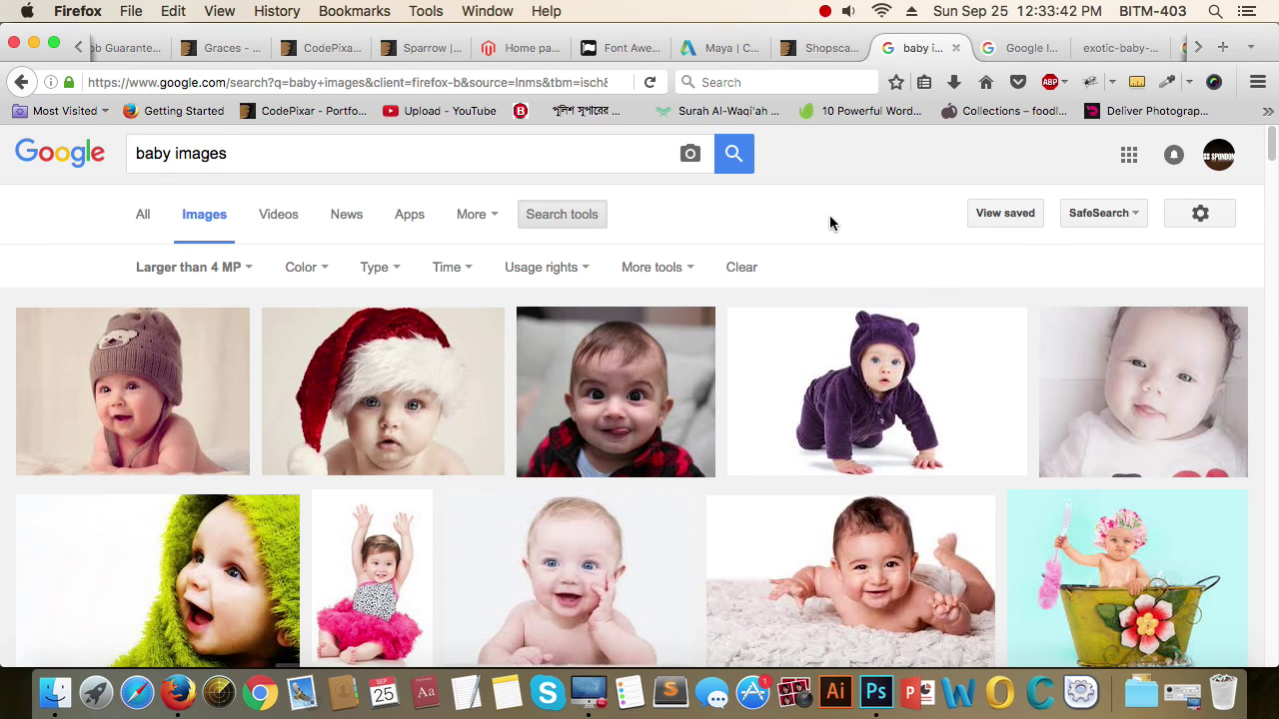
{"action": "scroll", "coordinate": [993, 405], "scroll_direction": "down", "scroll_amount": 2}
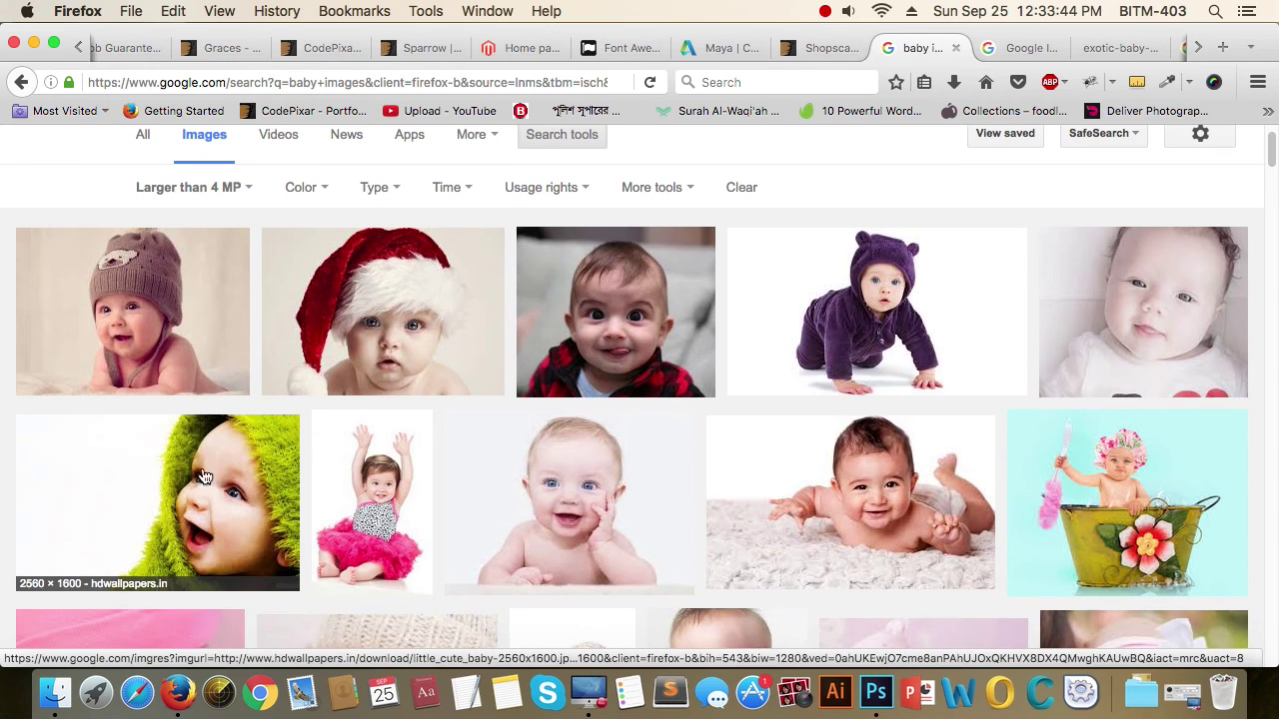
{"action": "scroll", "coordinate": [977, 398], "scroll_direction": "up", "scroll_amount": 2}
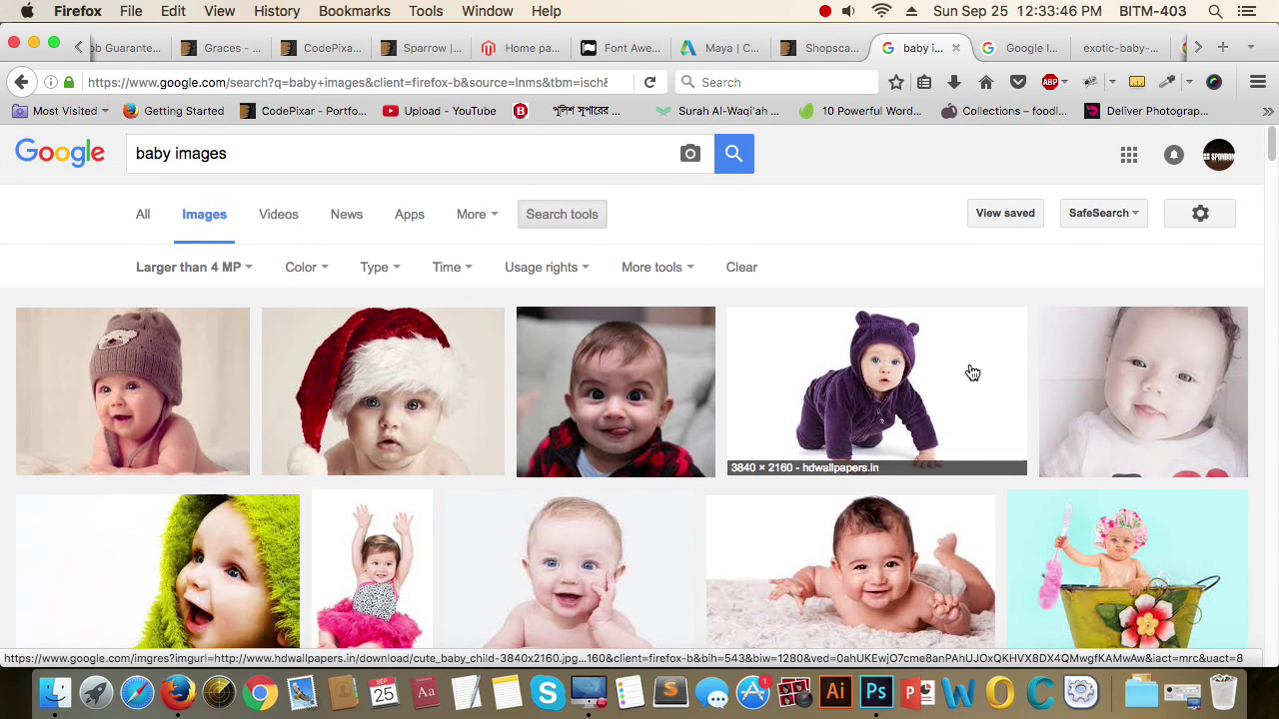
{"action": "left_click", "coordinate": [1022, 48]}
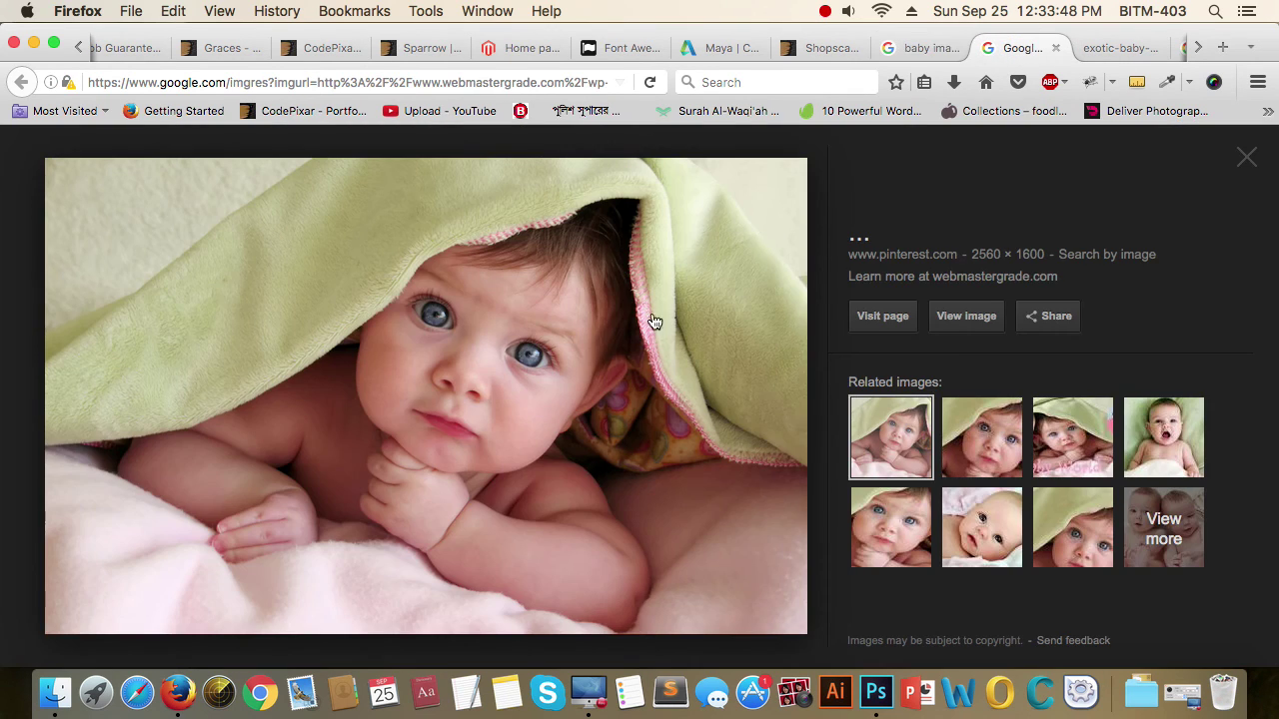
{"action": "left_click", "coordinate": [1116, 52]}
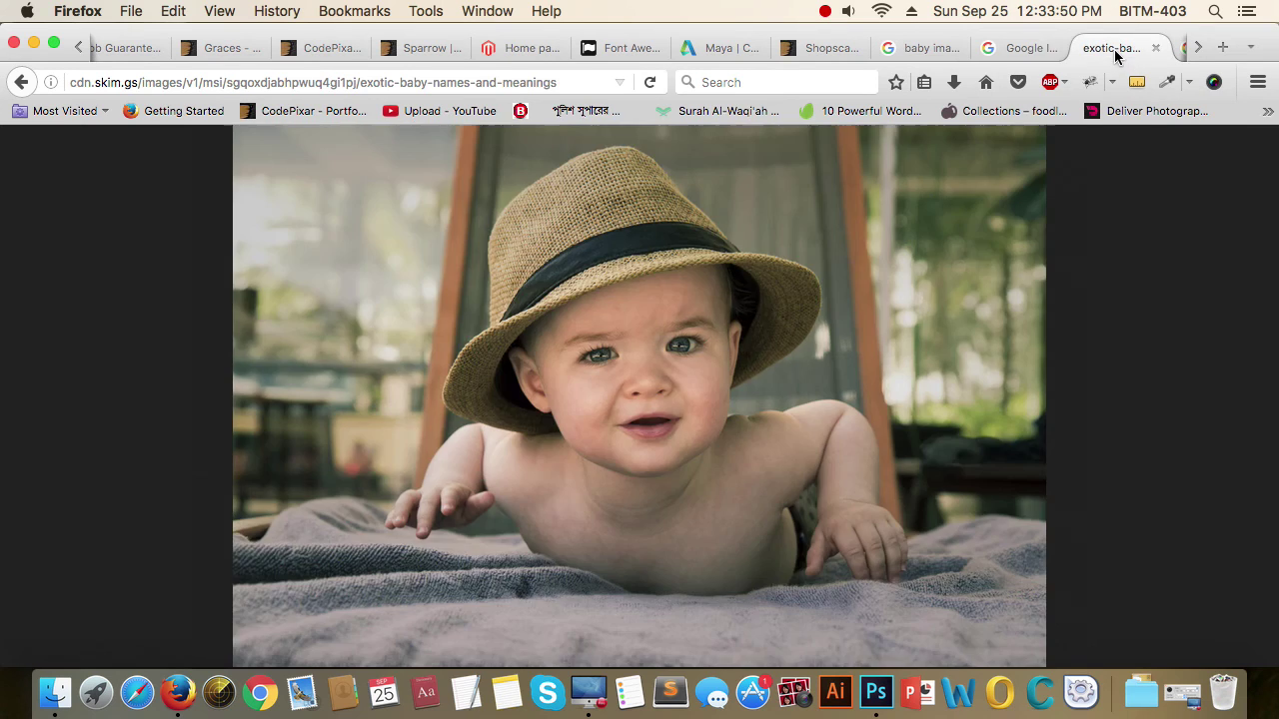
{"action": "left_click", "coordinate": [1014, 49]}
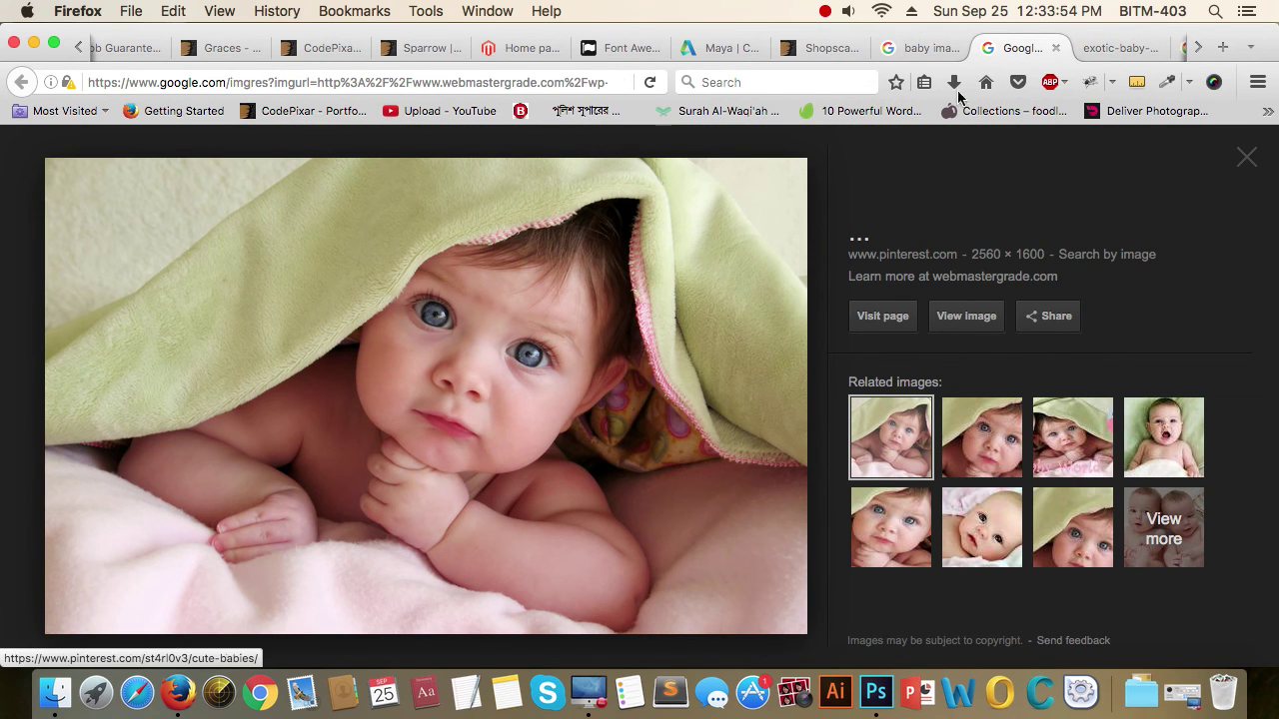
{"action": "left_click", "coordinate": [927, 48]}
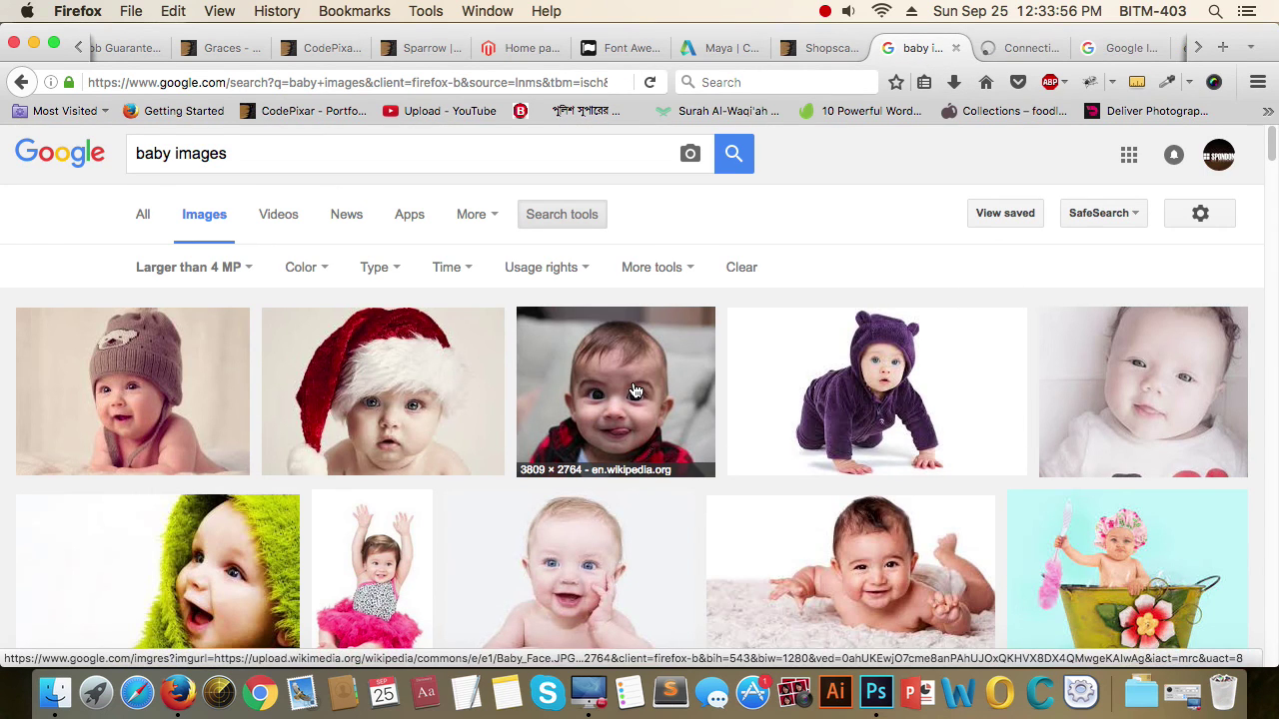
Close the tongue-out baby preview and copy the blanket-covered baby photo.
{"action": "left_click", "coordinate": [1020, 46]}
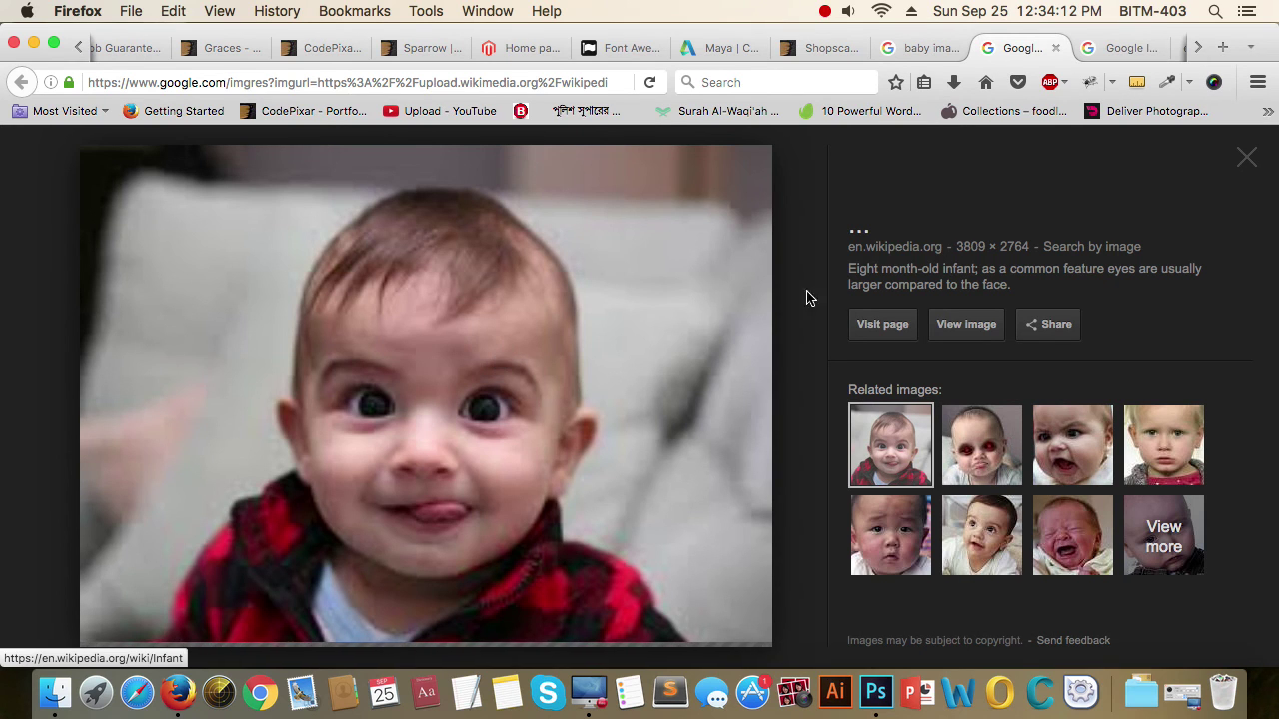
{"action": "left_click", "coordinate": [1054, 47]}
{"action": "left_click", "coordinate": [1021, 47]}
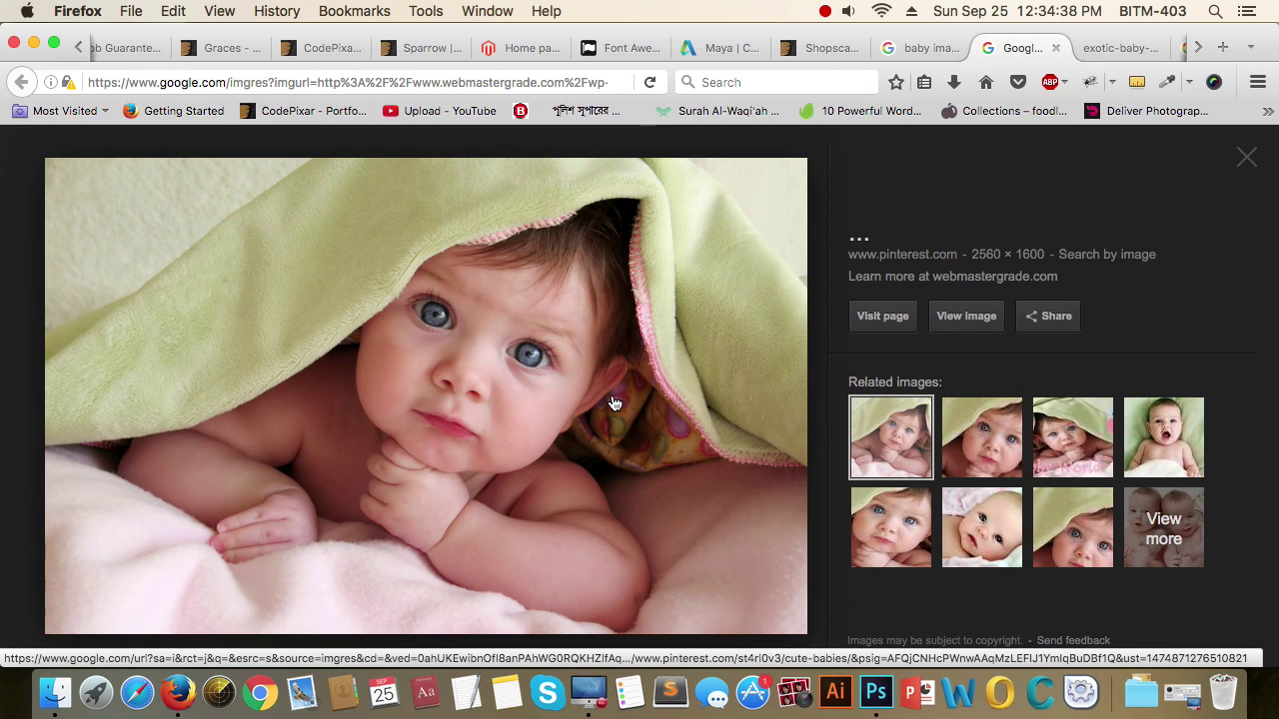
{"action": "right_click", "coordinate": [467, 340]}
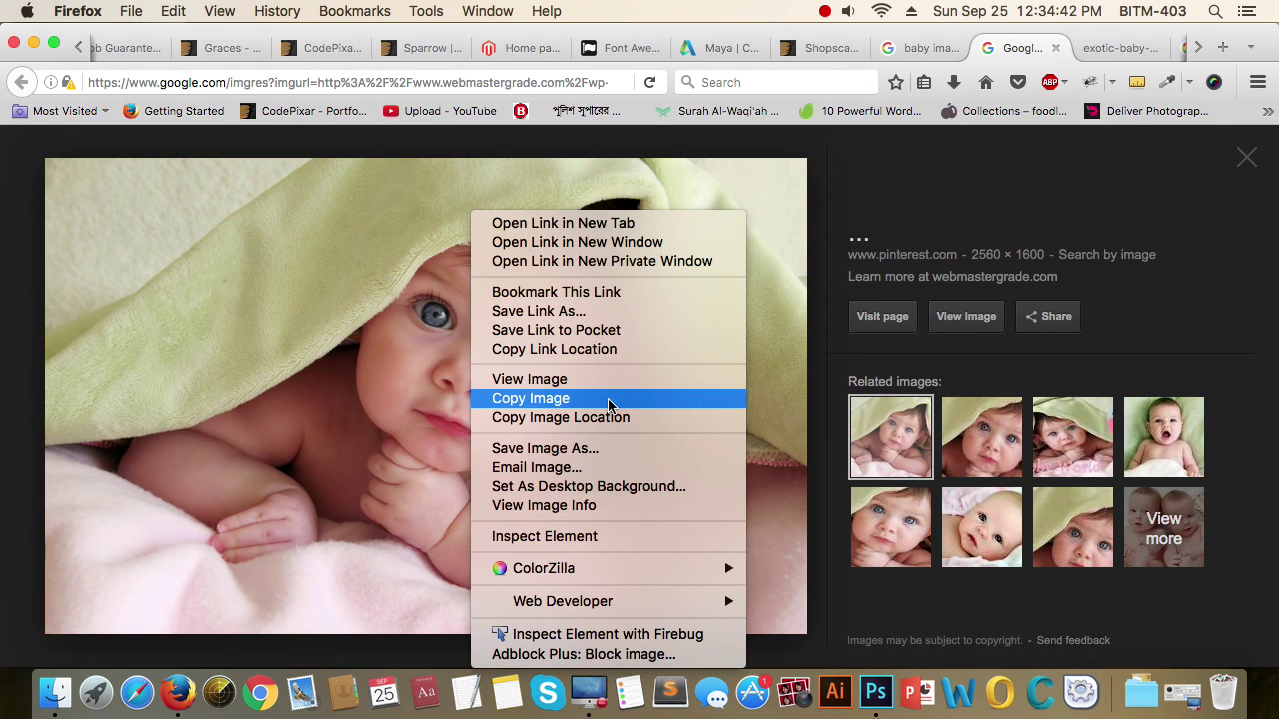
{"action": "left_click", "coordinate": [332, 340]}
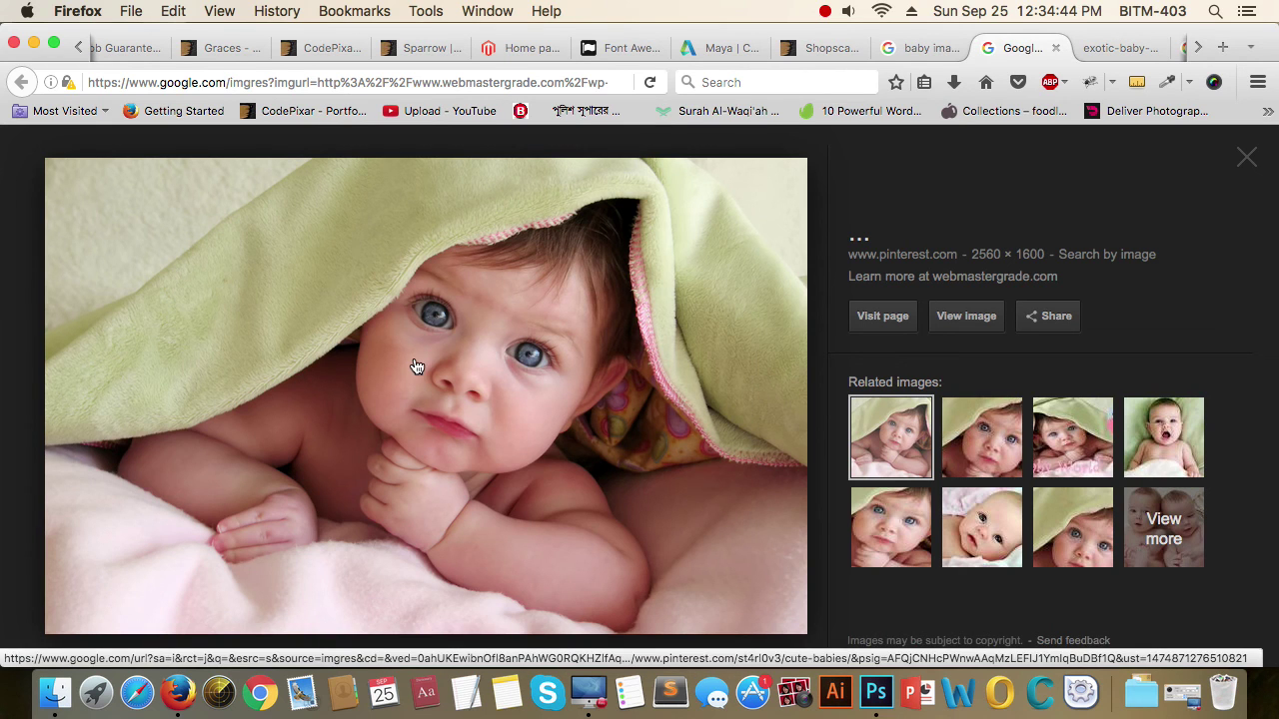
{"action": "left_click_drag", "start_coordinate": [537, 349], "coordinate": [875, 699]}
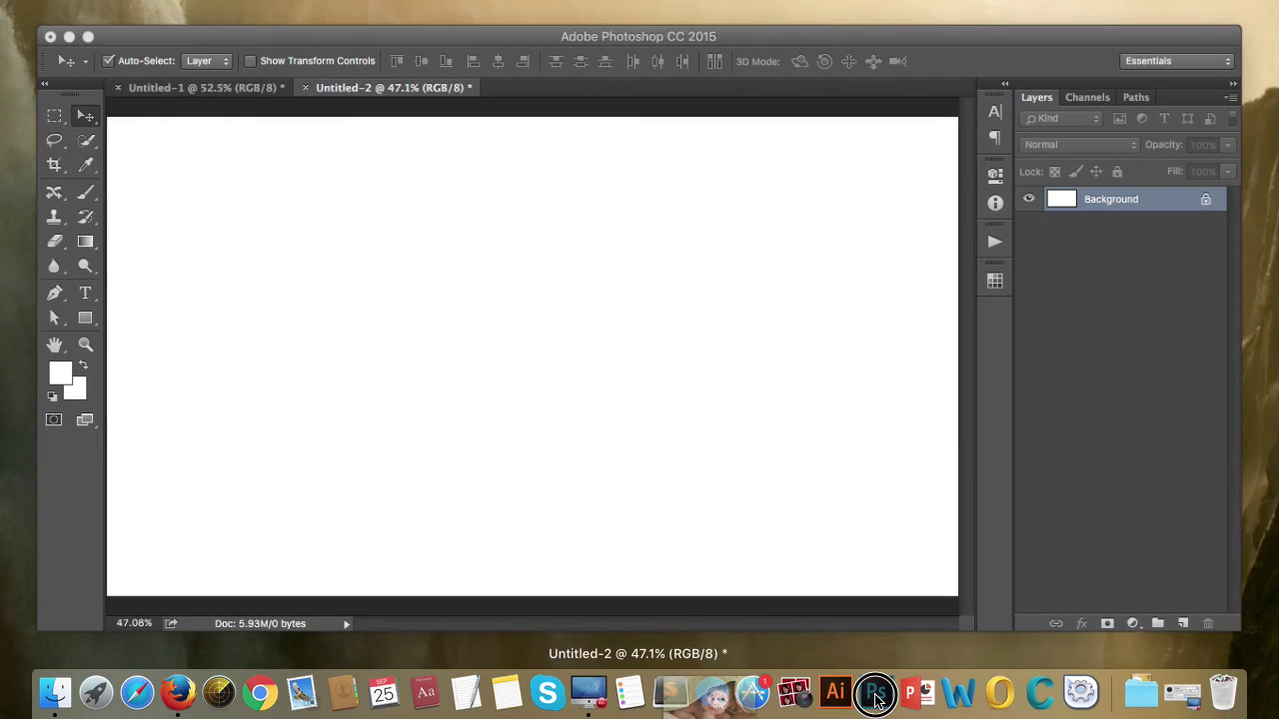
Drop the blanket baby photo into Untitled-2 as Layer 1, centred at X 960, Y 540.
{"action": "left_click_drag", "start_coordinate": [875, 699], "coordinate": [683, 375]}
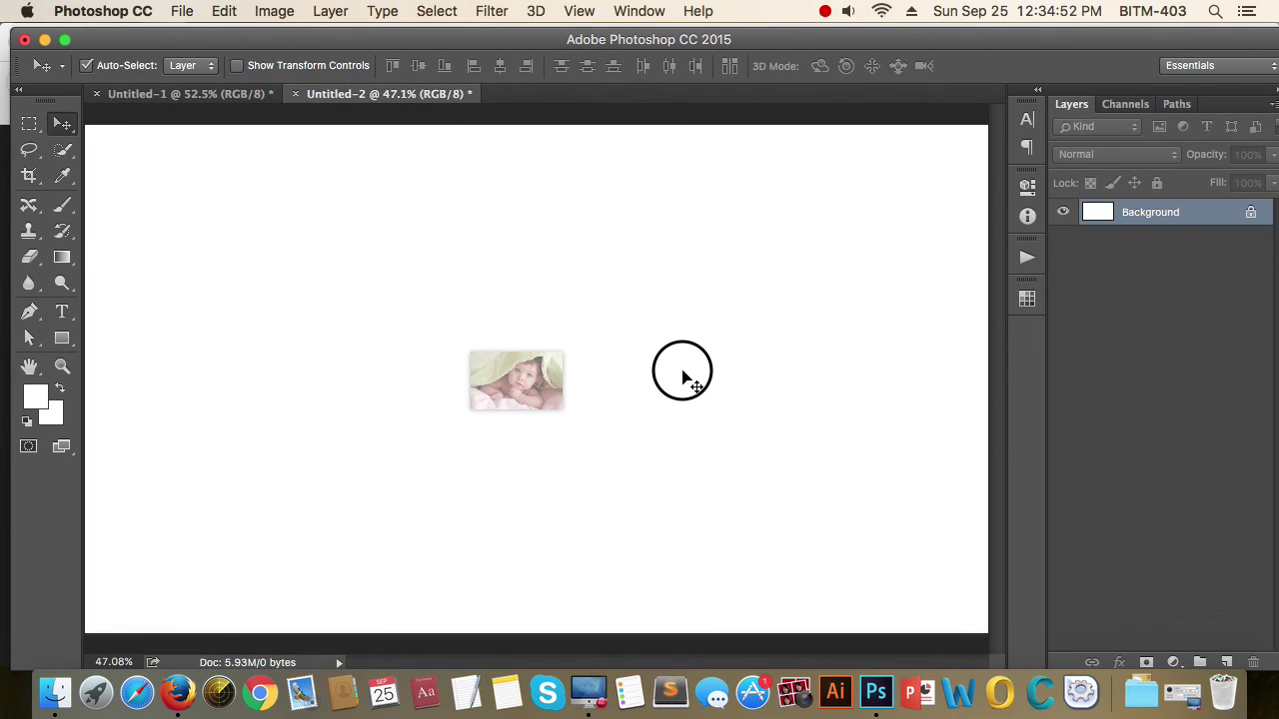
{"action": "left_click_drag", "start_coordinate": [682, 374], "coordinate": [699, 376]}
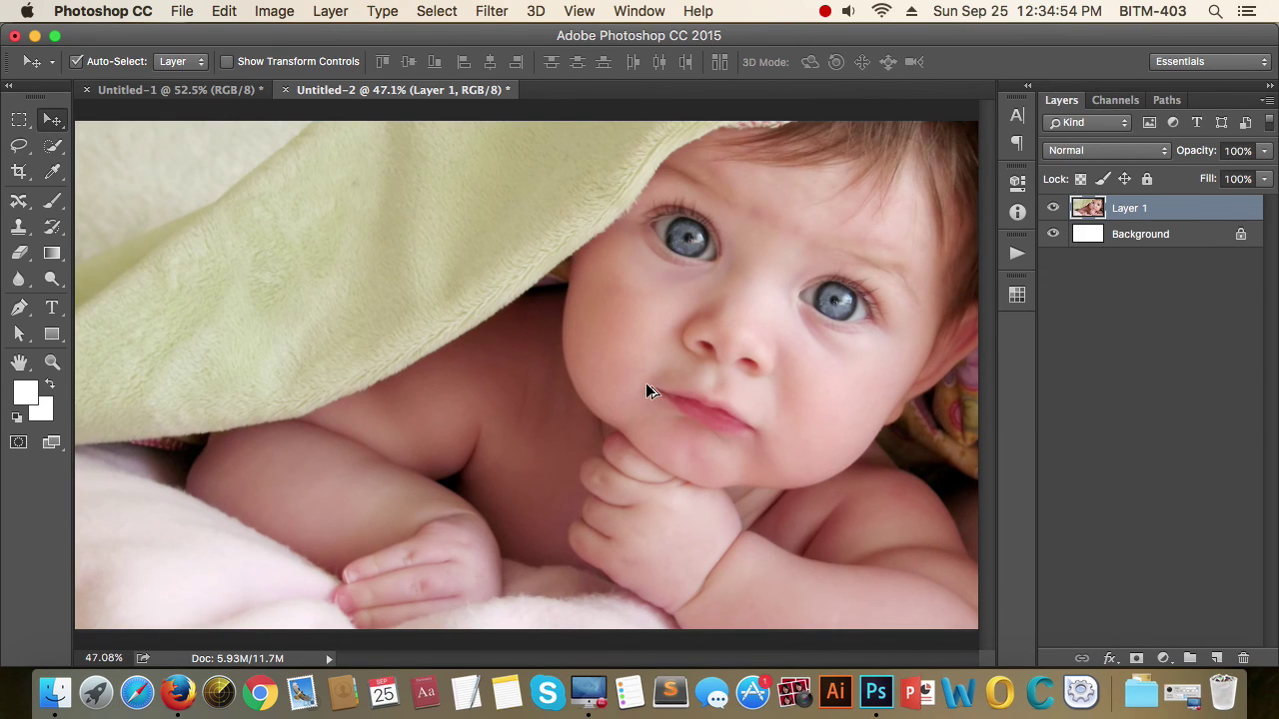
{"action": "scroll", "coordinate": [645, 382], "scroll_direction": "down", "scroll_amount": 2}
{"action": "scroll", "coordinate": [645, 383], "scroll_direction": "down", "scroll_amount": 2}
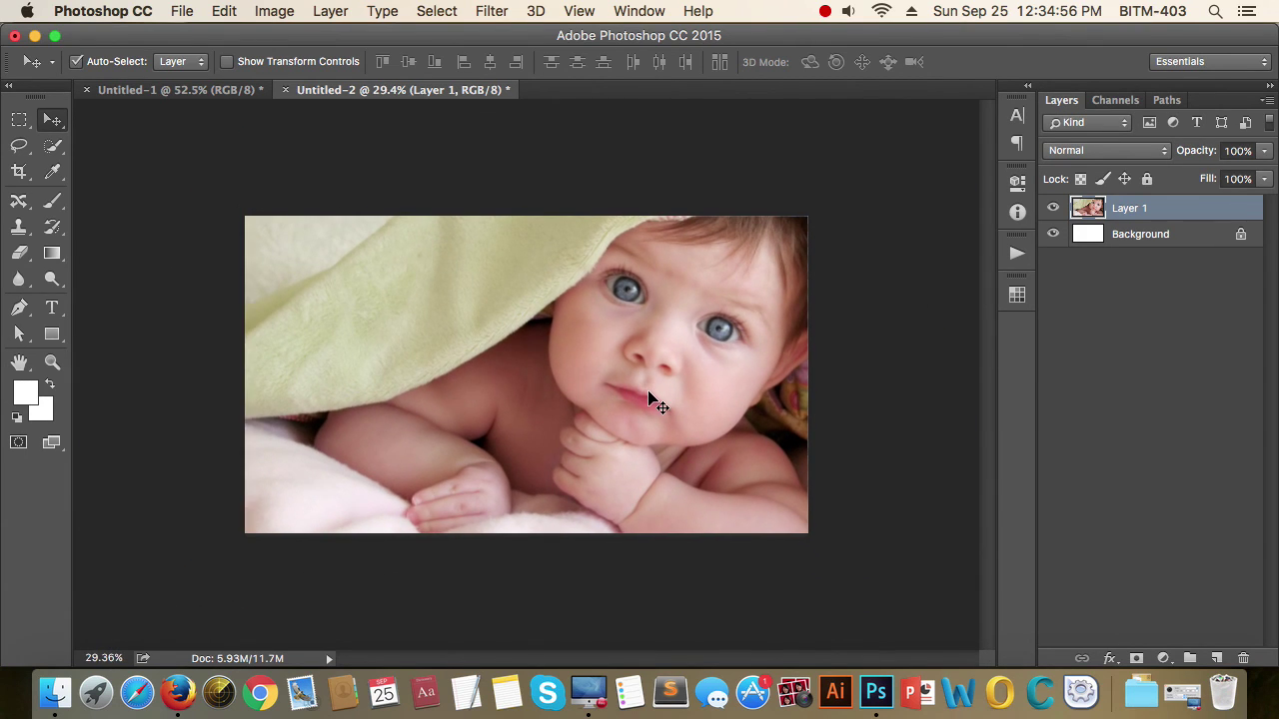
{"action": "key", "text": "super+t"}
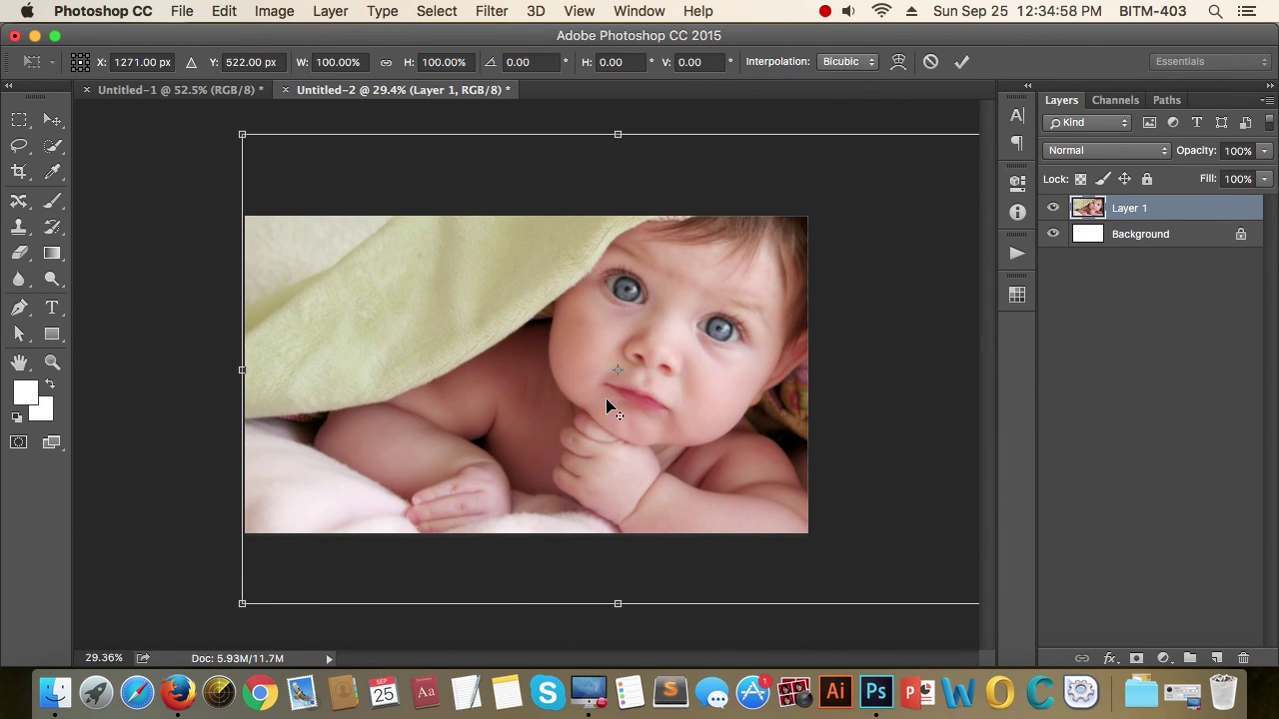
{"action": "scroll", "coordinate": [605, 398], "scroll_direction": "down", "scroll_amount": 5}
{"action": "left_click_drag", "start_coordinate": [678, 412], "coordinate": [629, 417]}
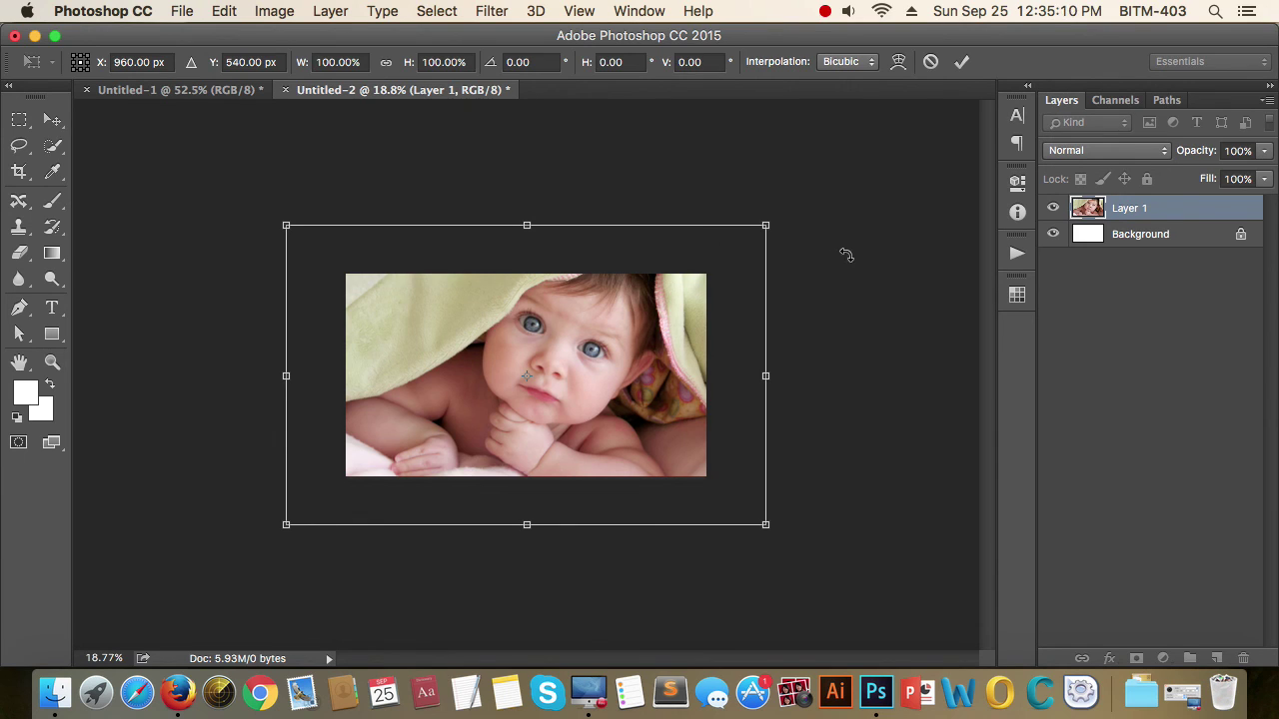
{"action": "key", "text": "Return"}
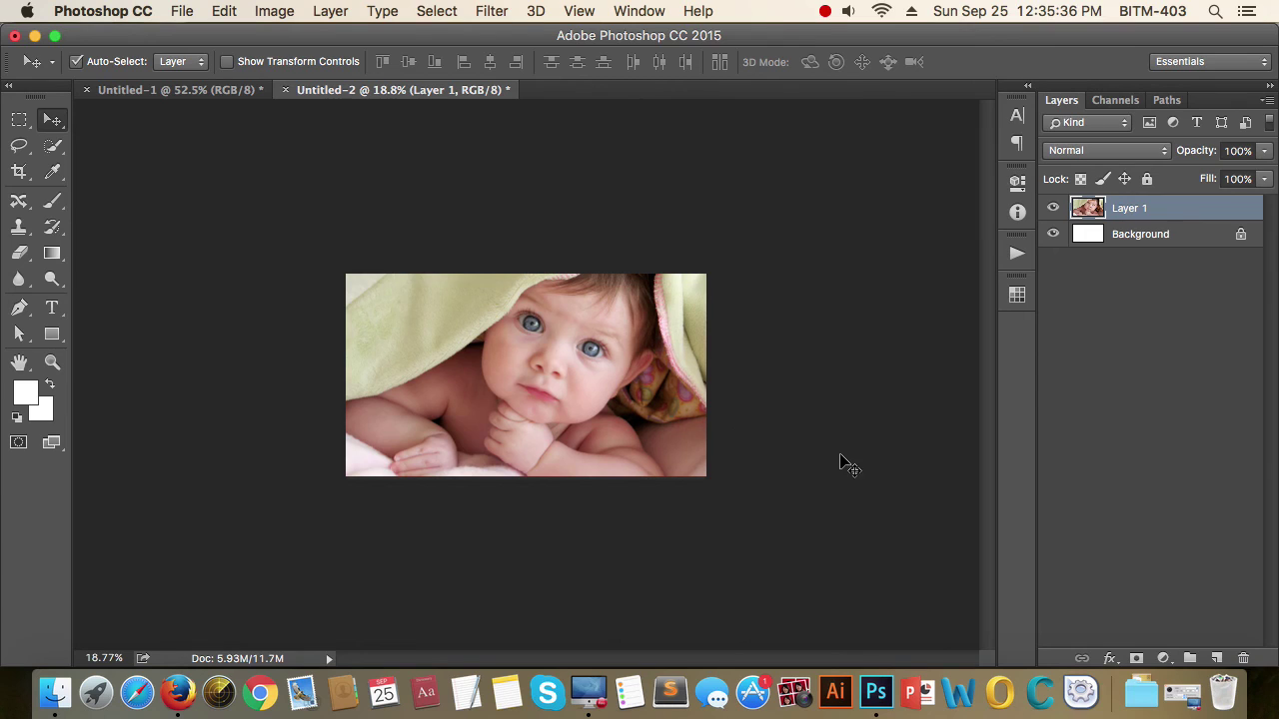
{"action": "key", "text": "super+Tab"}
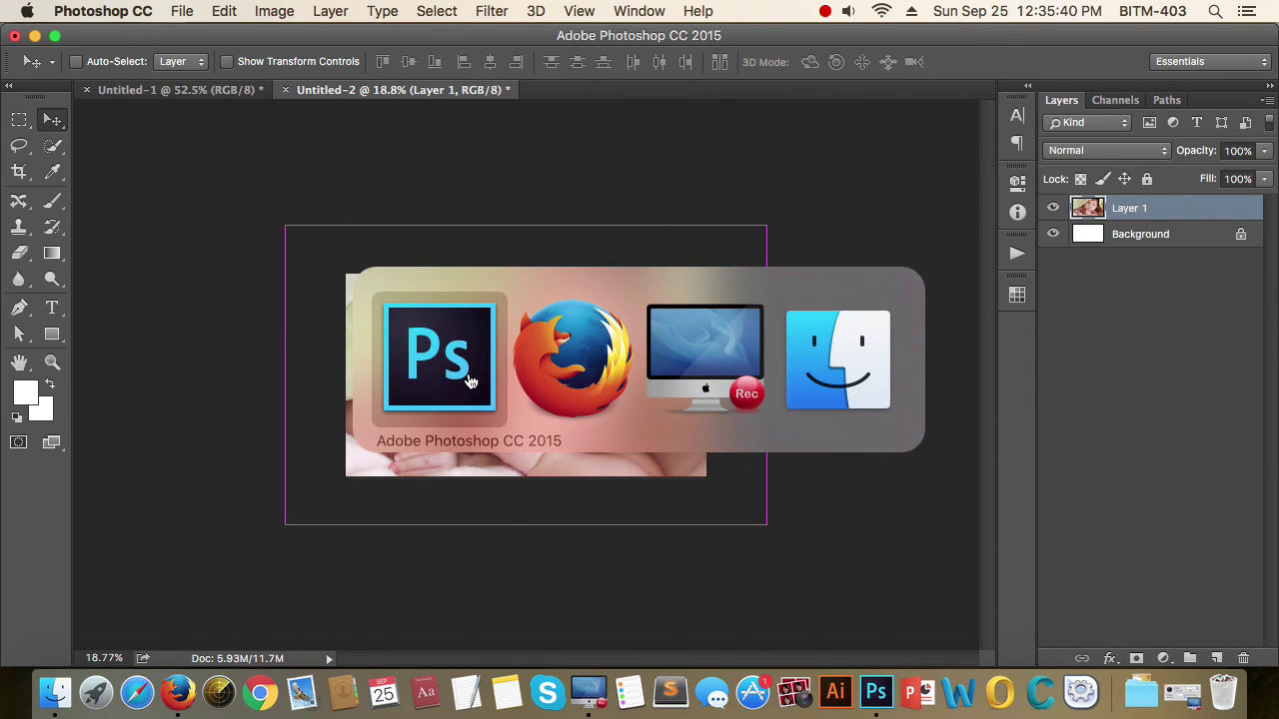
Copy the baby photo image from the Firefox page to the clipboard.
{"action": "left_click", "coordinate": [549, 369]}
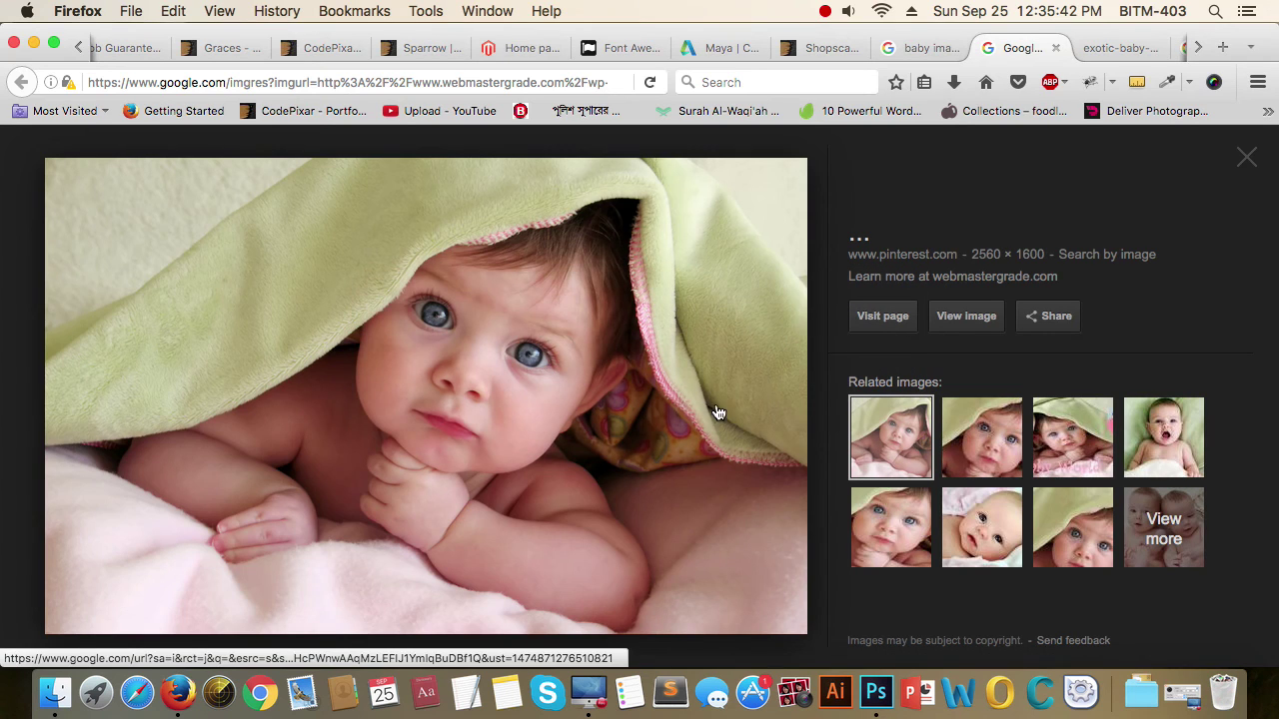
{"action": "right_click", "coordinate": [449, 323]}
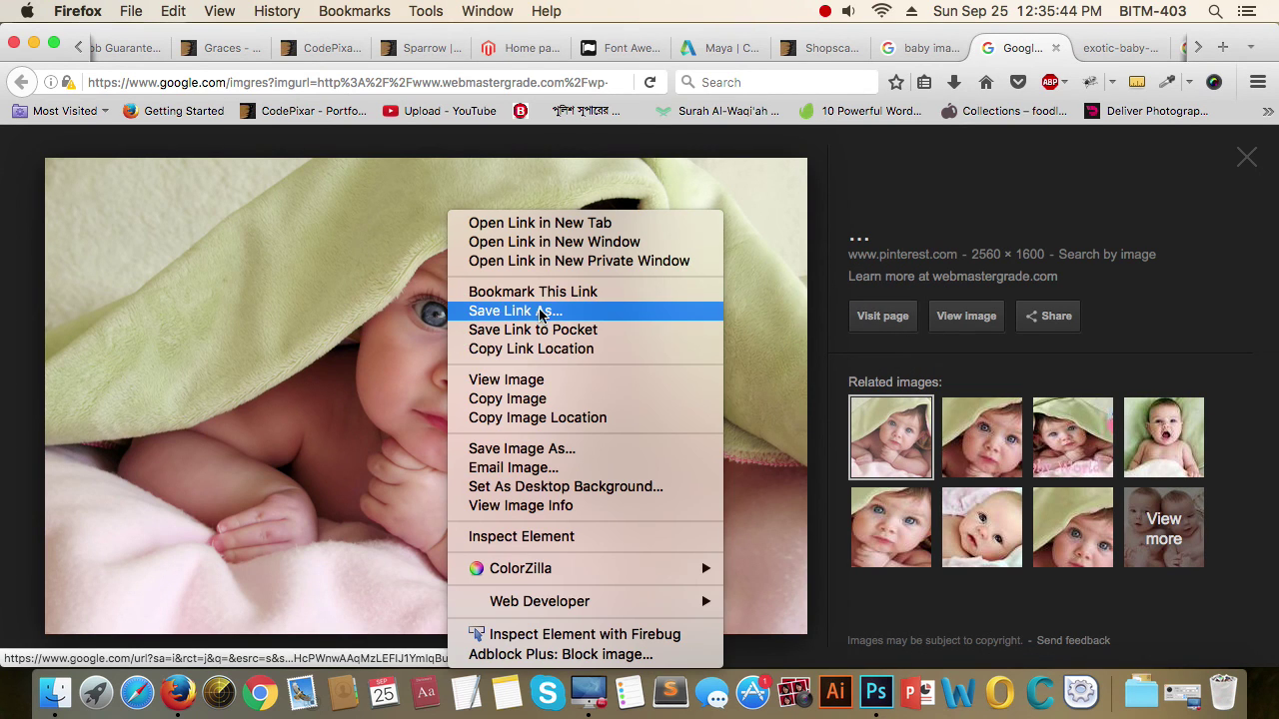
{"action": "left_click", "coordinate": [540, 399]}
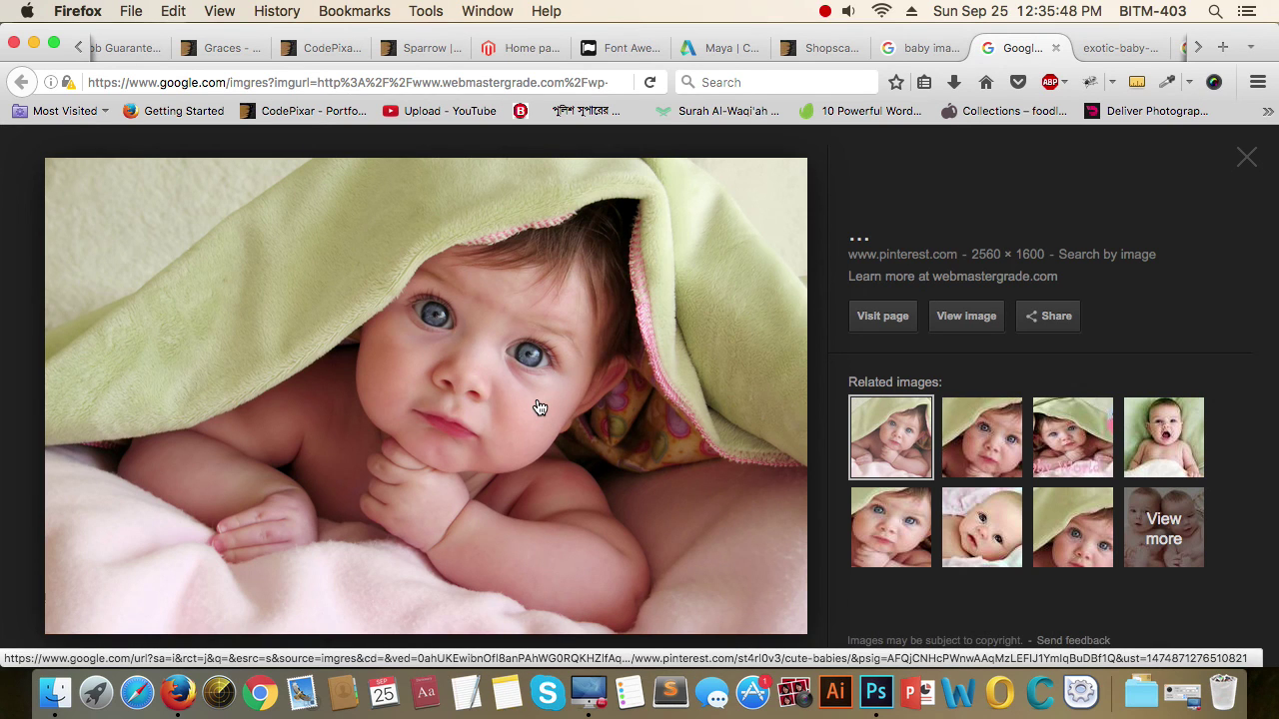
Paste the baby photo into Untitled-2 as Layer 2 and scale it to fit the canvas.
{"action": "key", "text": "super+Tab"}
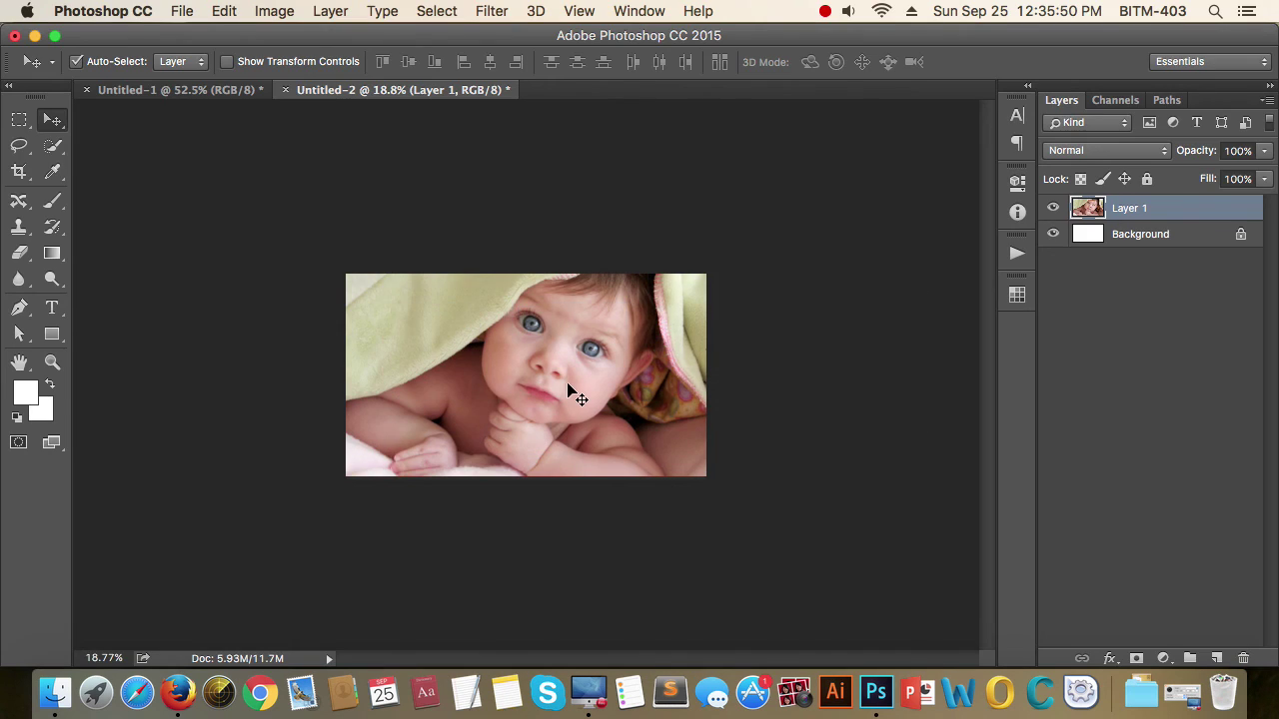
{"action": "key", "text": "super+v"}
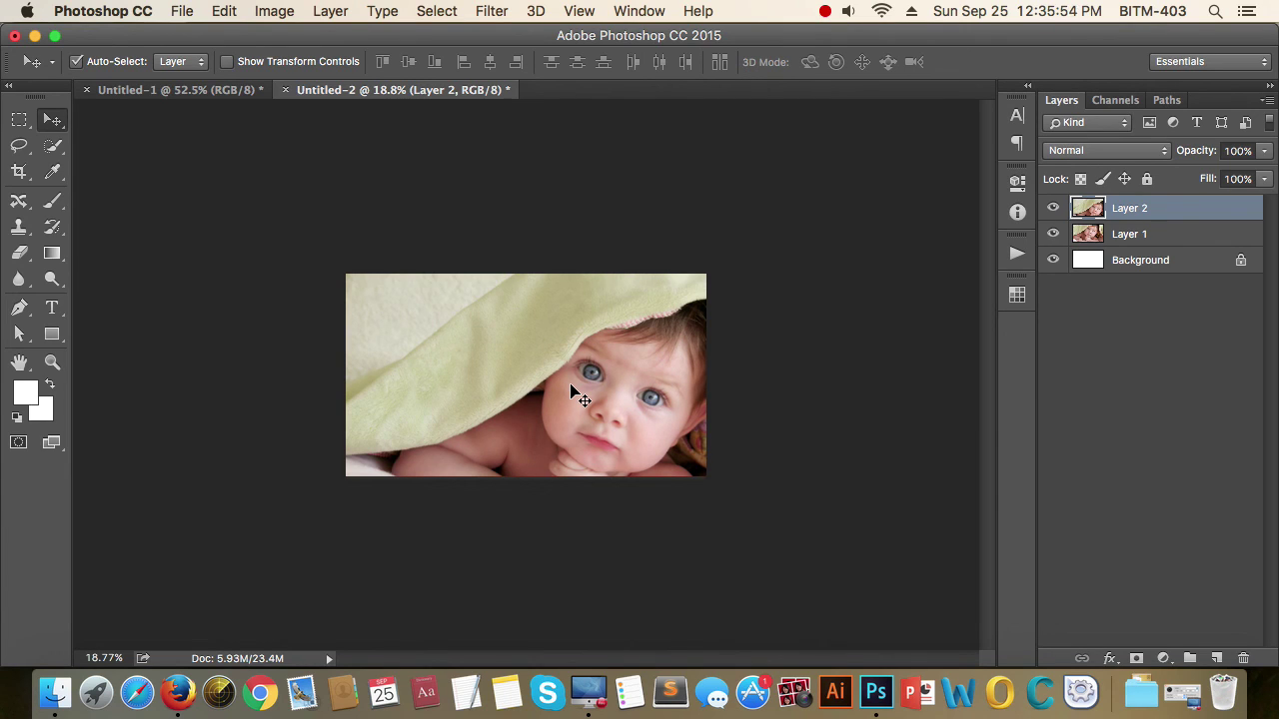
{"action": "key", "text": "super"}
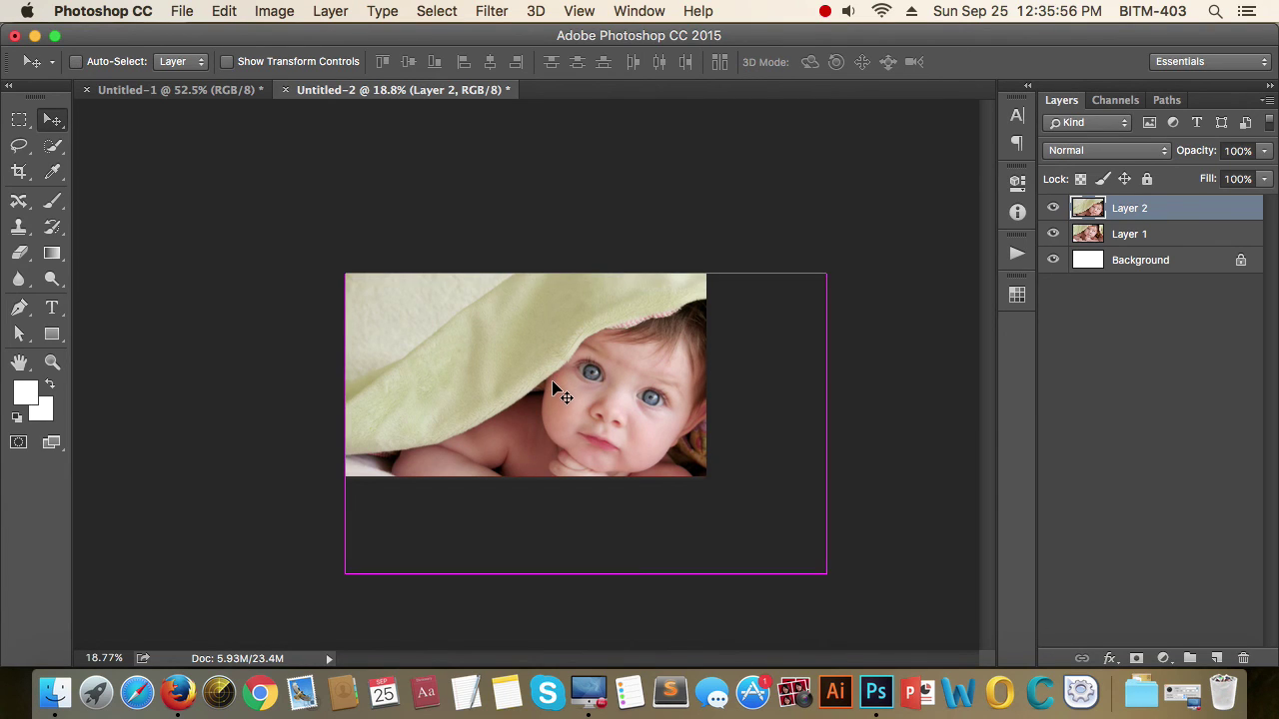
{"action": "key", "text": "super+t"}
{"action": "left_click_drag", "start_coordinate": [681, 469], "coordinate": [681, 451]}
{"action": "key", "text": "Return"}
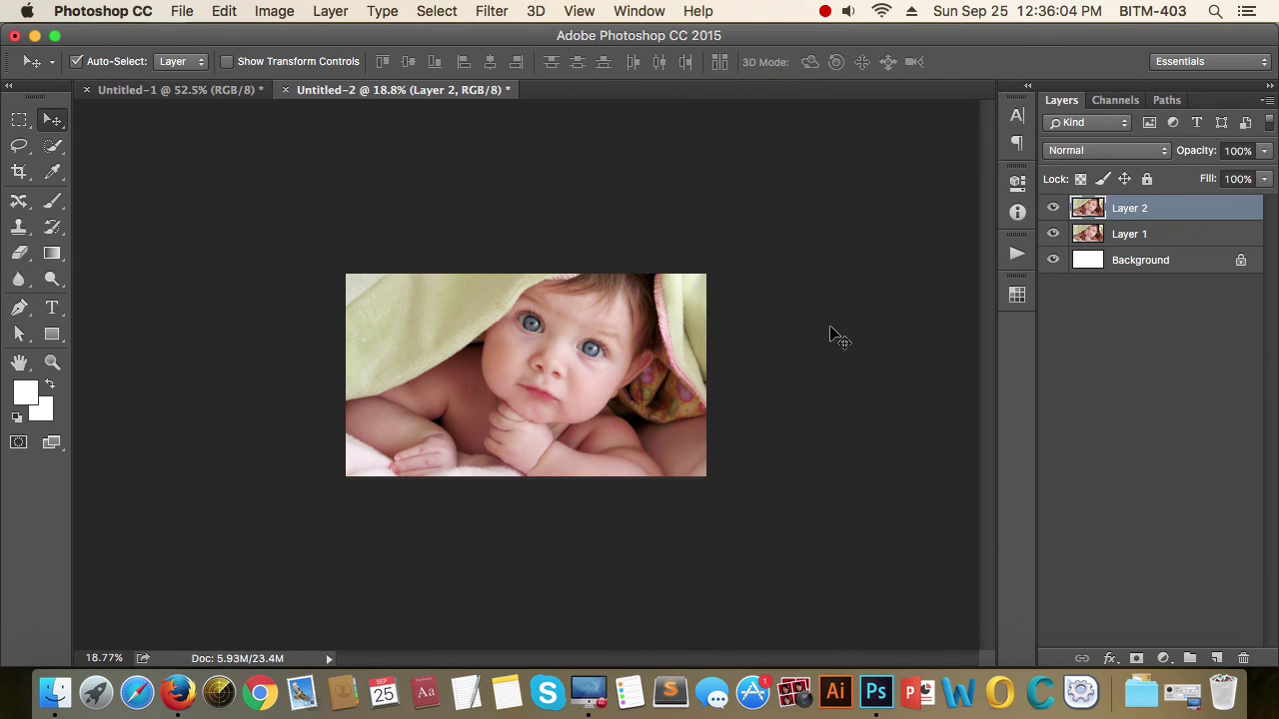
{"action": "key", "text": "F11"}
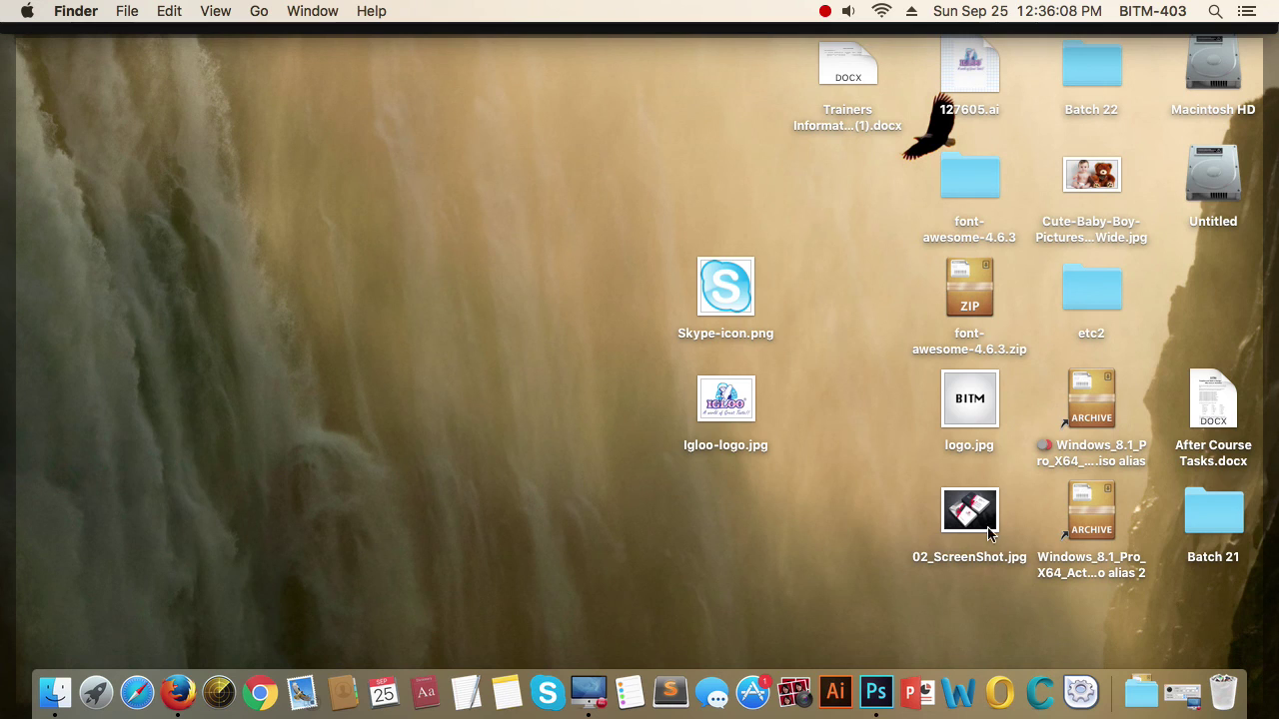
Open 02_ScreenShot.jpg from the desktop with Adobe Photoshop CC 2015.
{"action": "left_click", "coordinate": [986, 518]}
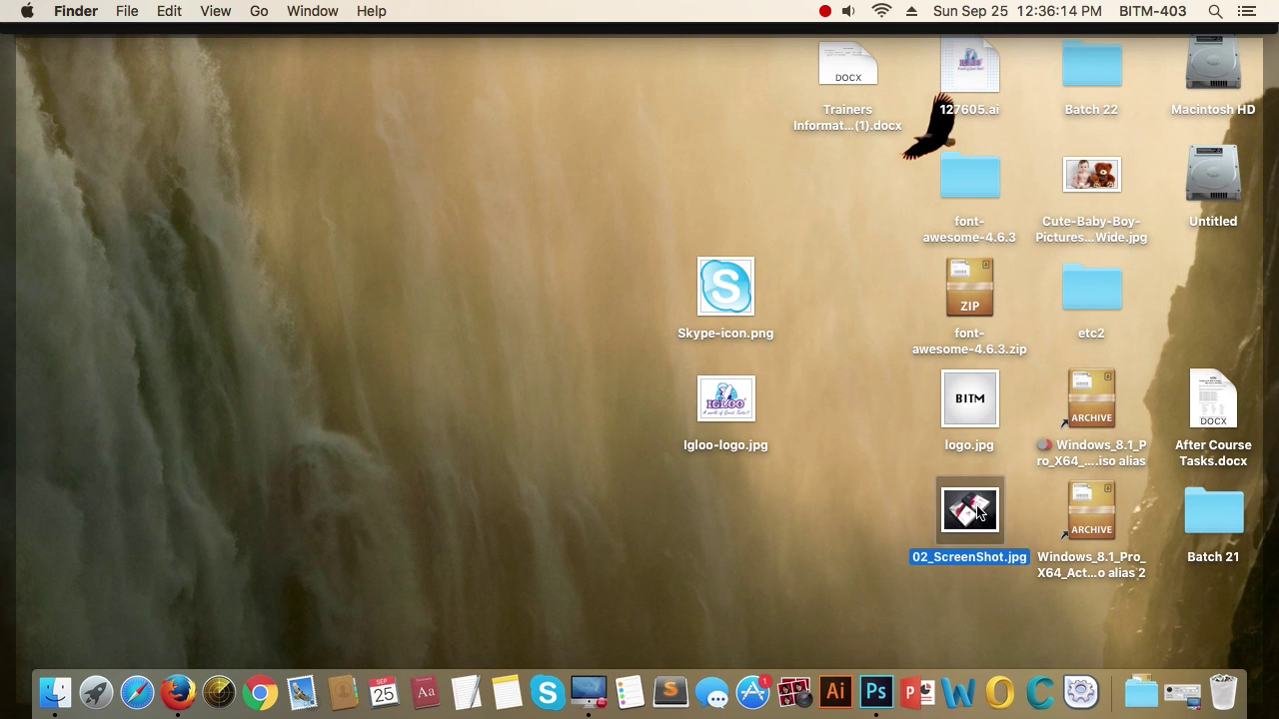
{"action": "right_click", "coordinate": [977, 512]}
{"action": "mouse_move", "coordinate": [1033, 248]}
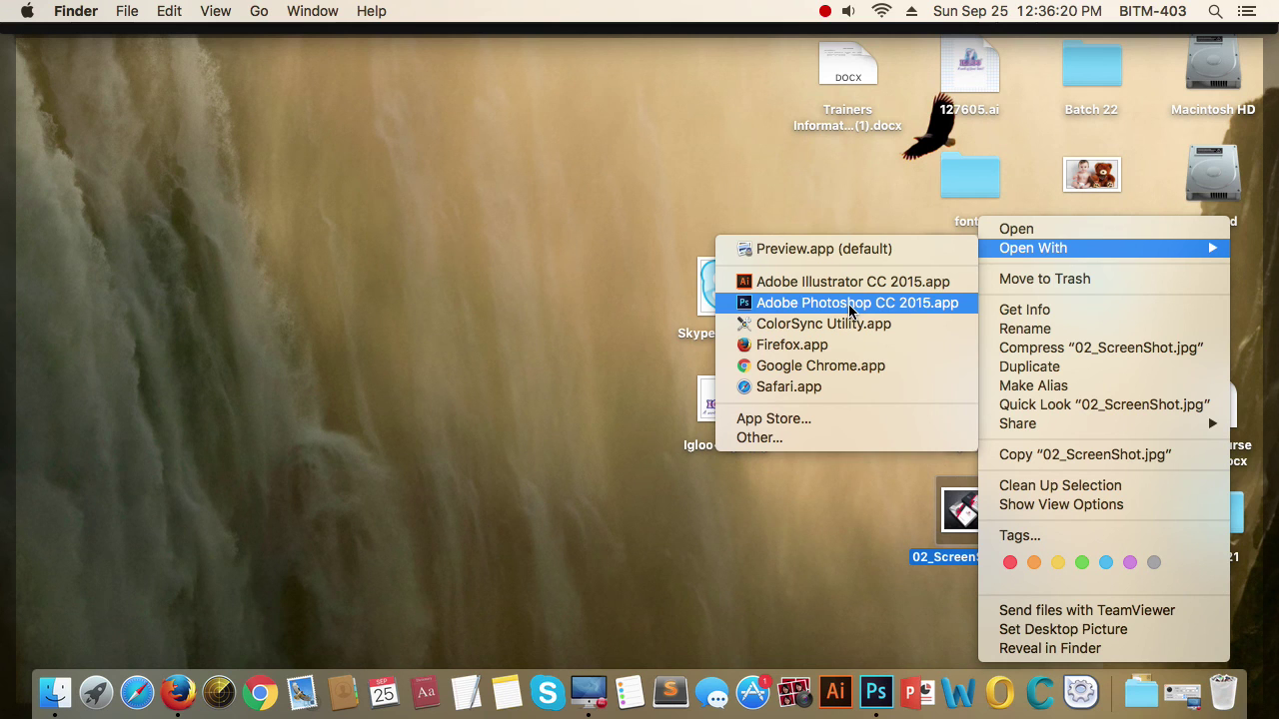
{"action": "left_click", "coordinate": [850, 307]}
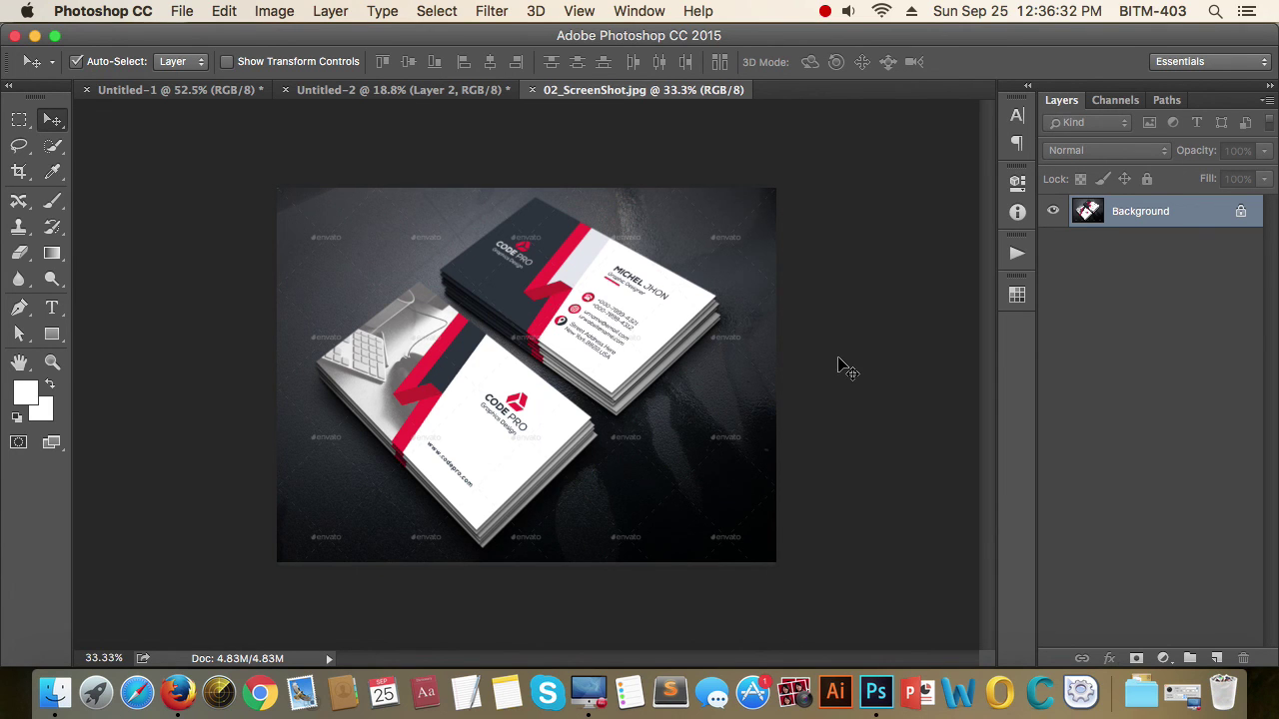
Place 02_ScreenShot.jpg into the business card document as a 02_ScreenShot layer above Background.
{"action": "key", "text": "F11"}
{"action": "left_click", "coordinate": [969, 511]}
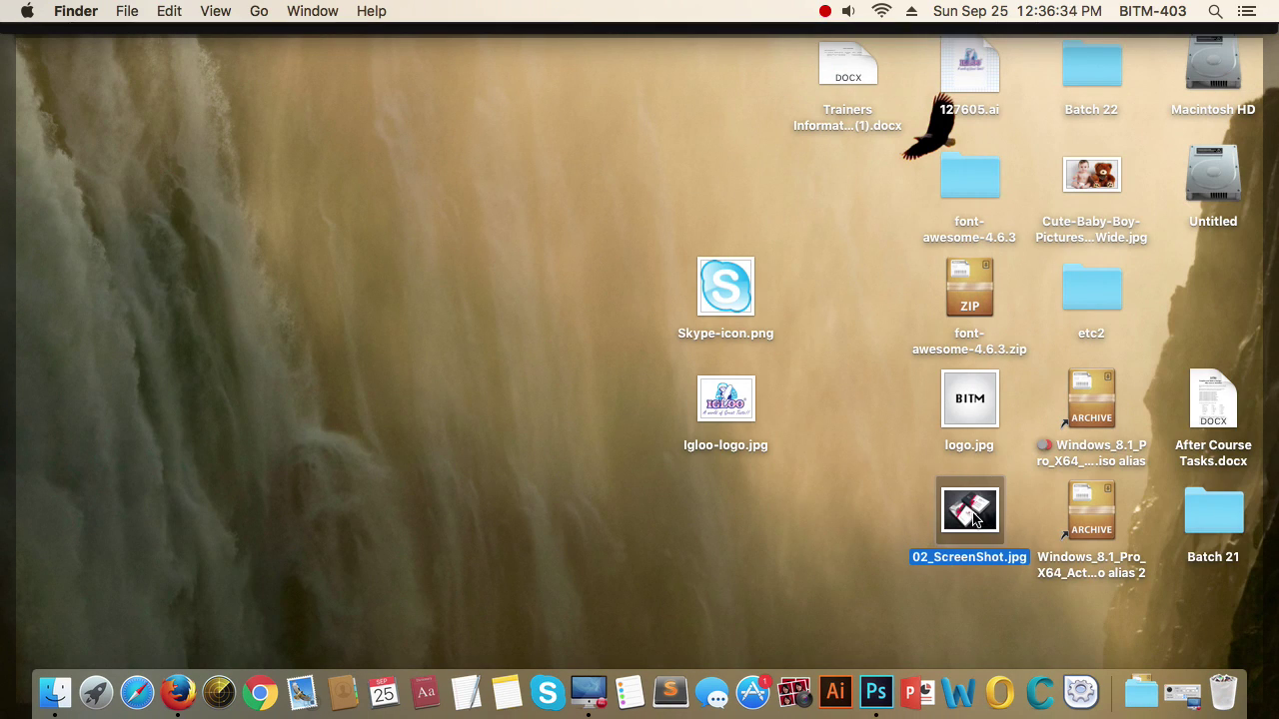
{"action": "left_click_drag", "start_coordinate": [974, 513], "coordinate": [879, 704]}
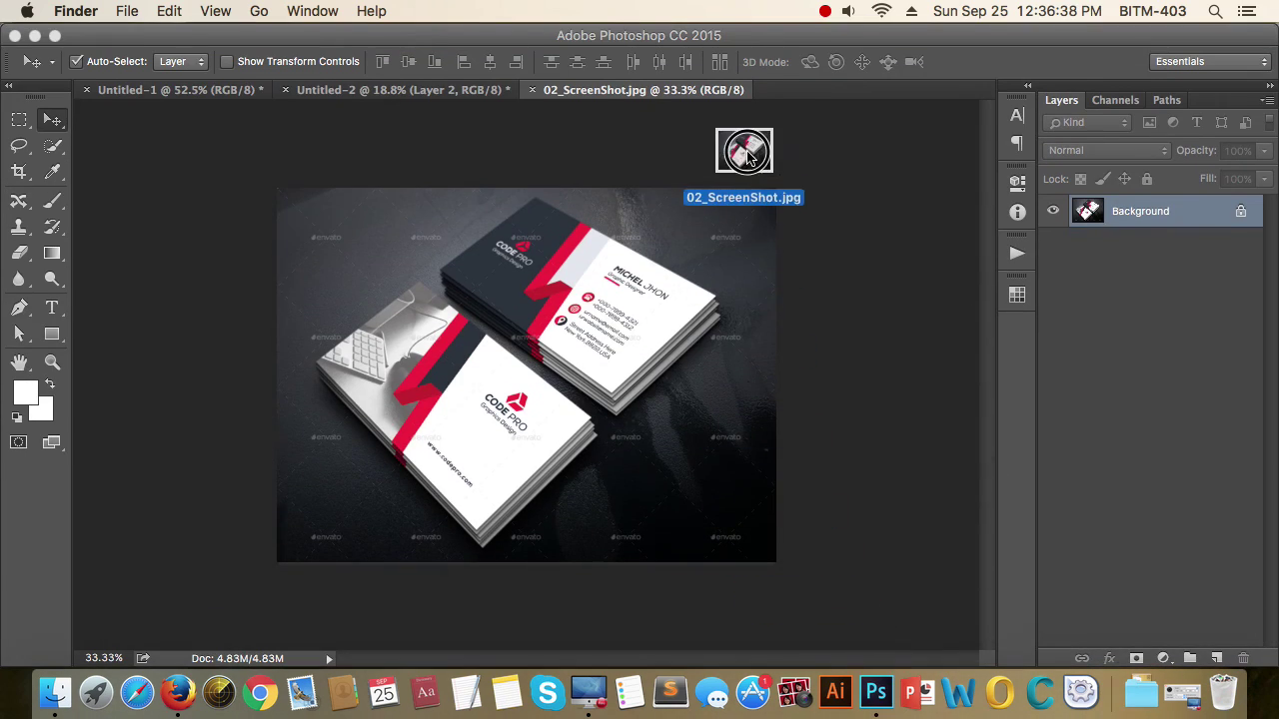
{"action": "mouse_move", "coordinate": [879, 704]}
{"action": "left_mouse_down"}
{"action": "mouse_move", "coordinate": [809, 108]}
{"action": "mouse_move", "coordinate": [576, 367]}
{"action": "left_mouse_up"}
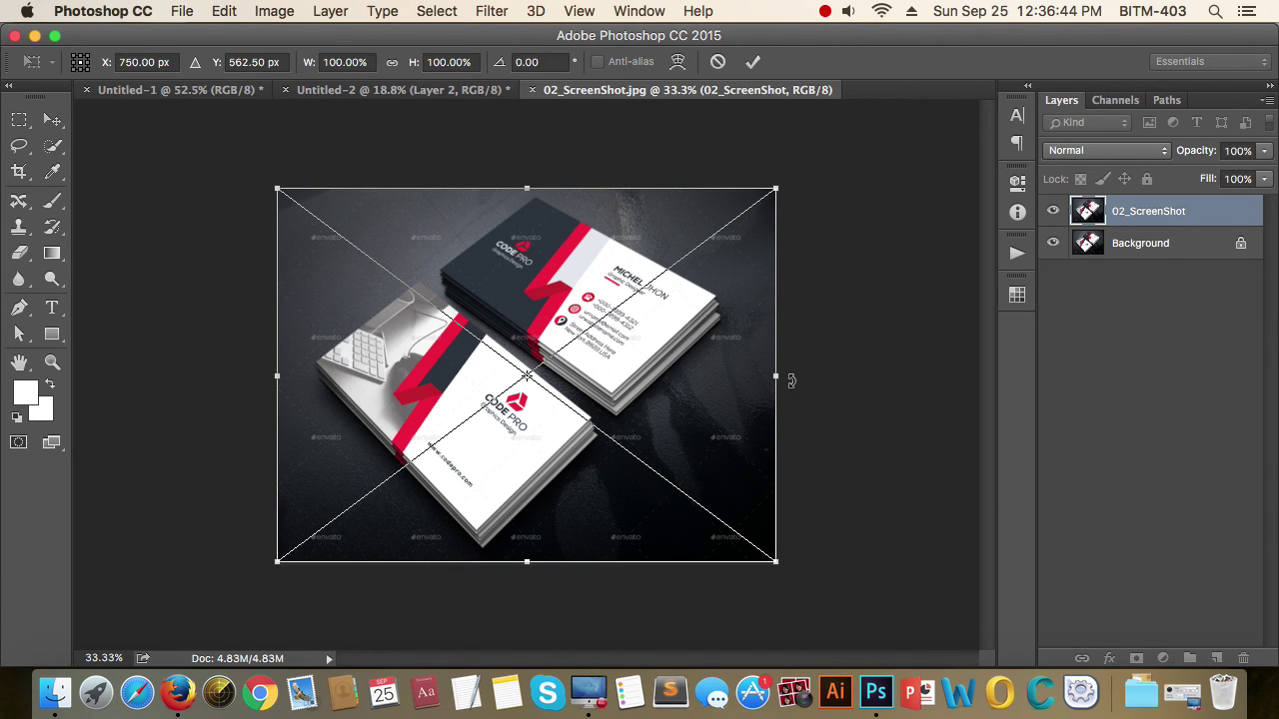
{"action": "key", "text": "Return"}
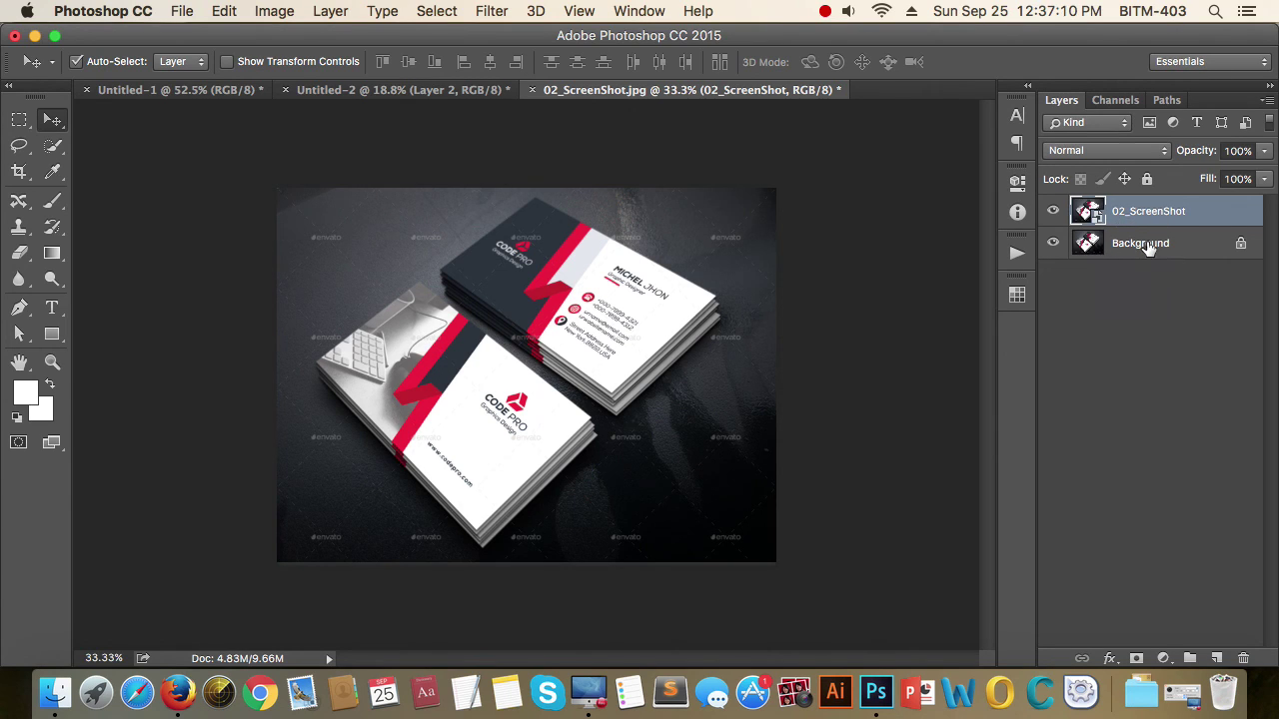
{"action": "left_click", "coordinate": [1149, 247]}
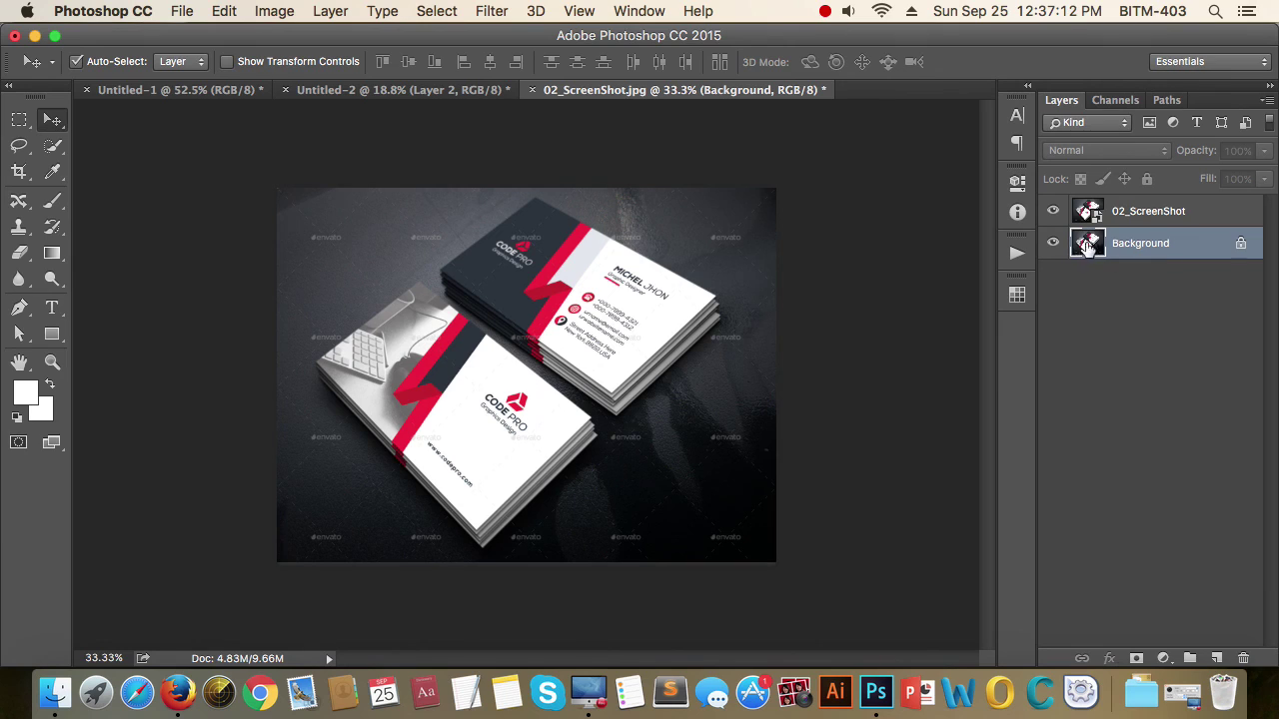
{"action": "left_click", "coordinate": [1091, 218]}
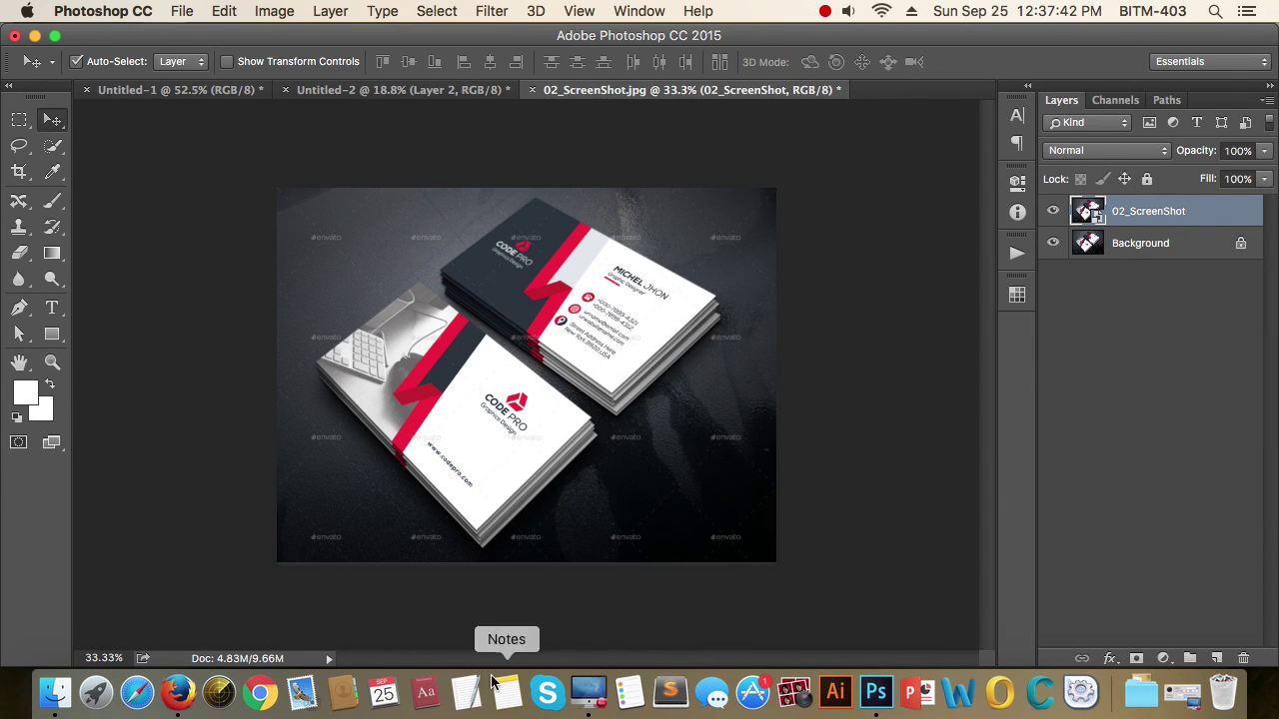
Copy the baby photo from Firefox again, then merge the 02_ScreenShot layer down into Background.
{"action": "left_click", "coordinate": [180, 702]}
{"action": "right_click", "coordinate": [431, 380]}
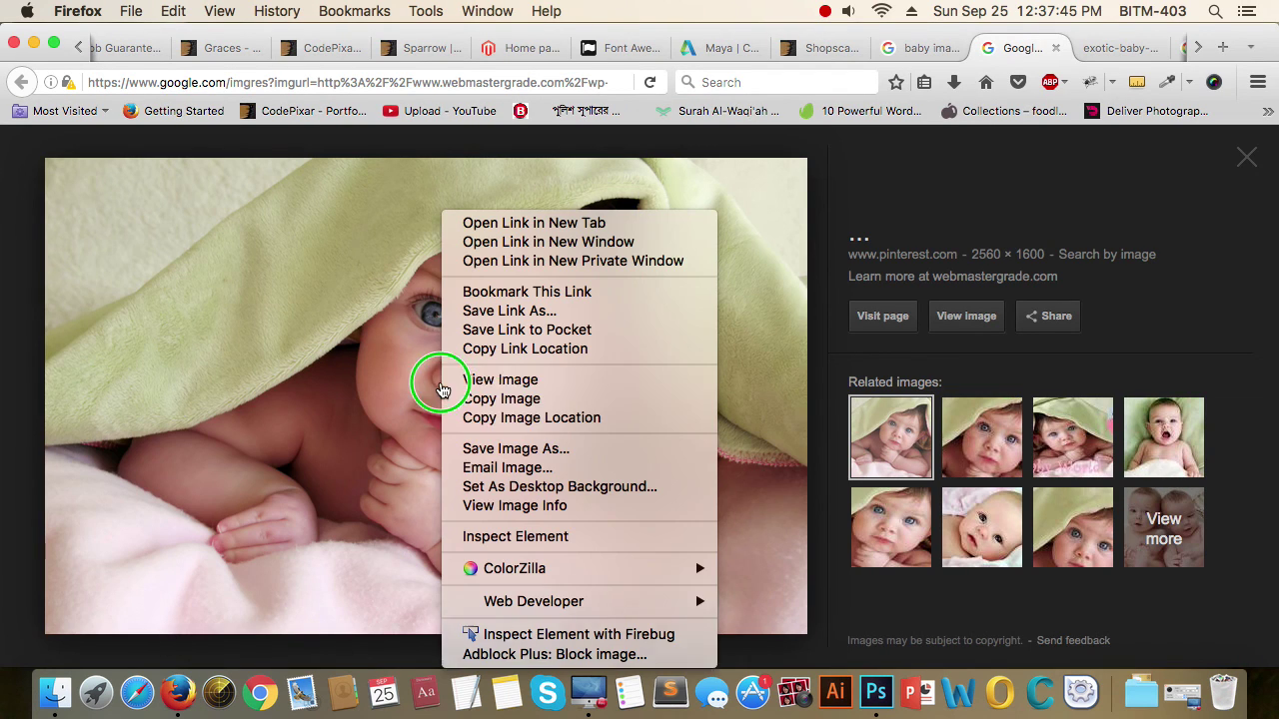
{"action": "left_click", "coordinate": [526, 399]}
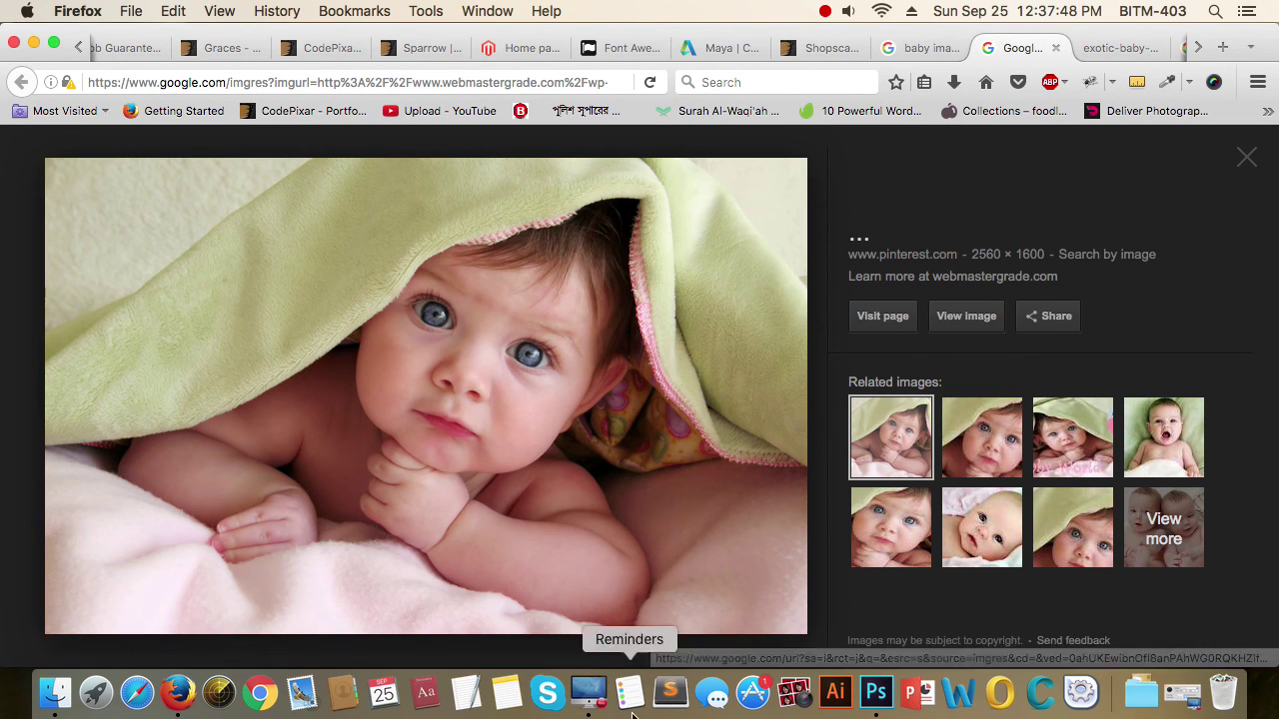
{"action": "left_click", "coordinate": [894, 704]}
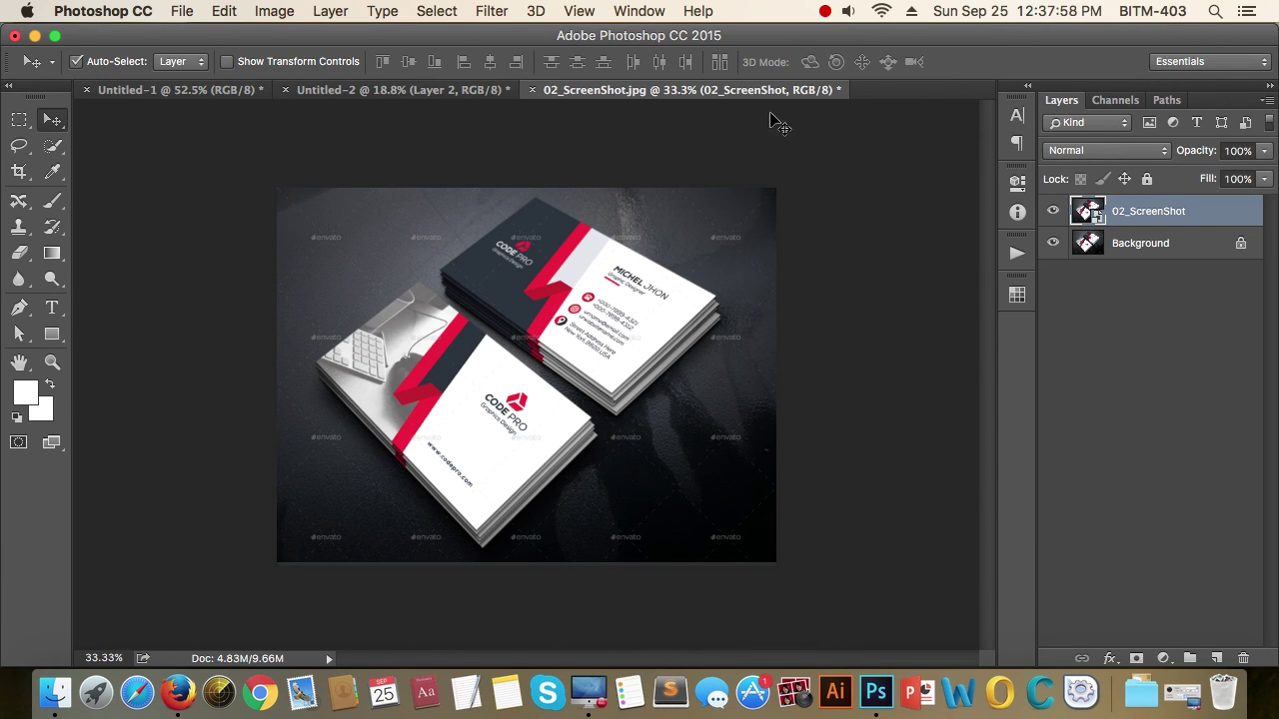
{"action": "key", "text": "super+e"}
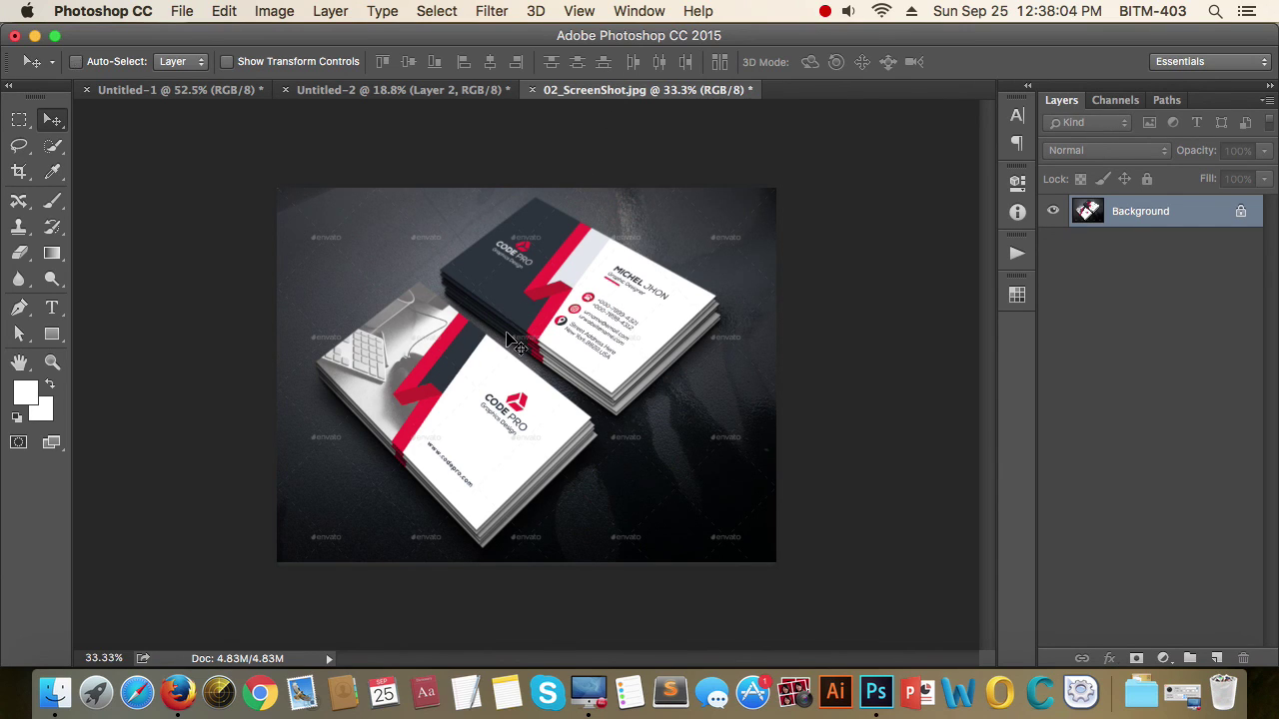
Select the whole business card image and paste it into Untitled-1 as Layer 1.
{"action": "key", "text": "super+a"}
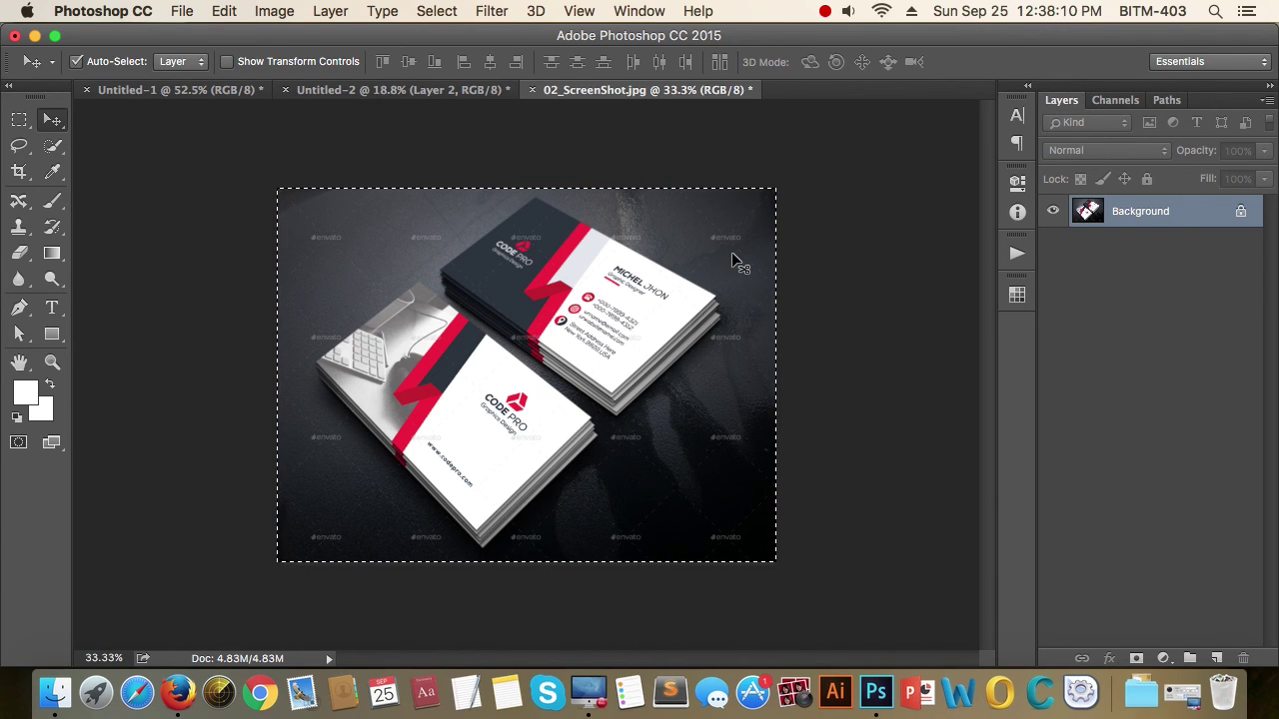
{"action": "left_click", "coordinate": [420, 89]}
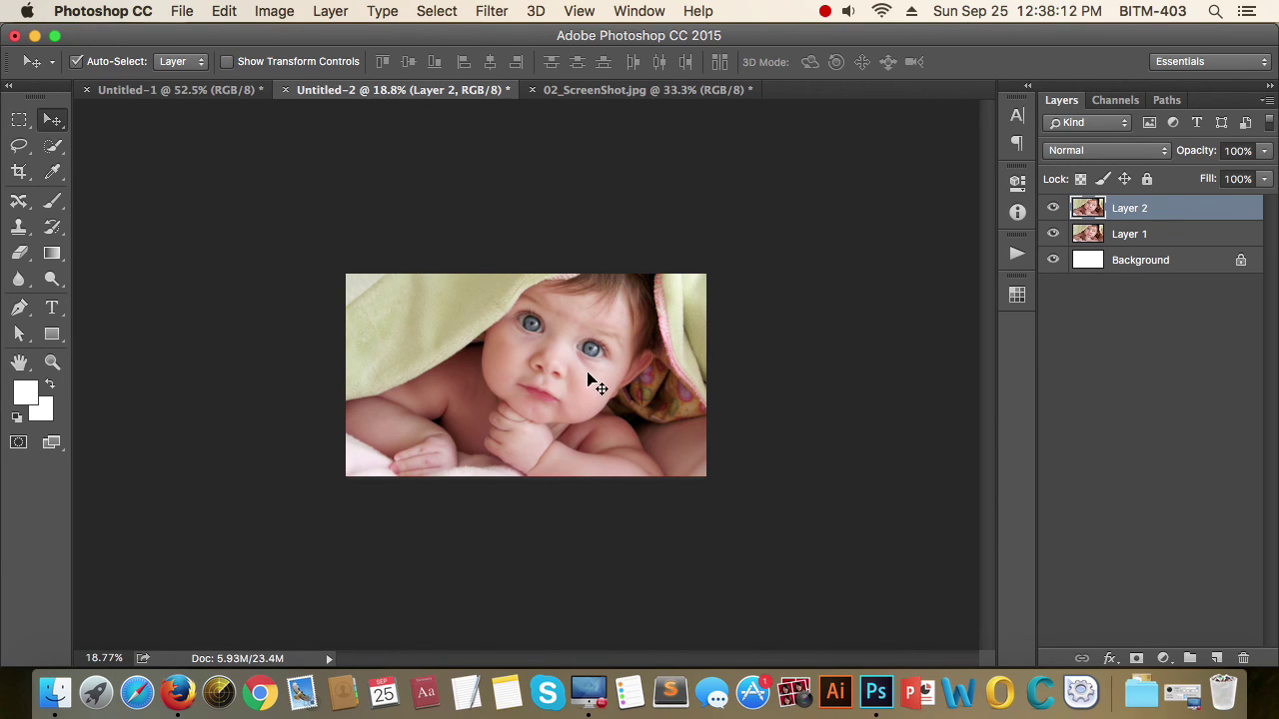
{"action": "left_click", "coordinate": [229, 89]}
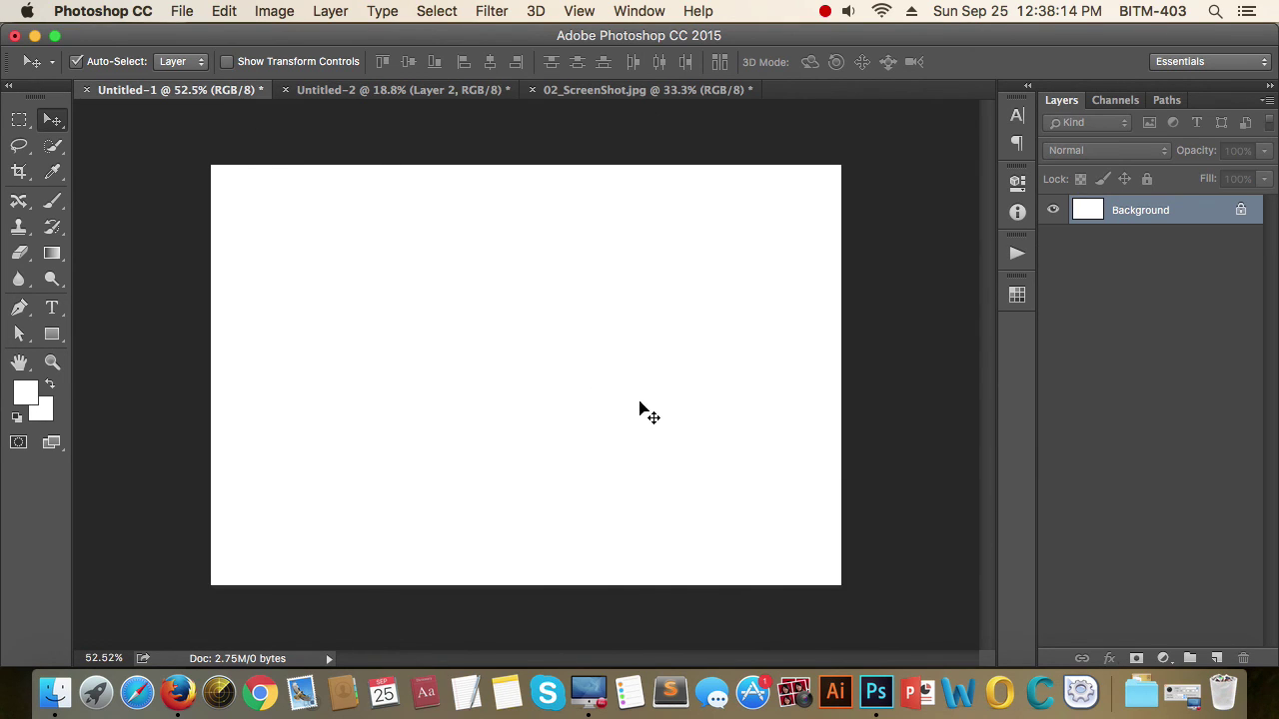
{"action": "key", "text": "super+v"}
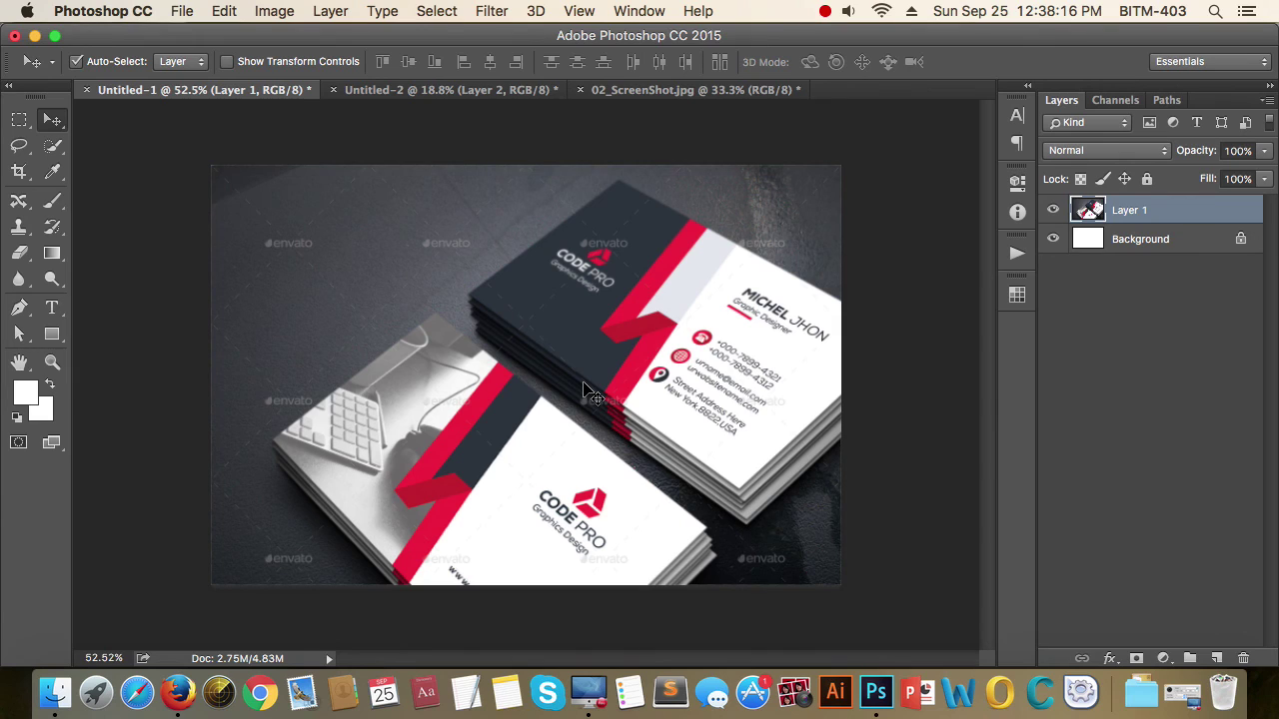